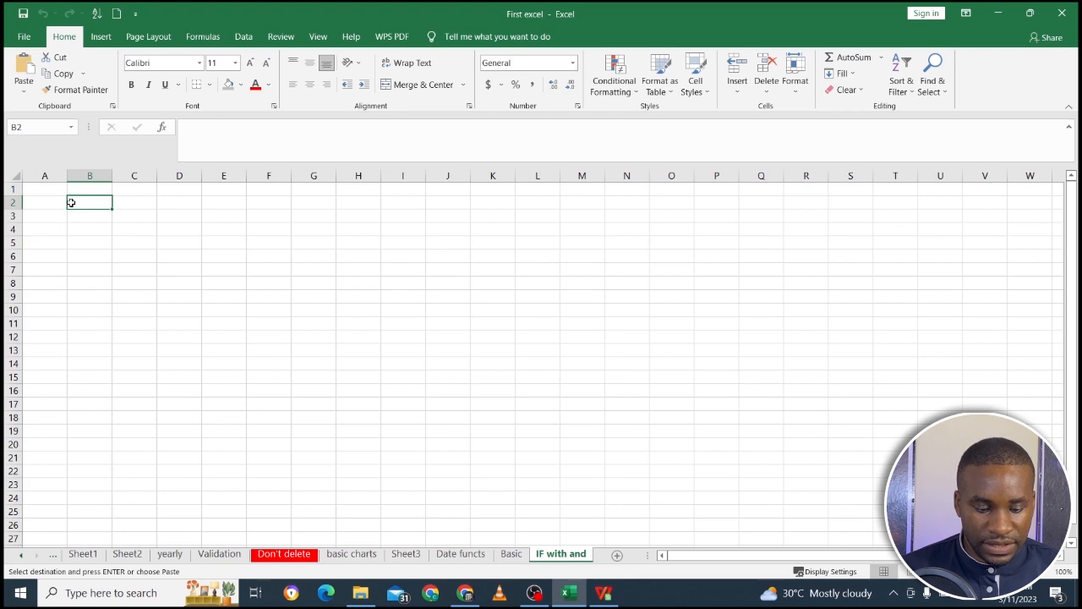
Paste the copied cartons and staff commissions tables into the sheet starting at cell B2.
{"action": "type", "text": "Cartons\tCommissions 0 to 3 cart\t5 4 cartons\t8 Above 4 ca\t10   staff\tPerforman\tCommisions John\t3\t5 Mary\t8\t10 Peter\t2\t5 Mike\t4\t8"}
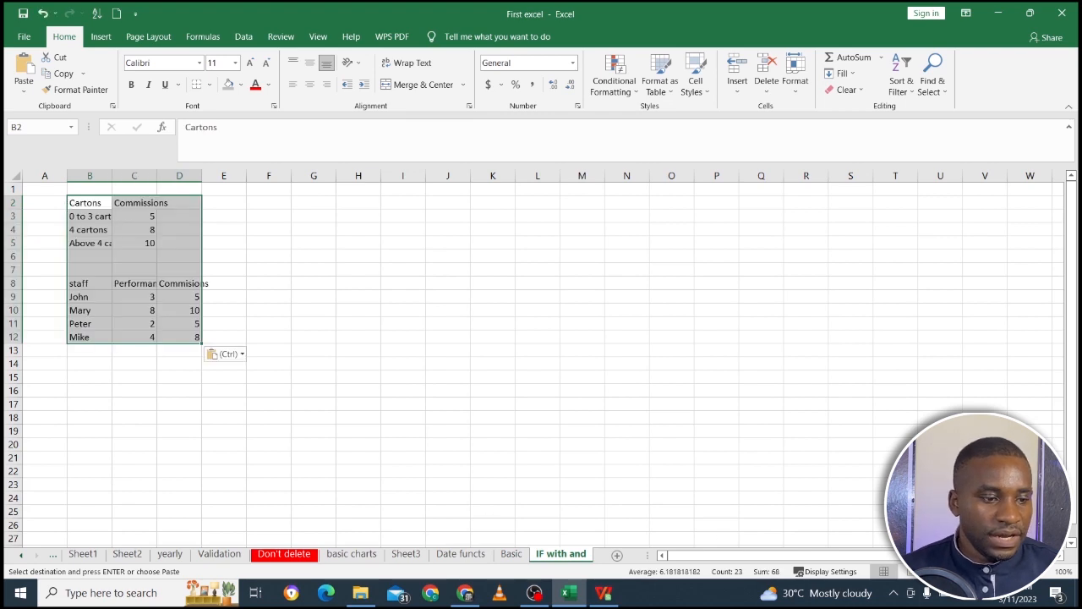
{"action": "left_click", "coordinate": [1041, 575]}
{"action": "left_click", "coordinate": [1040, 575]}
{"action": "left_click", "coordinate": [1040, 575]}
{"action": "left_click", "coordinate": [1040, 575]}
{"action": "left_click", "coordinate": [1040, 575]}
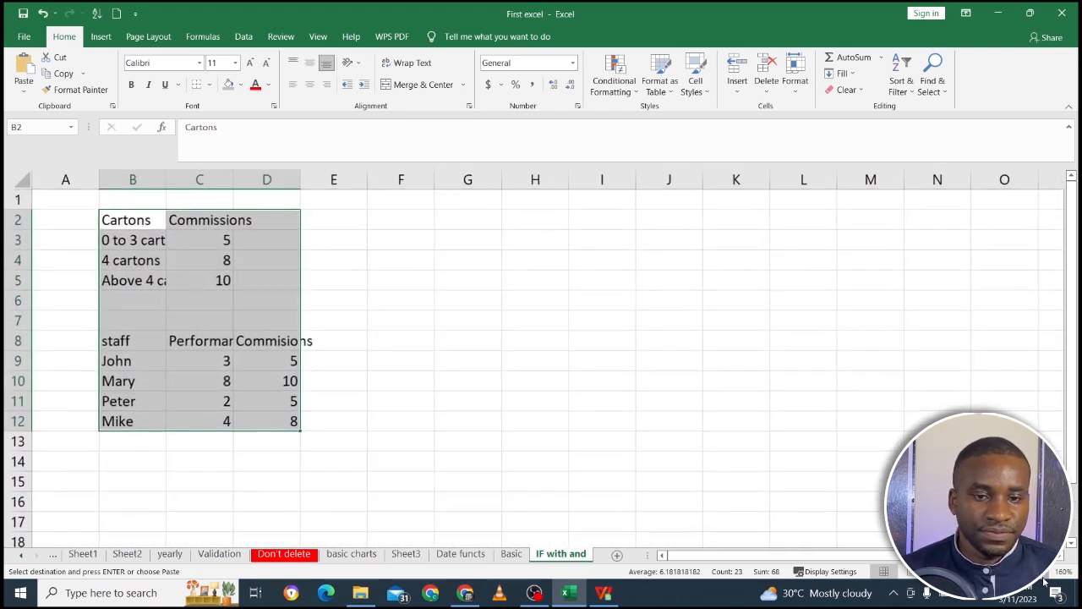
{"action": "left_click", "coordinate": [1041, 575]}
{"action": "left_click", "coordinate": [1041, 575]}
{"action": "left_click", "coordinate": [1042, 574]}
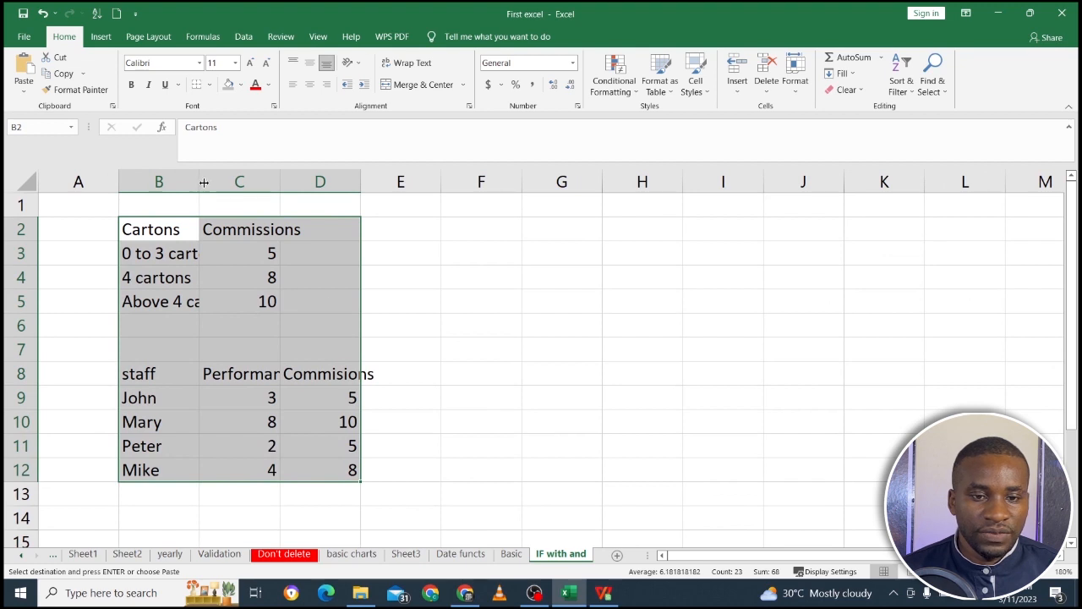
Widen columns B, C and D so that all their entries fit.
{"action": "left_click_drag", "start_coordinate": [199, 180], "coordinate": [247, 181]}
{"action": "left_click", "coordinate": [318, 181]}
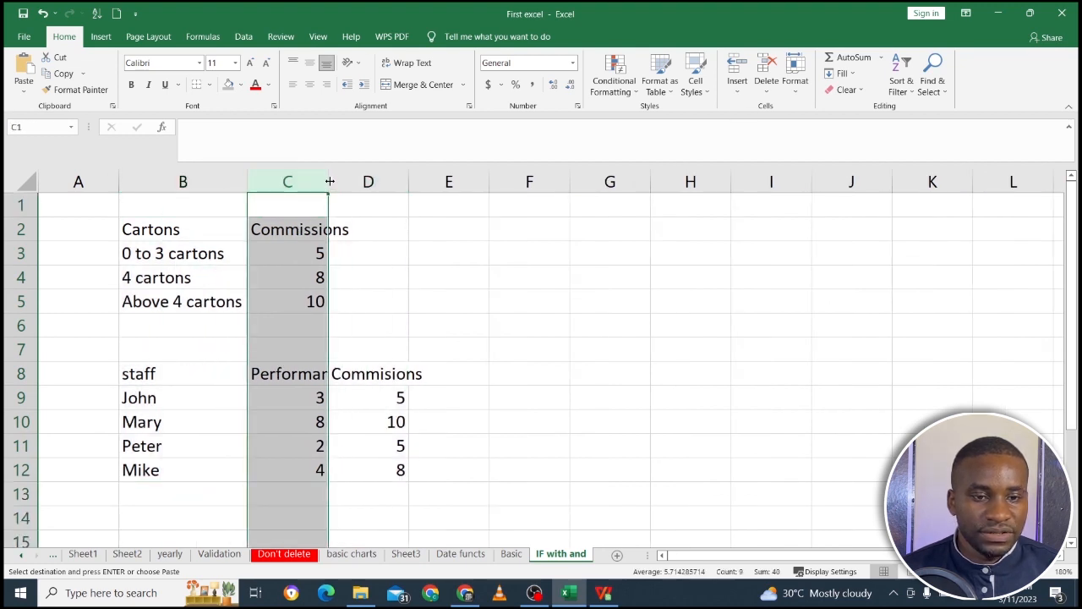
{"action": "double_click", "coordinate": [328, 181]}
{"action": "double_click", "coordinate": [433, 181]}
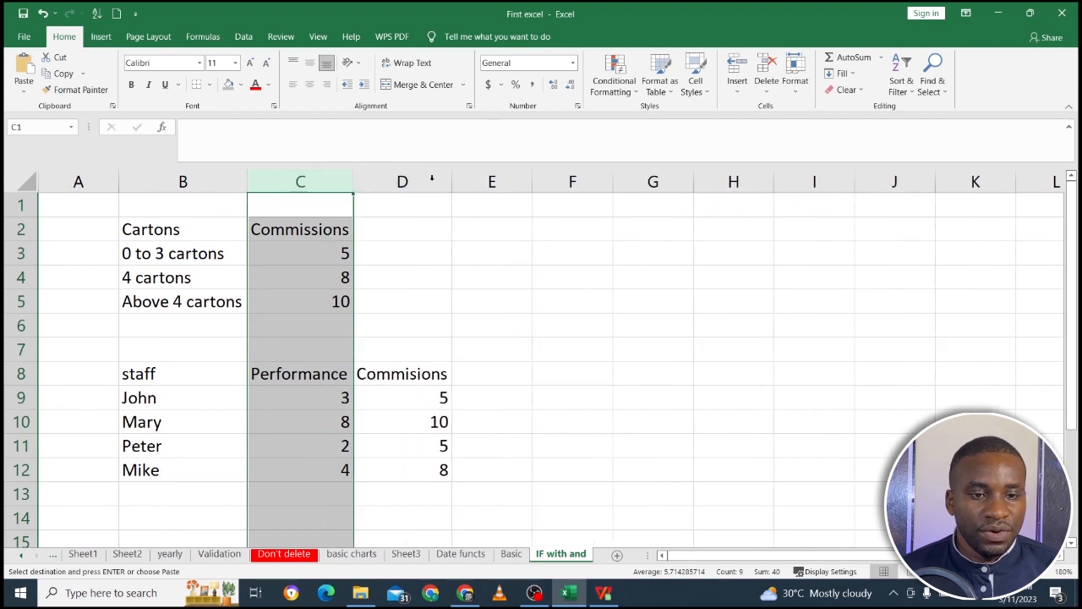
Examine the cartons commission table and the nested IF formula behind the first staff commission in D9.
{"action": "left_click", "coordinate": [278, 246]}
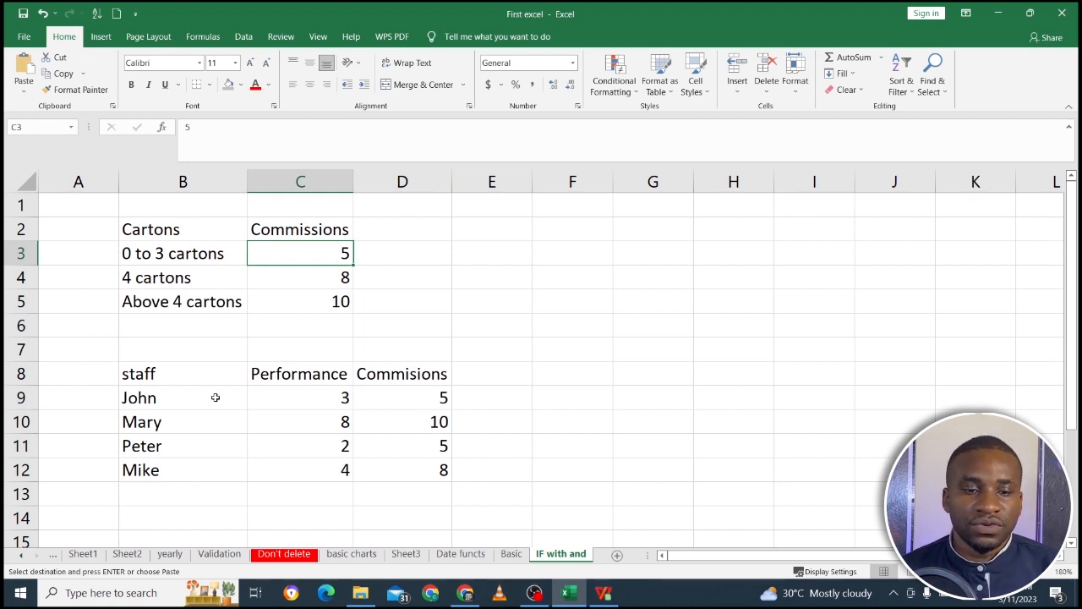
{"action": "left_click", "coordinate": [293, 382]}
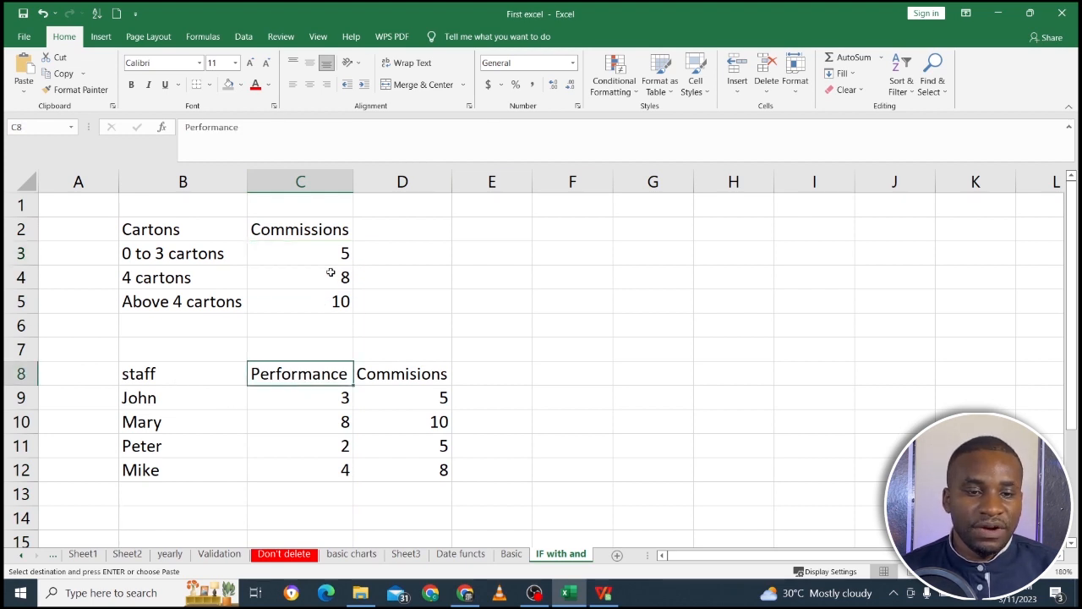
{"action": "left_click", "coordinate": [424, 399]}
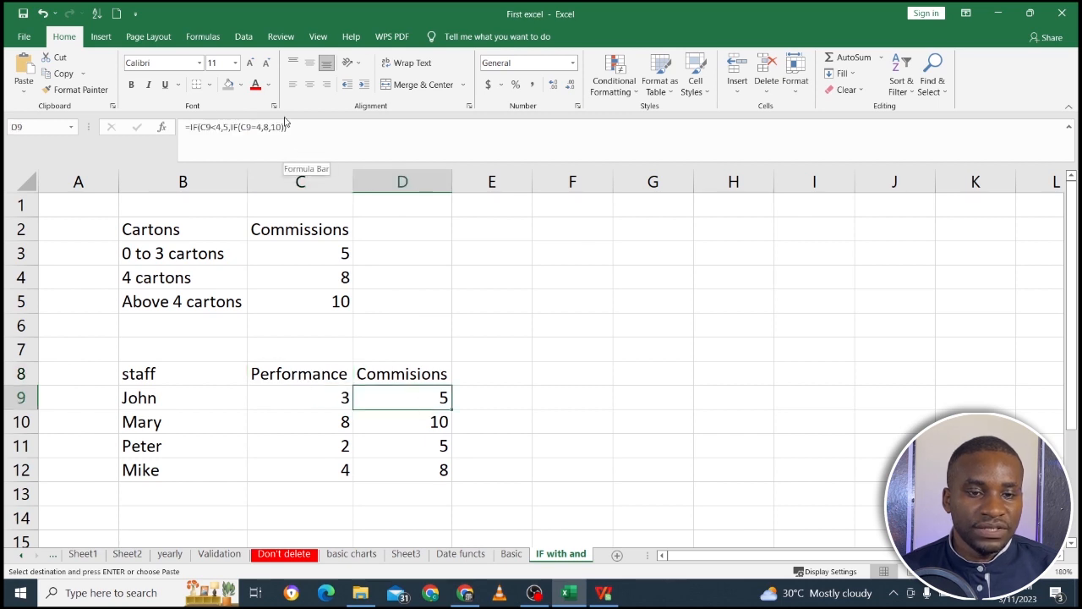
{"action": "left_click", "coordinate": [288, 126]}
{"action": "key", "text": "Return"}
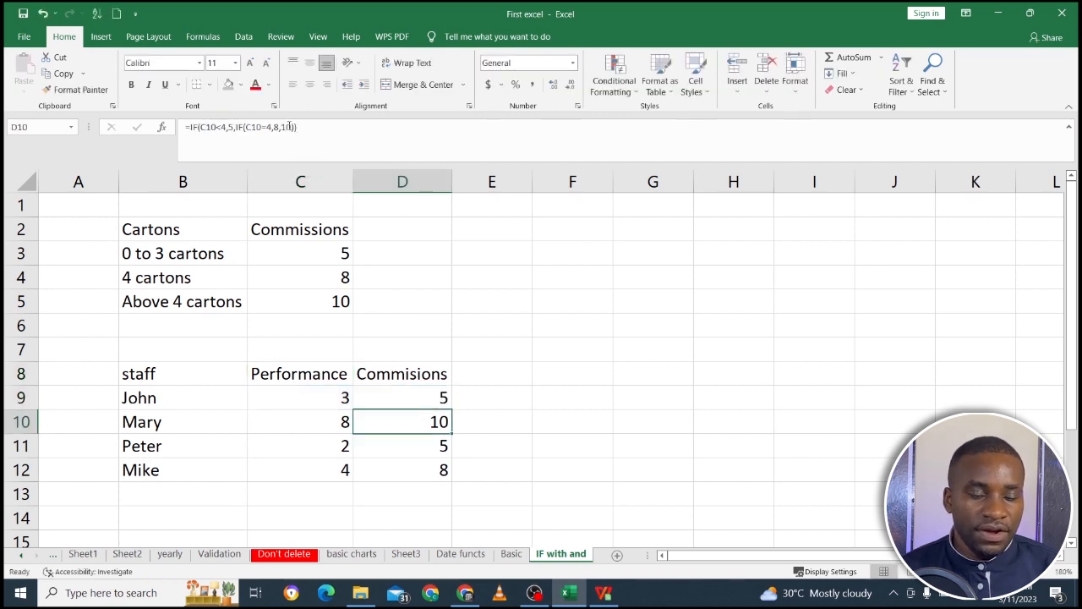
{"action": "left_click_drag", "start_coordinate": [188, 225], "coordinate": [297, 297]}
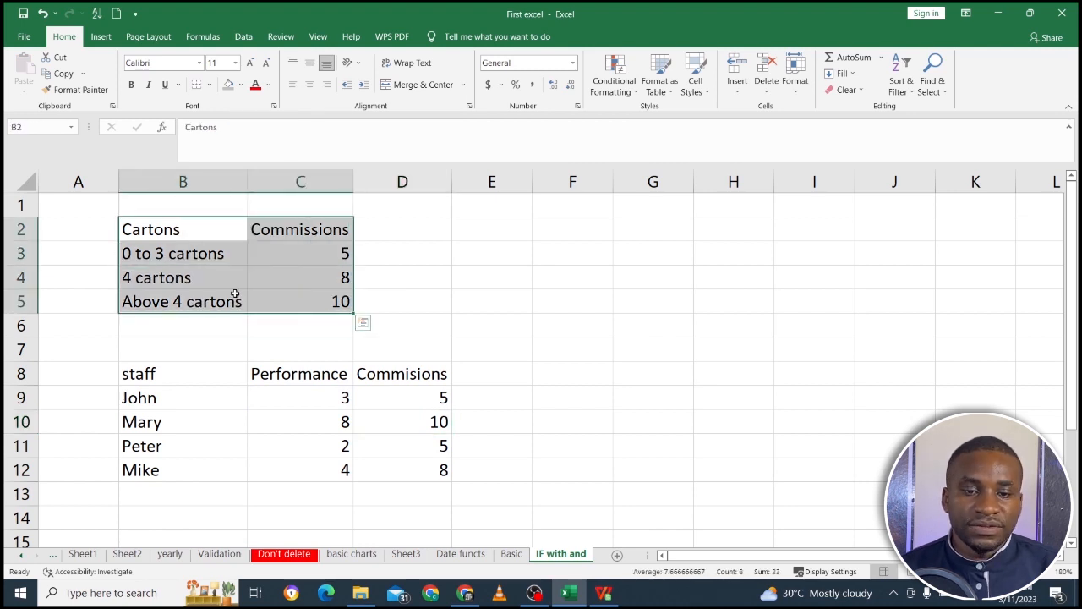
{"action": "left_click_drag", "start_coordinate": [181, 227], "coordinate": [304, 304]}
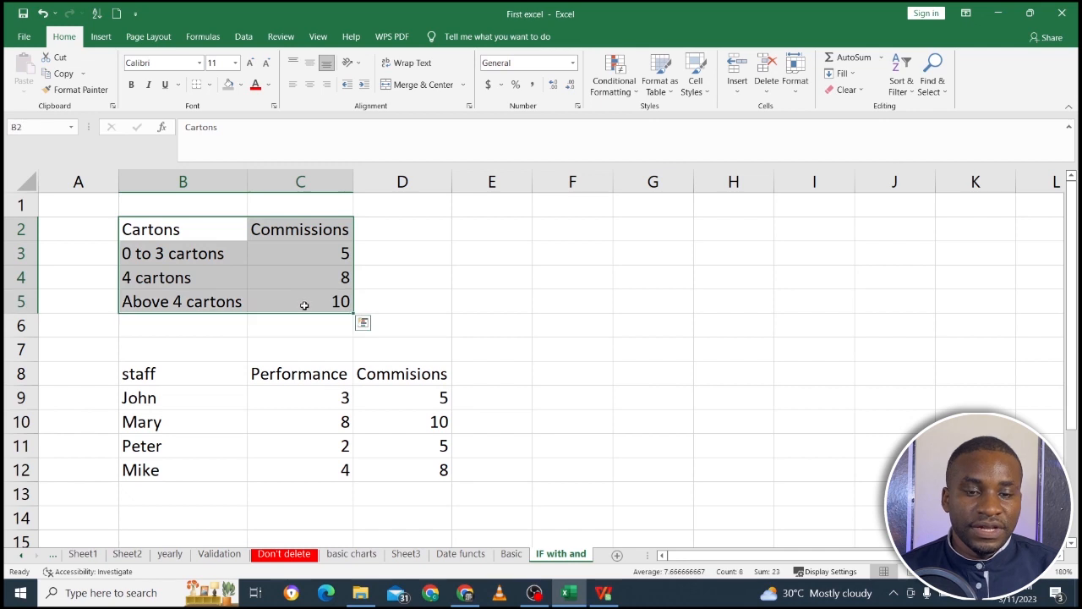
{"action": "left_click", "coordinate": [202, 254]}
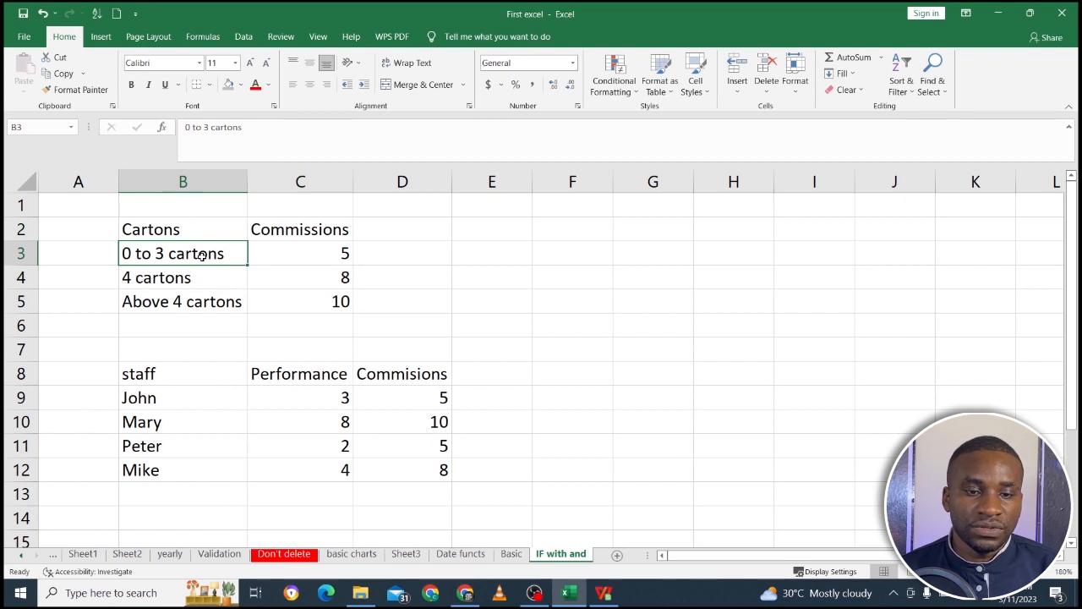
Format the carton commissions in C3:C5 as Accounting values with a dollar sign.
{"action": "left_click", "coordinate": [310, 256]}
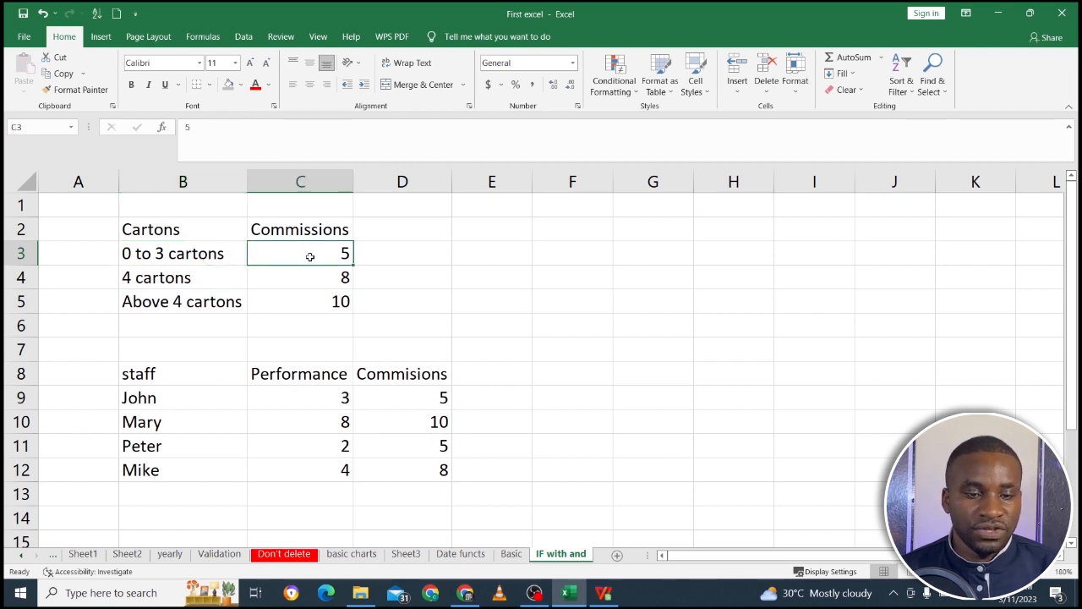
{"action": "left_click_drag", "start_coordinate": [311, 253], "coordinate": [321, 299]}
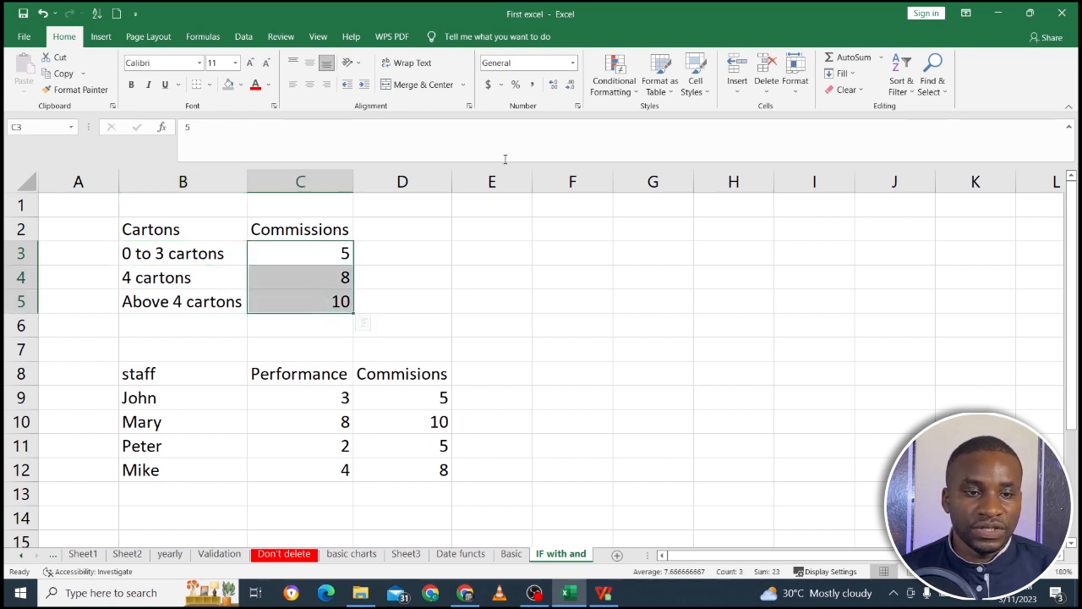
{"action": "left_click", "coordinate": [488, 84]}
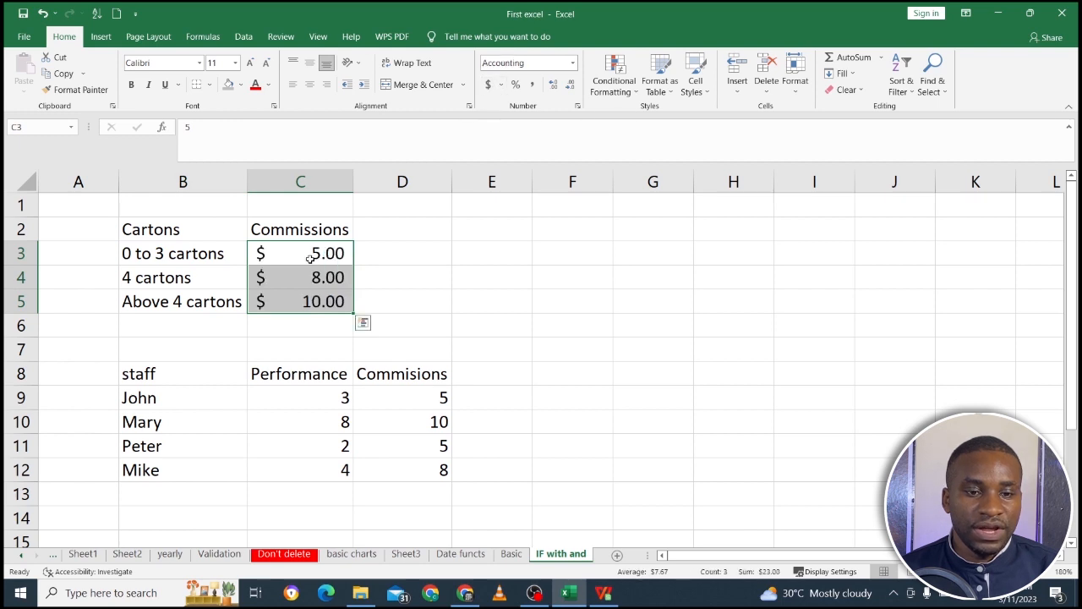
Review each carton tier in B3:B5 together with its commission in column C.
{"action": "left_click", "coordinate": [186, 258]}
{"action": "left_click", "coordinate": [291, 257]}
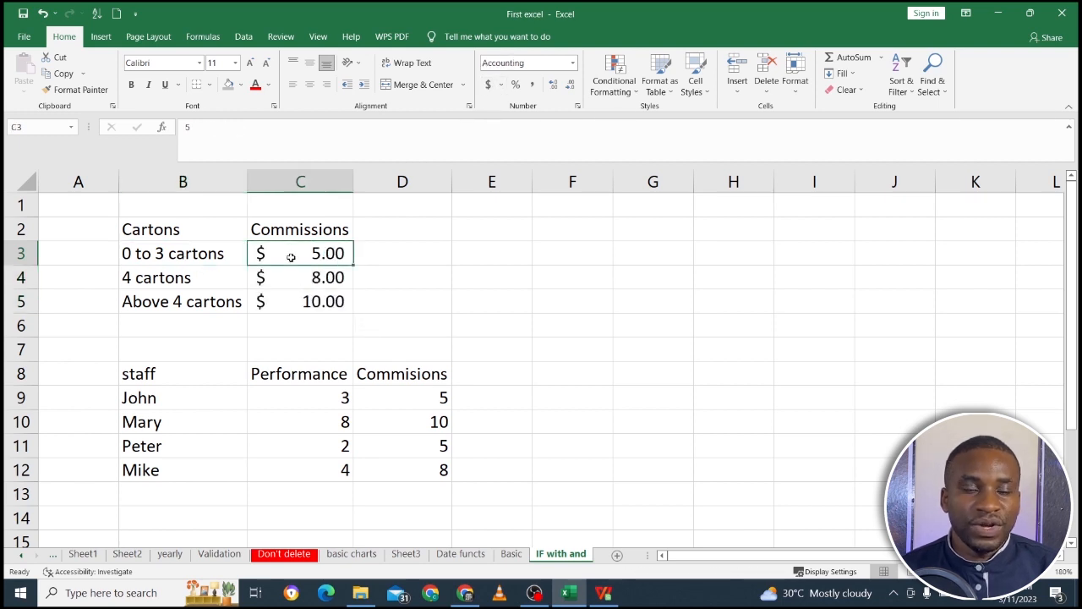
{"action": "left_click", "coordinate": [186, 290]}
{"action": "left_click", "coordinate": [276, 293]}
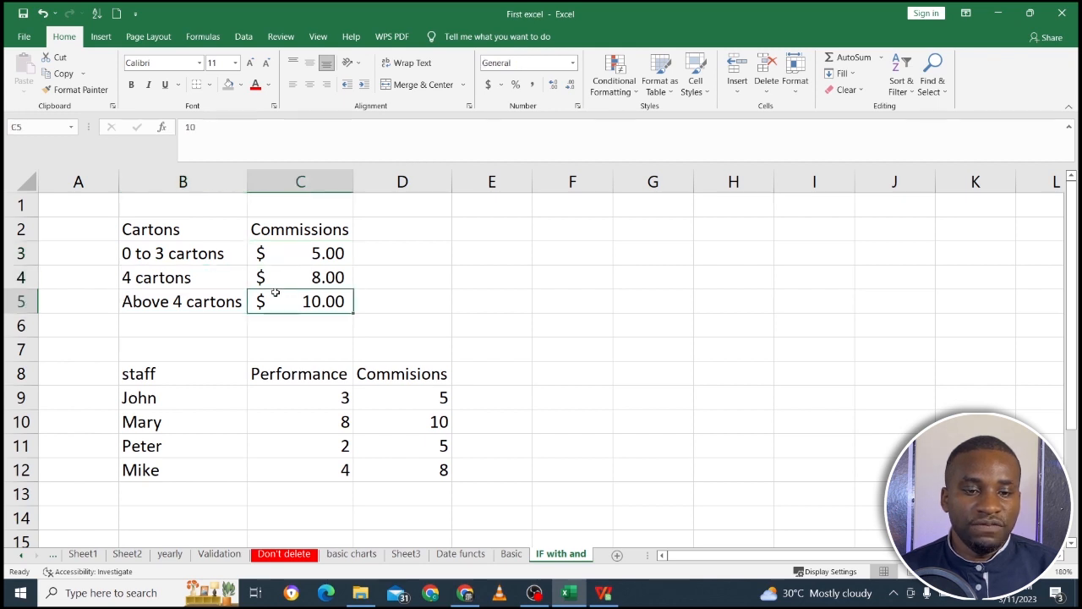
{"action": "left_click", "coordinate": [228, 302]}
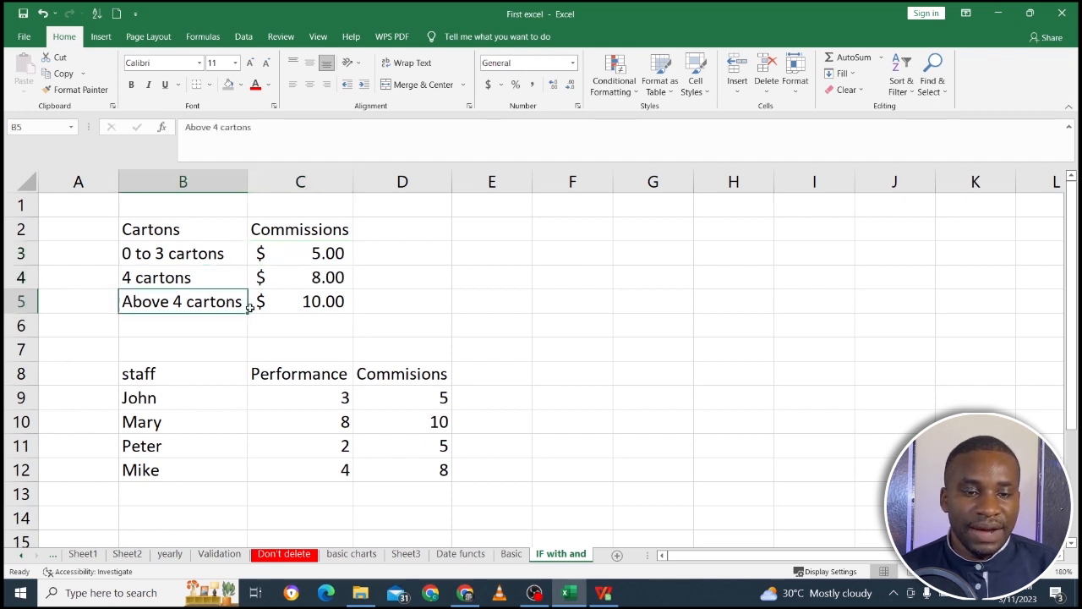
{"action": "left_click", "coordinate": [292, 308]}
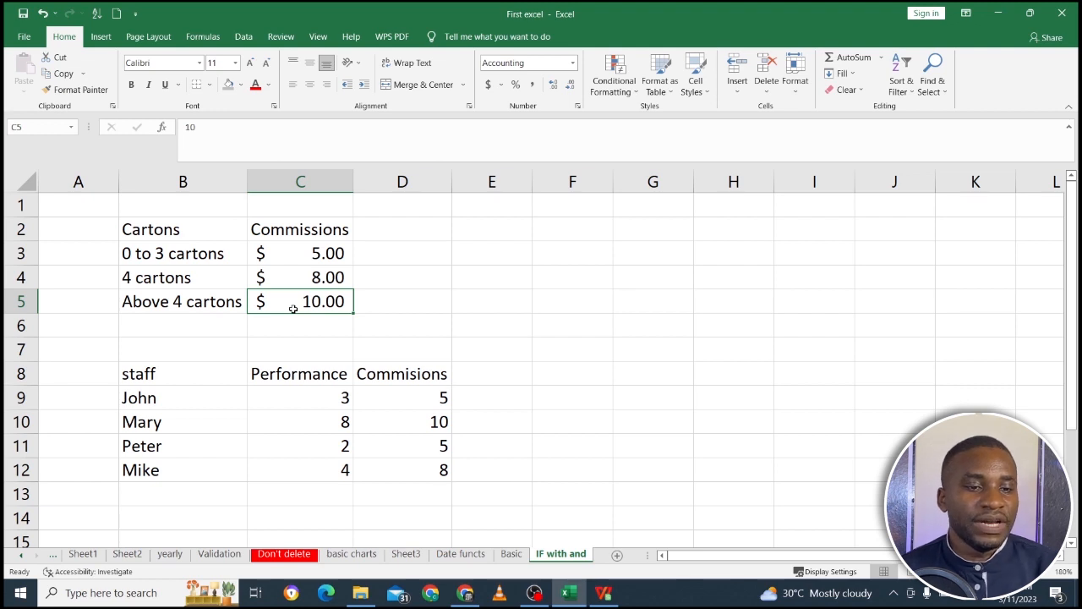
Enter the label AND in cell G2 and the label OR in cell G6.
{"action": "left_click", "coordinate": [1061, 555]}
{"action": "left_click", "coordinate": [1060, 554]}
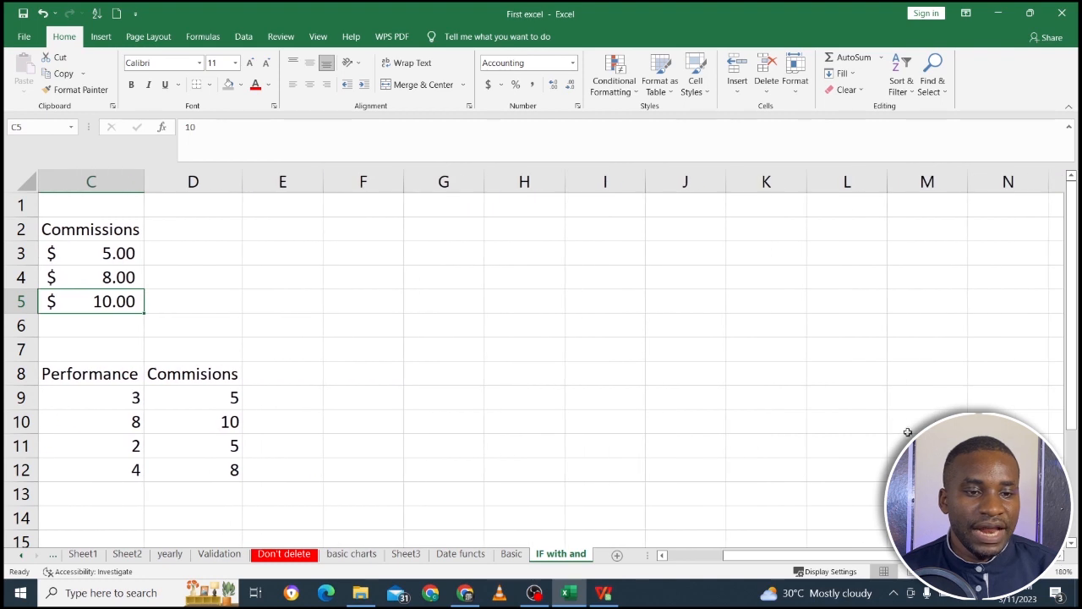
{"action": "left_click", "coordinate": [465, 226]}
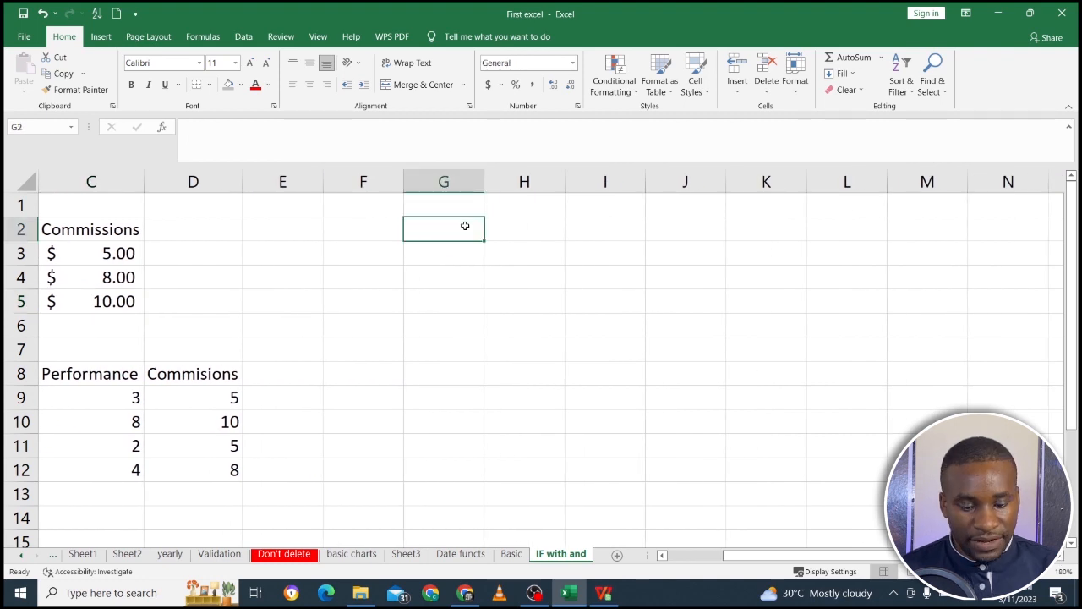
{"action": "type", "text": "ABD"}
{"action": "key", "text": "BackSpace"}
{"action": "key", "text": "BackSpace"}
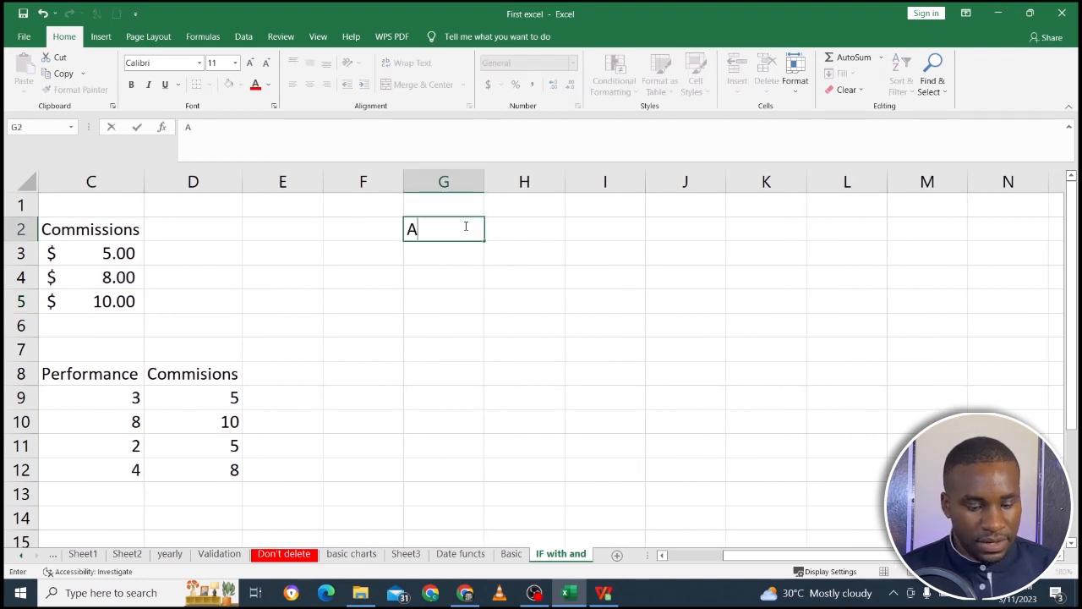
{"action": "type", "text": "ND"}
{"action": "key", "text": "Return"}
{"action": "key", "text": "Return"}
{"action": "key", "text": "Return"}
{"action": "key", "text": "Return"}
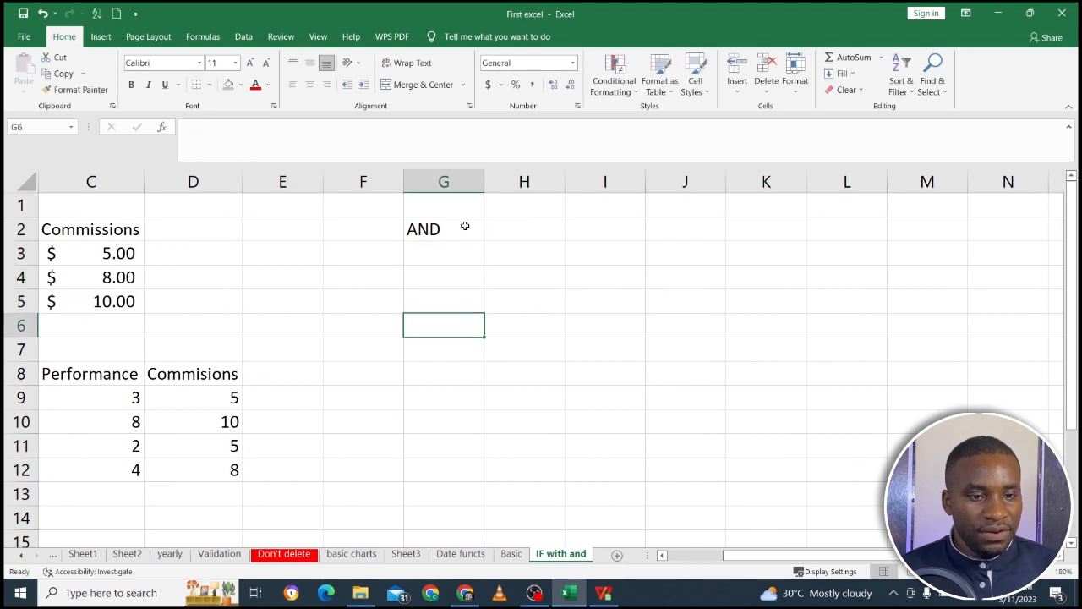
{"action": "type", "text": "OR"}
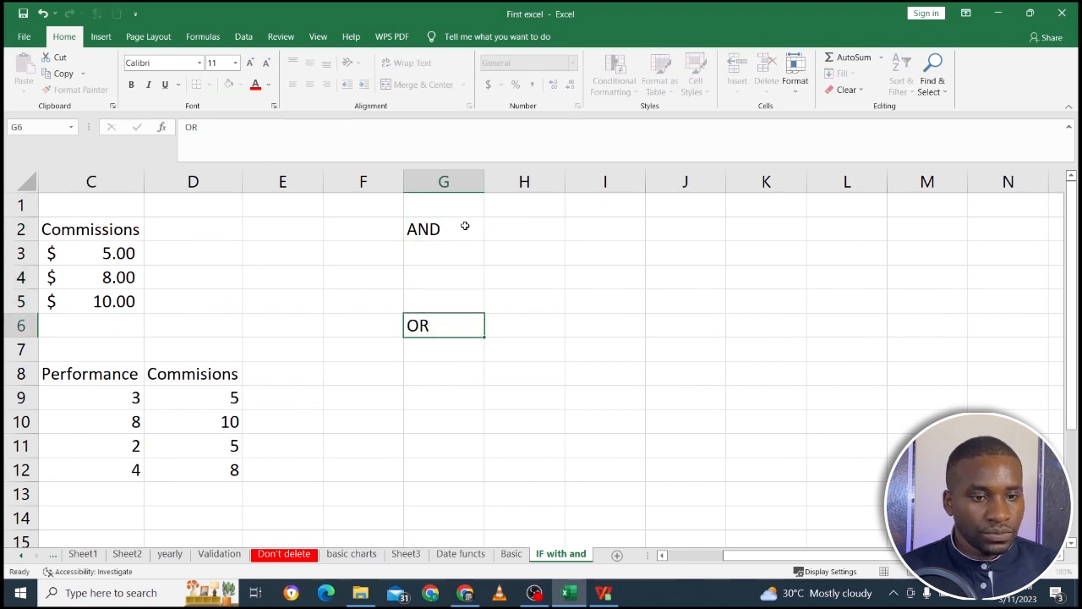
{"action": "key", "text": "Return"}
Enter the heading Condition1 in cell H3, under the AND label.
{"action": "left_click", "coordinate": [511, 252]}
{"action": "type", "text": "c"}
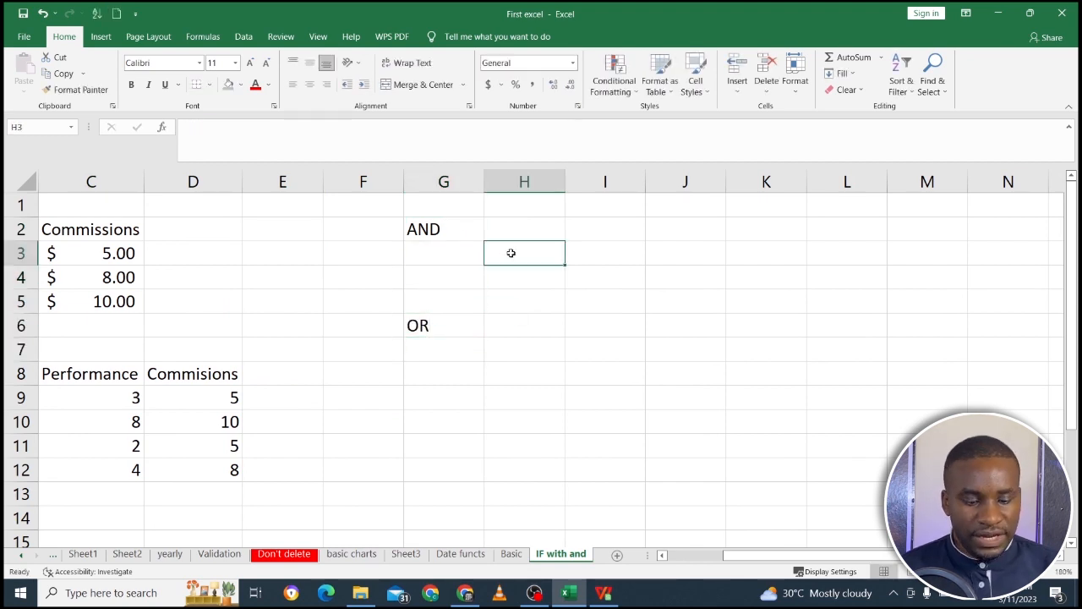
{"action": "key", "text": "BackSpace"}
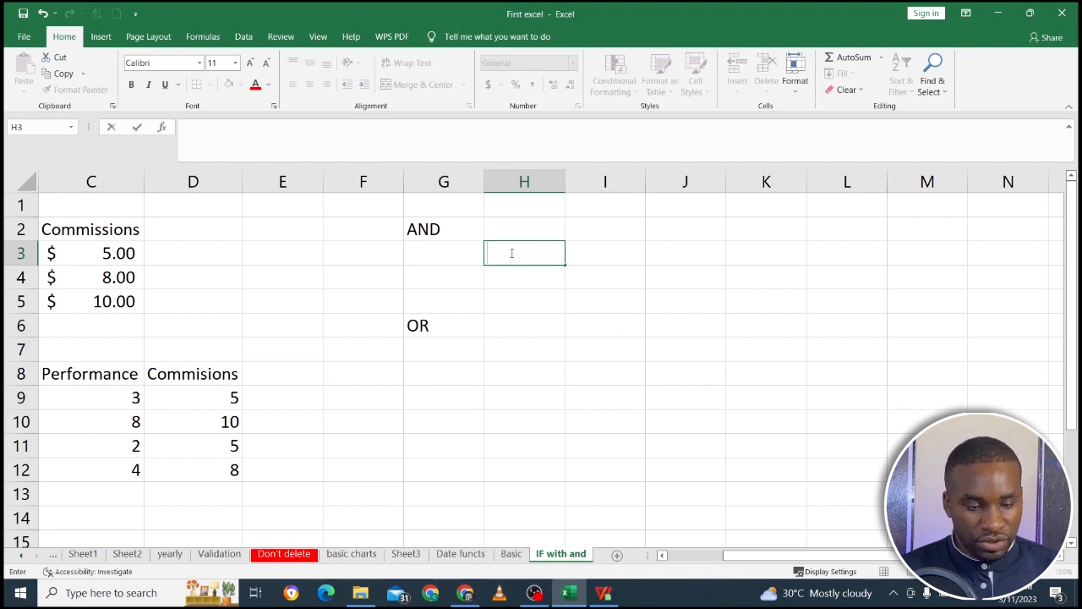
{"action": "type", "text": "c"}
{"action": "key", "text": "BackSpace"}
{"action": "type", "text": "c"}
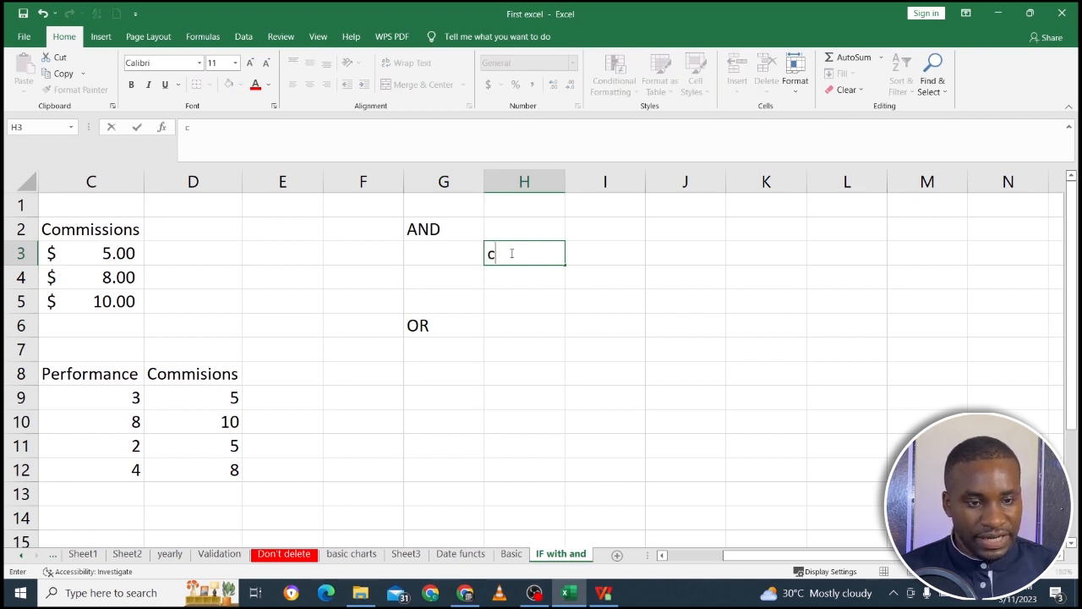
{"action": "key", "text": "BackSpace"}
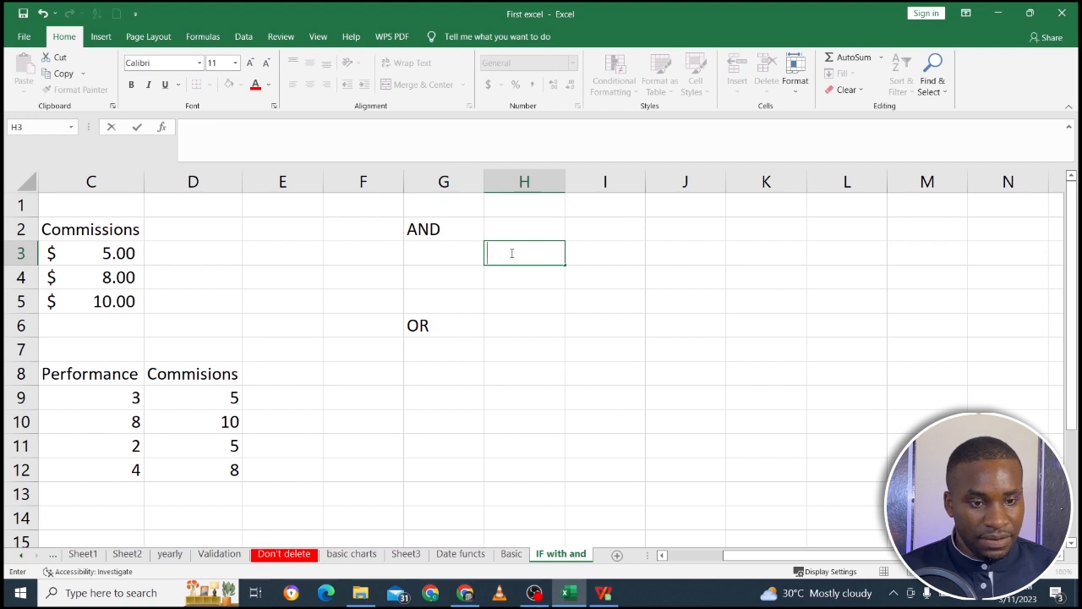
{"action": "type", "text": "Condit"}
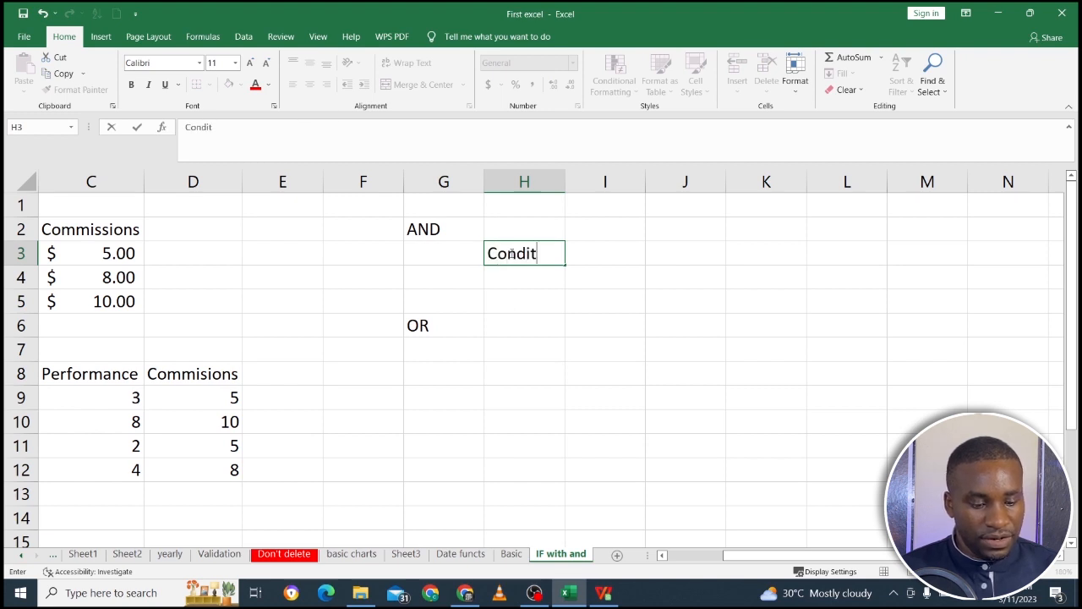
{"action": "type", "text": "ion1"}
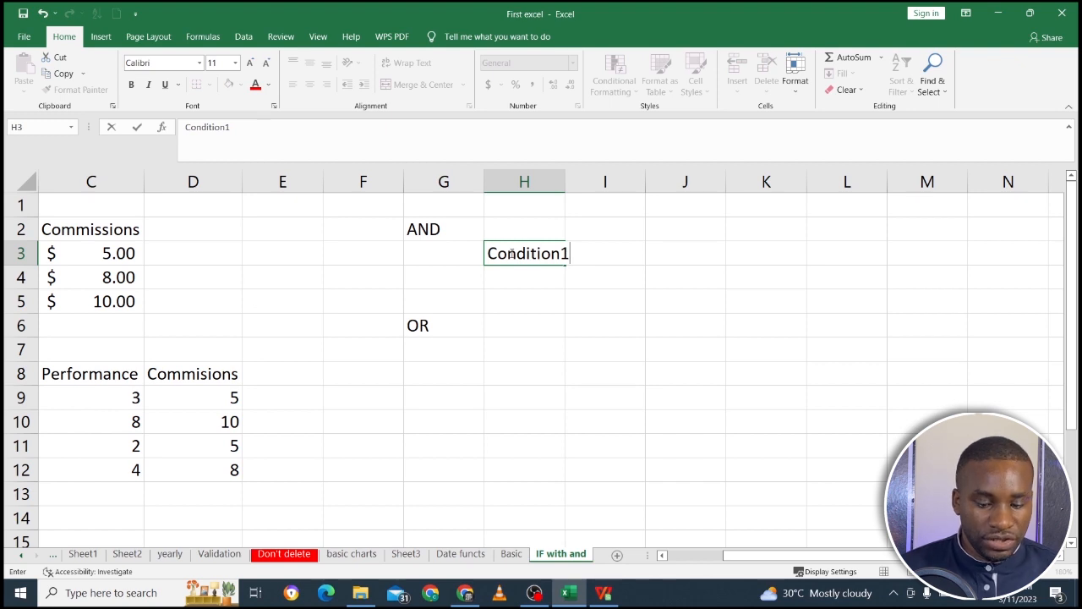
{"action": "key", "text": "Tab"}
Fill the heading from H3 into I3 as Condition2 and widen columns H and I to fit.
{"action": "left_click", "coordinate": [550, 255]}
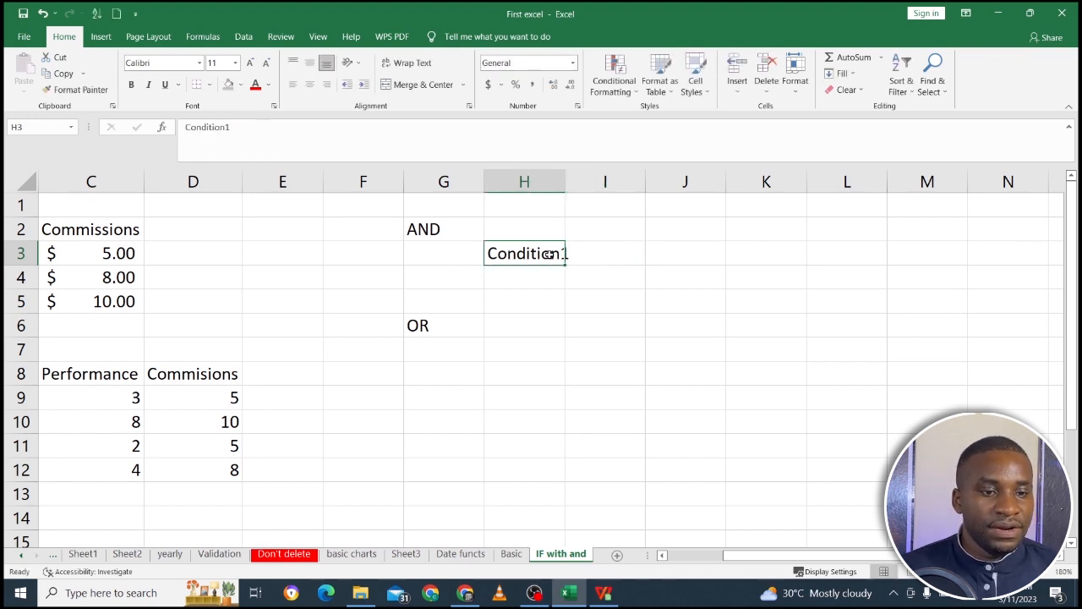
{"action": "left_click_drag", "start_coordinate": [567, 264], "coordinate": [623, 265]}
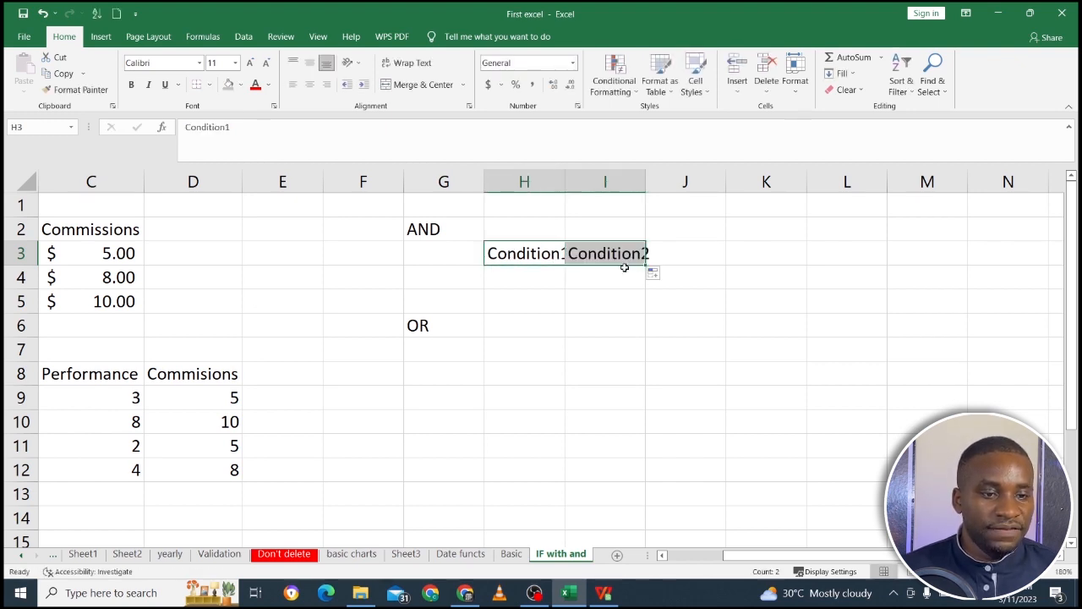
{"action": "left_click_drag", "start_coordinate": [563, 186], "coordinate": [573, 186]}
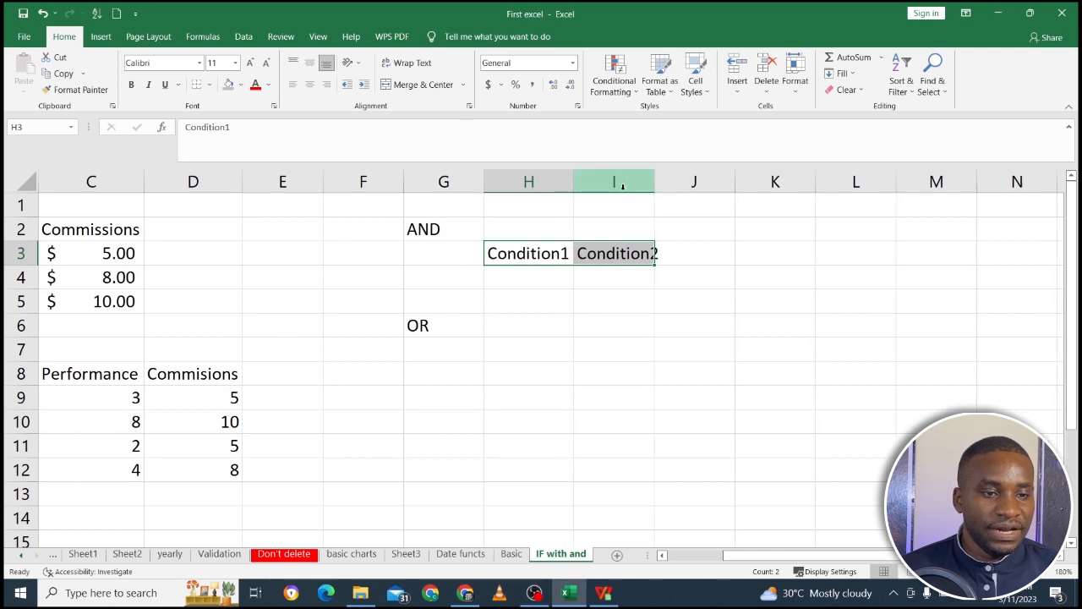
{"action": "left_click", "coordinate": [687, 259]}
{"action": "left_click_drag", "start_coordinate": [658, 180], "coordinate": [668, 180]}
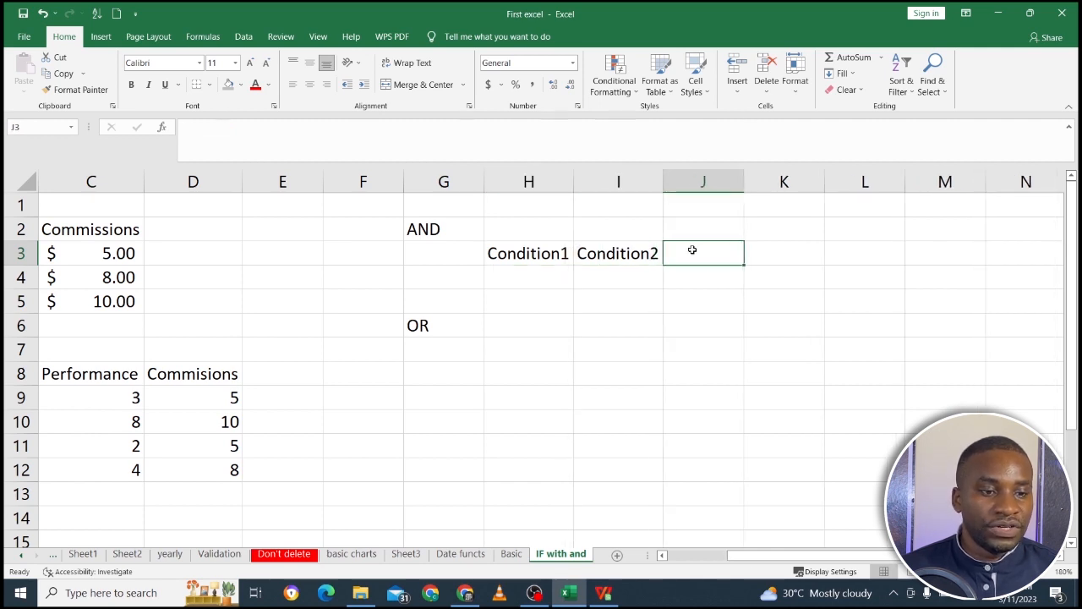
Enter the heading Output in cell J3, beside Condition2.
{"action": "double_click", "coordinate": [697, 252]}
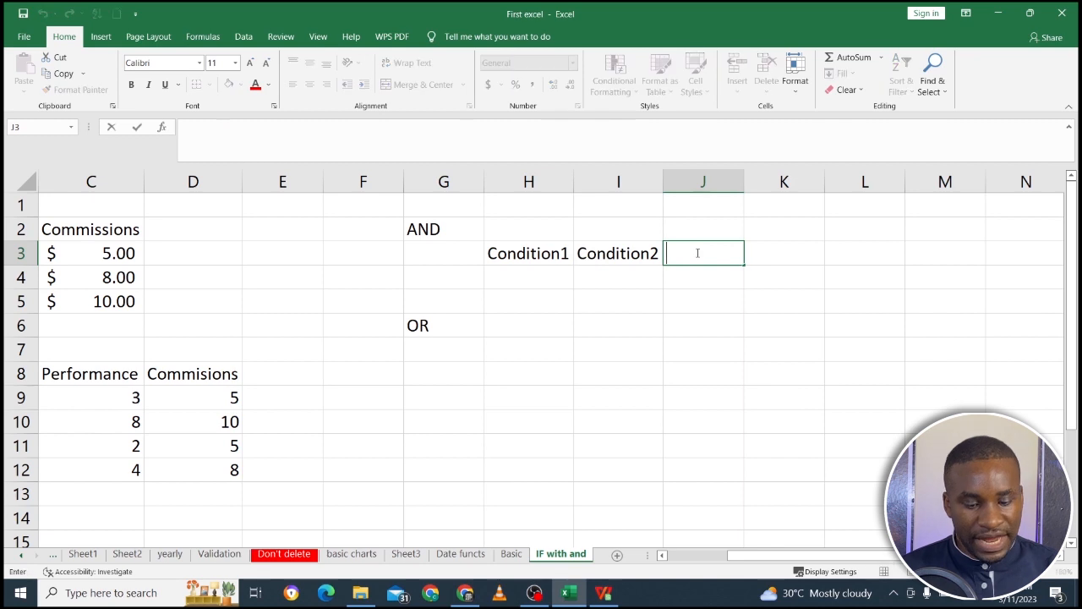
{"action": "type", "text": "oUTPUT"}
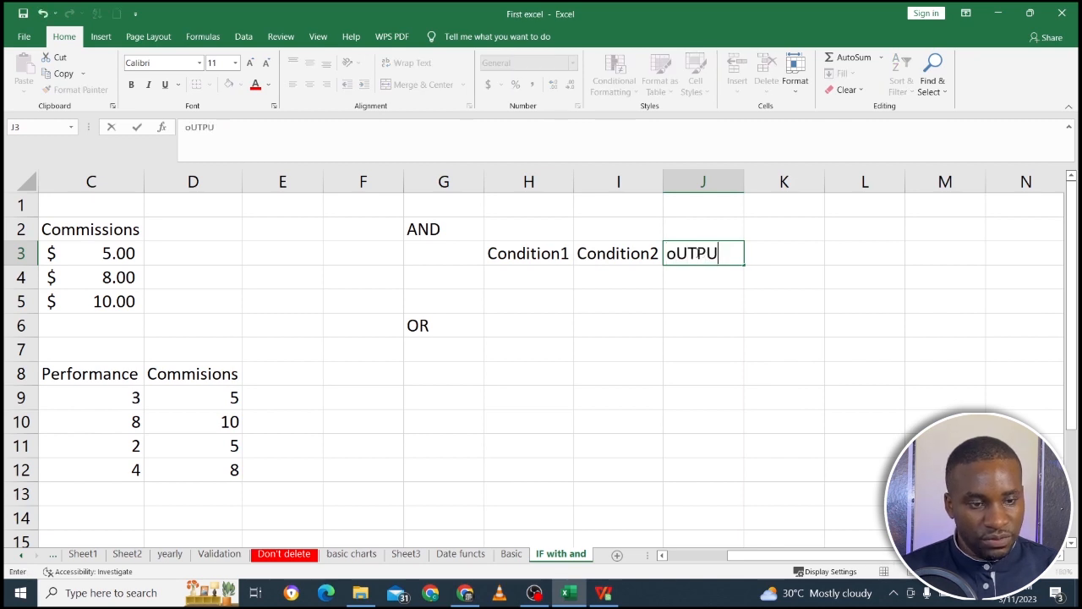
{"action": "key", "text": "BackSpace"}
{"action": "key", "text": "BackSpace"}
{"action": "key", "text": "BackSpace"}
{"action": "key", "text": "BackSpace"}
{"action": "key", "text": "BackSpace"}
{"action": "key", "text": "BackSpace"}
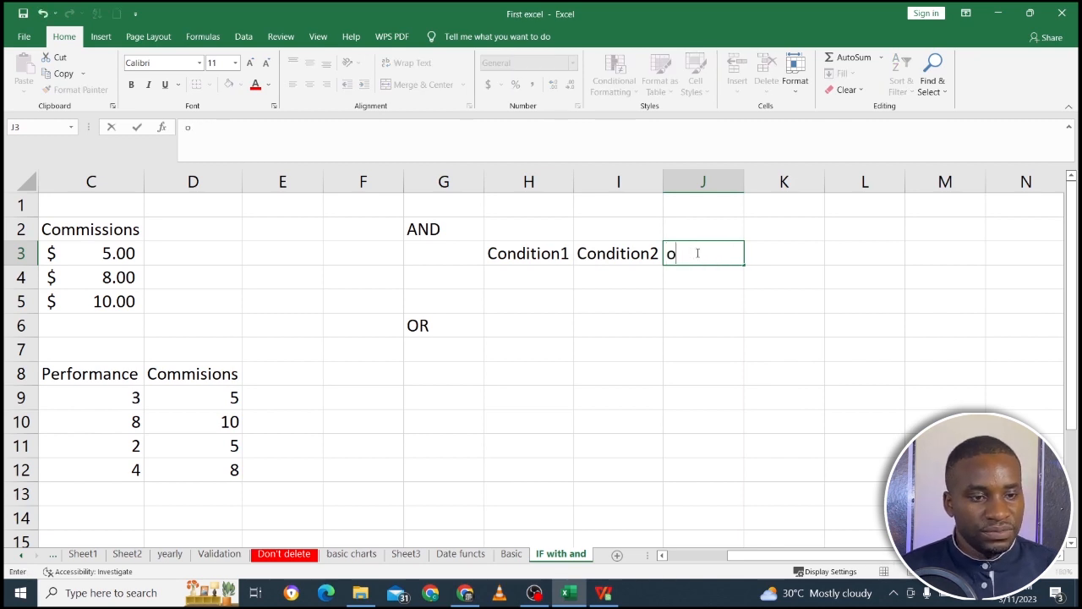
{"action": "type", "text": "O"}
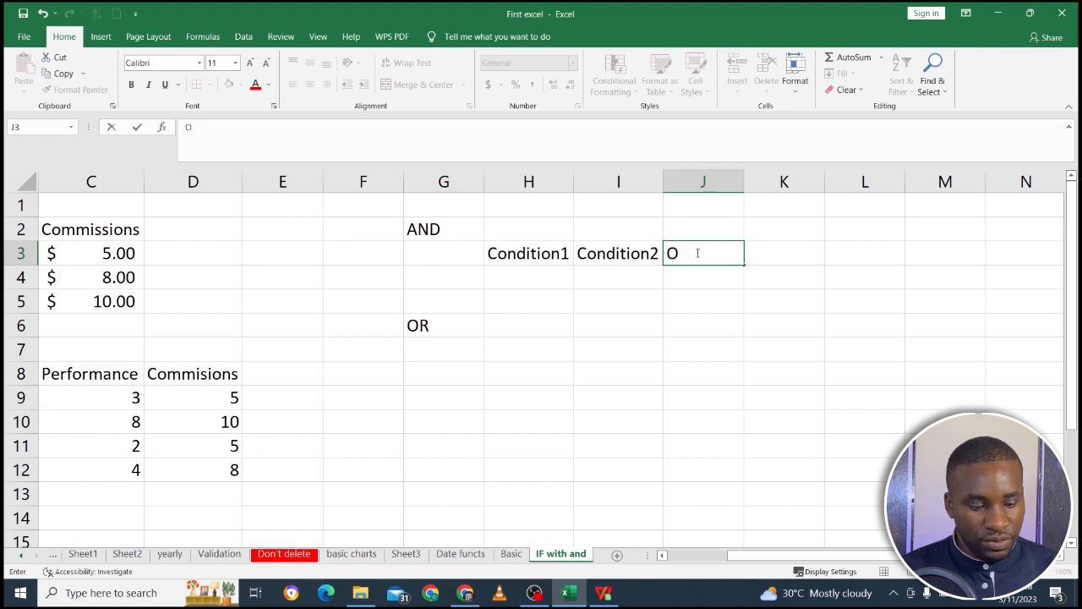
{"action": "type", "text": "utput"}
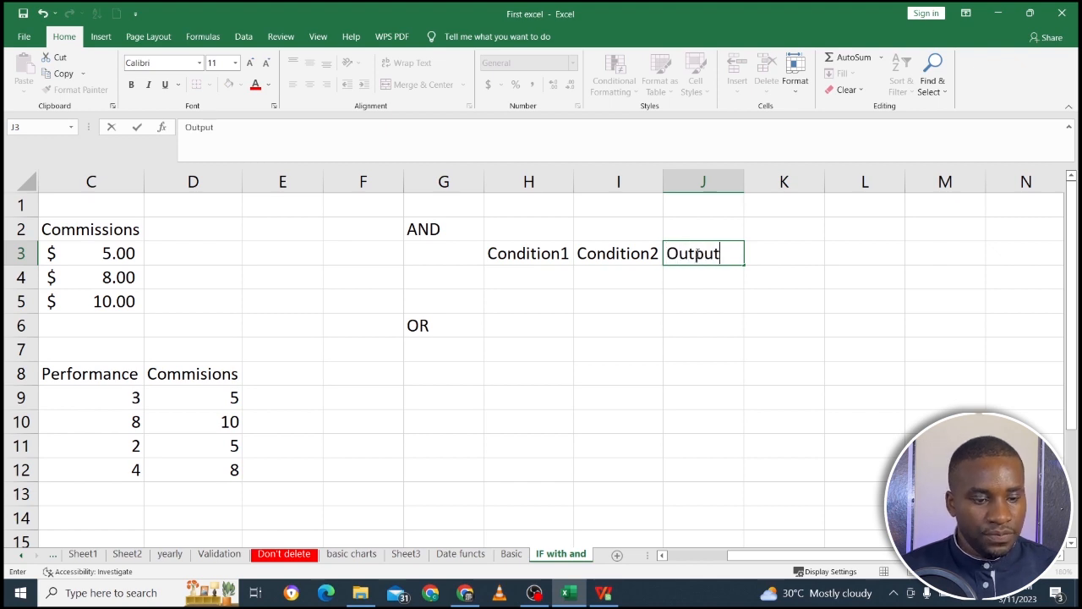
{"action": "left_click", "coordinate": [695, 305]}
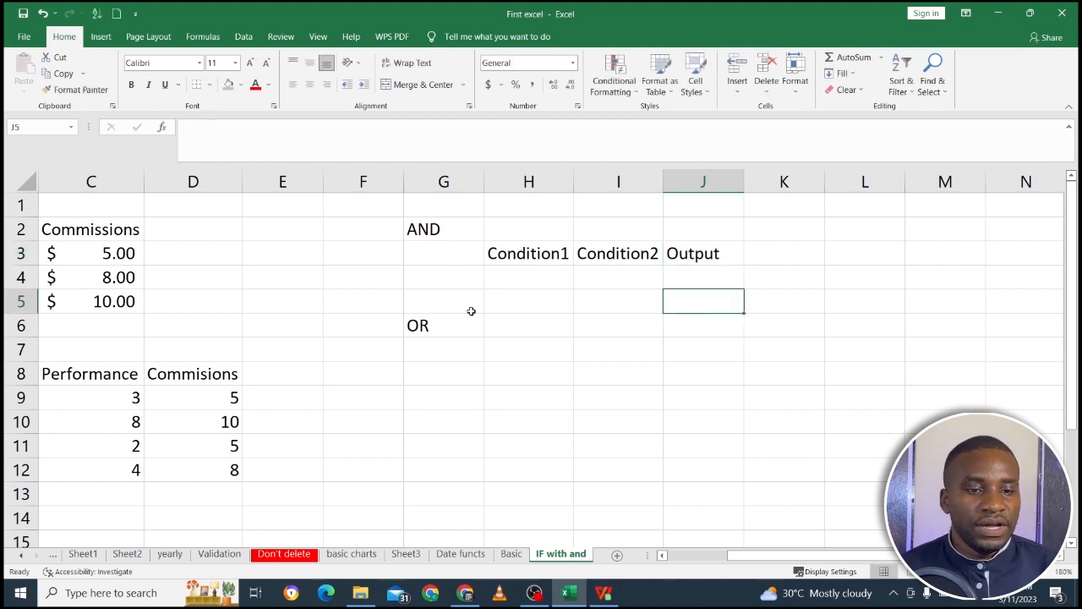
Move the OR label from cell G6 down to cell G8.
{"action": "left_click", "coordinate": [443, 324]}
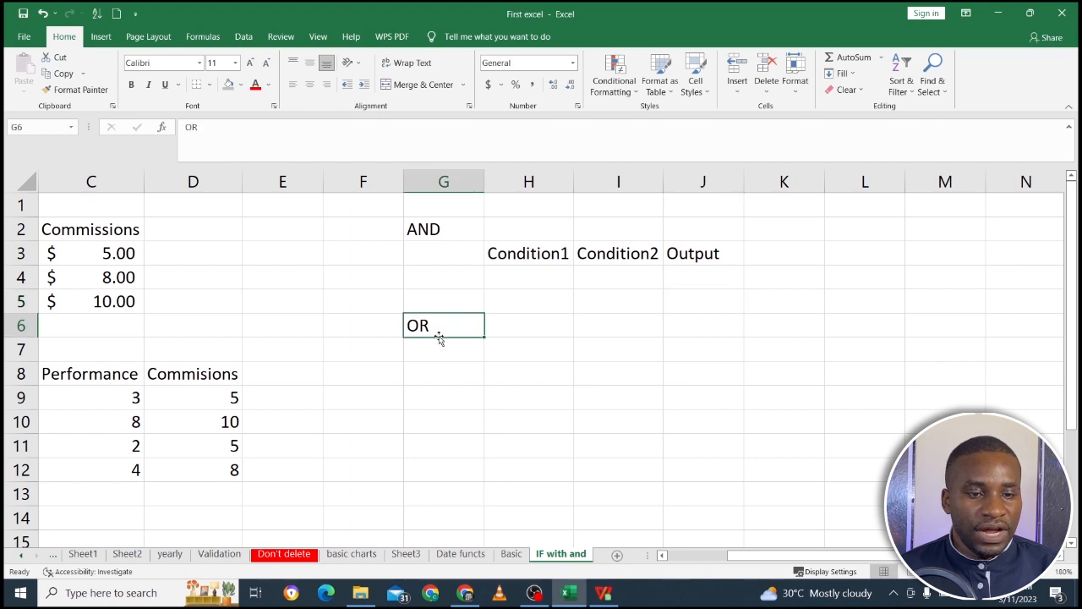
{"action": "left_click_drag", "start_coordinate": [440, 341], "coordinate": [445, 369]}
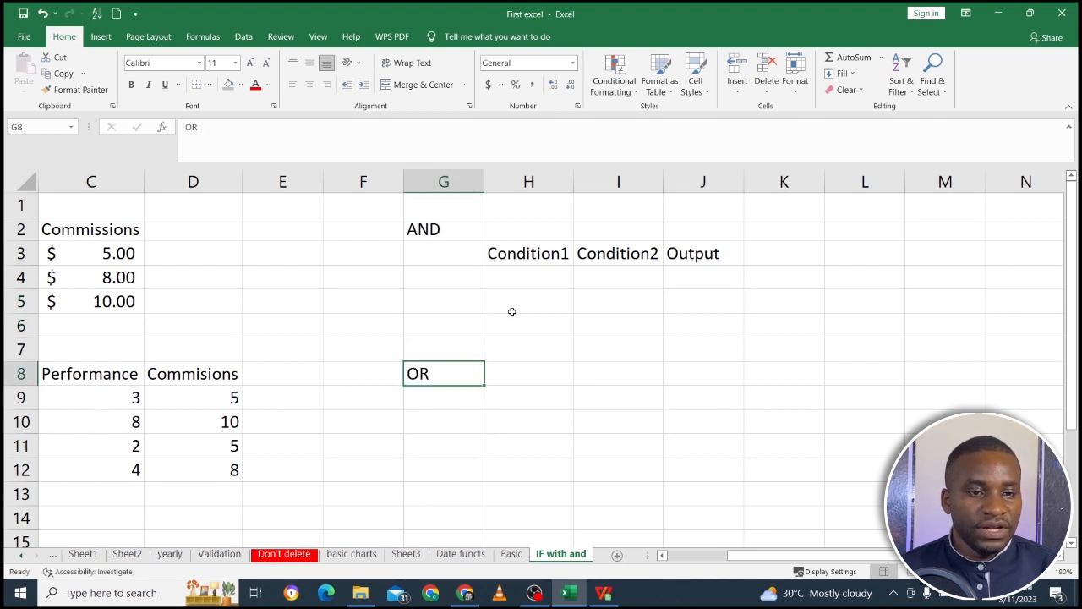
Fill the first row of the AND table with True in H4 and True in I4.
{"action": "left_click", "coordinate": [501, 281]}
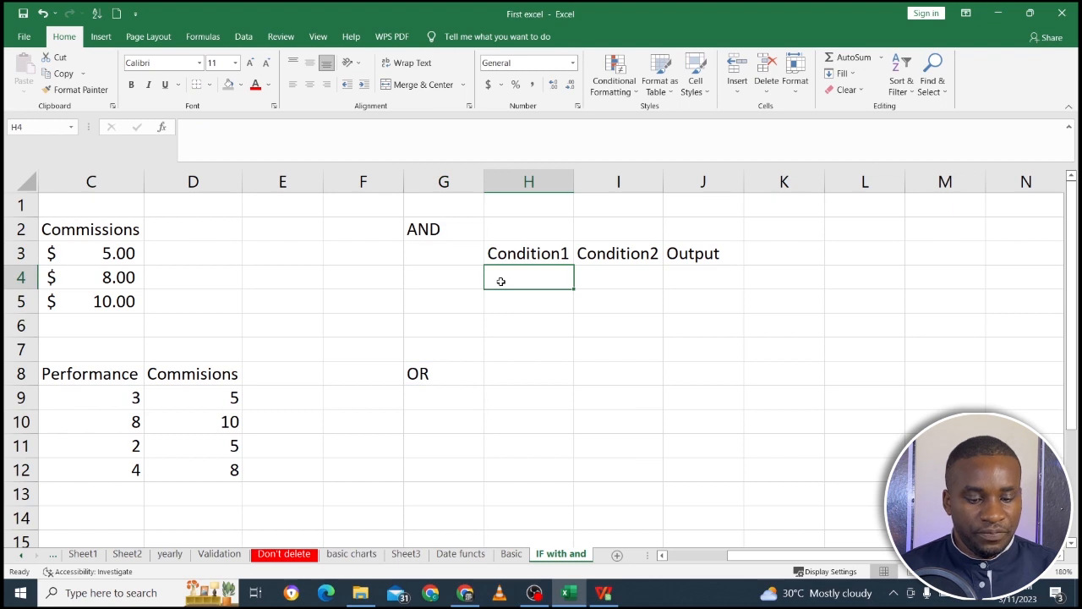
{"action": "type", "text": "T"}
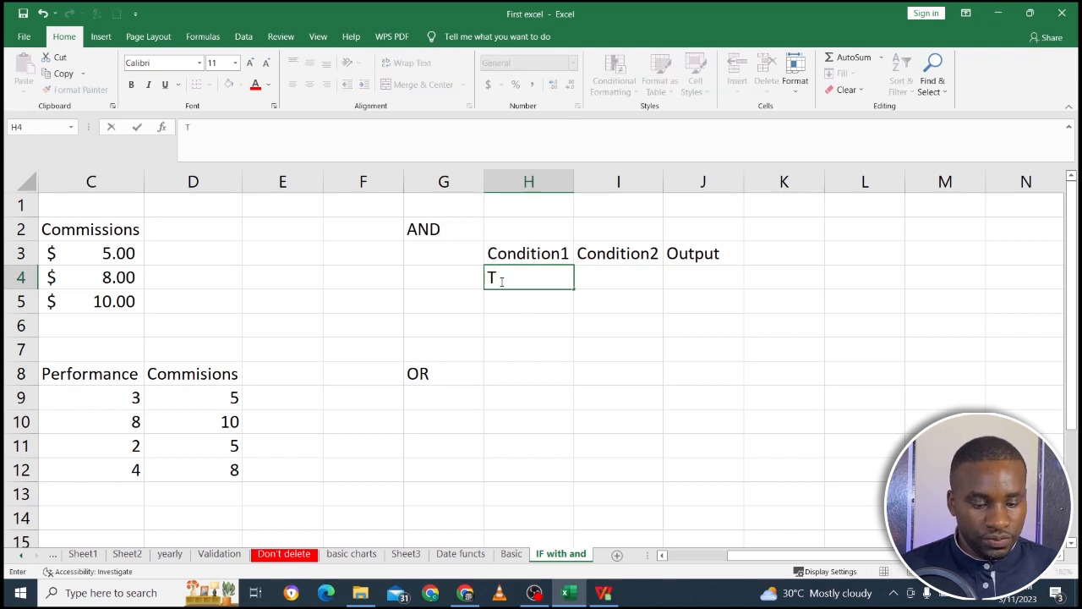
{"action": "type", "text": "rue"}
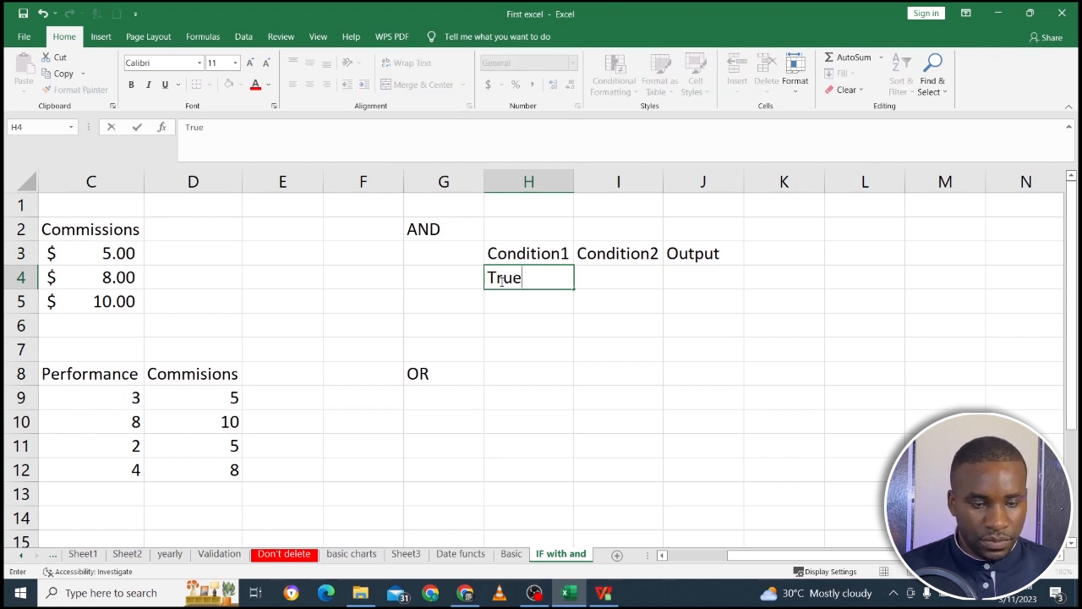
{"action": "key", "text": "Tab"}
{"action": "type", "text": "true"}
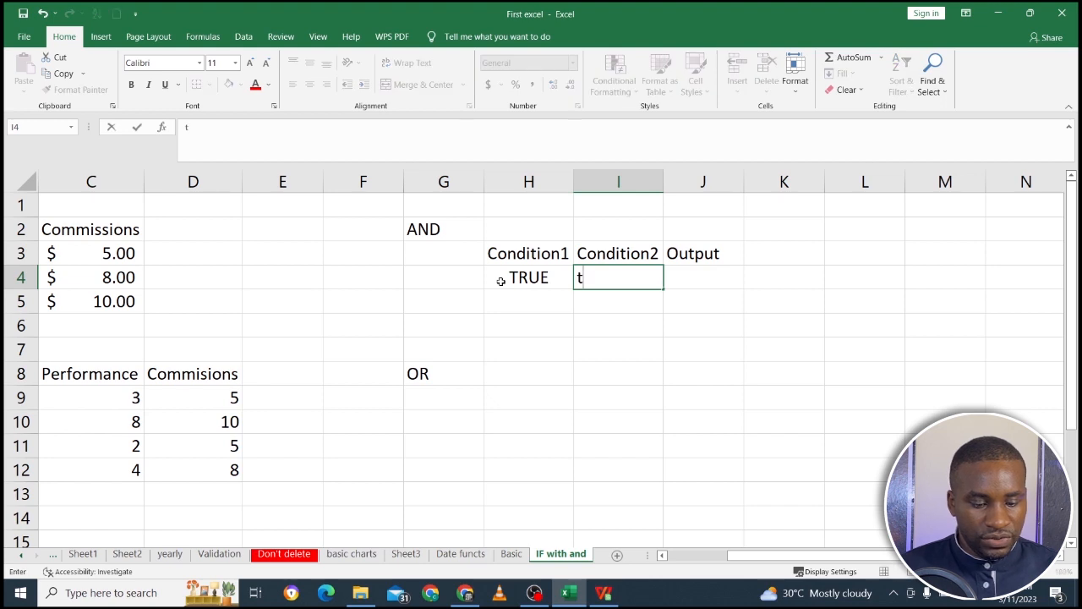
{"action": "key", "text": "BackSpace"}
{"action": "key", "text": "BackSpace"}
{"action": "key", "text": "BackSpace"}
{"action": "key", "text": "BackSpace"}
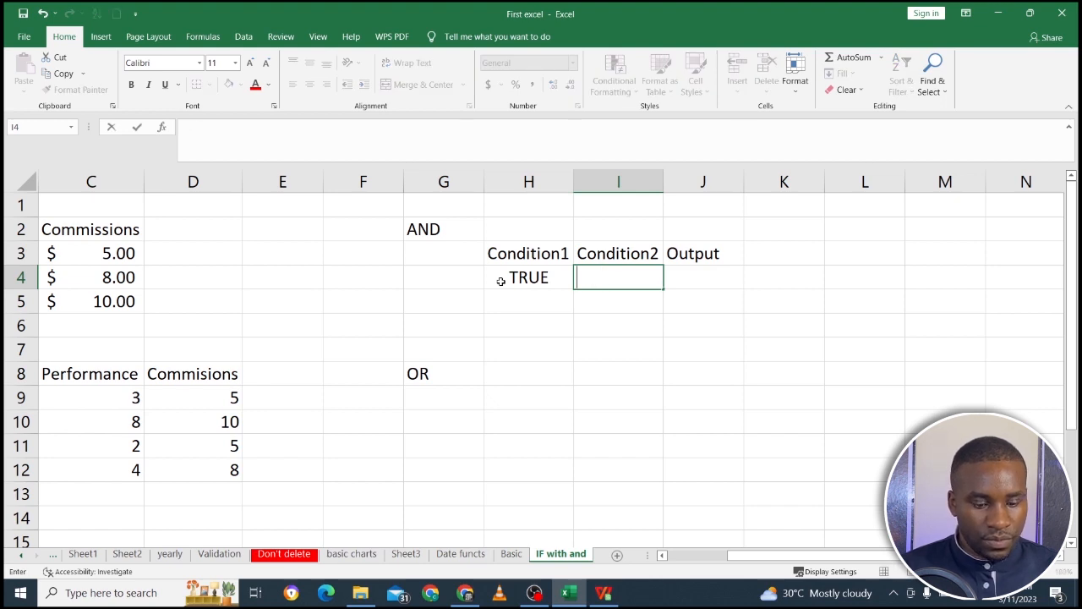
{"action": "type", "text": "True"}
{"action": "key", "text": "Return"}
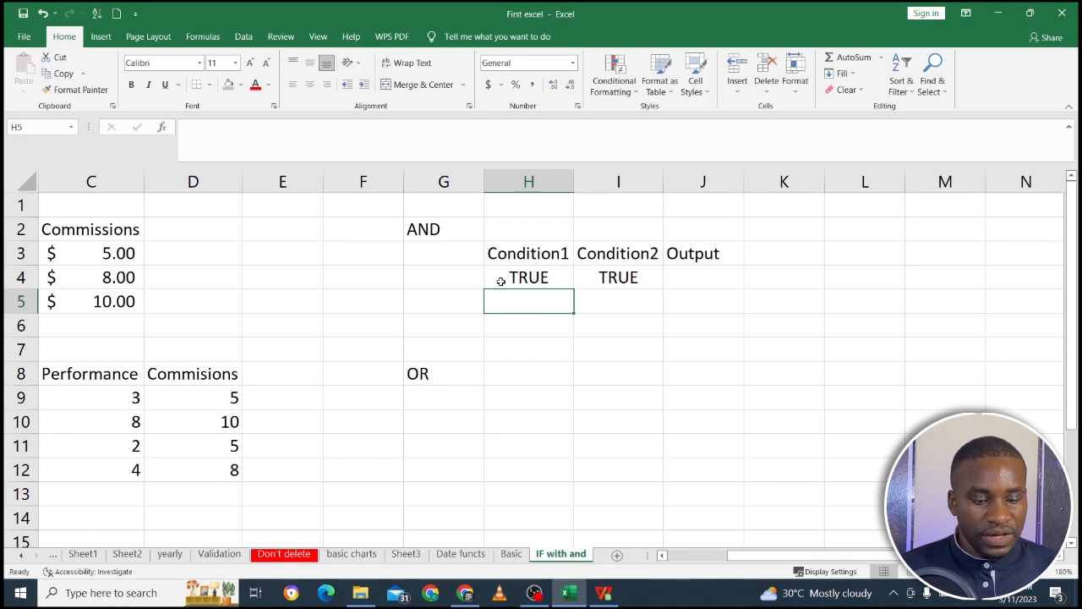
Fill the second row of the AND table with True in H5 and False in I5.
{"action": "type", "text": "t"}
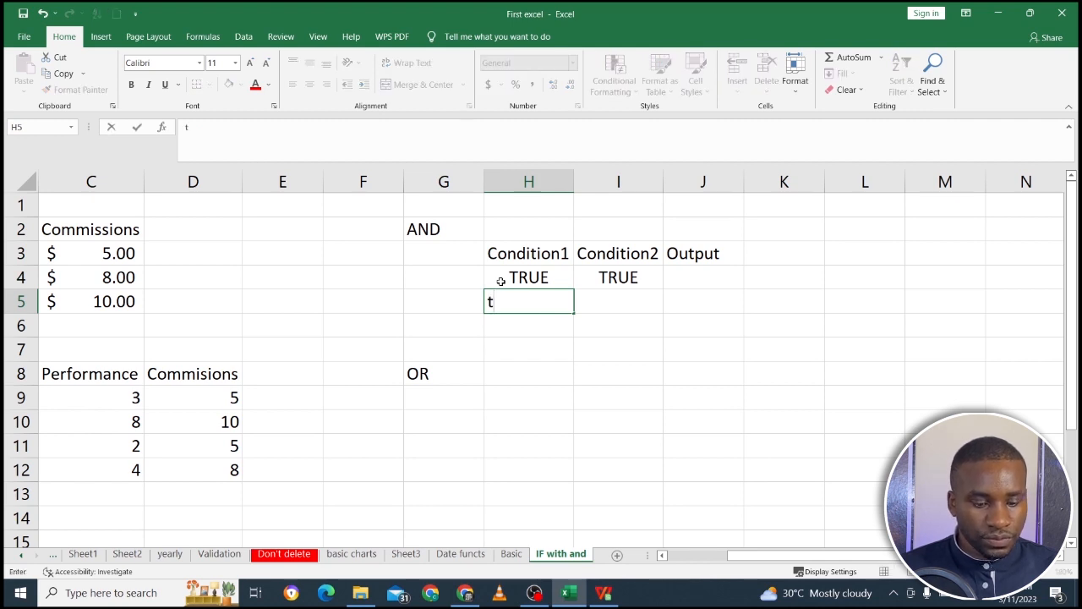
{"action": "key", "text": "BackSpace"}
{"action": "type", "text": "True"}
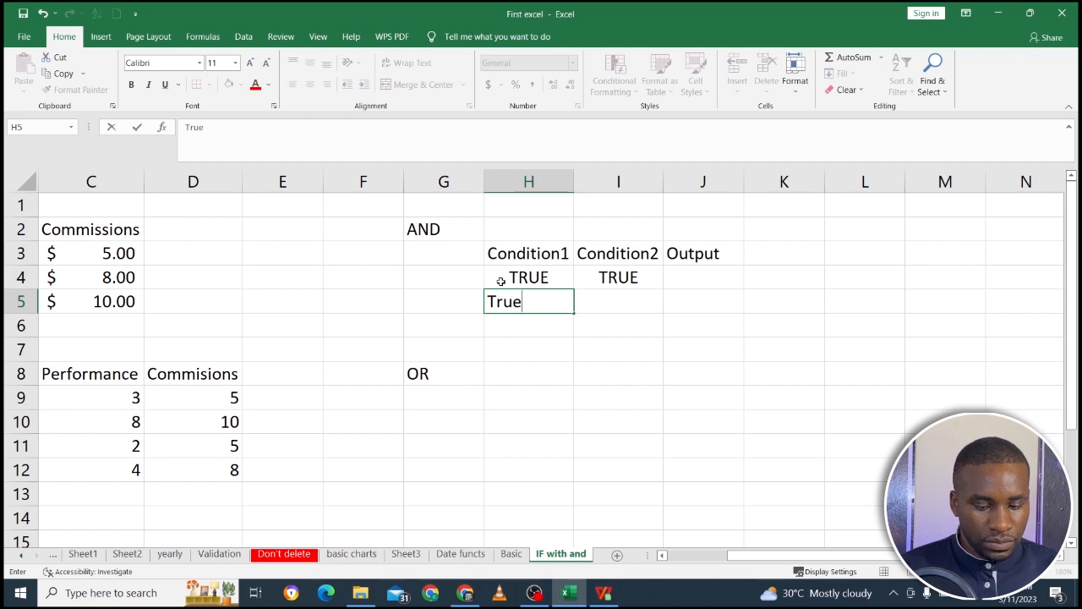
{"action": "key", "text": "Tab"}
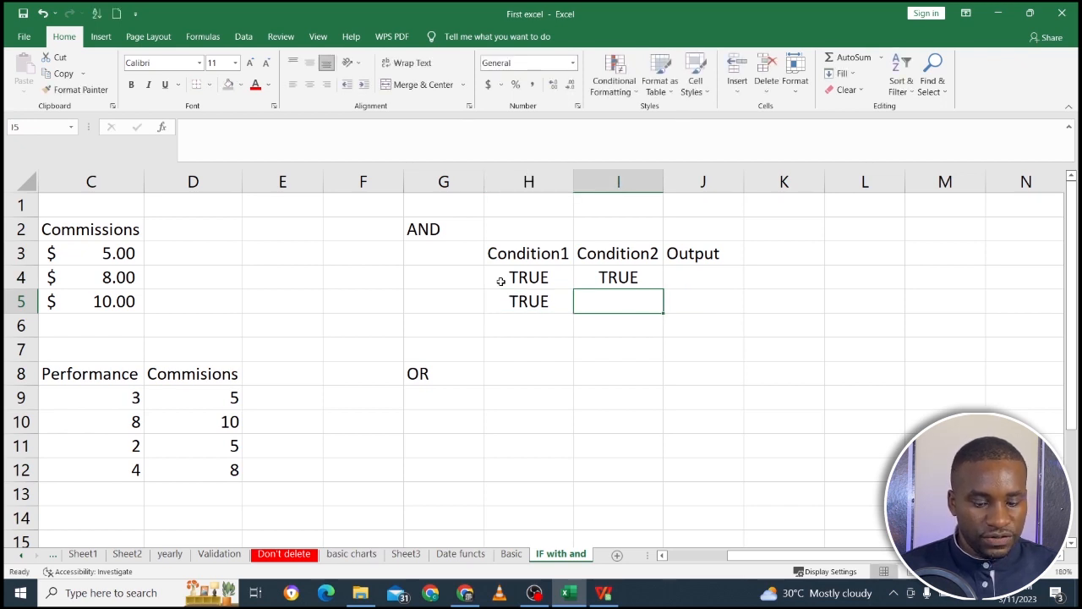
{"action": "type", "text": "False\\"}
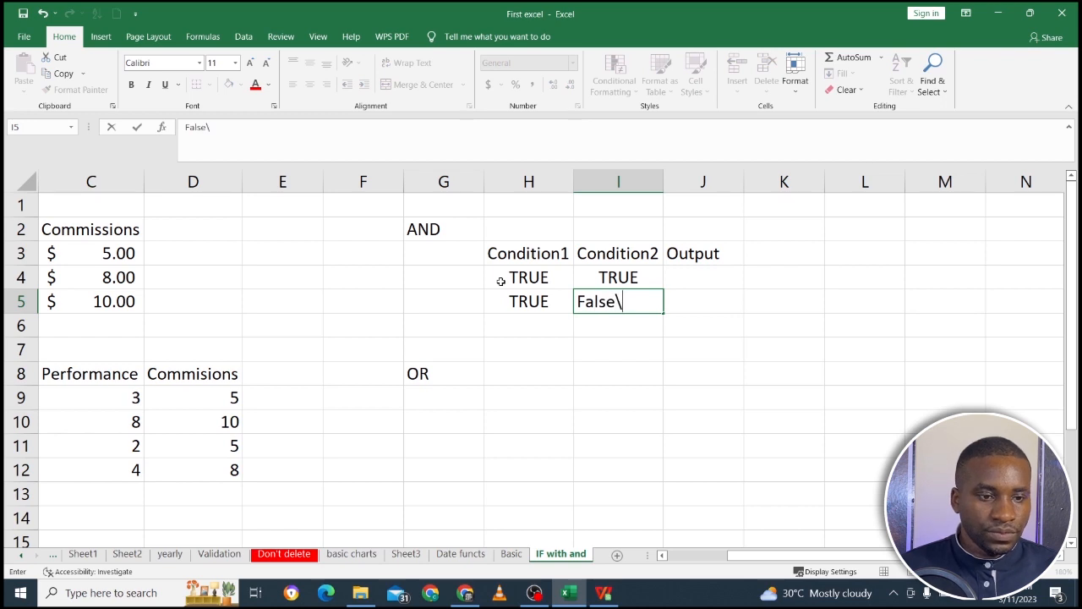
{"action": "key", "text": "BackSpace"}
{"action": "key", "text": "Return"}
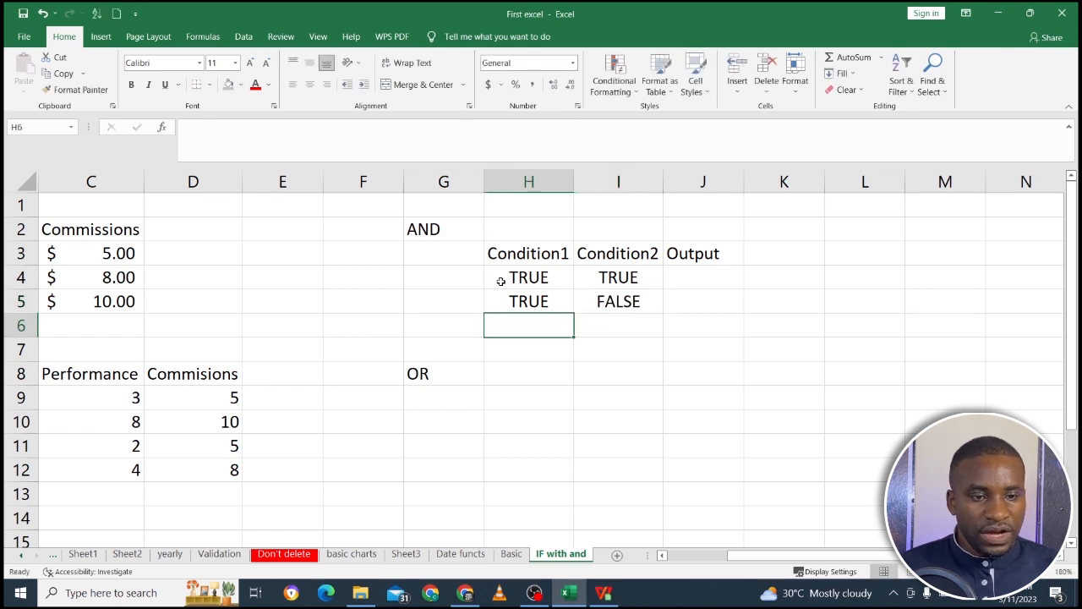
Fill the third row of the AND table with False in H6 and False in I6.
{"action": "type", "text": "False"}
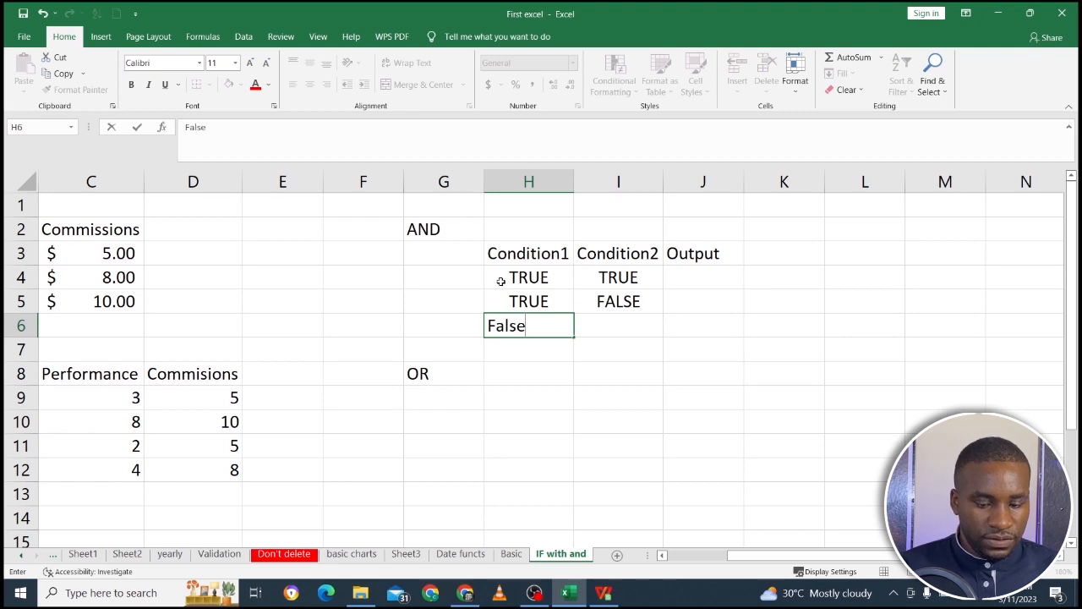
{"action": "key", "text": "Tab"}
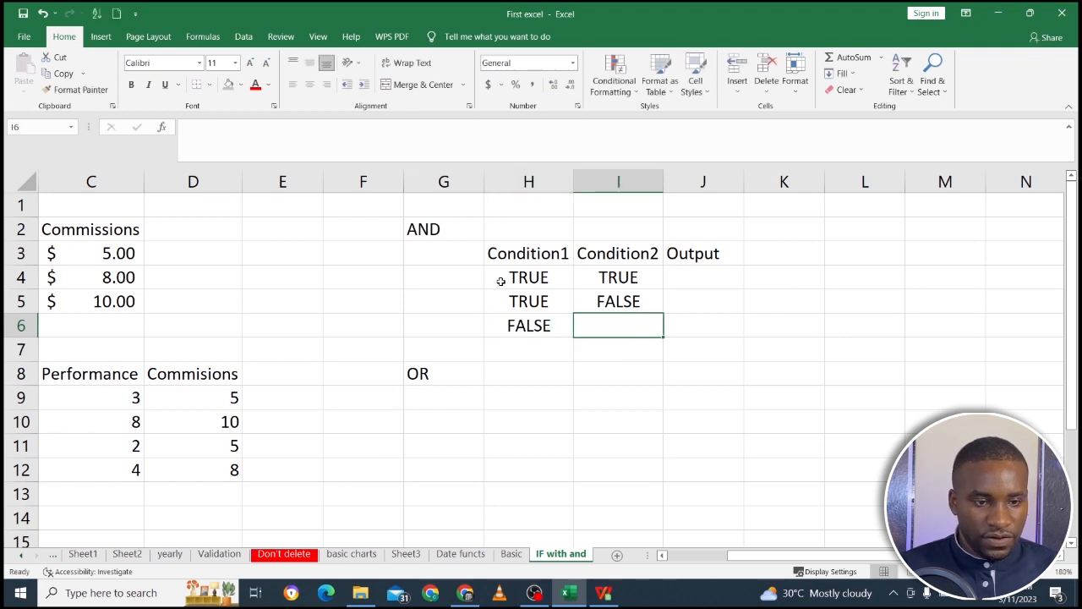
{"action": "type", "text": "False"}
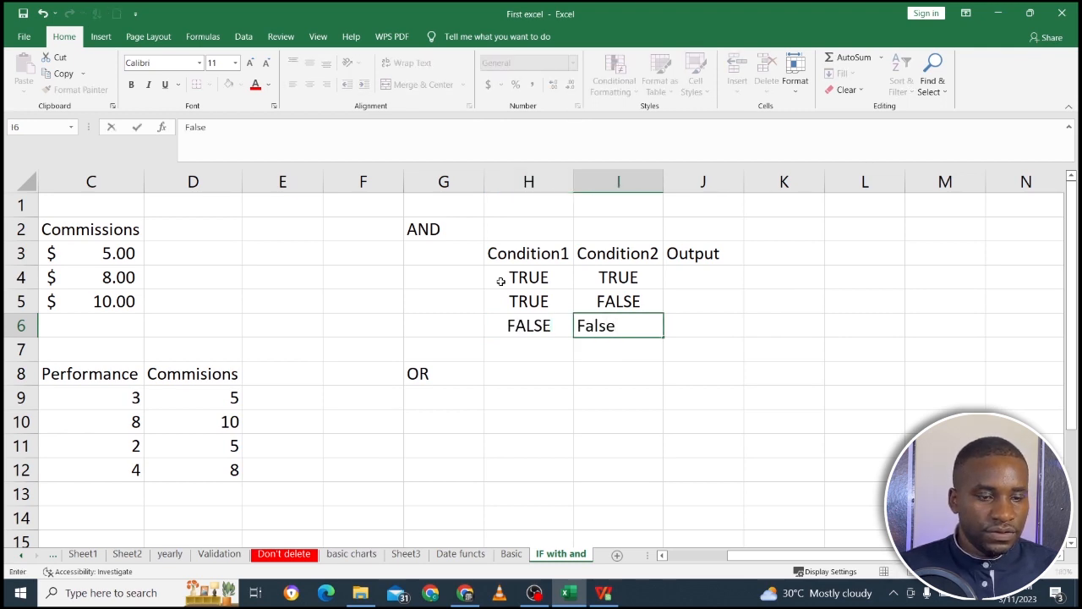
{"action": "key", "text": "Return"}
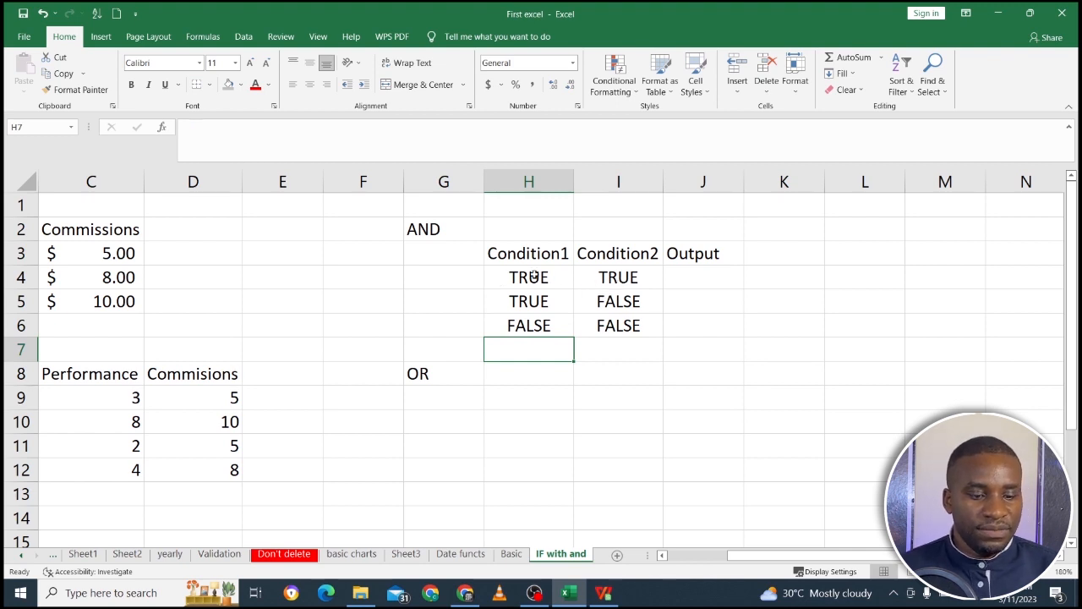
Copy the AND table H3:J6 and paste it under the OR label, starting at cell H9.
{"action": "left_click_drag", "start_coordinate": [513, 245], "coordinate": [677, 326]}
{"action": "key", "text": "ctrl+c"}
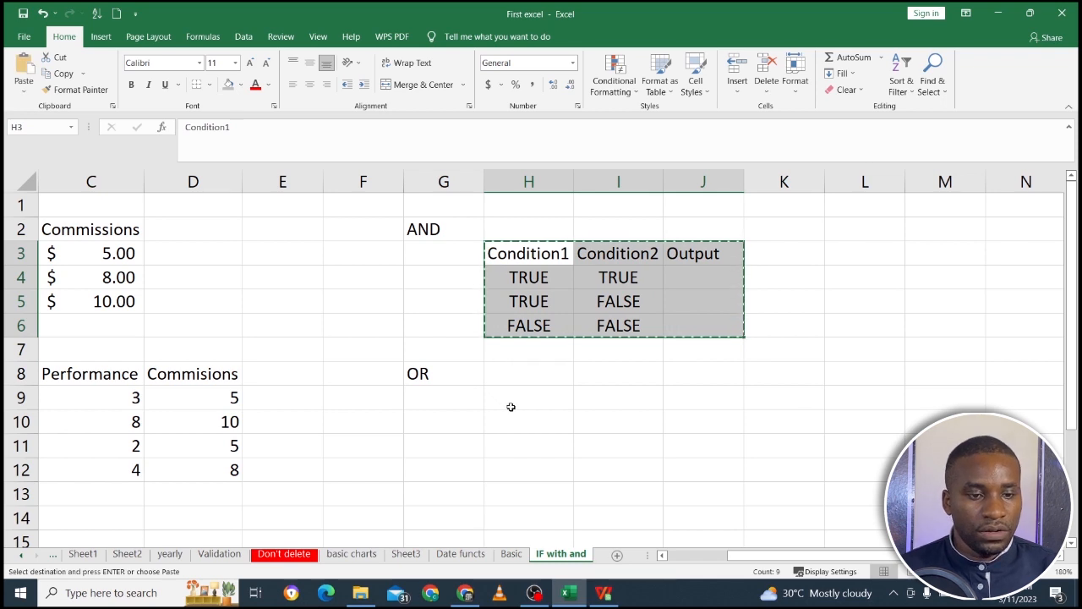
{"action": "left_click", "coordinate": [509, 409]}
{"action": "key", "text": "ctrl+v"}
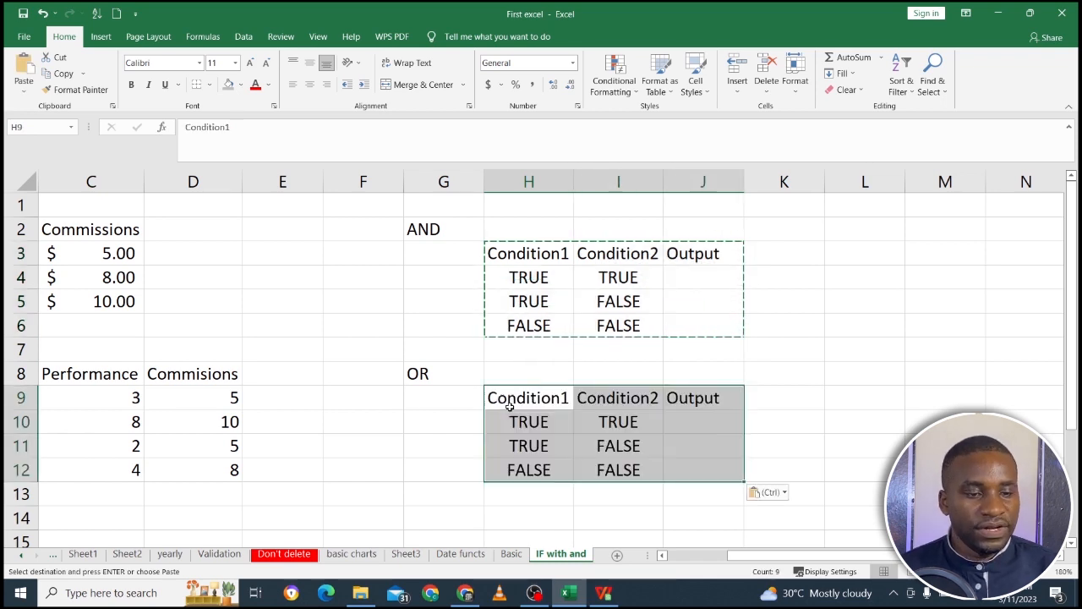
Enter True in J10 as the OR output for the row where both conditions are TRUE.
{"action": "left_click", "coordinate": [547, 423]}
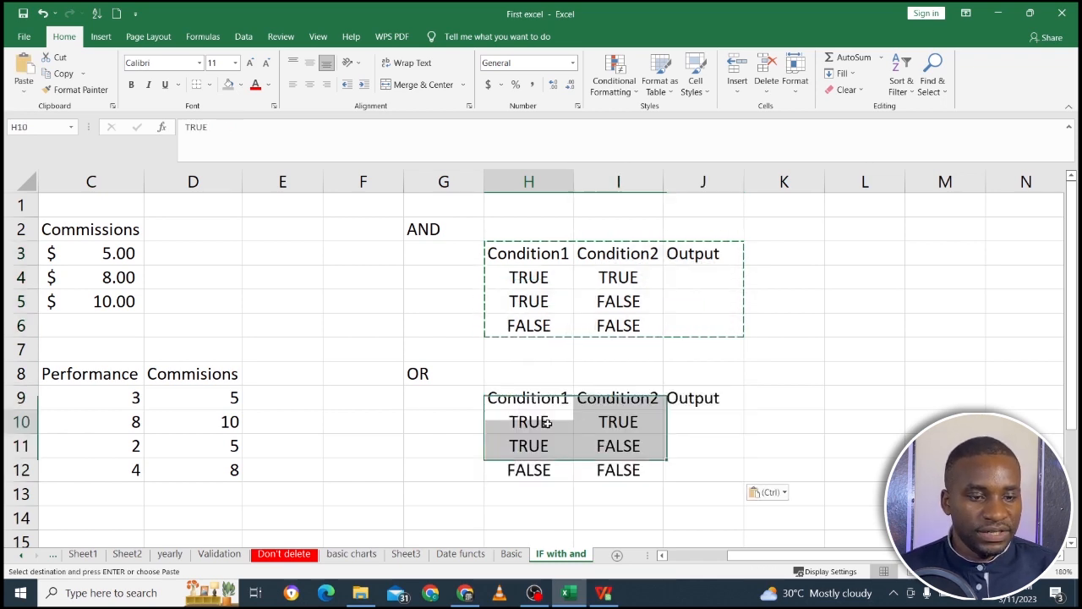
{"action": "left_click", "coordinate": [612, 424]}
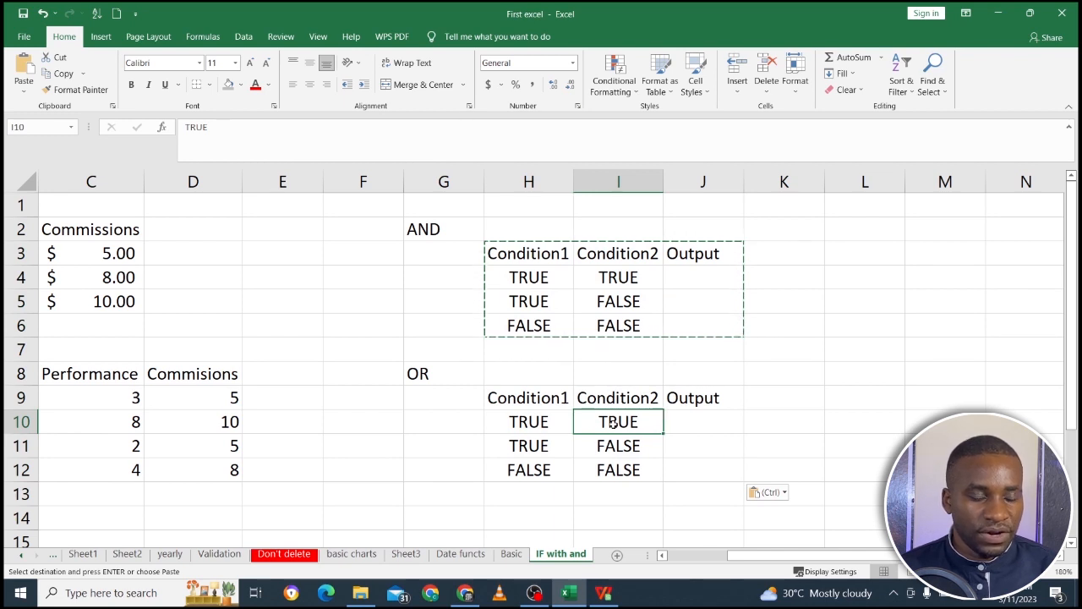
{"action": "left_click", "coordinate": [555, 423]}
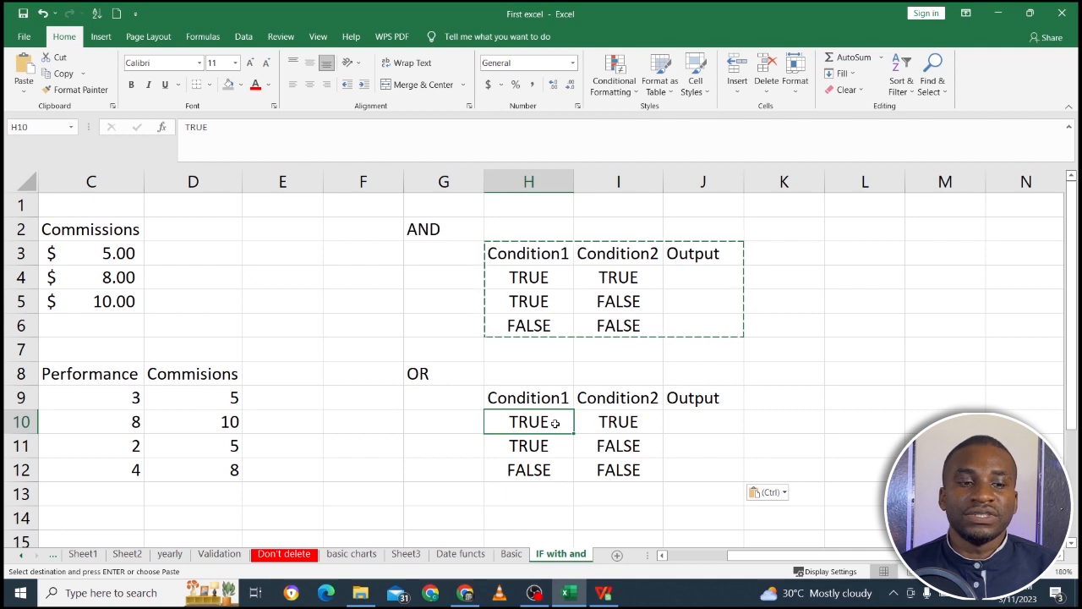
{"action": "left_click", "coordinate": [602, 422]}
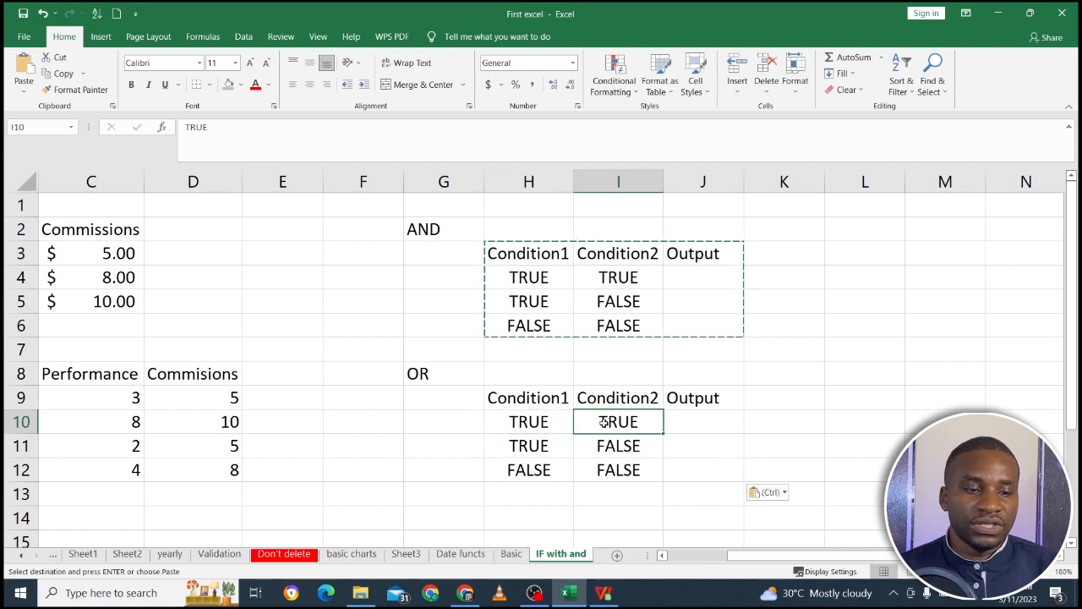
{"action": "left_click", "coordinate": [686, 421]}
{"action": "type", "text": "True"}
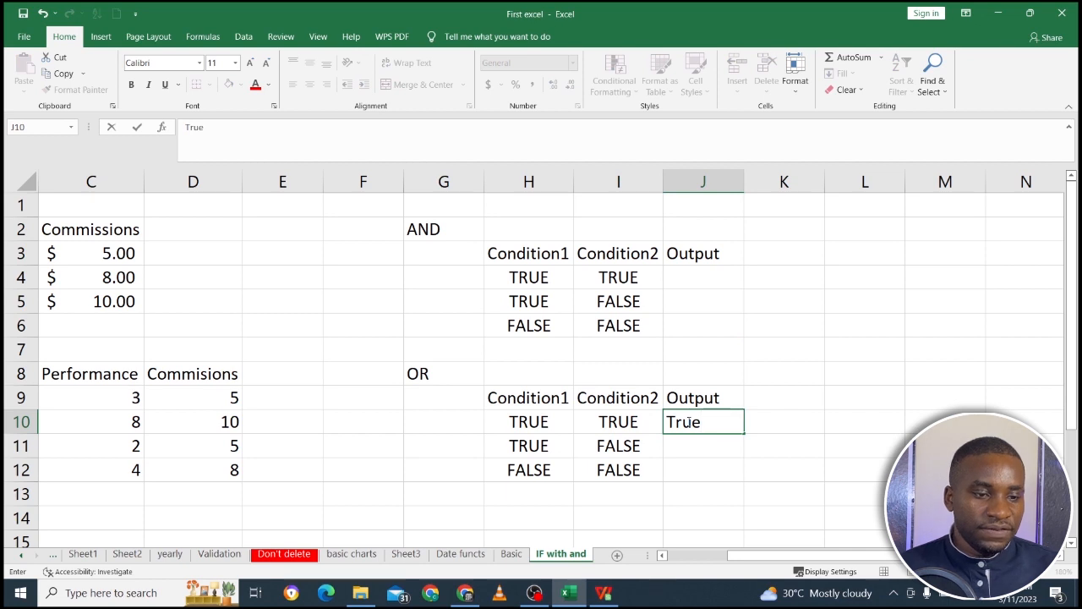
{"action": "key", "text": "Return"}
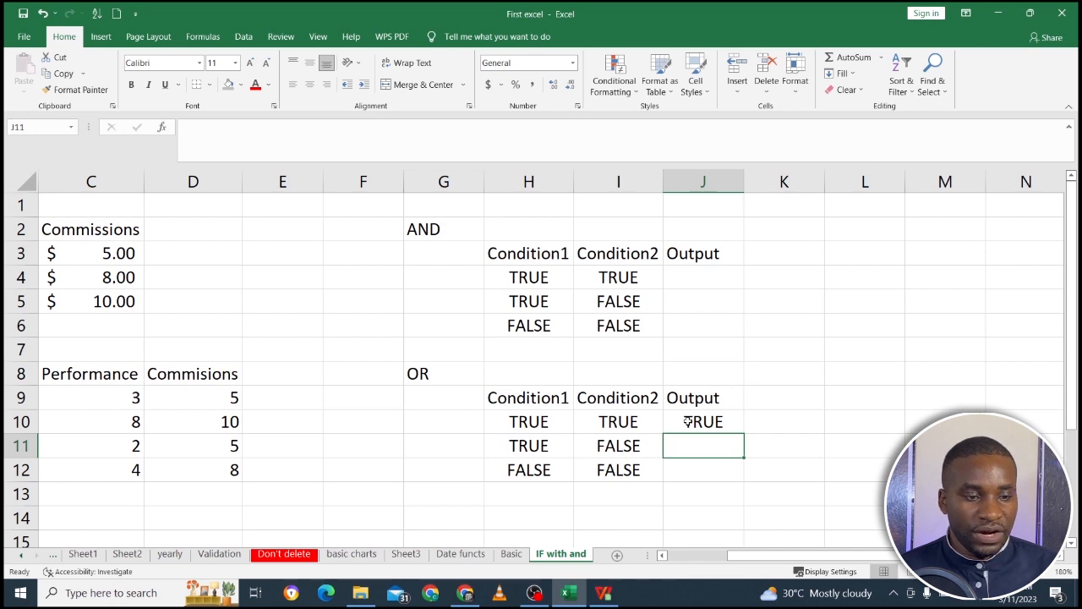
Complete the OR table's outputs with True in J11 and False in J12.
{"action": "key", "text": "Up"}
{"action": "key", "text": "Down"}
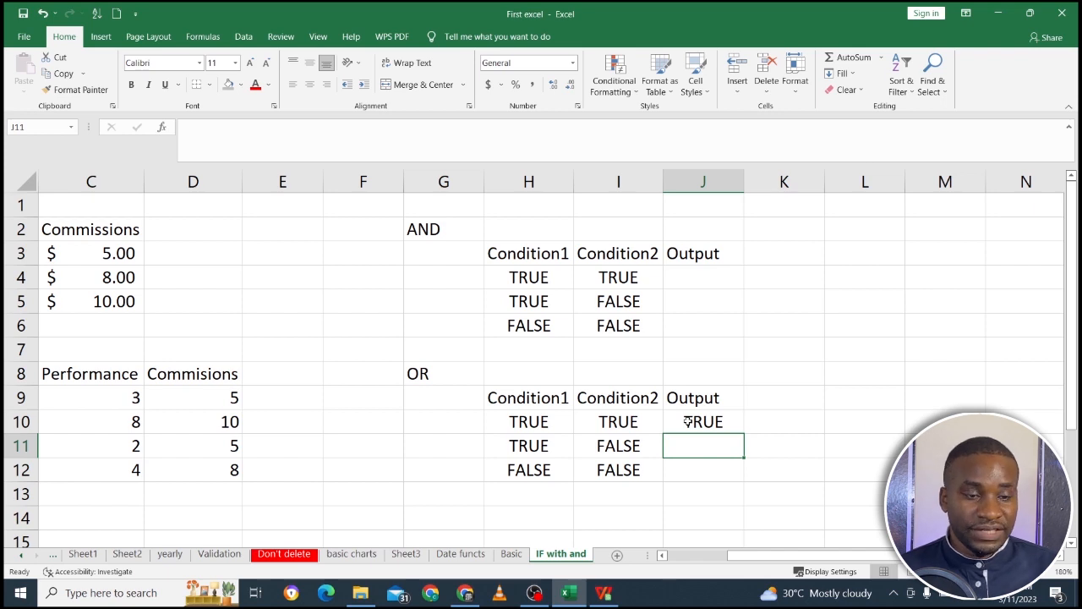
{"action": "type", "text": "true"}
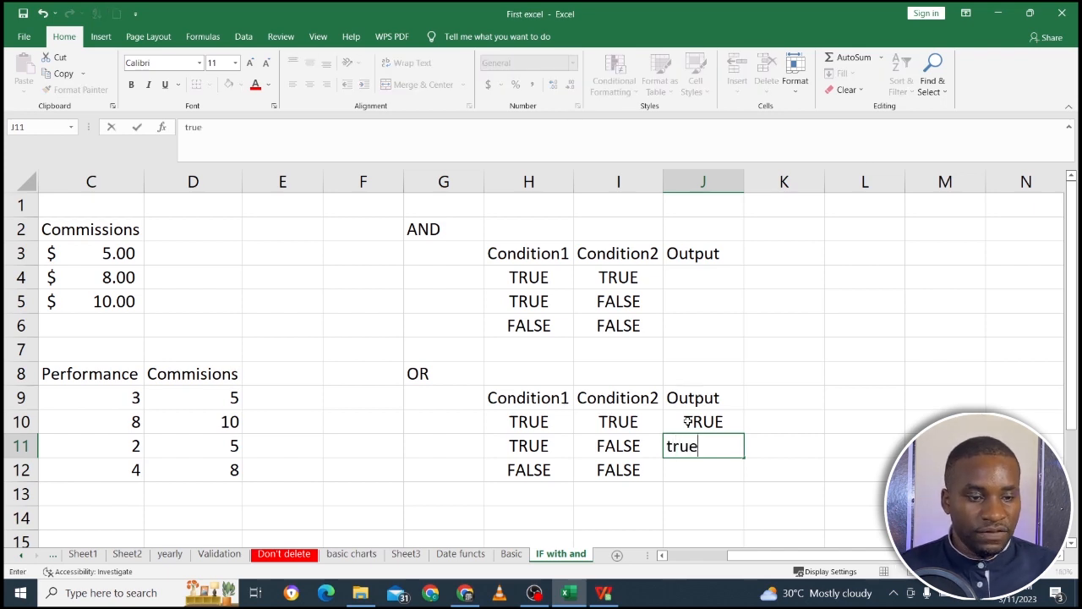
{"action": "key", "text": "BackSpace"}
{"action": "key", "text": "BackSpace"}
{"action": "key", "text": "BackSpace"}
{"action": "key", "text": "BackSpace"}
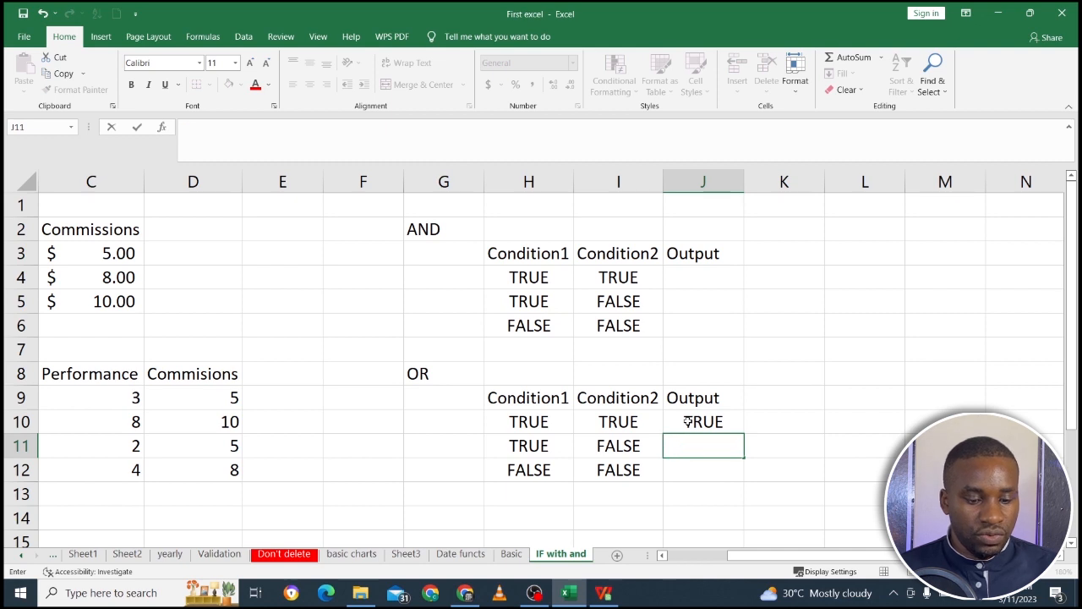
{"action": "type", "text": "True"}
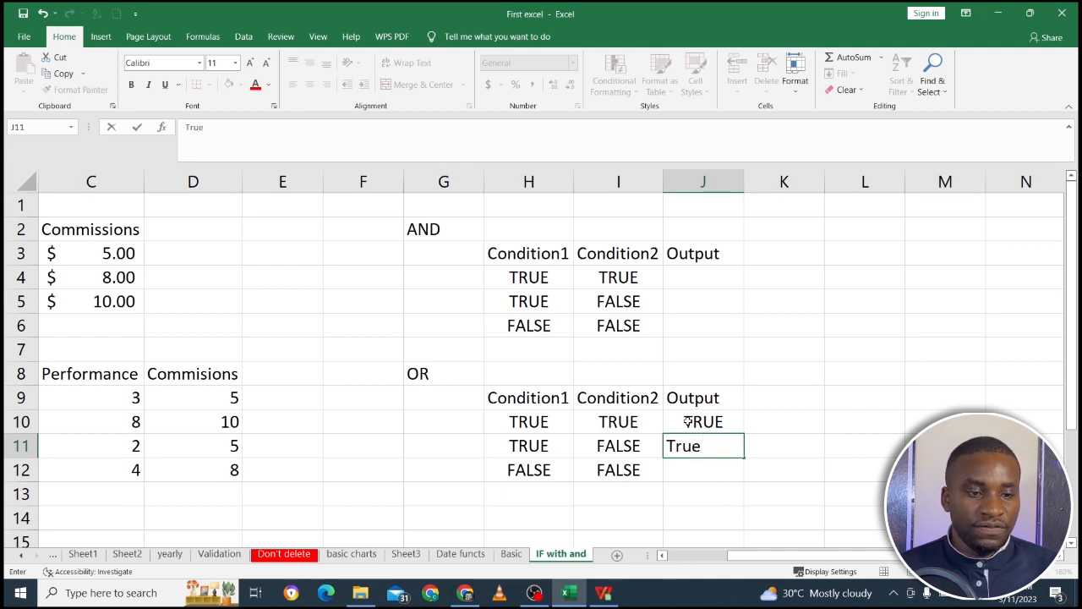
{"action": "key", "text": "Return"}
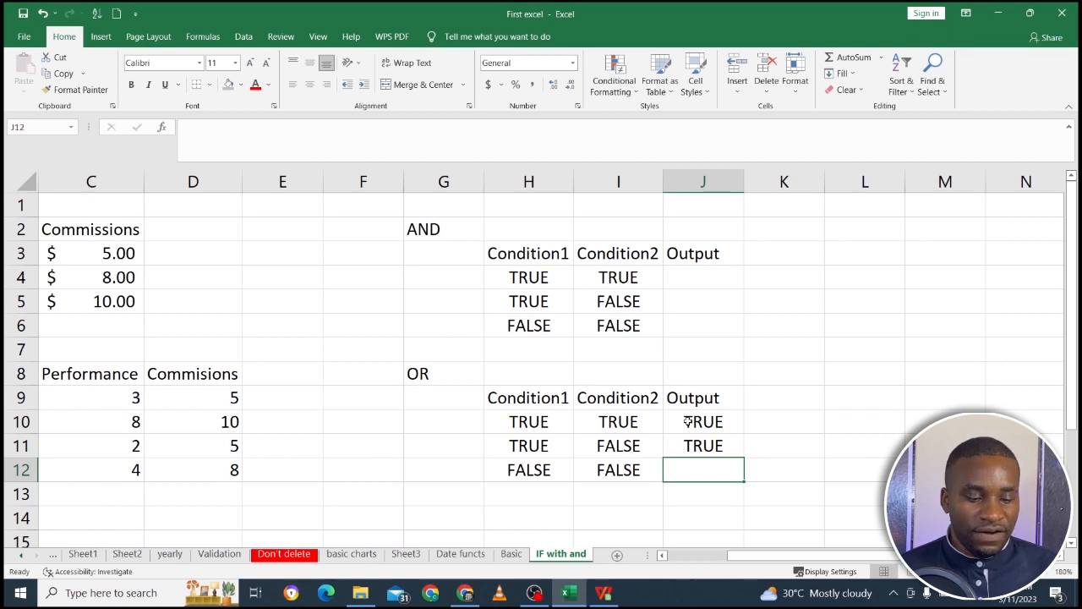
{"action": "type", "text": "False"}
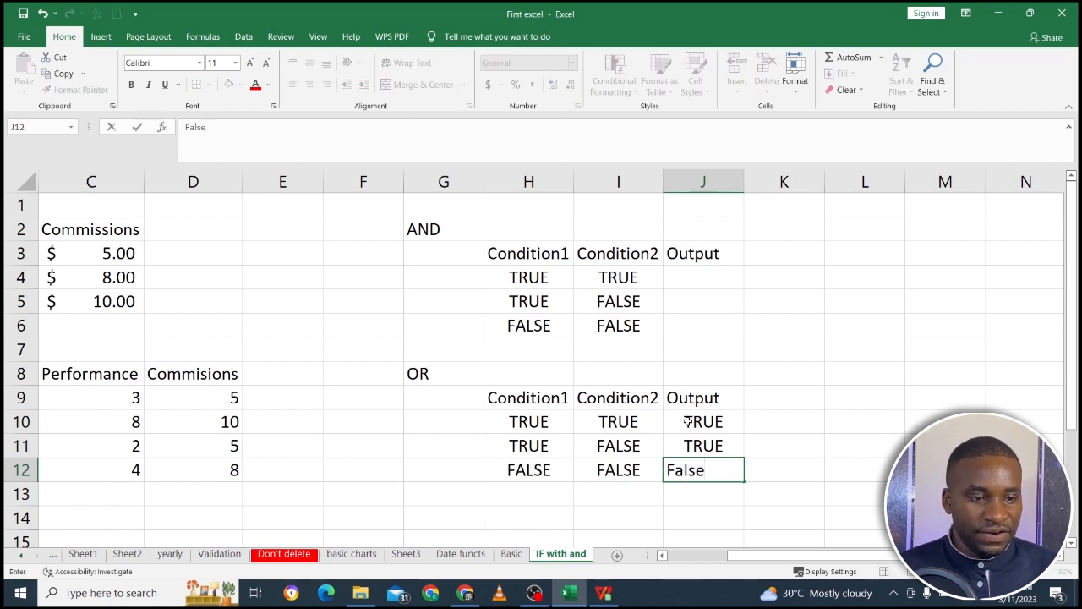
{"action": "key", "text": "Return"}
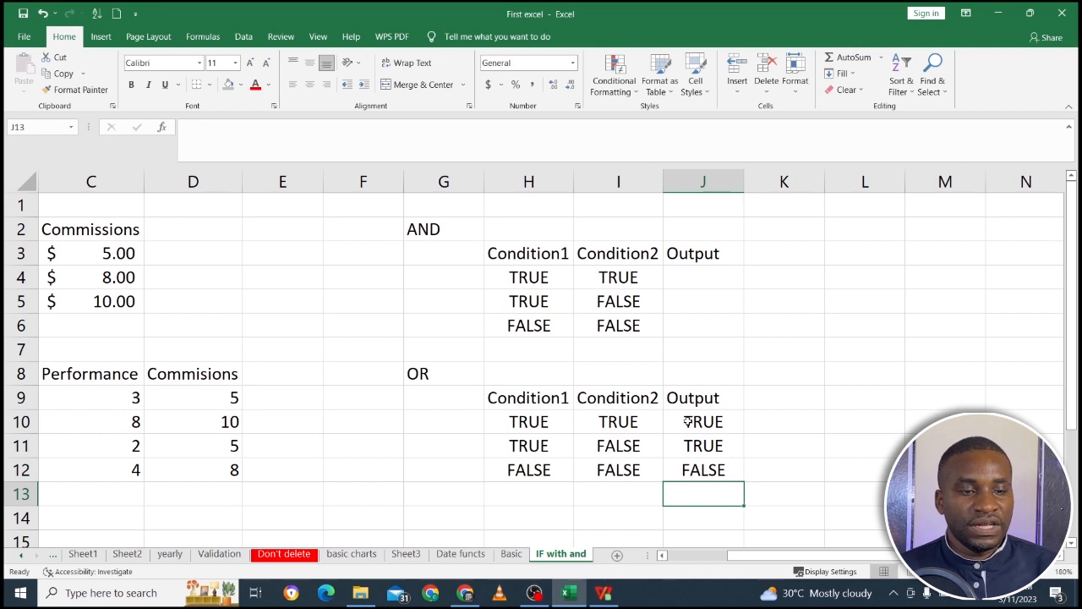
Enter True in J4 as the AND output for the row where both conditions are TRUE.
{"action": "left_click", "coordinate": [716, 284]}
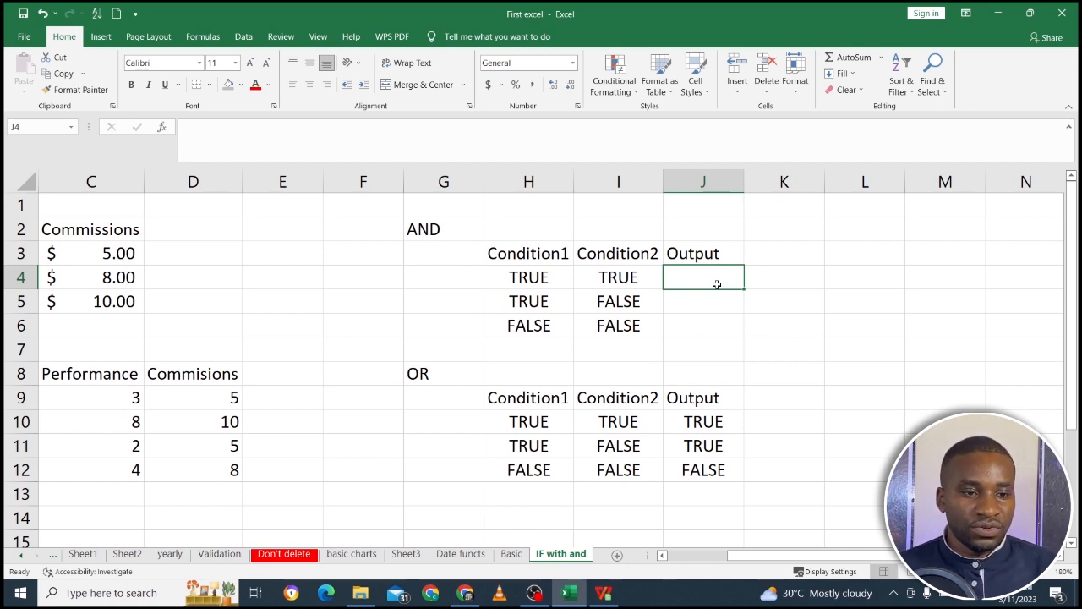
{"action": "type", "text": "t"}
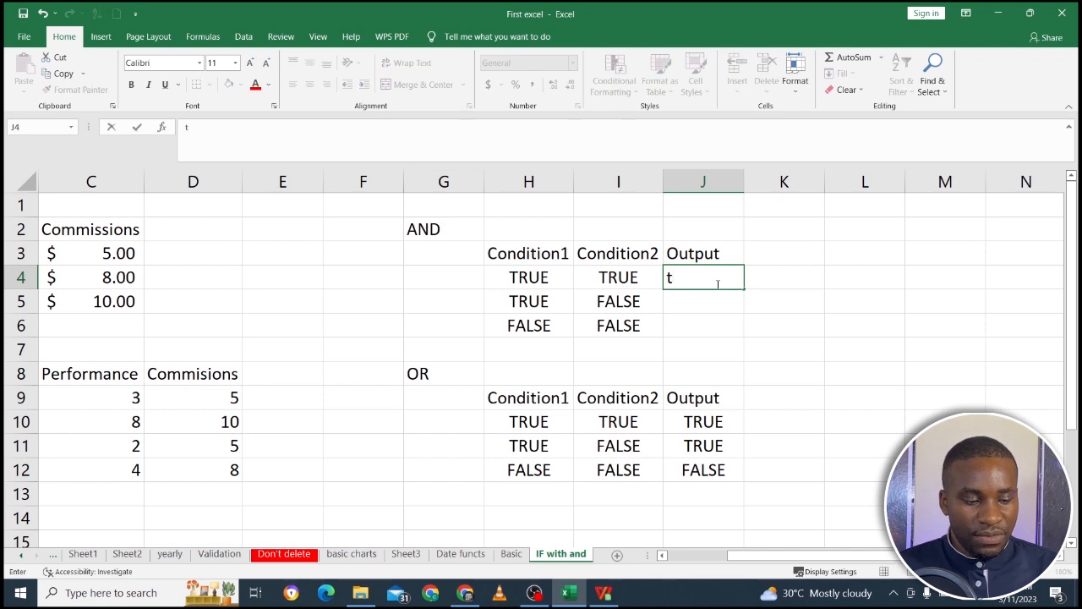
{"action": "key", "text": "BackSpace"}
{"action": "type", "text": "true"}
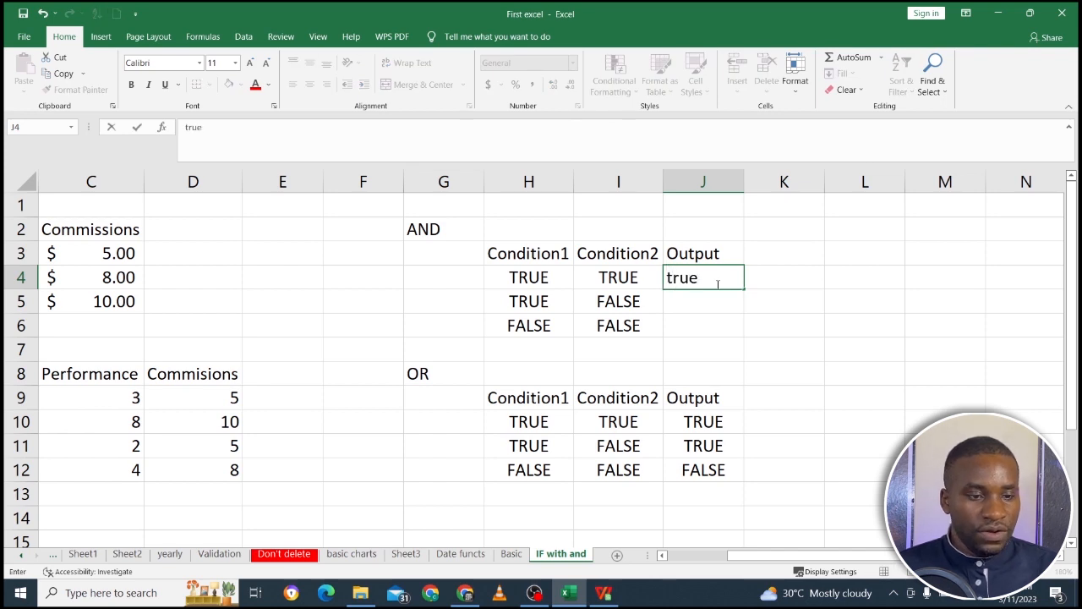
{"action": "key", "text": "BackSpace"}
{"action": "key", "text": "BackSpace"}
{"action": "key", "text": "BackSpace"}
{"action": "key", "text": "BackSpace"}
{"action": "type", "text": "True"}
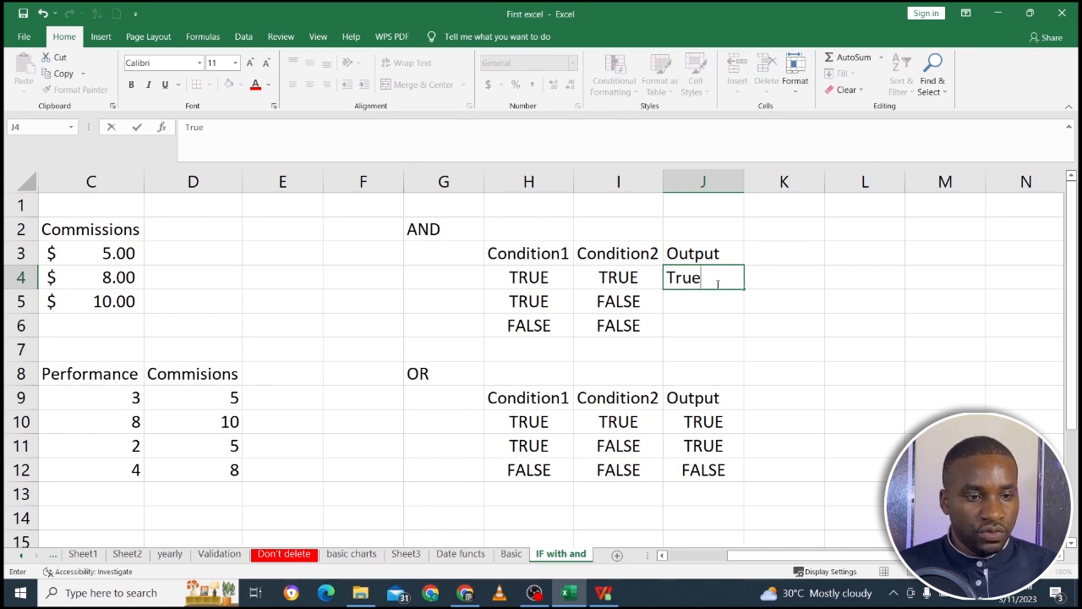
{"action": "key", "text": "Return"}
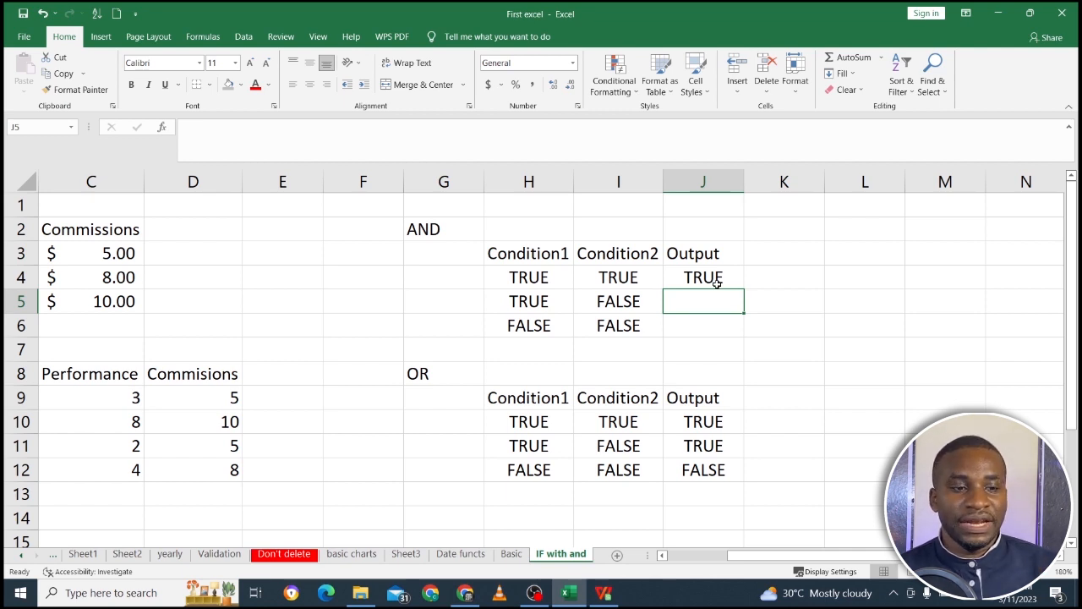
Enter False in J5 and J6 as the remaining outputs of the AND table.
{"action": "type", "text": "False"}
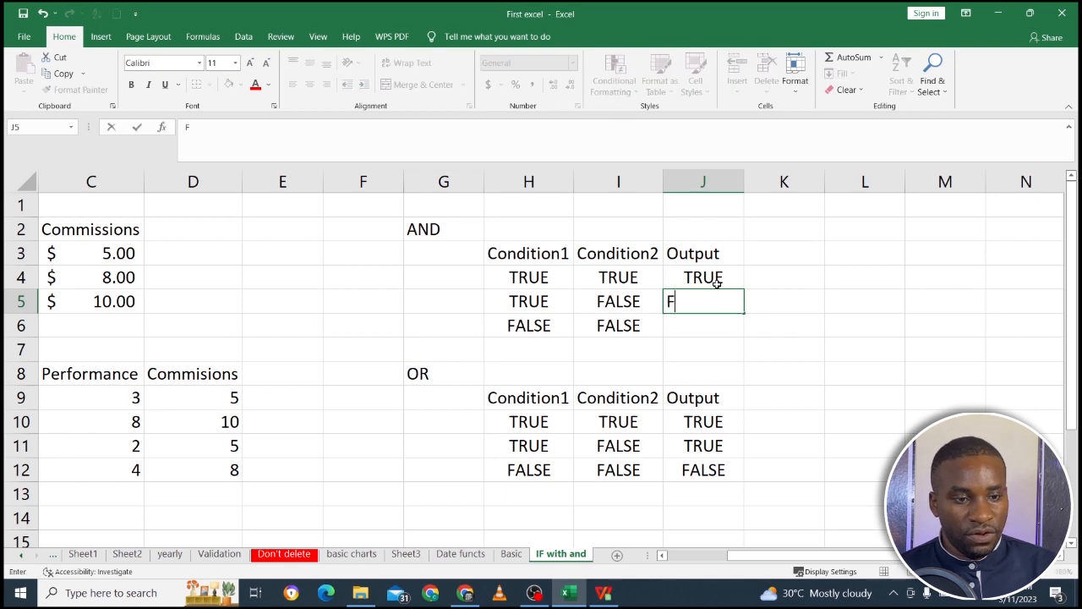
{"action": "key", "text": "Return"}
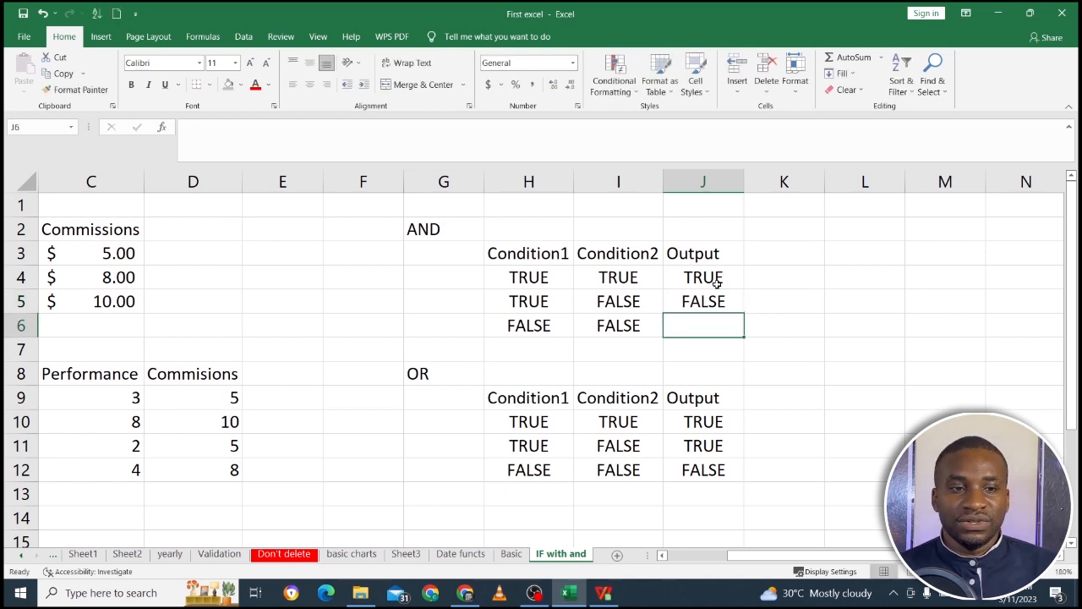
{"action": "type", "text": "Fa"}
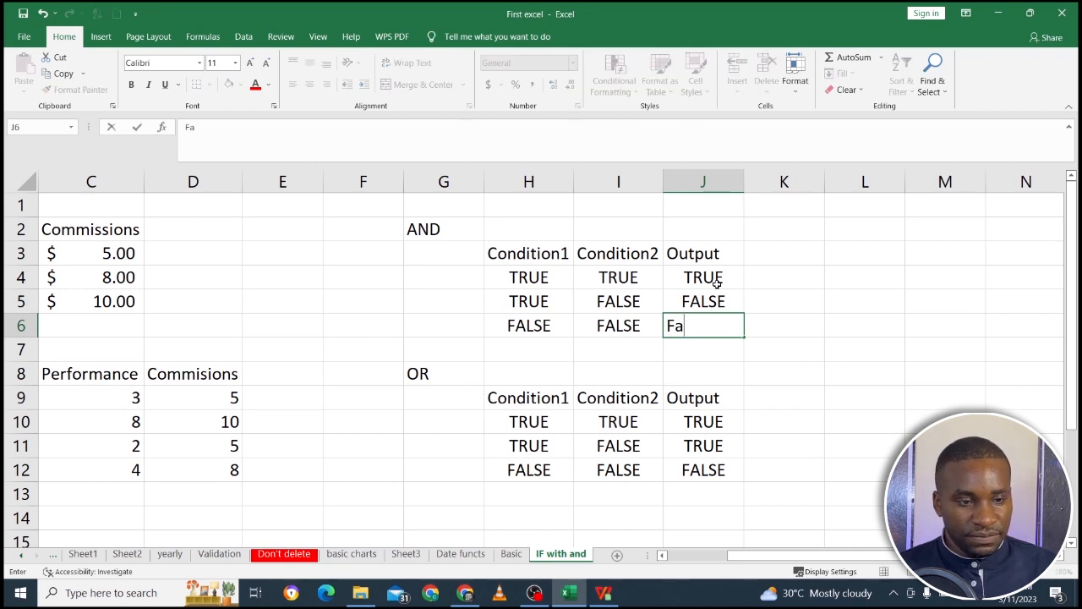
{"action": "type", "text": "lse"}
{"action": "key", "text": "Return"}
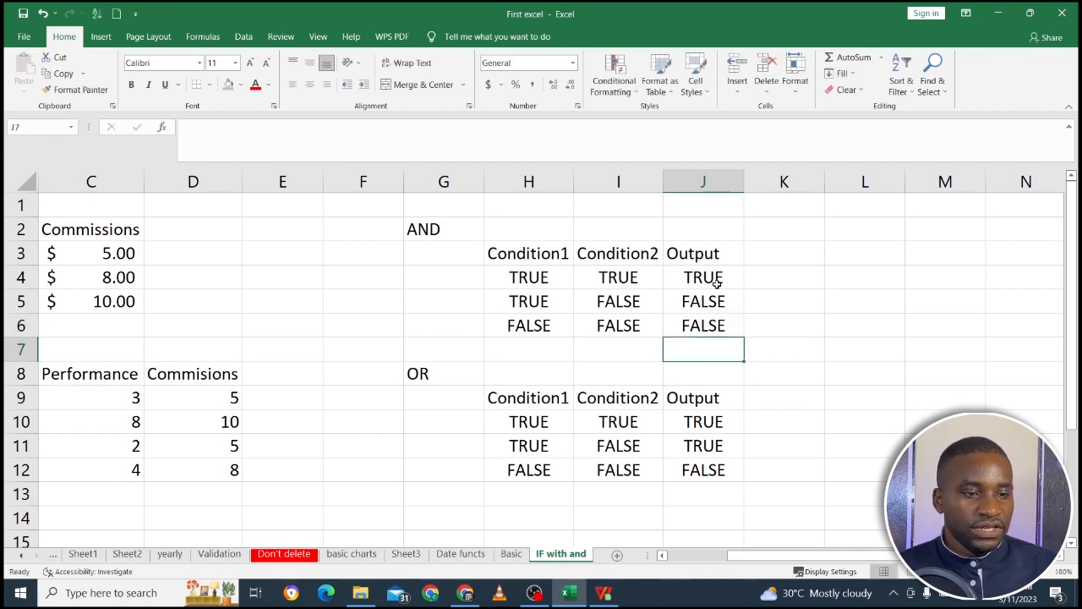
Color the outputs for the mixed TRUE/FALSE rows red, in J5 of the AND table and J11 of the OR table.
{"action": "left_click", "coordinate": [709, 307]}
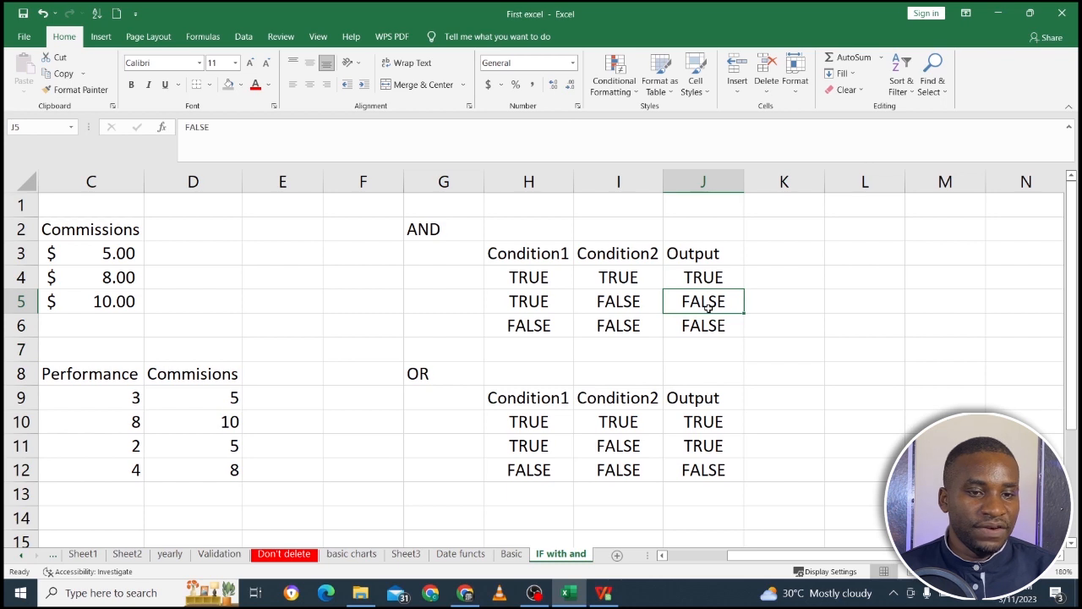
{"action": "left_click", "coordinate": [254, 88]}
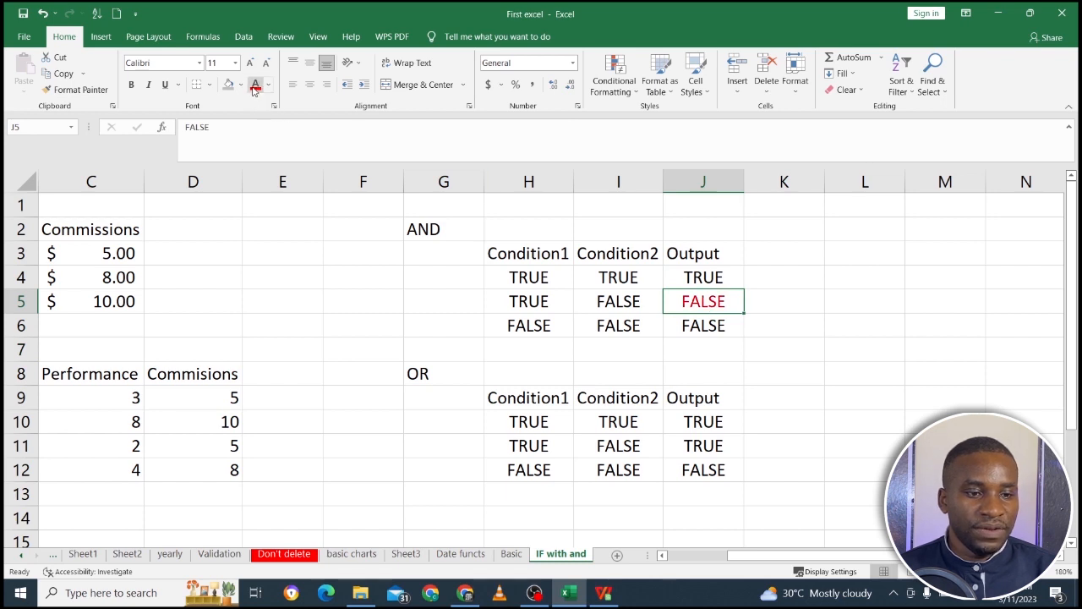
{"action": "left_click", "coordinate": [689, 442]}
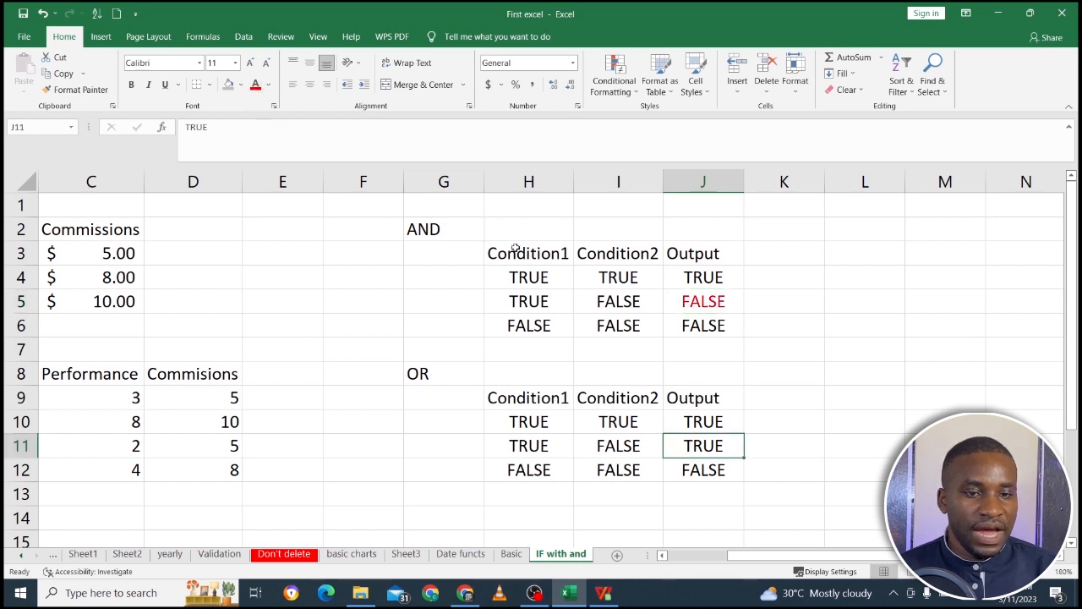
{"action": "left_click", "coordinate": [256, 88]}
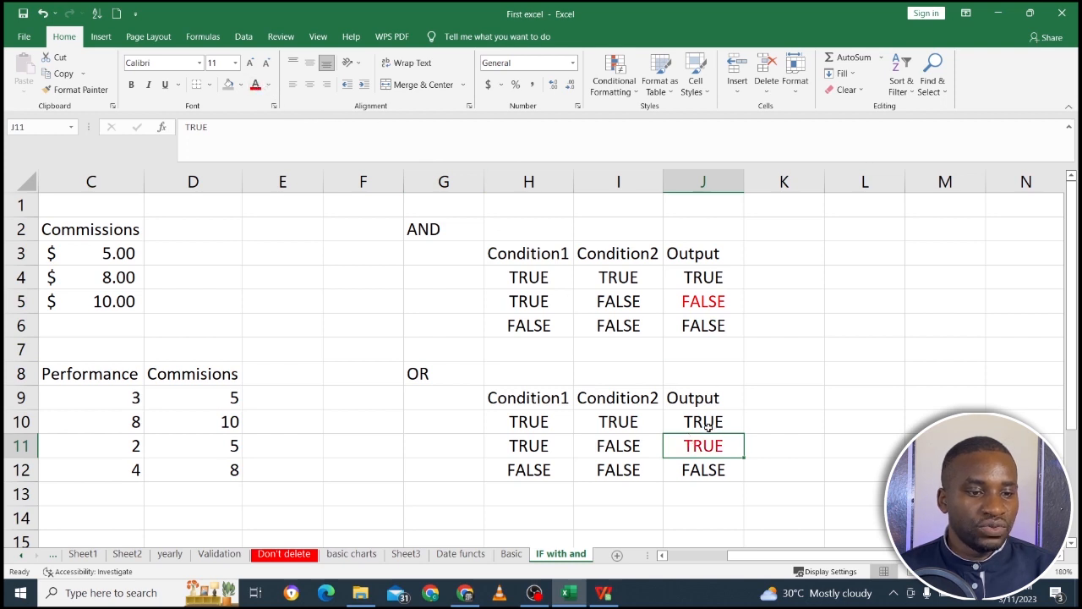
{"action": "left_click", "coordinate": [715, 464]}
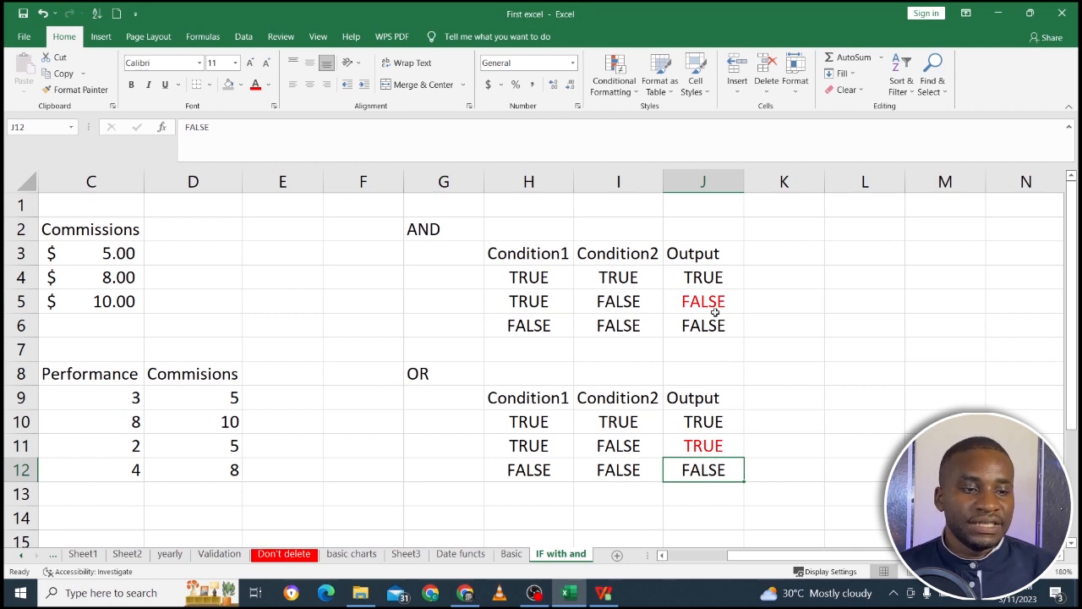
{"action": "left_click", "coordinate": [705, 279]}
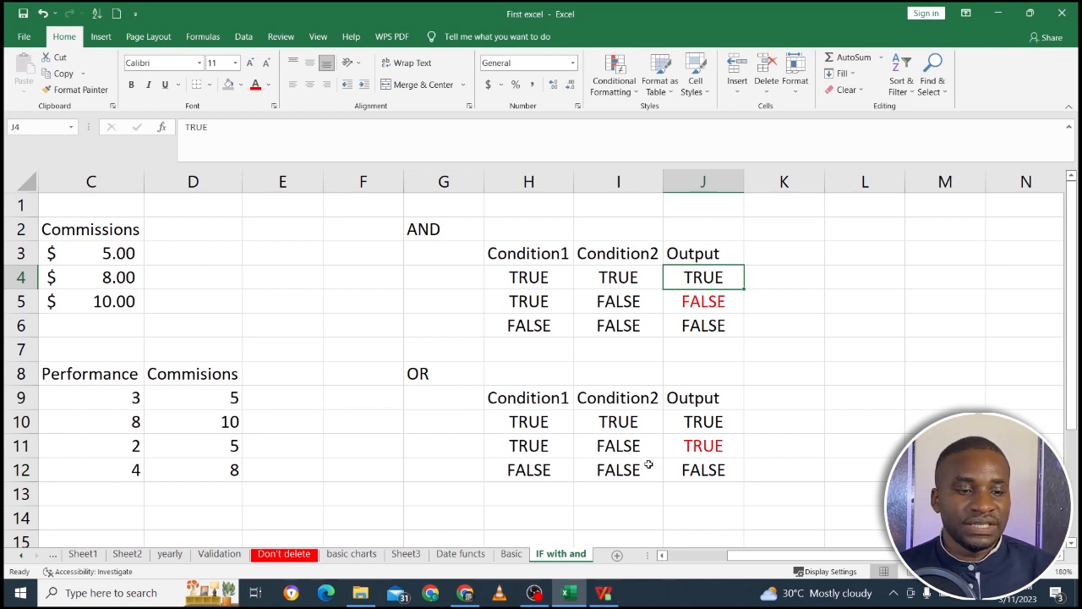
{"action": "left_click", "coordinate": [662, 554]}
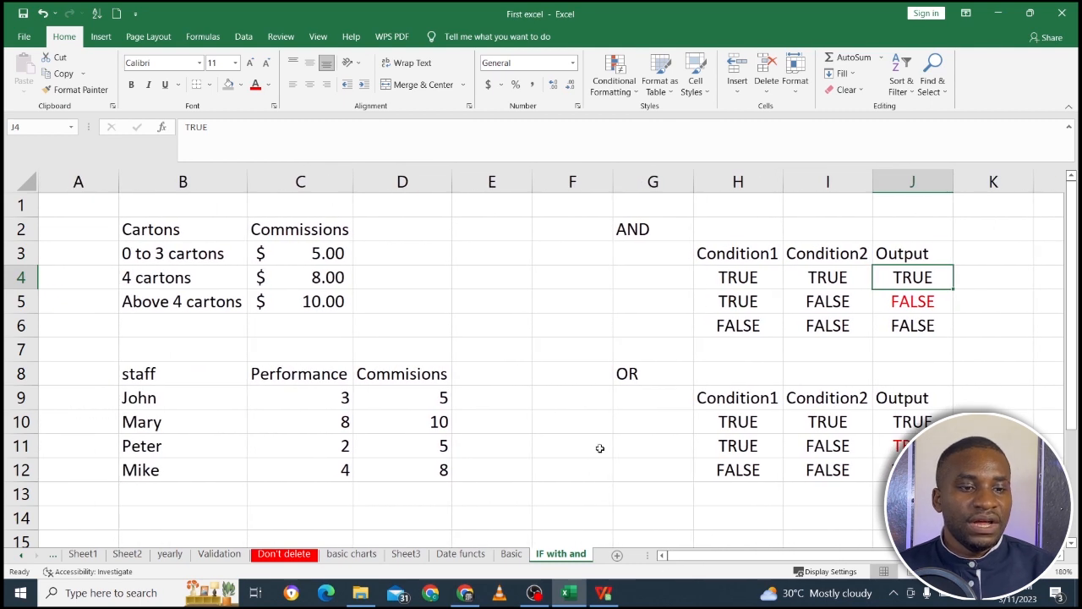
{"action": "left_click", "coordinate": [564, 280]}
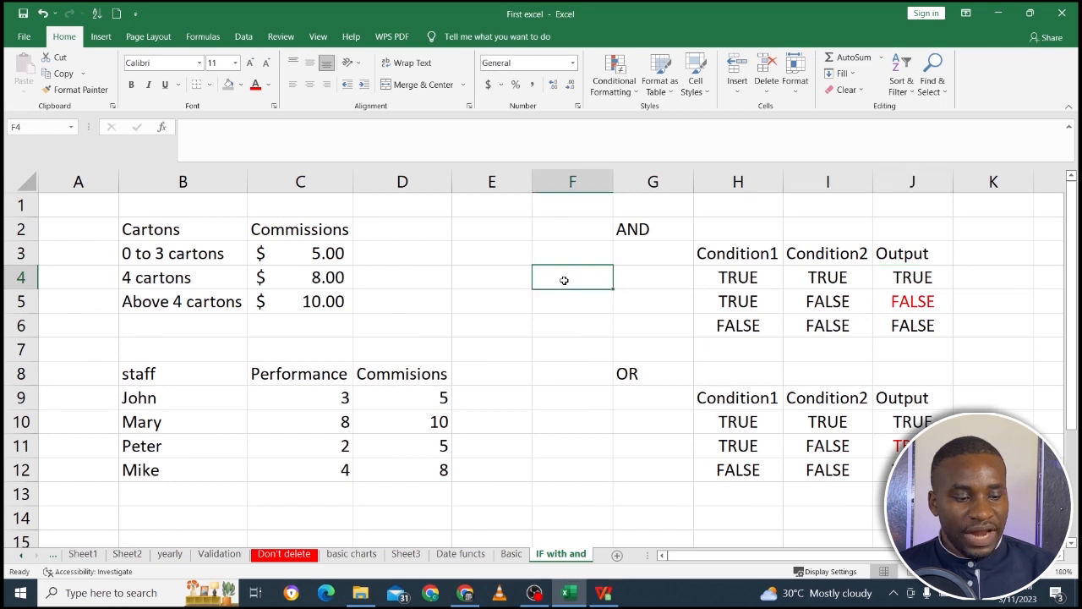
{"action": "type", "text": "=And"}
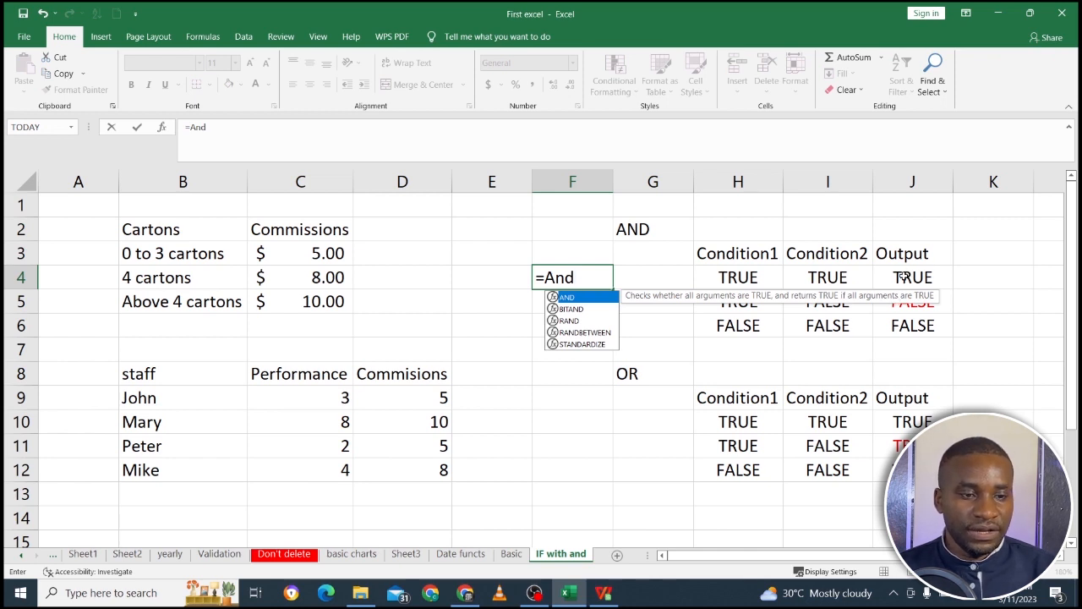
{"action": "double_click", "coordinate": [594, 299]}
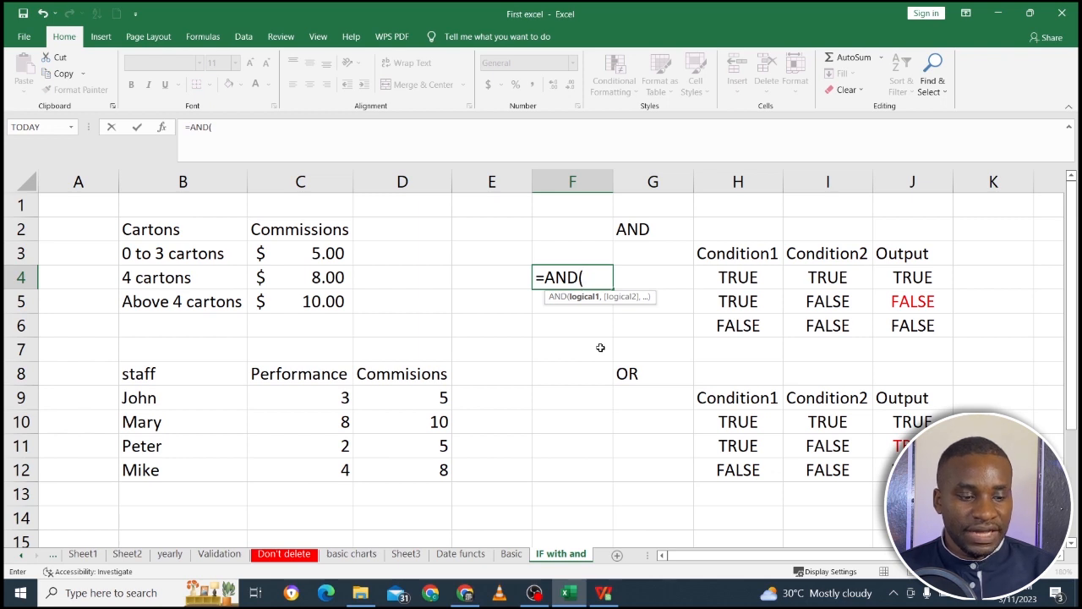
{"action": "key", "text": "BackSpace"}
{"action": "key", "text": "BackSpace"}
{"action": "key", "text": "BackSpace"}
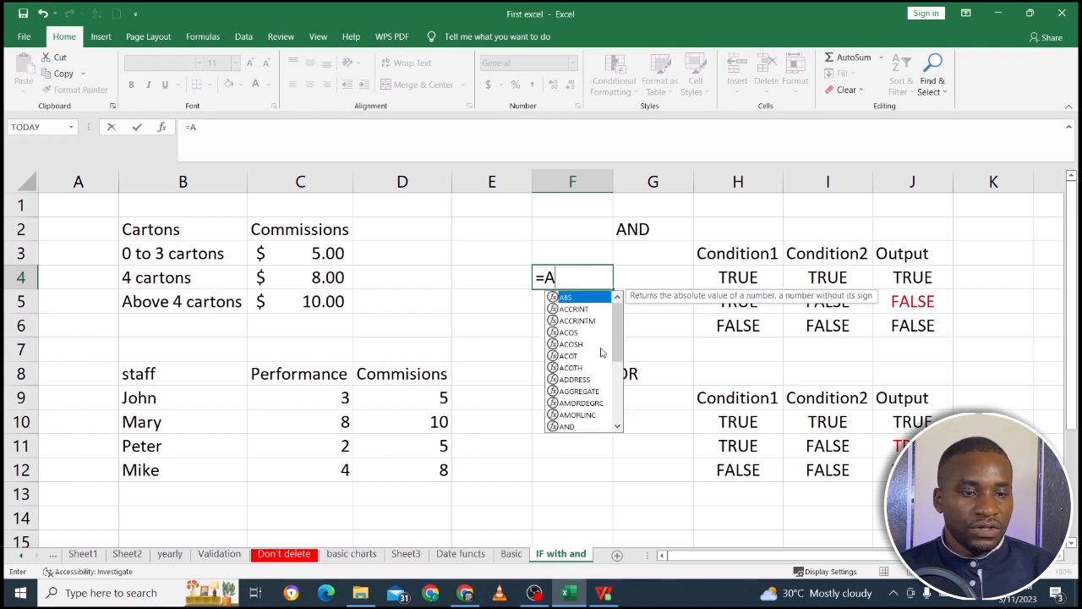
{"action": "key", "text": "Escape"}
Enter the formula =OR(H10,I10) in F9, referencing both conditions of the OR table's first row.
{"action": "left_click", "coordinate": [576, 417]}
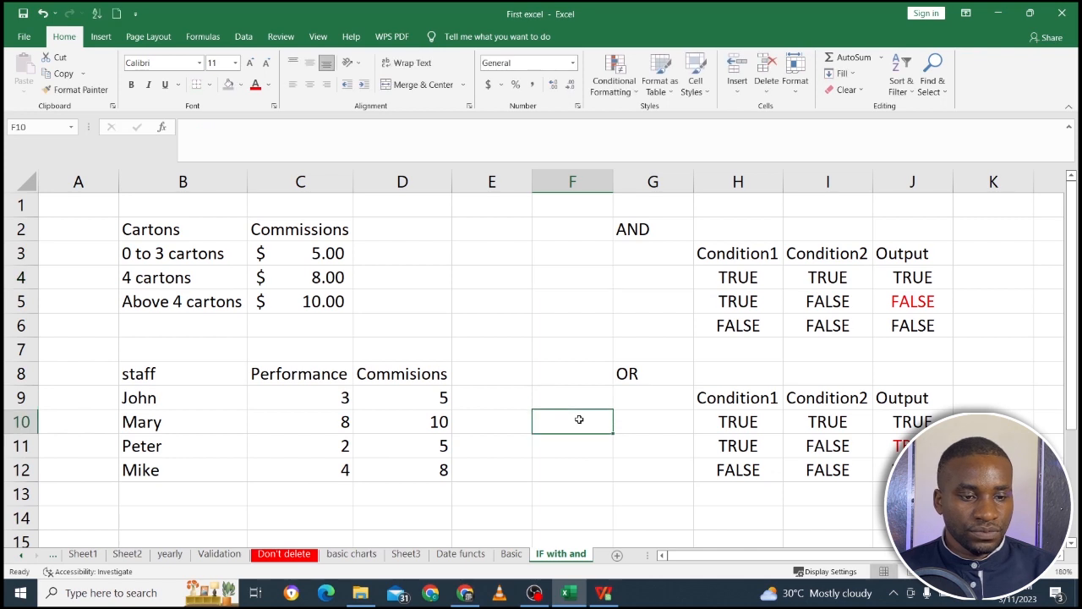
{"action": "left_click", "coordinate": [566, 403]}
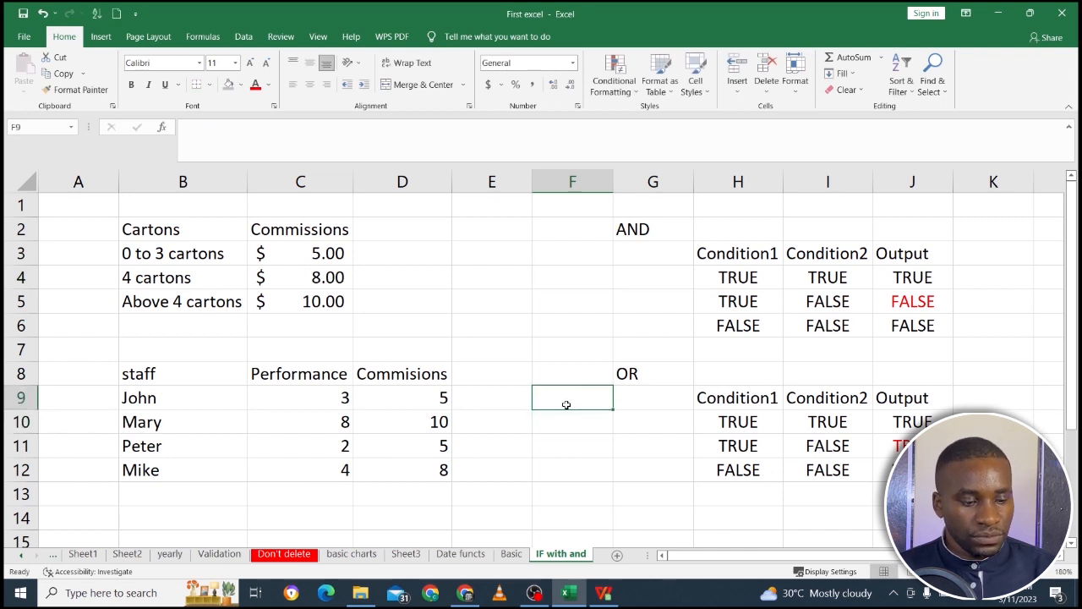
{"action": "type", "text": "="}
{"action": "type", "text": "OS"}
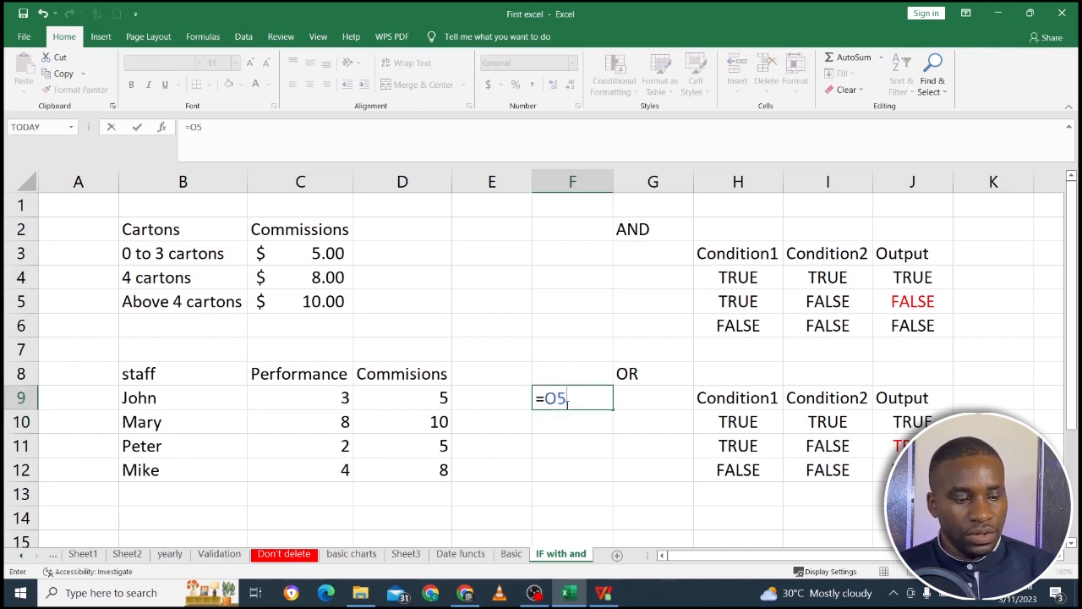
{"action": "key", "text": "BackSpace"}
{"action": "type", "text": "r"}
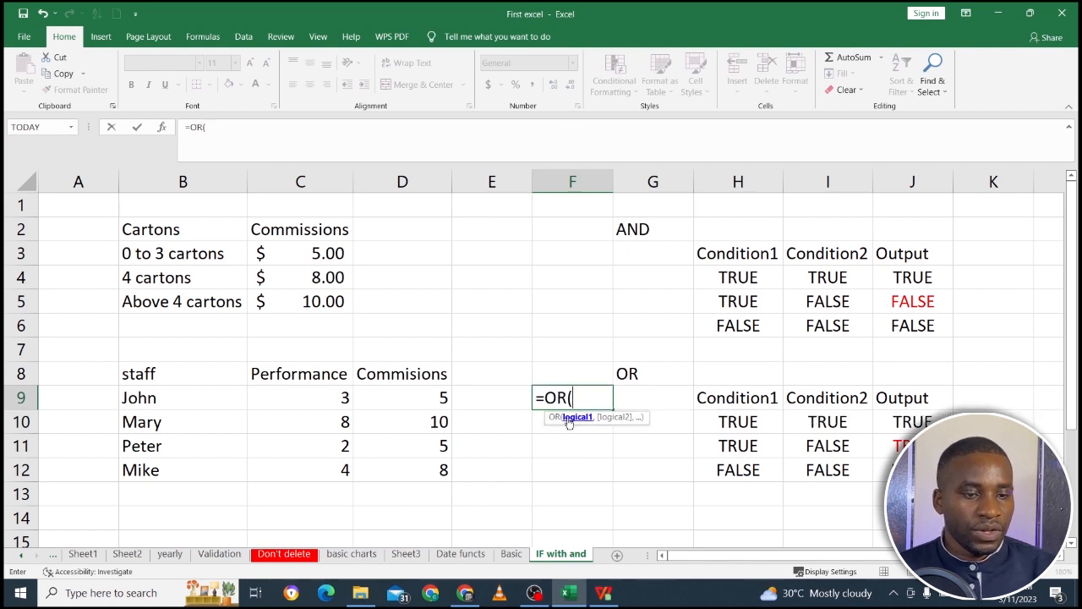
{"action": "double_click", "coordinate": [568, 417]}
{"action": "key", "text": "BackSpace"}
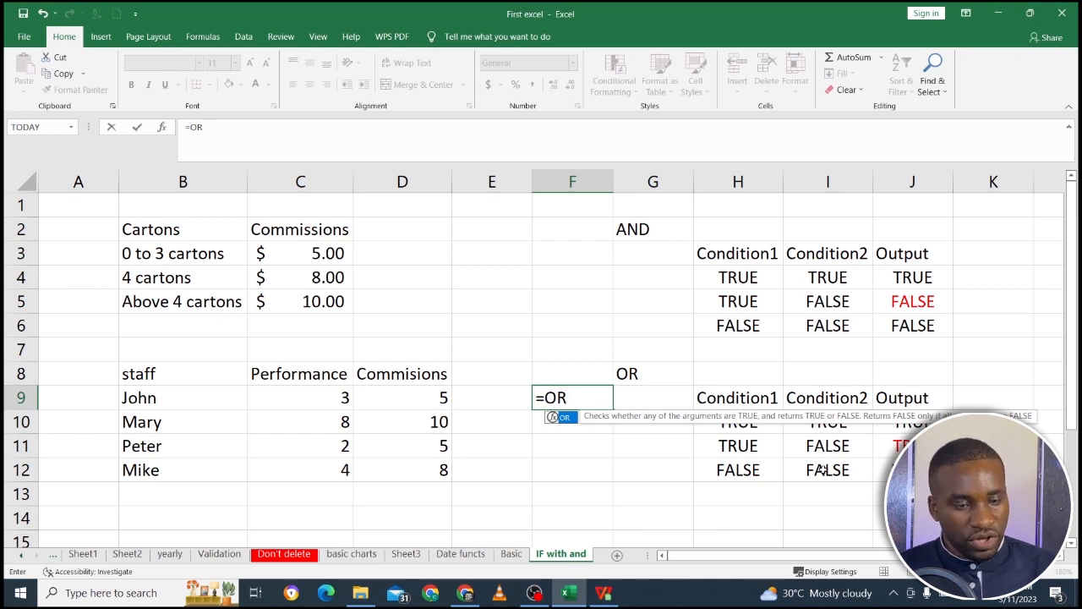
{"action": "type", "text": "("}
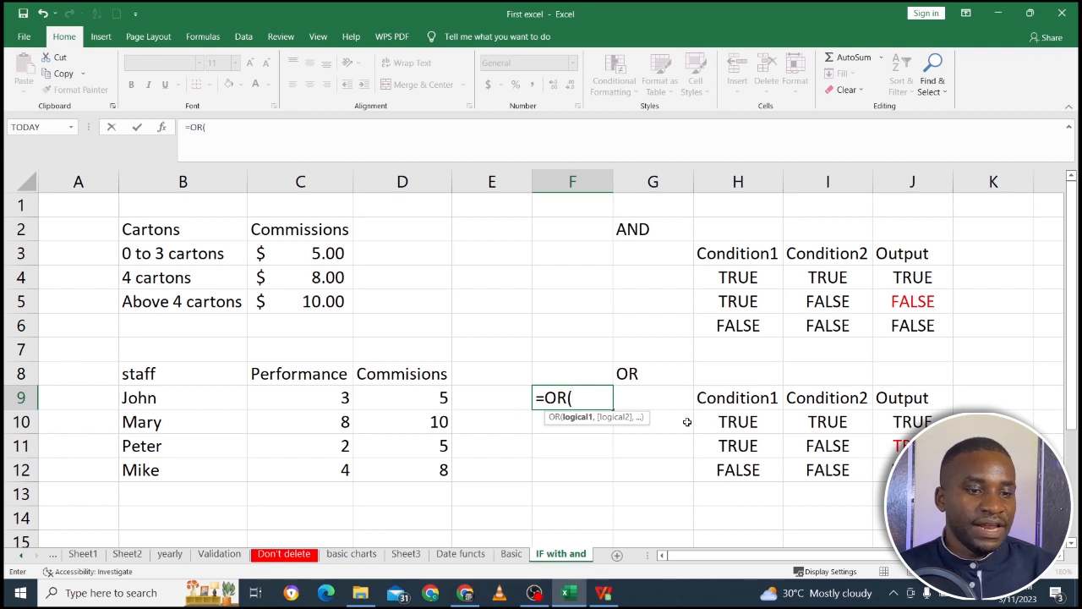
{"action": "left_click", "coordinate": [738, 421]}
{"action": "type", "text": ","}
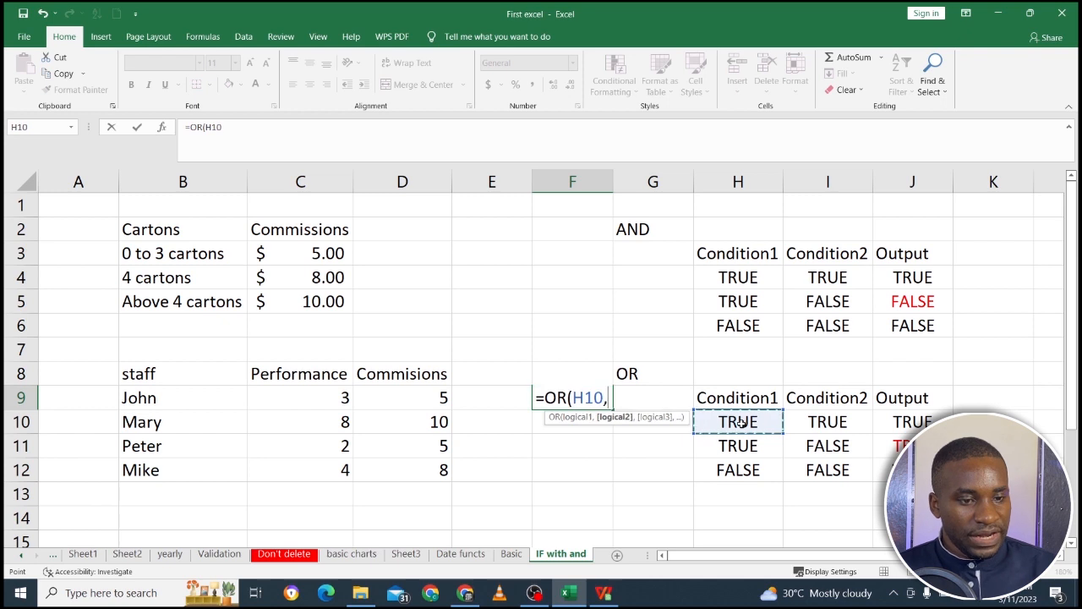
{"action": "left_click", "coordinate": [818, 422]}
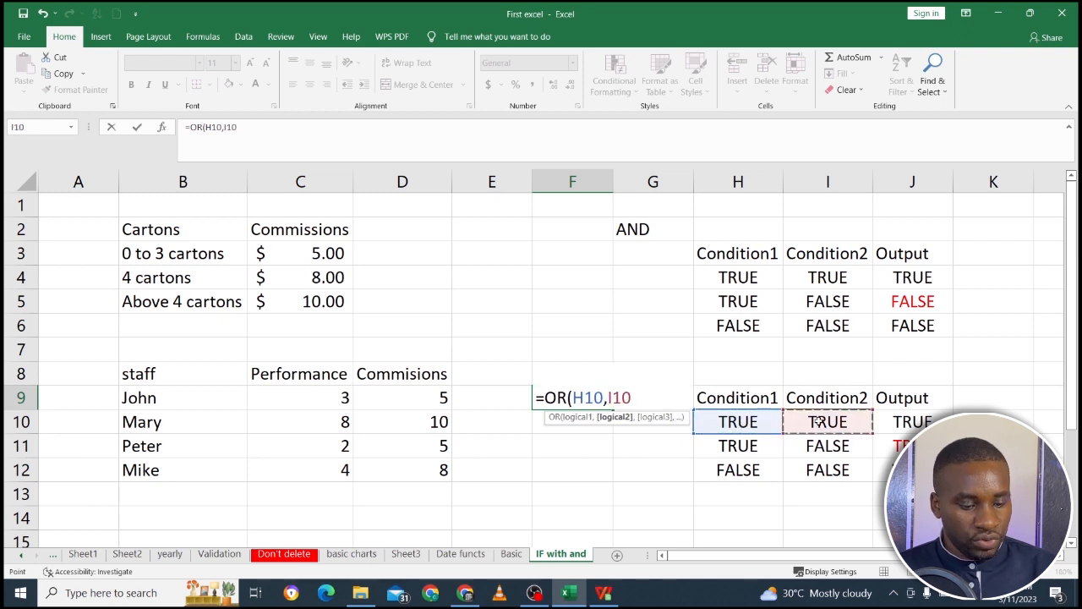
{"action": "type", "text": ")"}
{"action": "key", "text": "Return"}
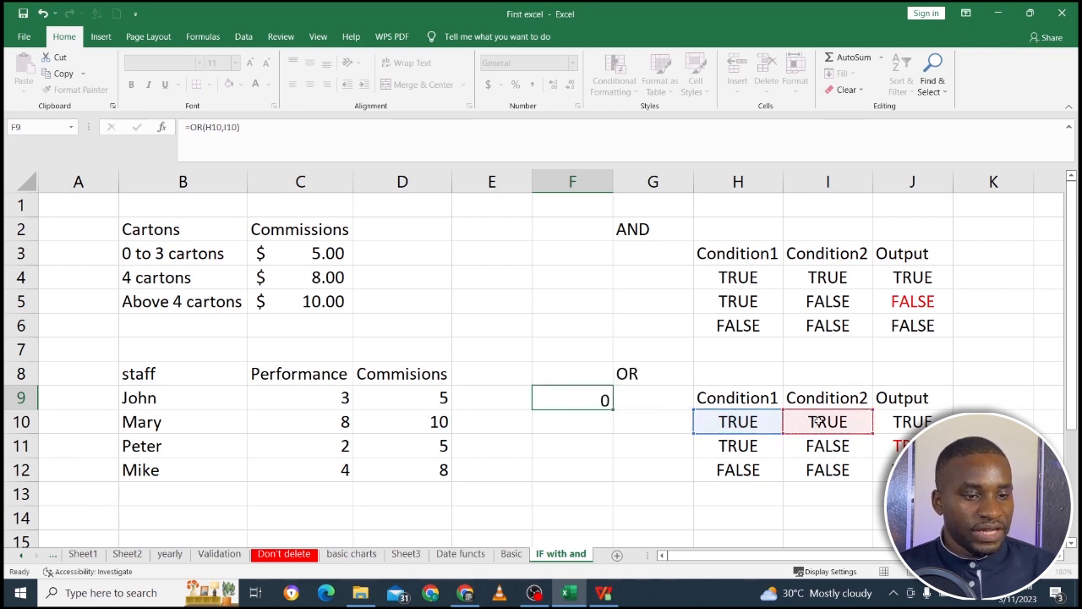
Move the OR formula from F9 to F10 and fill it down through F12.
{"action": "left_click", "coordinate": [594, 398]}
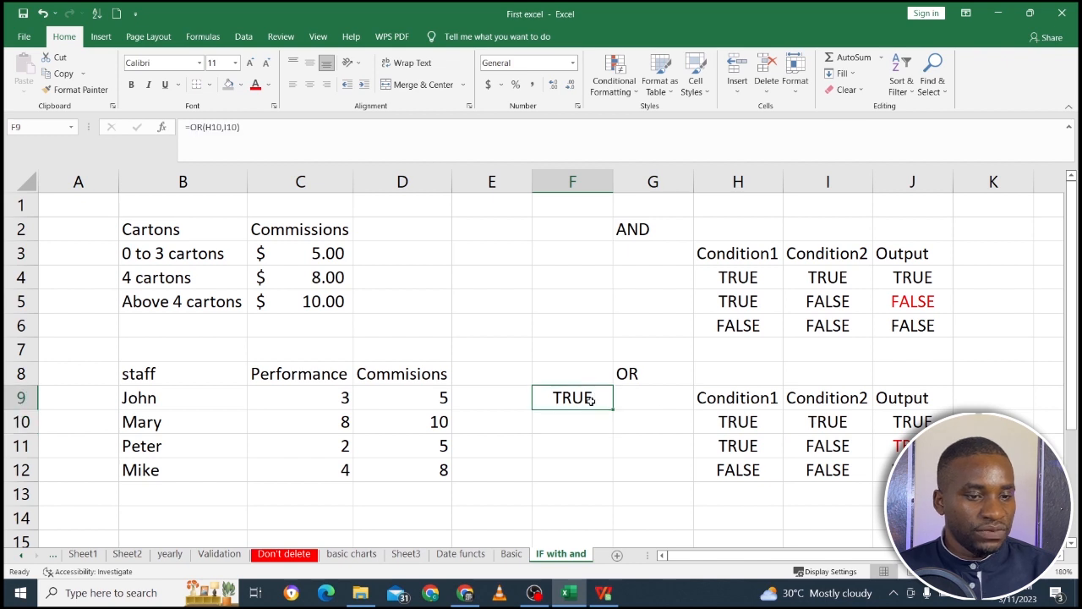
{"action": "left_click_drag", "start_coordinate": [586, 409], "coordinate": [611, 480]}
{"action": "left_click", "coordinate": [612, 439]}
{"action": "left_click", "coordinate": [597, 427]}
Examine which condition cells the OR formula in F11 references.
{"action": "left_click", "coordinate": [586, 450]}
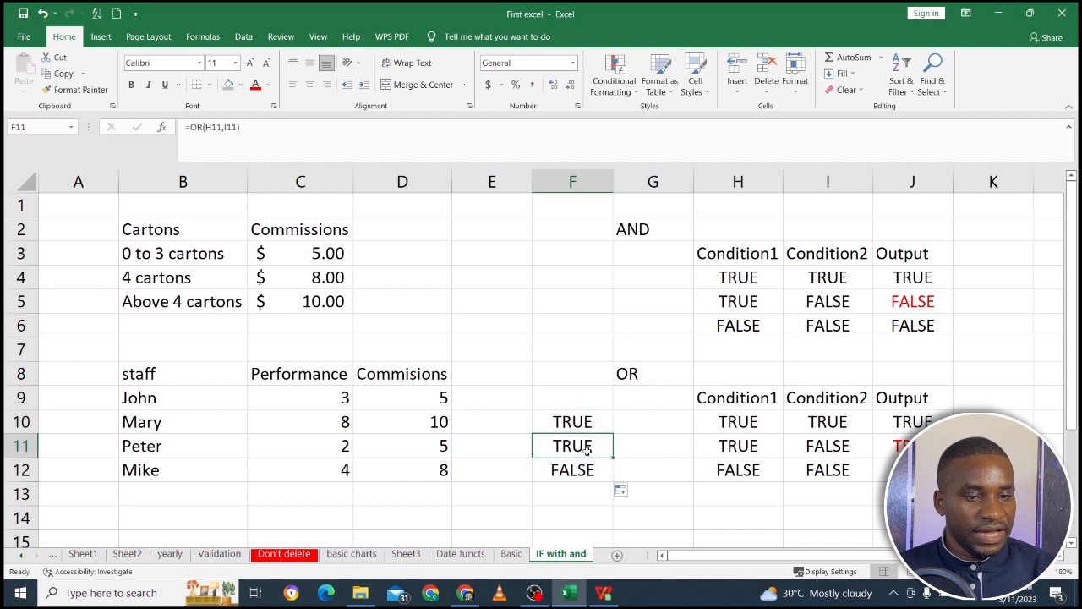
{"action": "key", "text": "F2"}
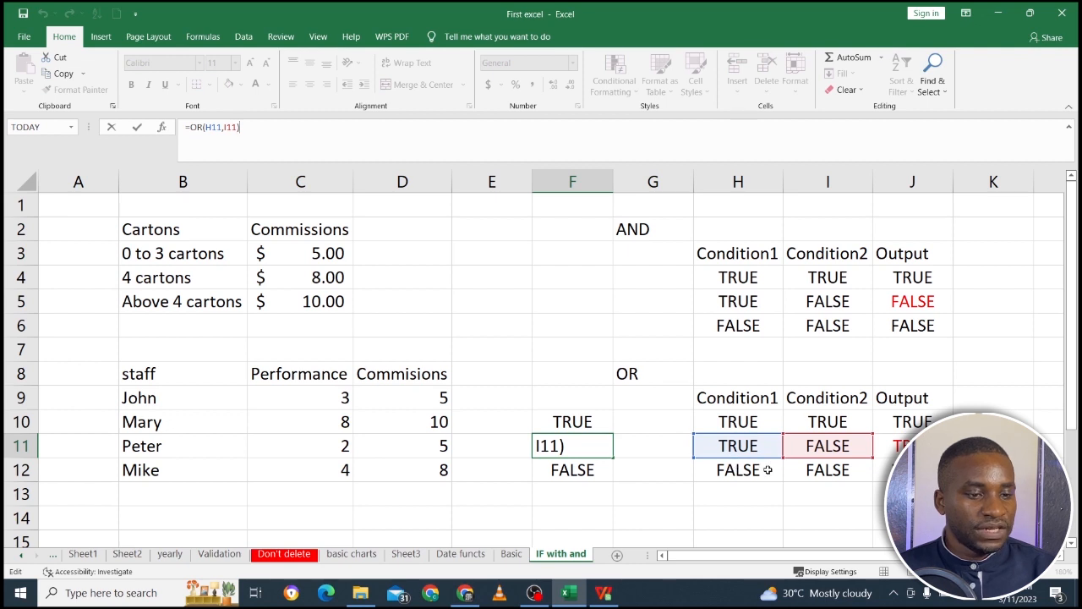
{"action": "key", "text": "Return"}
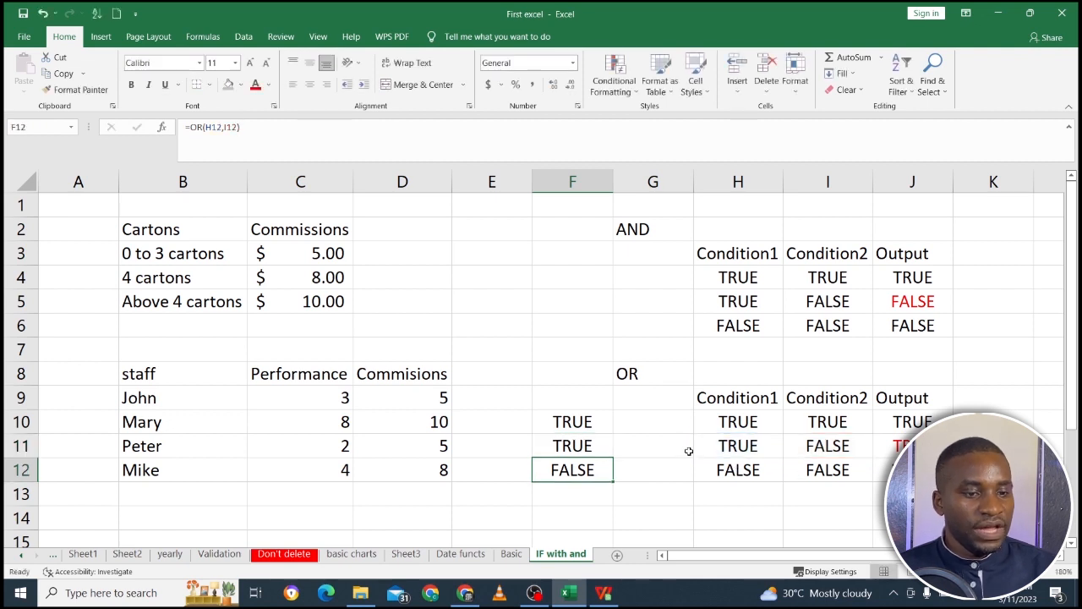
{"action": "left_click", "coordinate": [572, 441]}
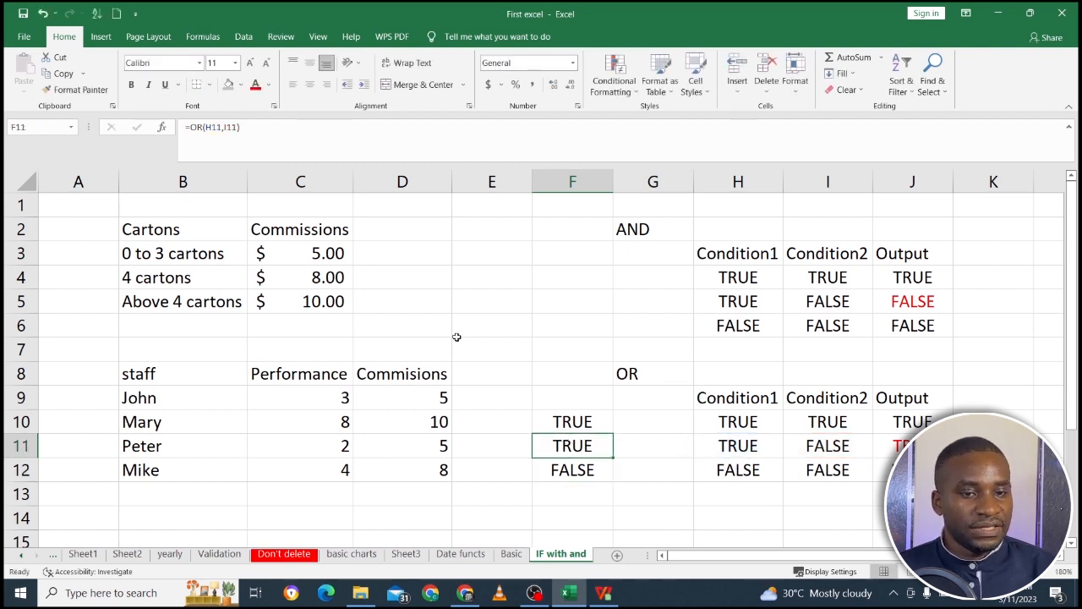
{"action": "left_click", "coordinate": [207, 127]}
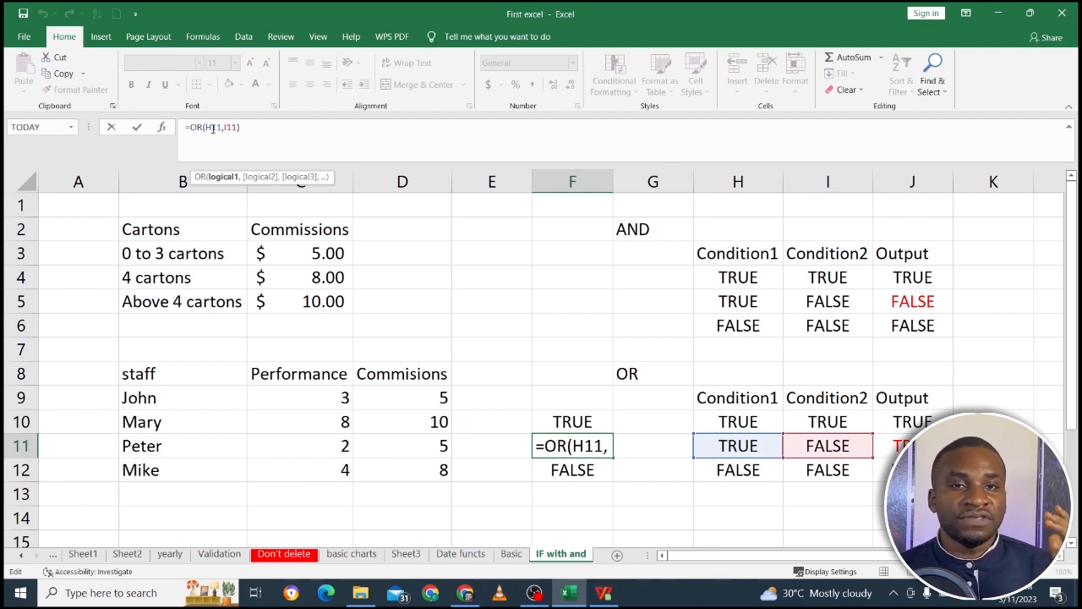
{"action": "key", "text": "ctrl+Return"}
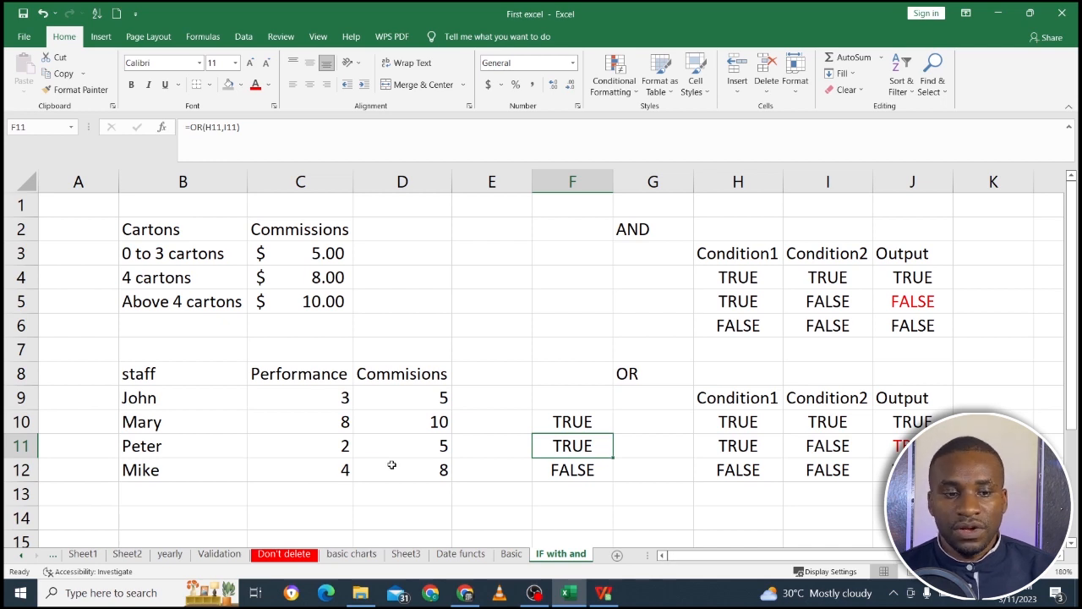
Move the Commissions column of the Cartons table from C2:C5 to D2:D5.
{"action": "left_click", "coordinate": [1071, 545]}
{"action": "left_click", "coordinate": [1070, 545]}
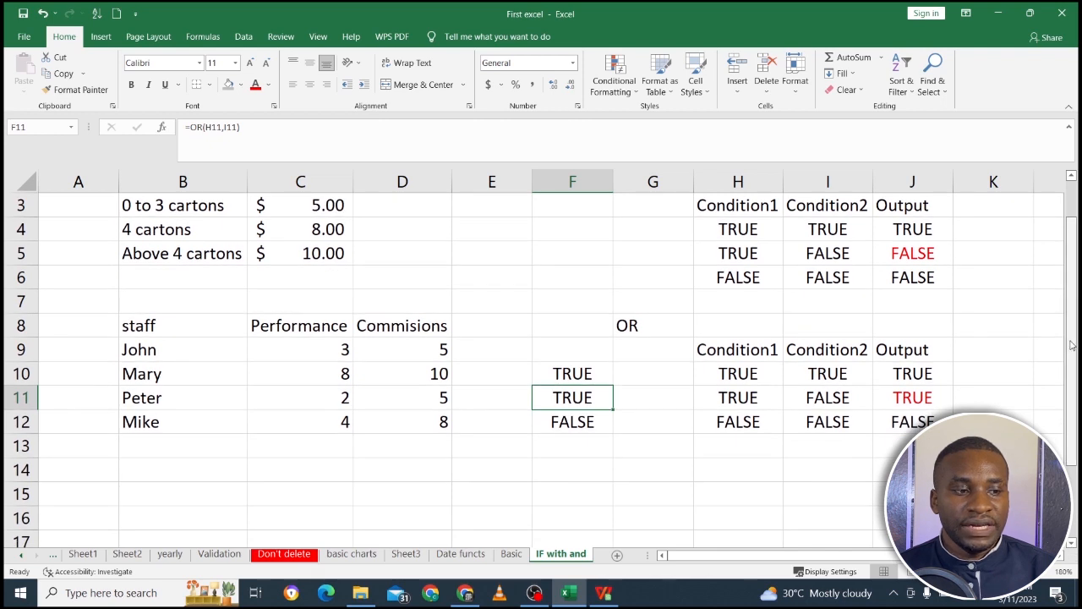
{"action": "left_click_drag", "start_coordinate": [1071, 342], "coordinate": [1071, 328]}
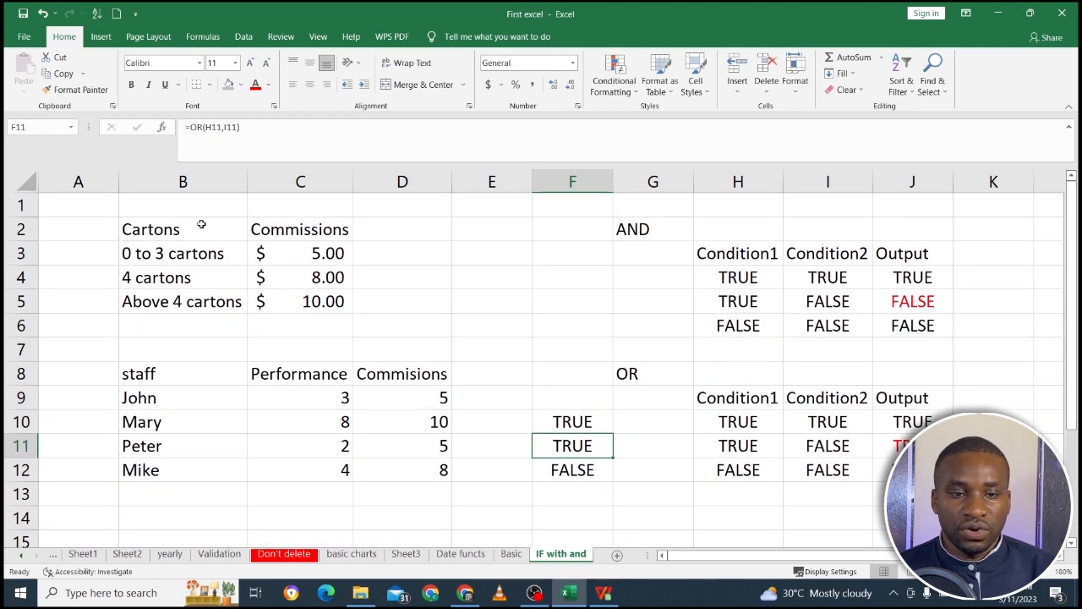
{"action": "left_click", "coordinate": [305, 257]}
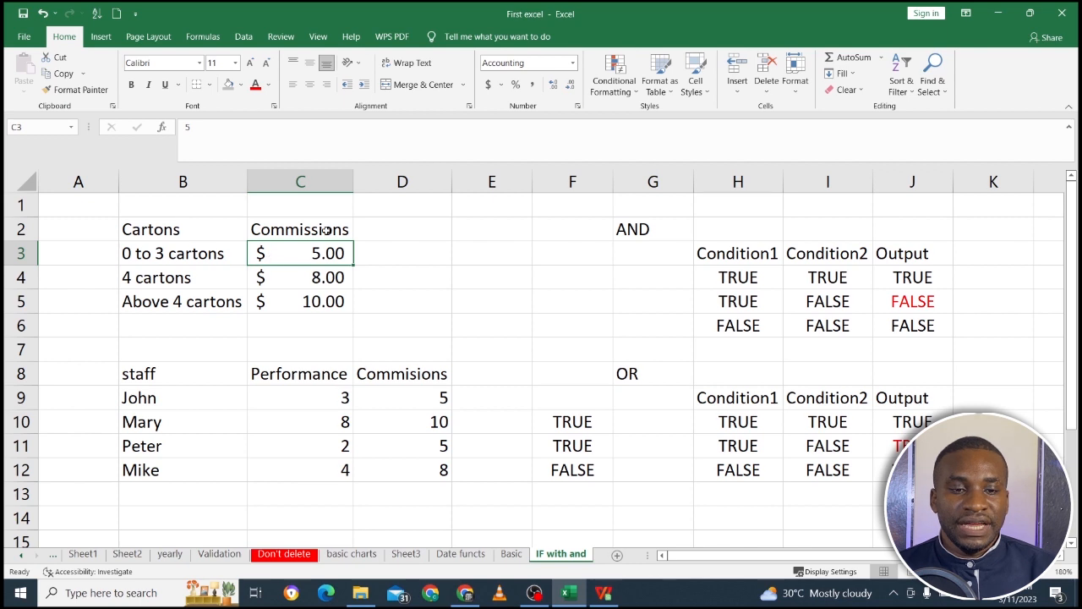
{"action": "left_click_drag", "start_coordinate": [325, 229], "coordinate": [375, 311]}
{"action": "left_click_drag", "start_coordinate": [171, 229], "coordinate": [168, 300]}
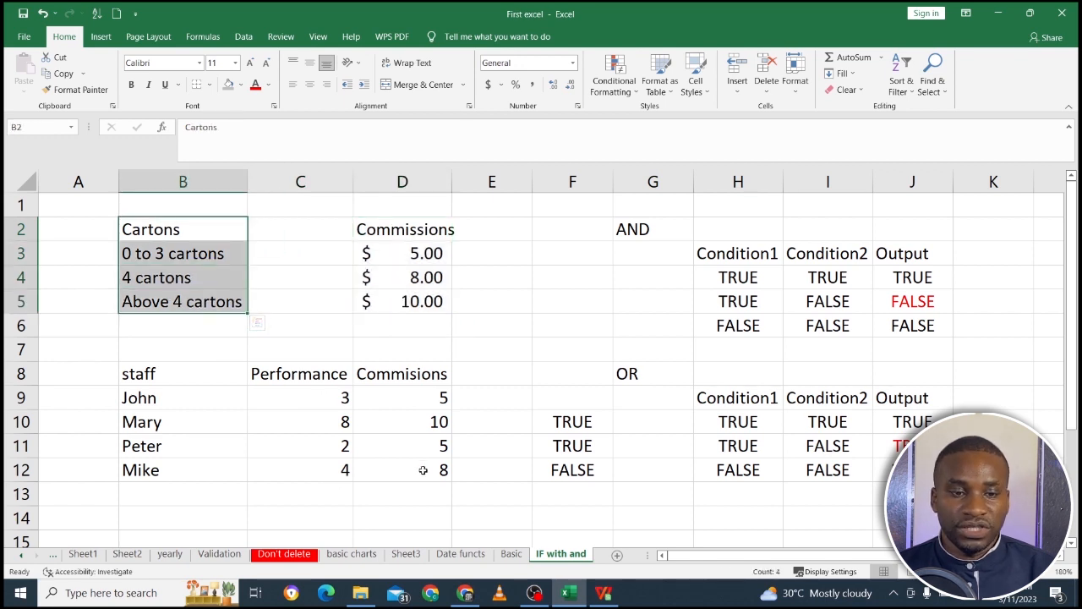
Enter Punctuality in C2 as the header of the empty column between Cartons and Commissions.
{"action": "left_click", "coordinate": [284, 238]}
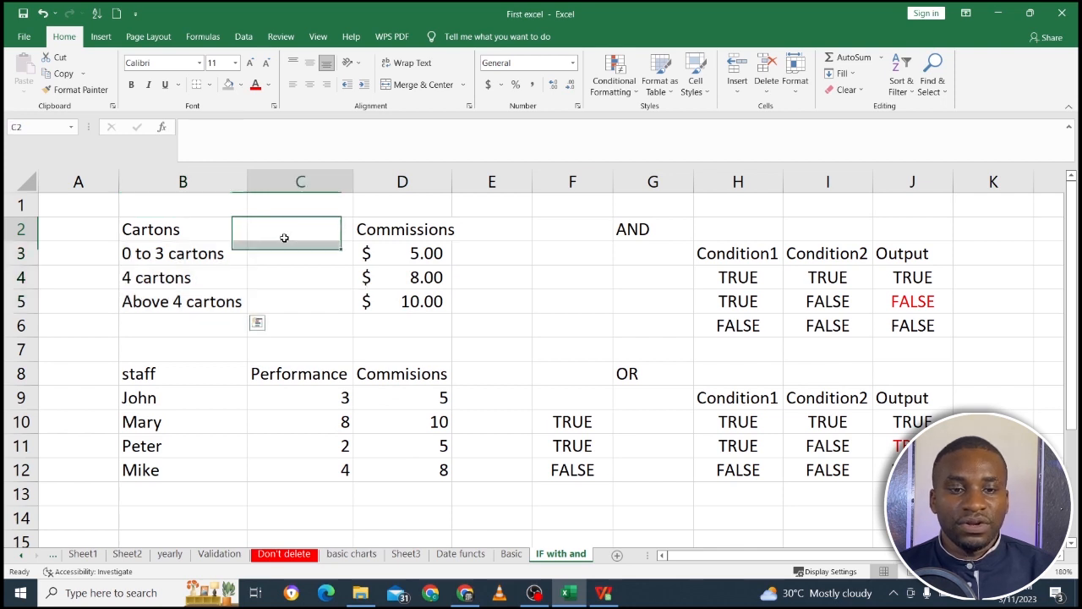
{"action": "type", "text": "P"}
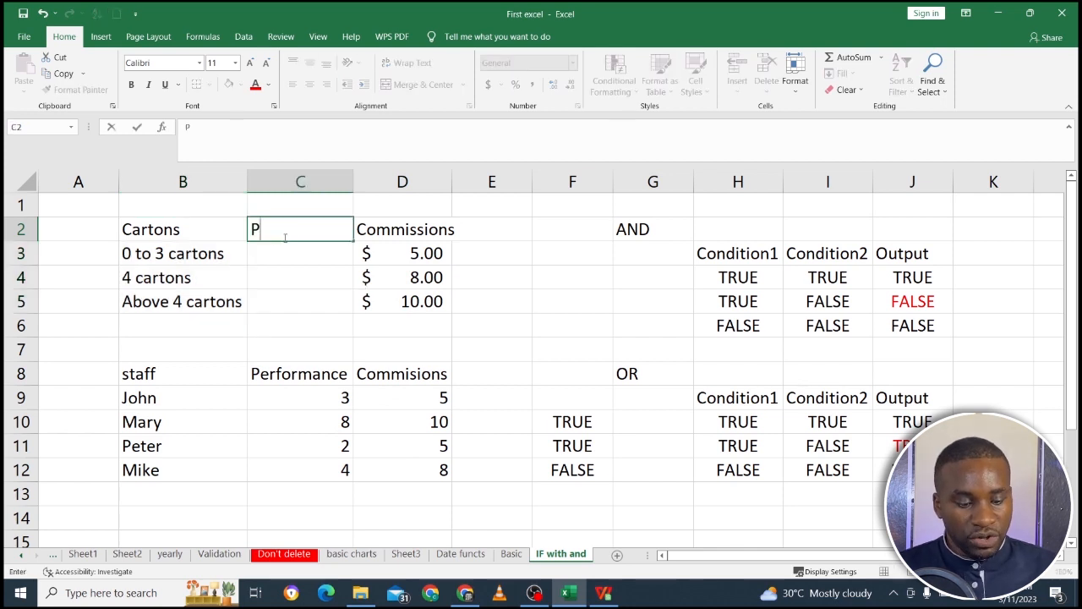
{"action": "type", "text": "unctuality"}
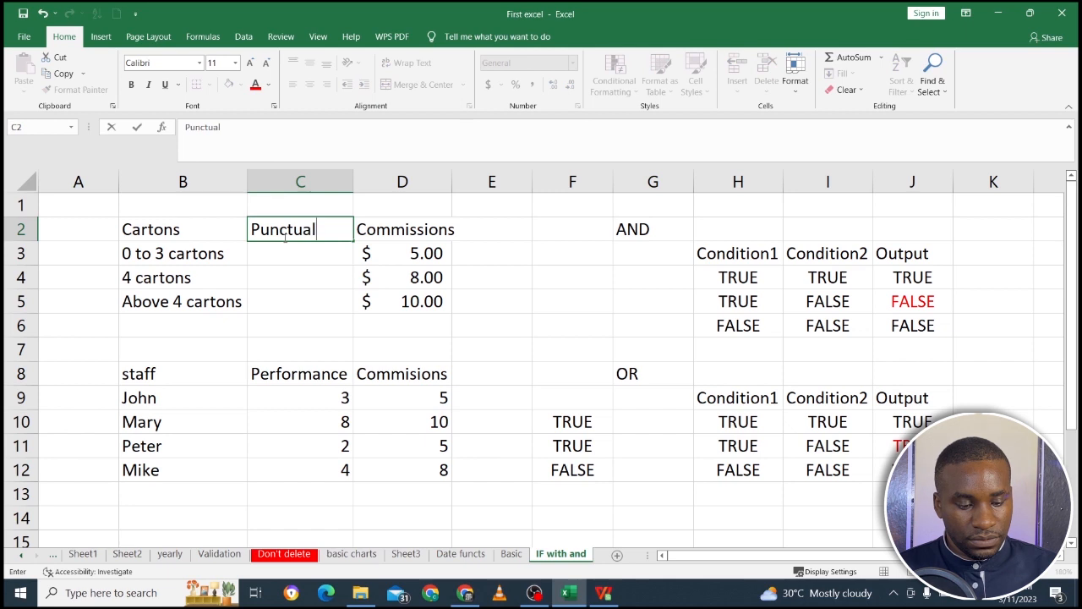
{"action": "left_click", "coordinate": [277, 268]}
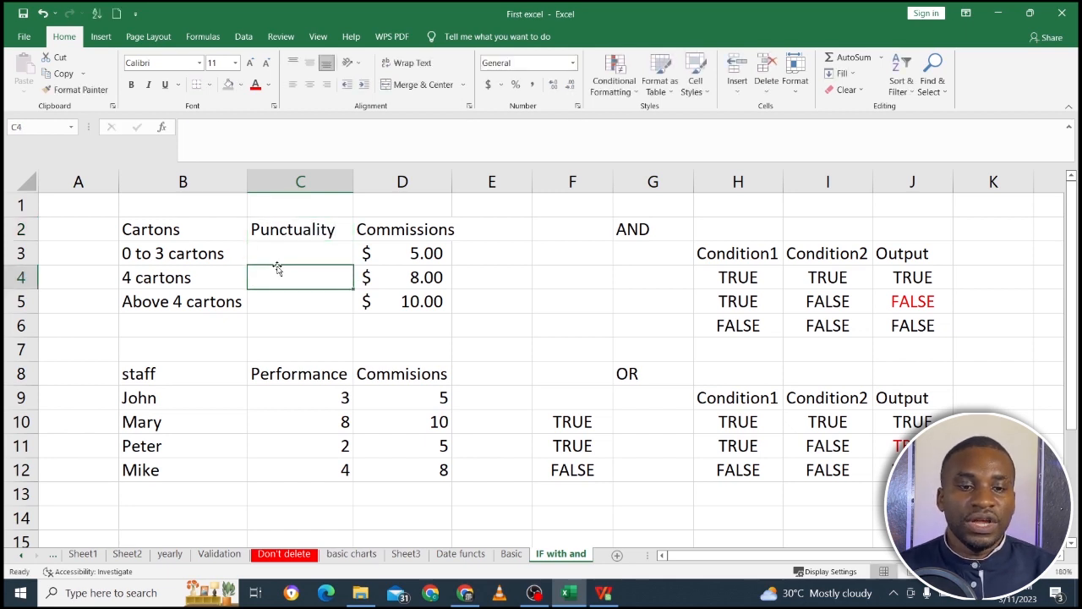
{"action": "left_click", "coordinate": [276, 253]}
{"action": "type", "text": "Early"}
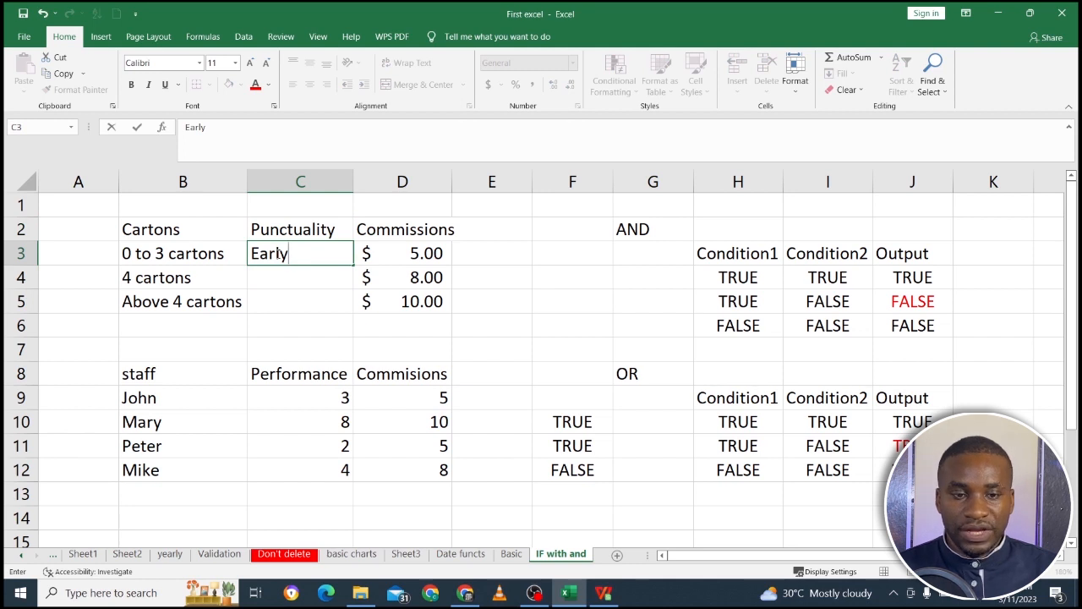
{"action": "key", "text": "BackSpace"}
{"action": "key", "text": "BackSpace"}
{"action": "key", "text": "BackSpace"}
{"action": "key", "text": "BackSpace"}
{"action": "key", "text": "BackSpace"}
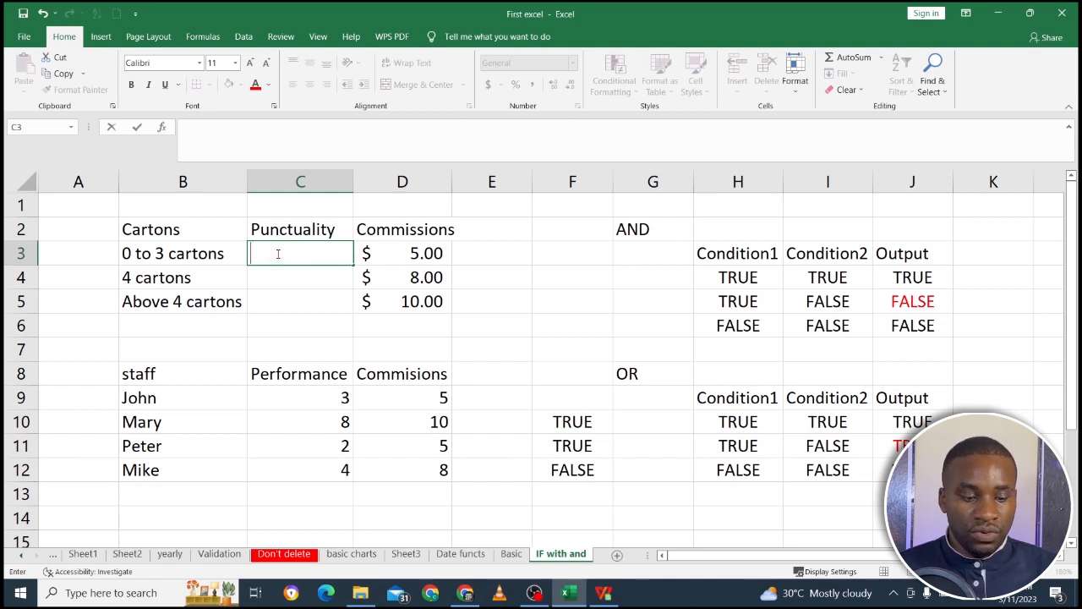
Enter Good as the Punctuality value for all three carton tiers in C3:C5.
{"action": "type", "text": "Good"}
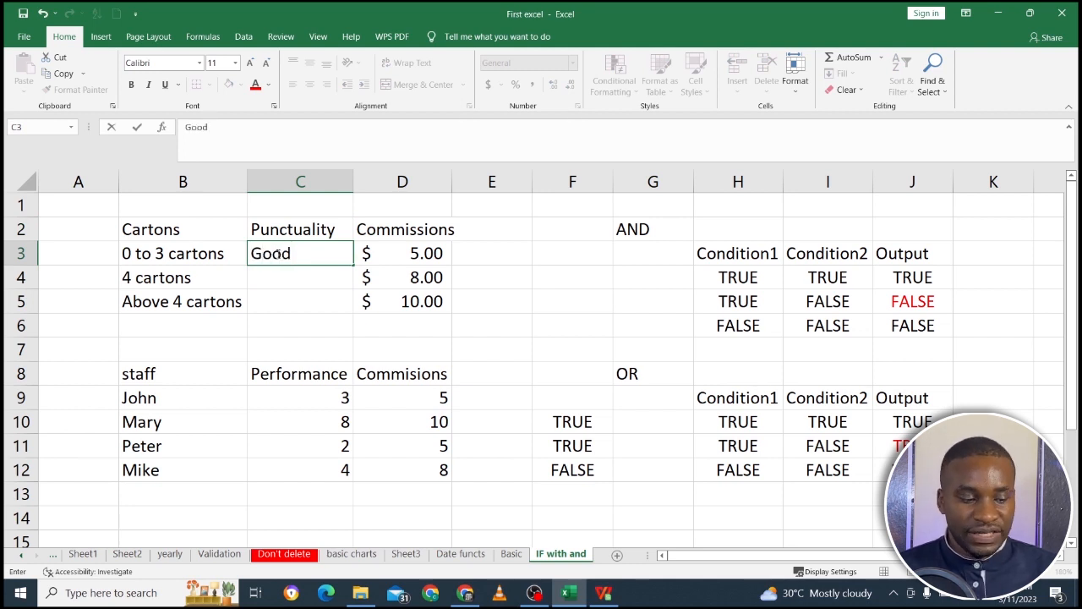
{"action": "key", "text": "Return"}
{"action": "type", "text": "Good"}
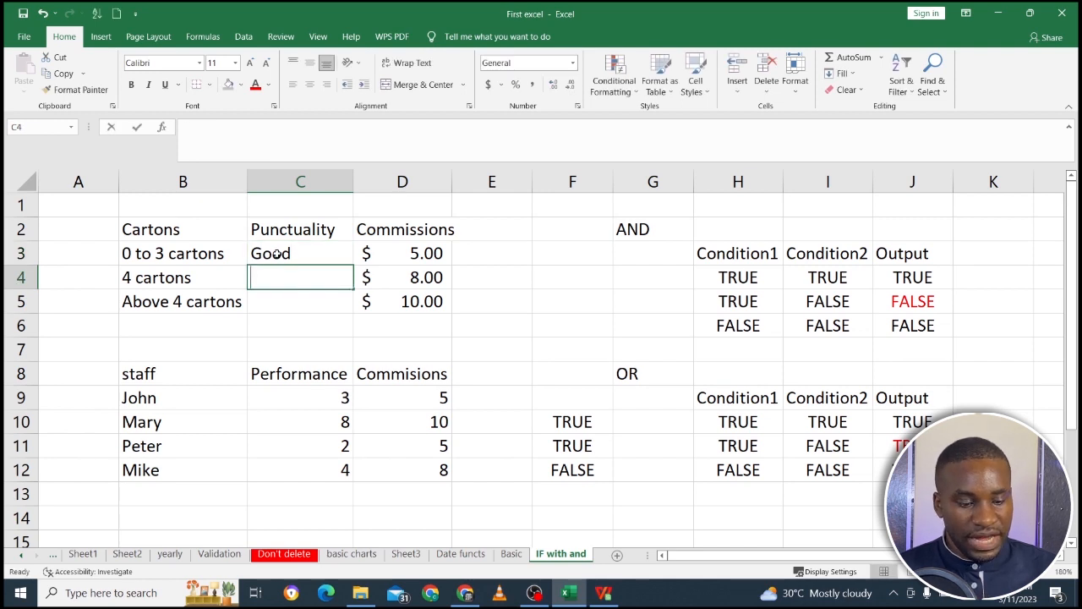
{"action": "key", "text": "Return"}
{"action": "type", "text": "God"}
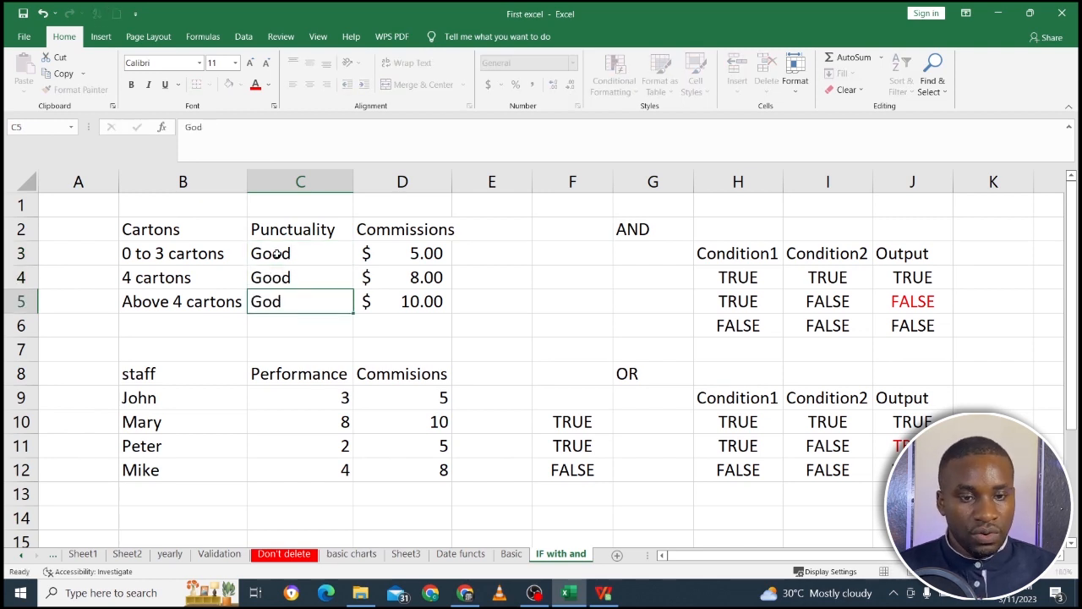
{"action": "key", "text": "Return"}
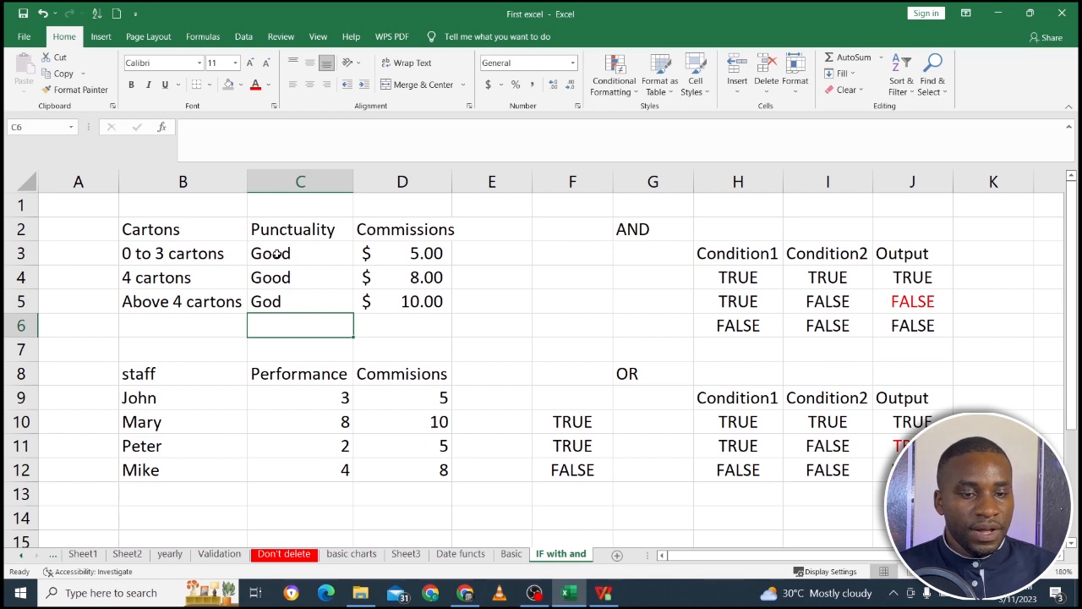
{"action": "left_click", "coordinate": [305, 303]}
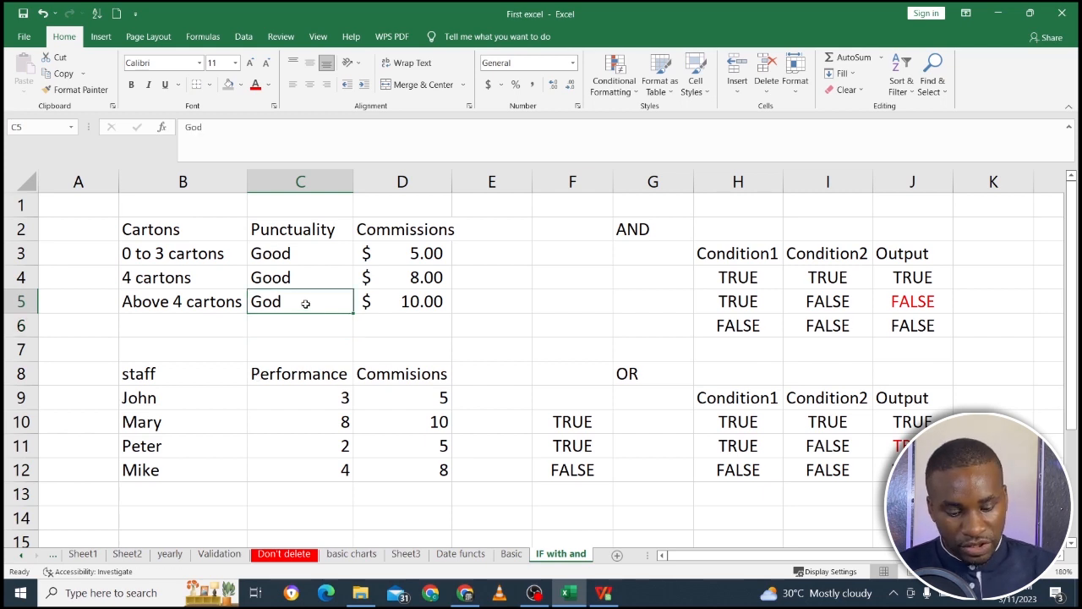
{"action": "key", "text": "ctrl+d"}
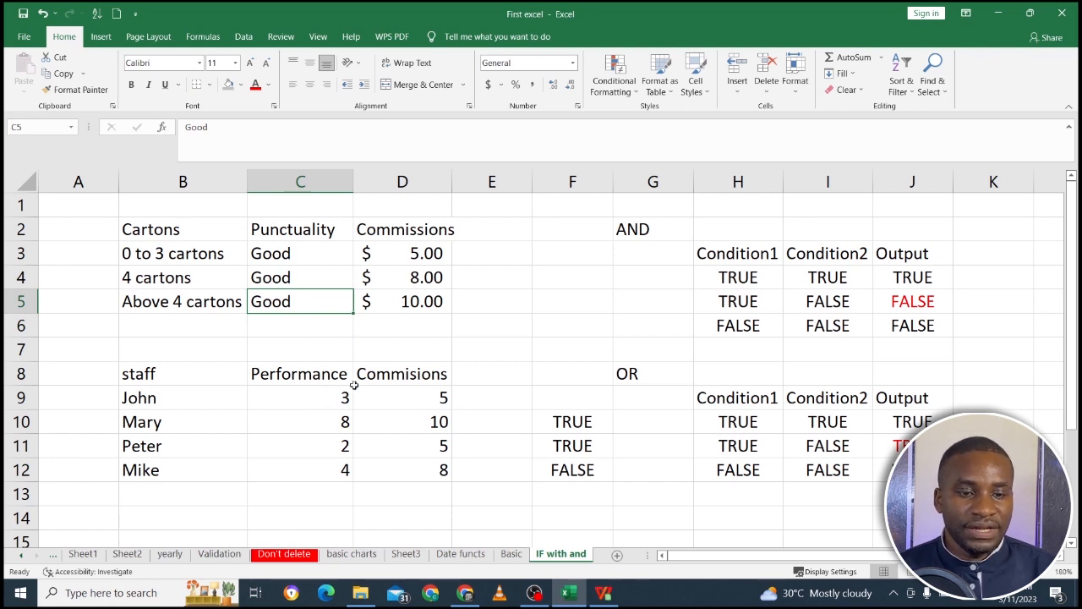
{"action": "left_click_drag", "start_coordinate": [313, 380], "coordinate": [322, 465]}
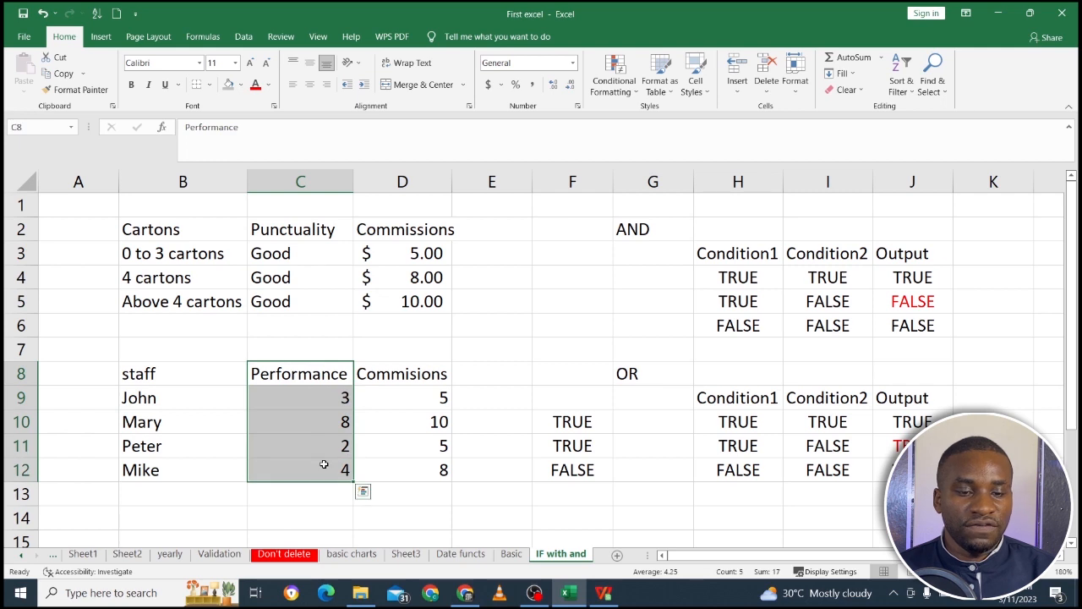
{"action": "left_click", "coordinate": [322, 399]}
{"action": "left_click", "coordinate": [321, 425]}
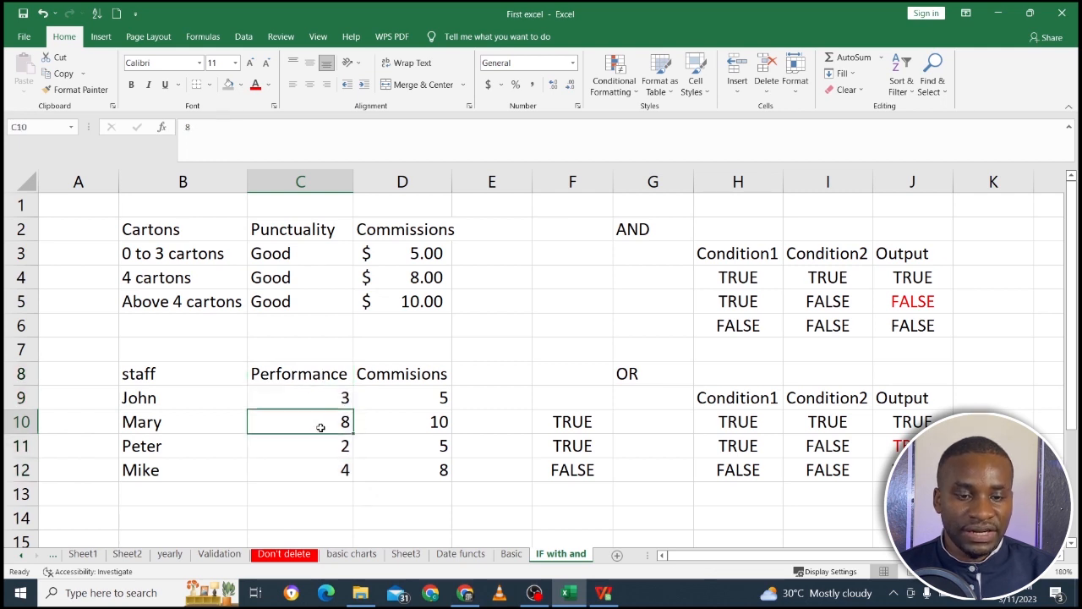
{"action": "left_click", "coordinate": [322, 443]}
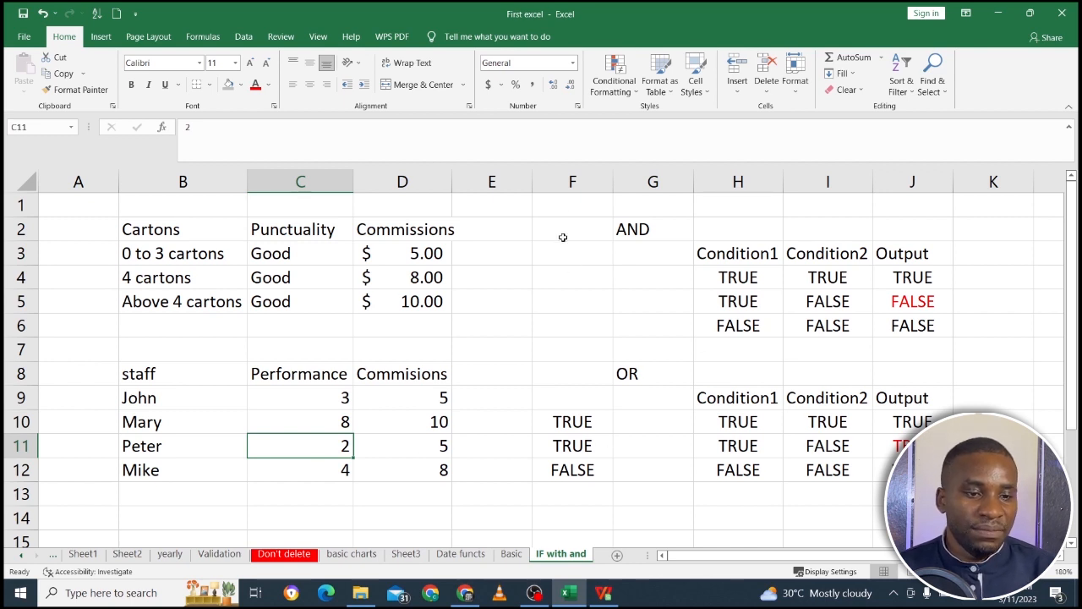
Insert two blank columns at column F, between the commission tables and the TRUE/FALSE results.
{"action": "left_click", "coordinate": [541, 181]}
{"action": "right_click", "coordinate": [548, 186]}
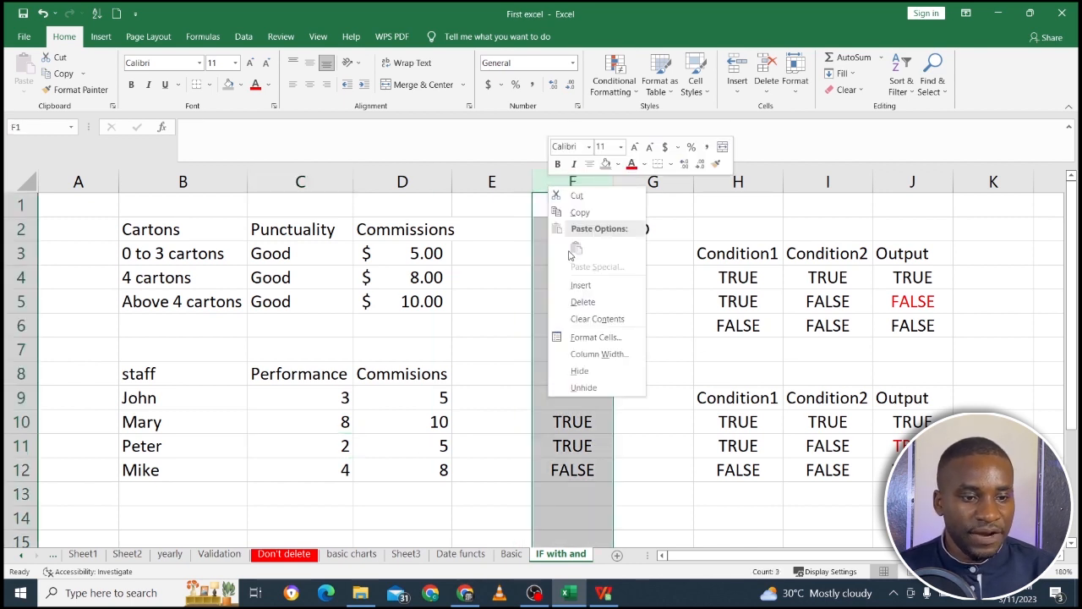
{"action": "left_click", "coordinate": [583, 285]}
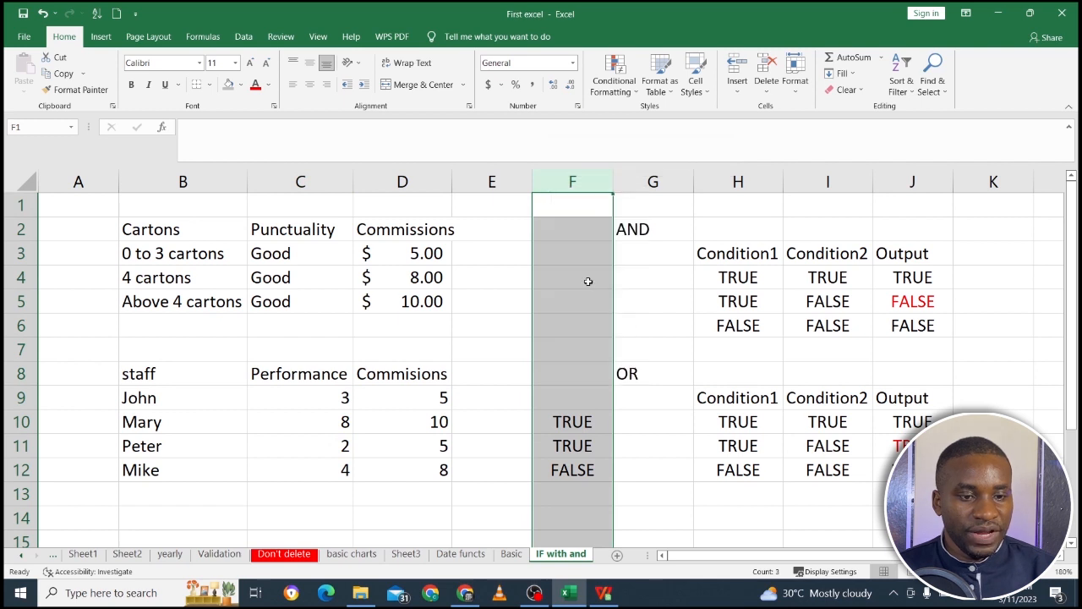
{"action": "right_click", "coordinate": [589, 184]}
{"action": "left_click", "coordinate": [622, 285]}
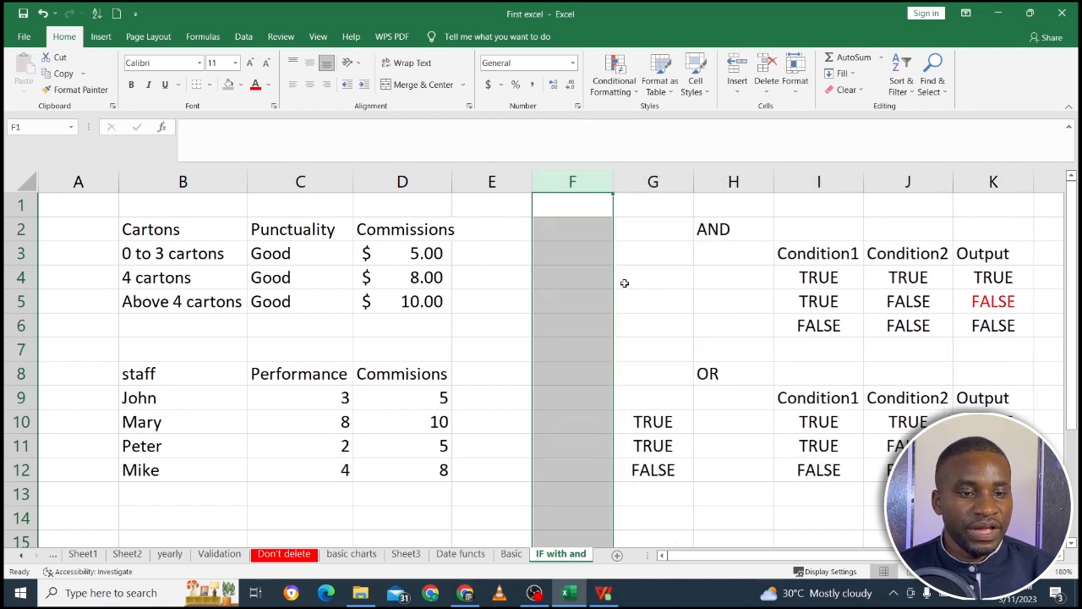
Format the staff table's header cells B8:D8 with a grey fill and bold text.
{"action": "left_click", "coordinate": [434, 372]}
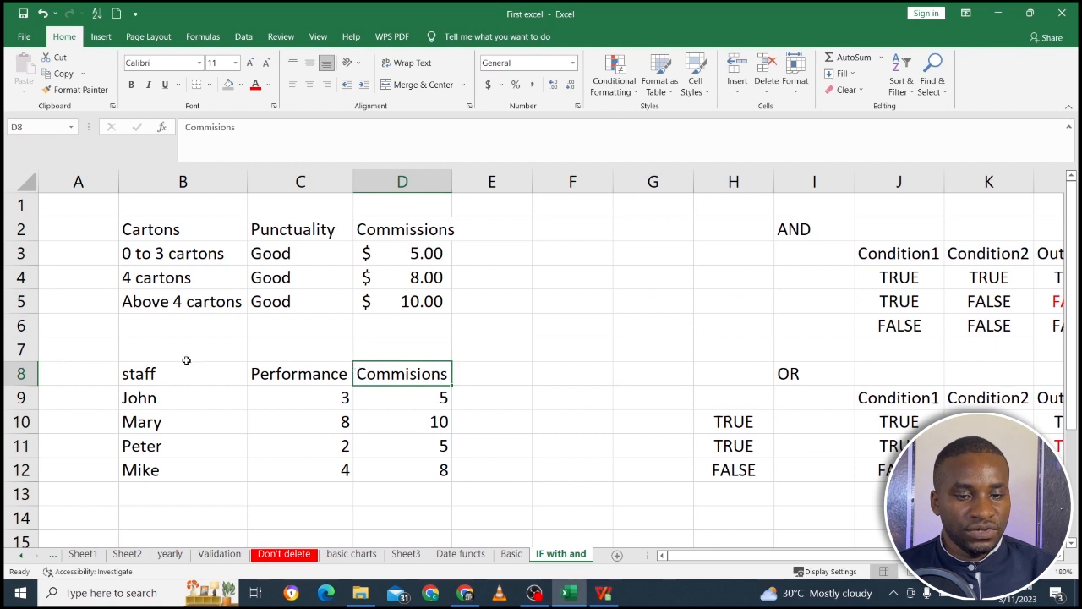
{"action": "left_click_drag", "start_coordinate": [161, 368], "coordinate": [397, 378]}
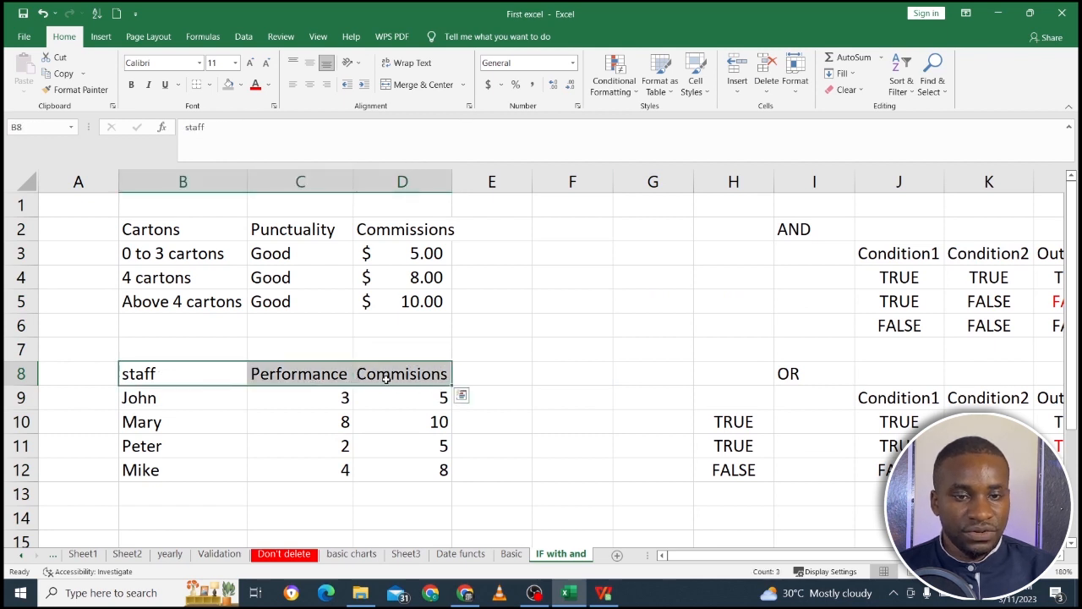
{"action": "left_click", "coordinate": [228, 85]}
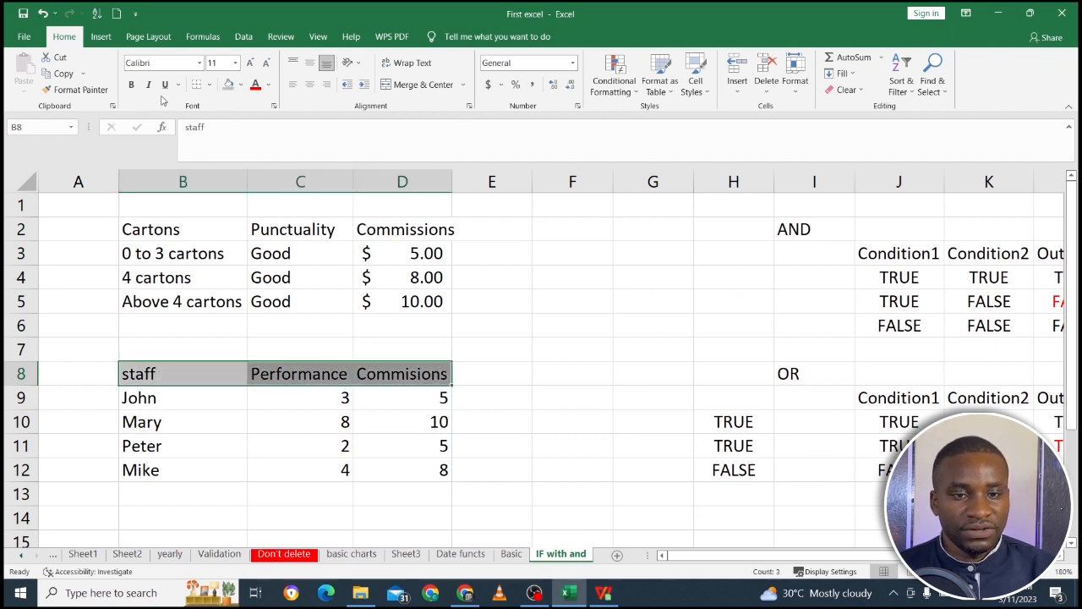
{"action": "left_click", "coordinate": [131, 85]}
{"action": "left_click", "coordinate": [462, 397]}
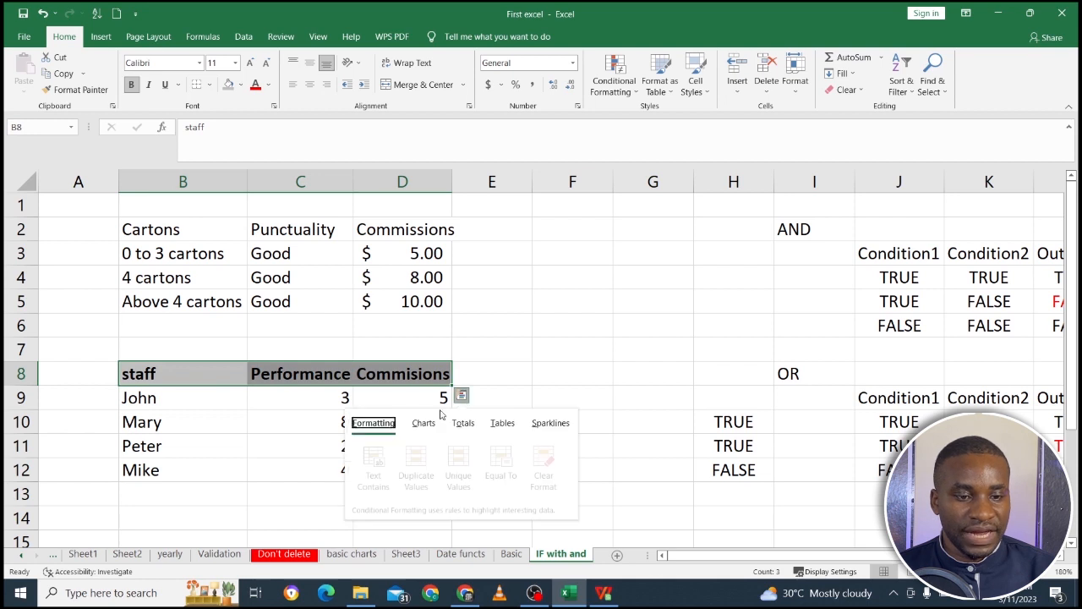
{"action": "left_click", "coordinate": [338, 398]}
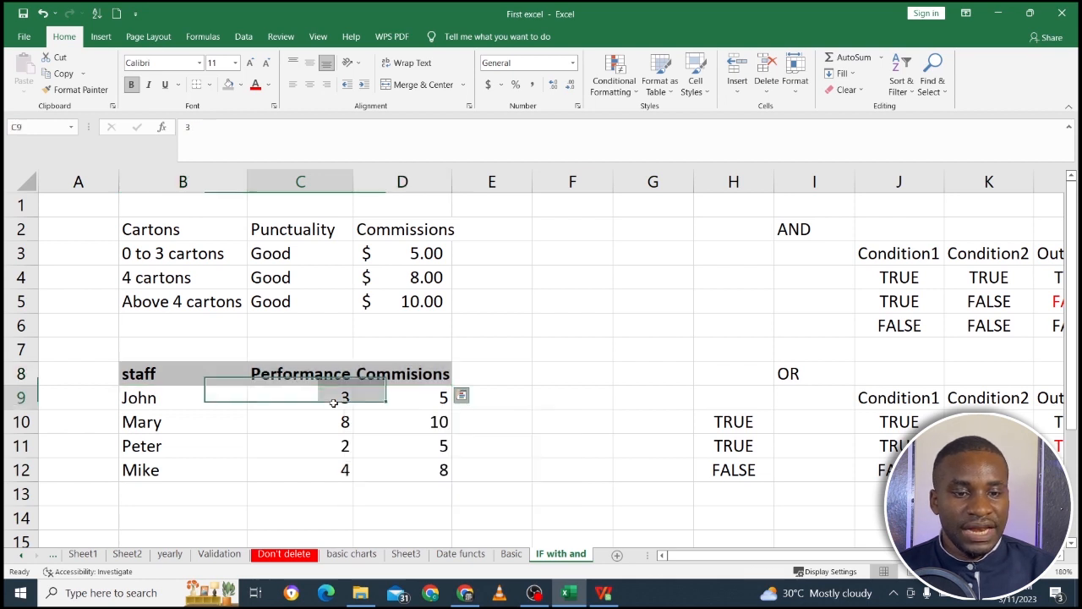
Enter Commisions with OR as a new header in E8 and widen column E to fit it.
{"action": "left_click", "coordinate": [468, 374]}
{"action": "type", "text": "C"}
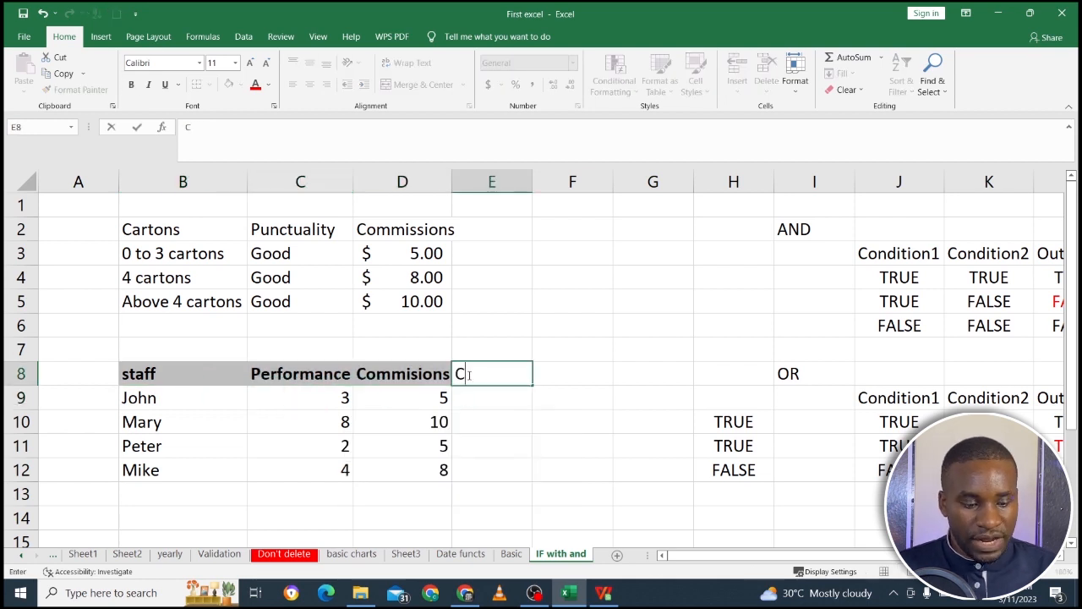
{"action": "type", "text": "ommisions "}
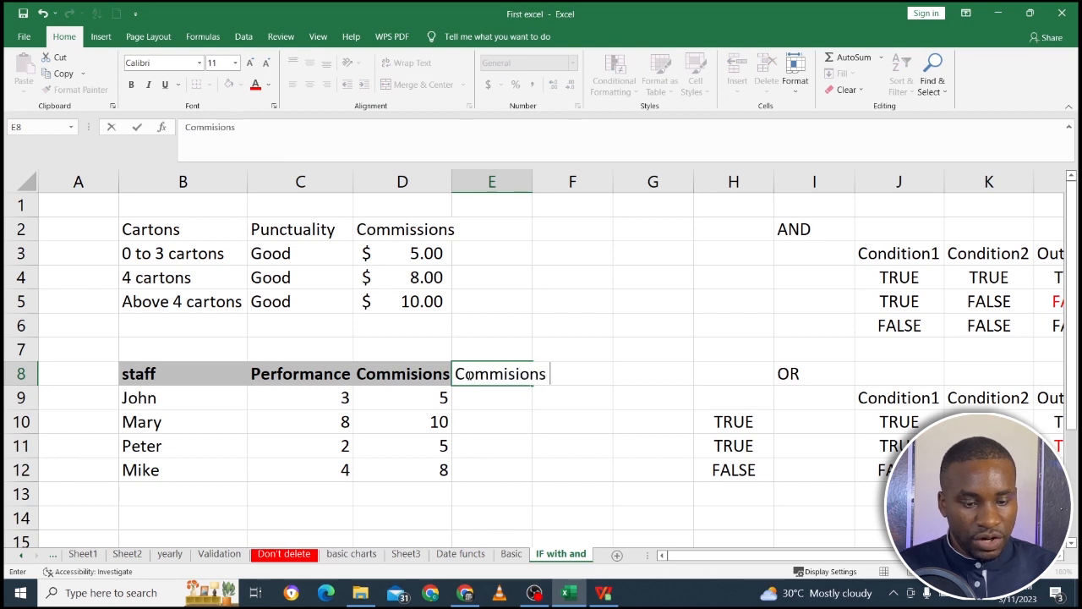
{"action": "type", "text": "with OR"}
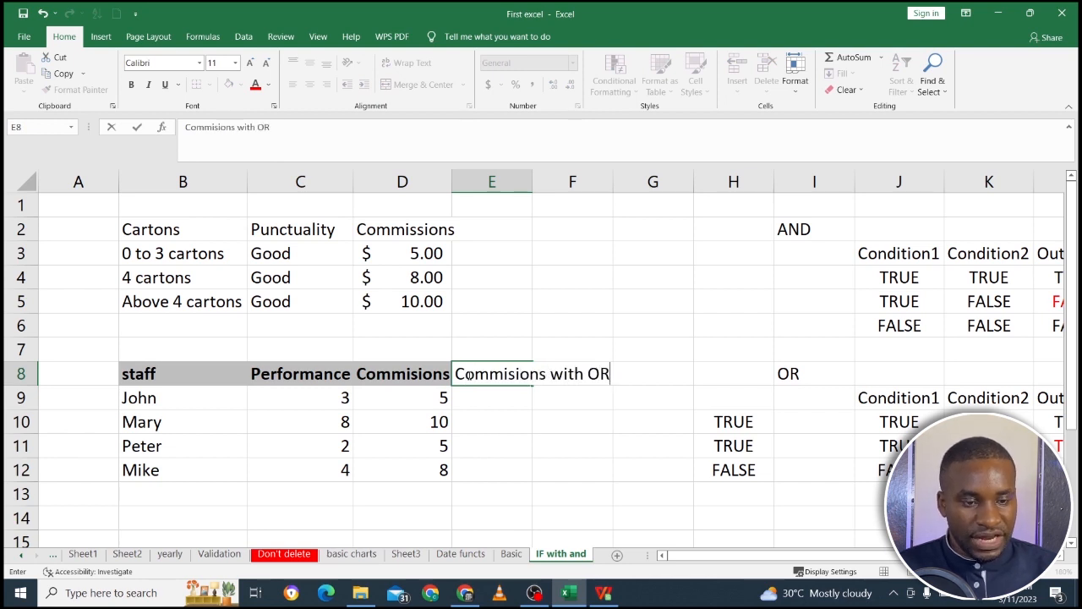
{"action": "left_click", "coordinate": [482, 425]}
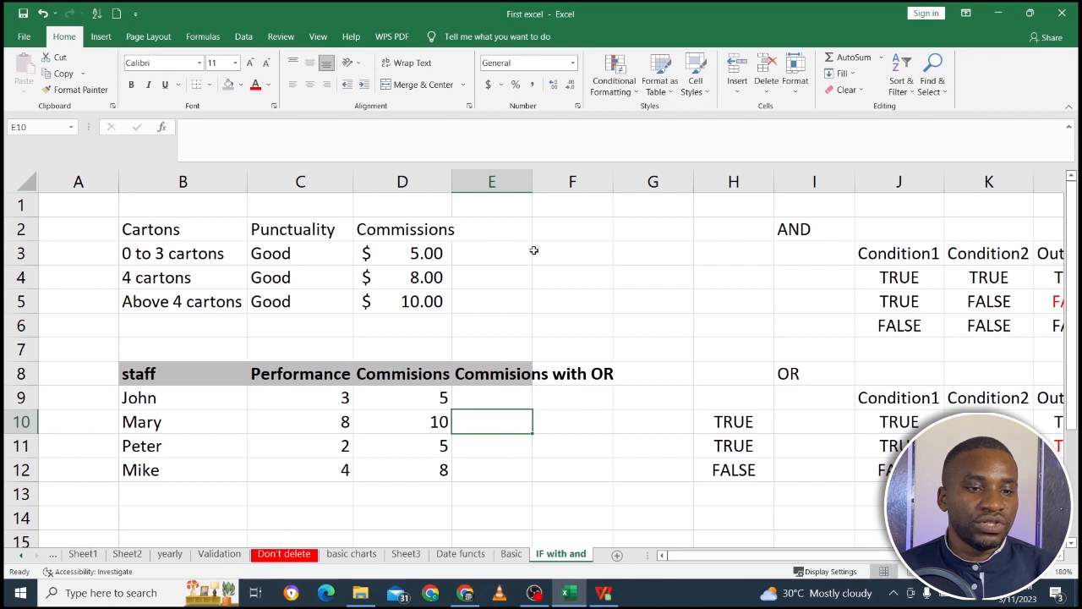
{"action": "left_click_drag", "start_coordinate": [532, 181], "coordinate": [620, 182]}
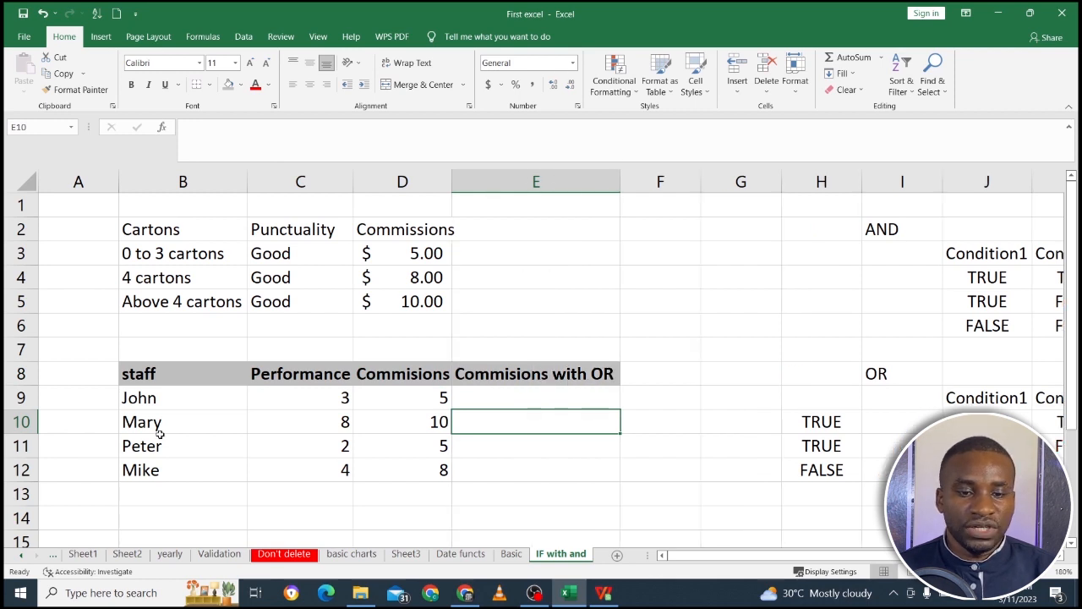
Examine the nested IF formula in D9 and the cell it references.
{"action": "left_click", "coordinate": [517, 399]}
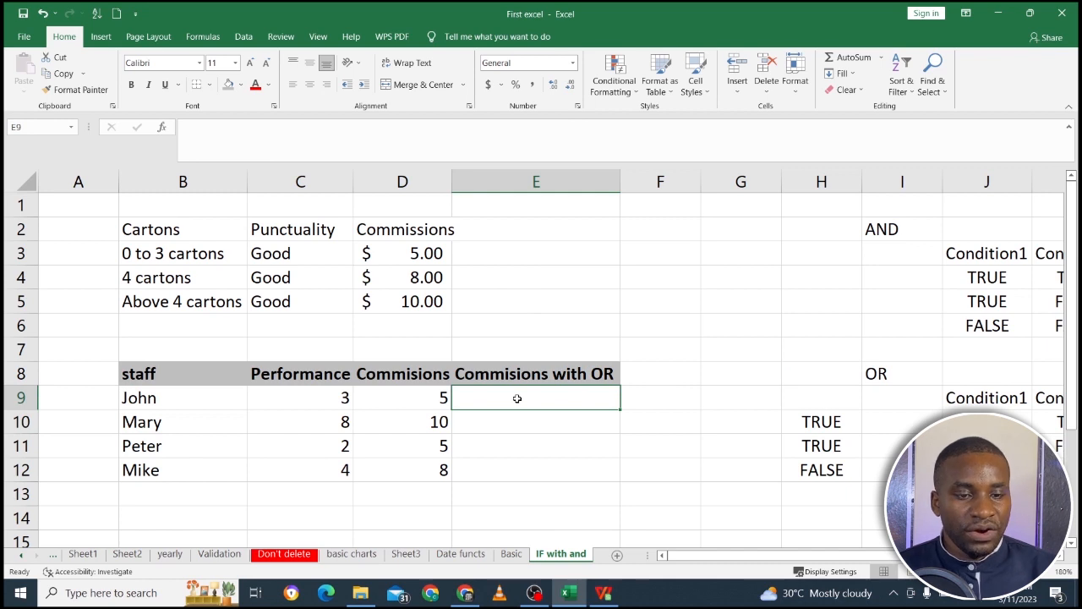
{"action": "left_click", "coordinate": [427, 400]}
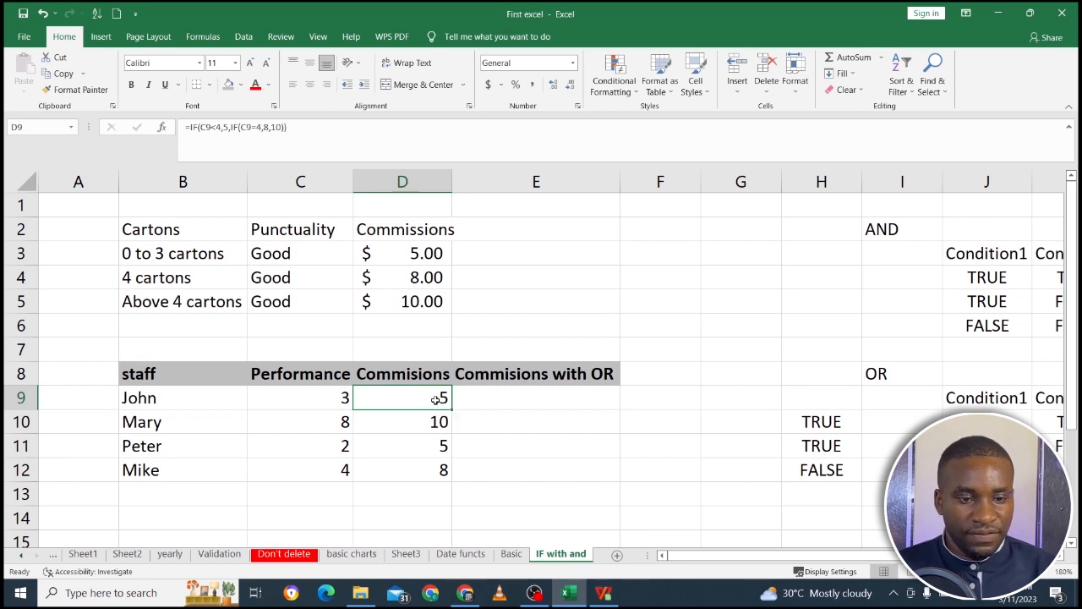
{"action": "double_click", "coordinate": [435, 399]}
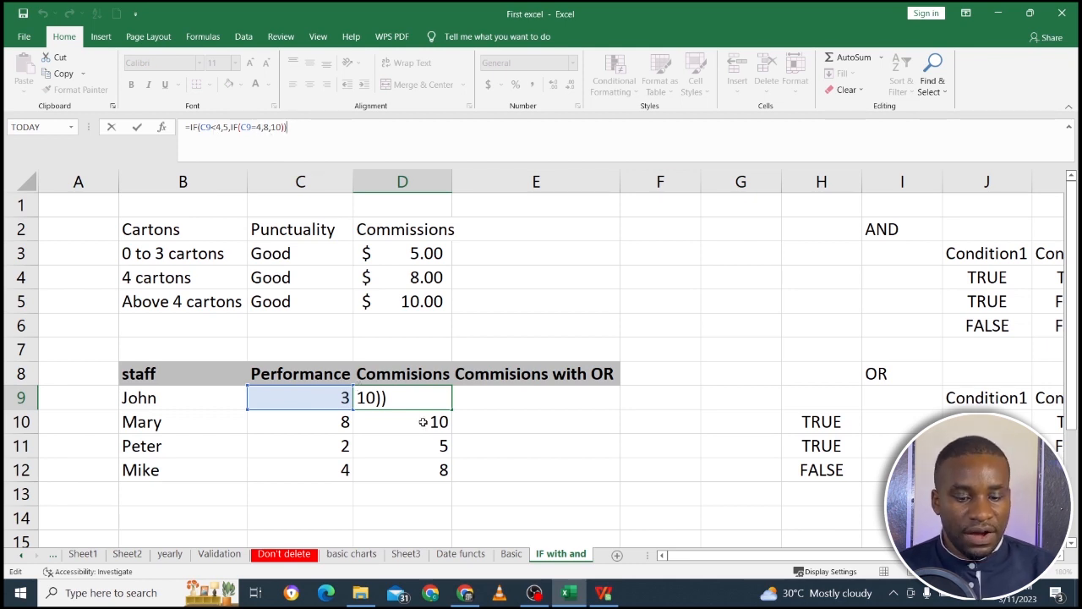
{"action": "left_click", "coordinate": [508, 440]}
Copy the commission formula from D9 to E9 and repoint its references to the performance value in C9.
{"action": "left_click", "coordinate": [416, 398]}
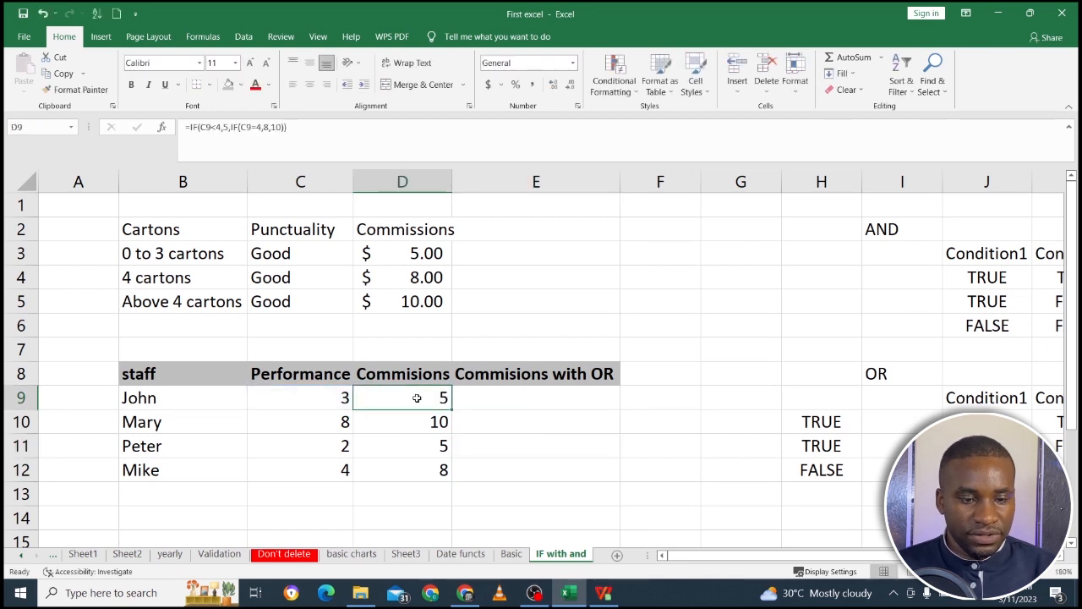
{"action": "key", "text": "ctrl+c"}
{"action": "left_click", "coordinate": [496, 397]}
{"action": "key", "text": "ctrl+v"}
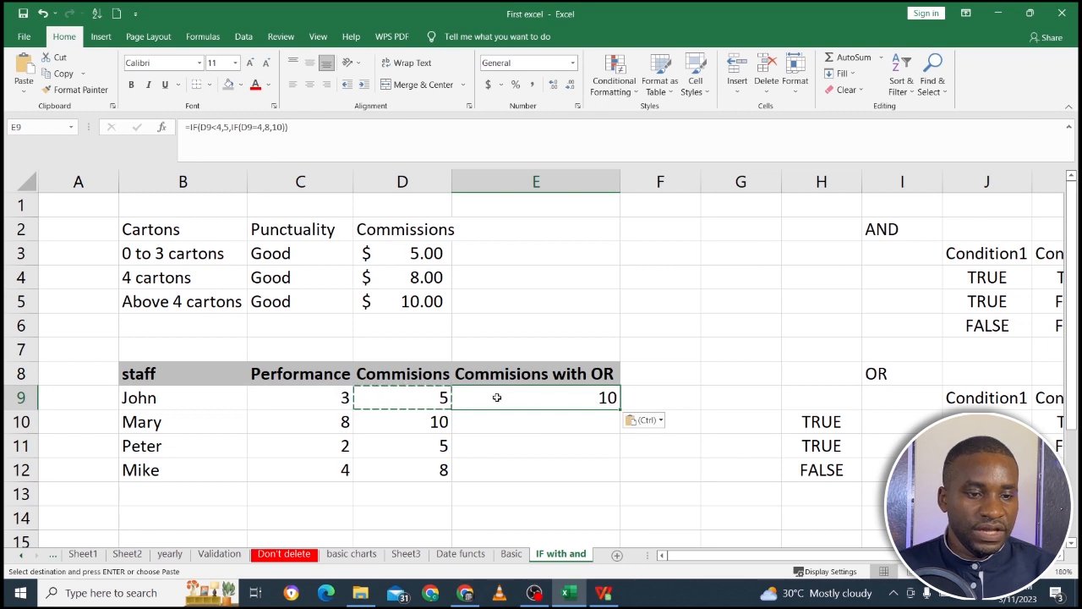
{"action": "left_click", "coordinate": [343, 142]}
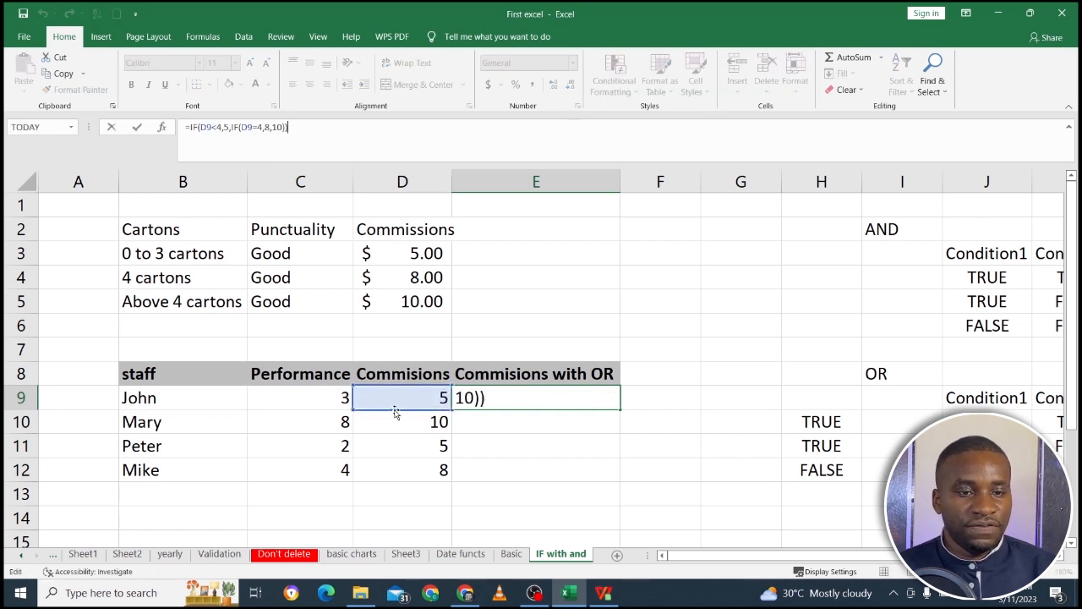
{"action": "left_click_drag", "start_coordinate": [396, 412], "coordinate": [337, 402]}
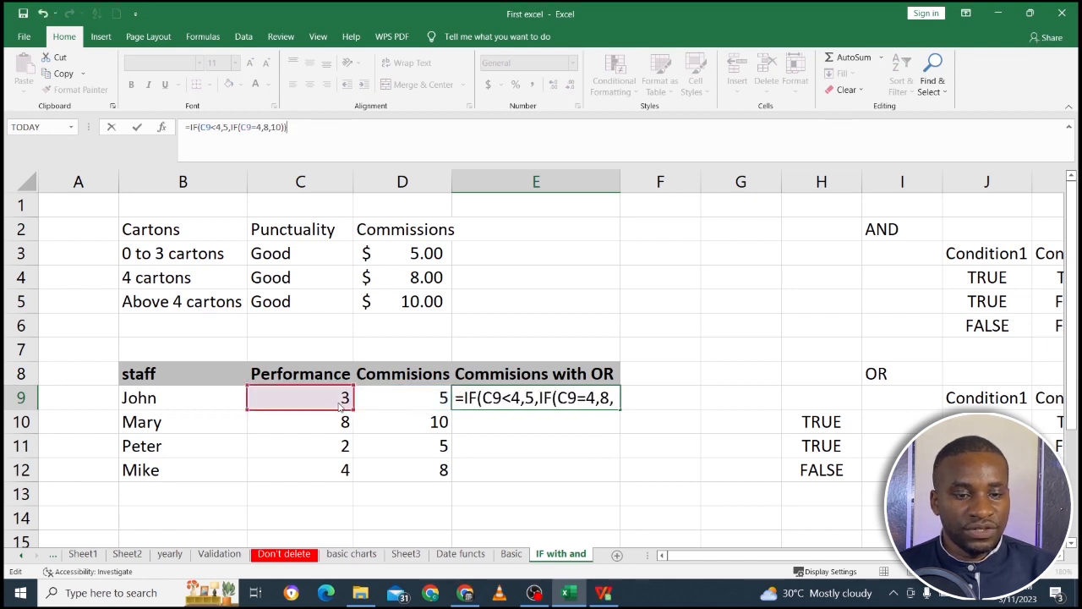
{"action": "key", "text": "Return"}
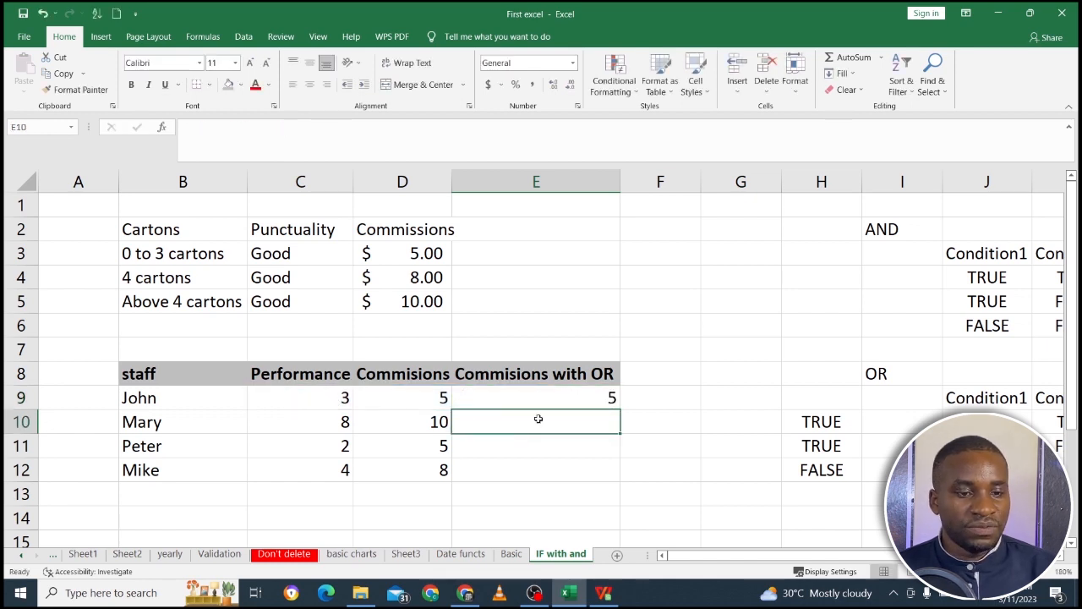
Check which cell the formula in E9 references, and clear E9.
{"action": "left_click", "coordinate": [560, 403]}
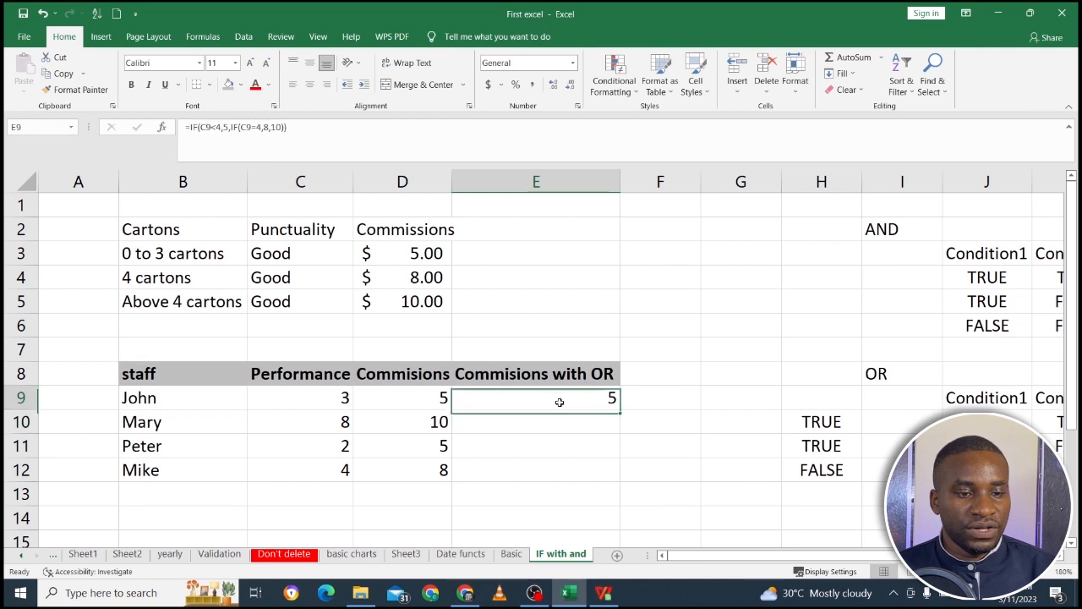
{"action": "left_click", "coordinate": [362, 158]}
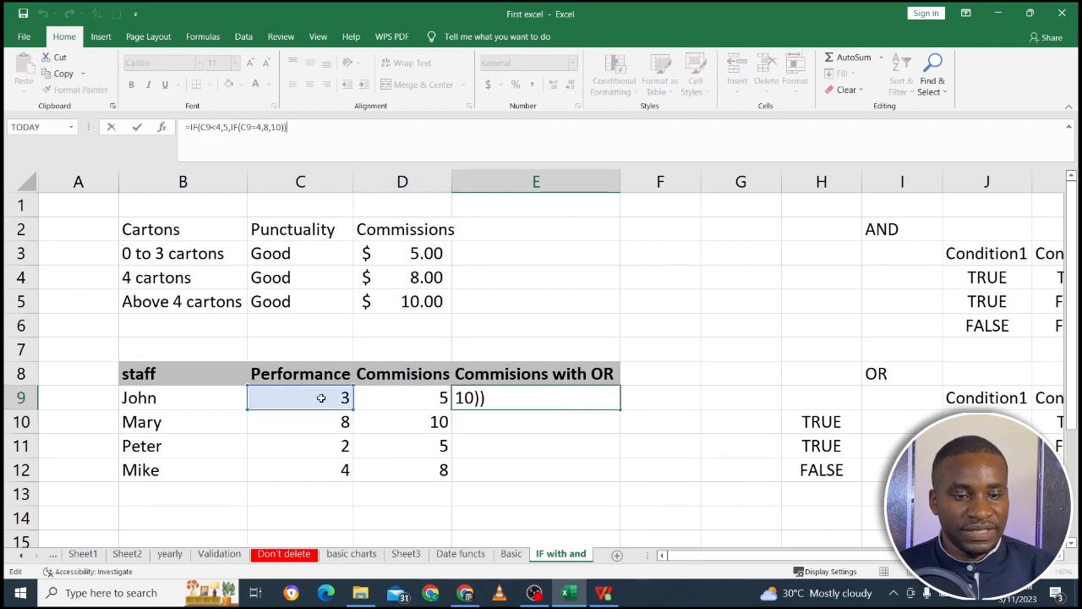
{"action": "key", "text": "Escape"}
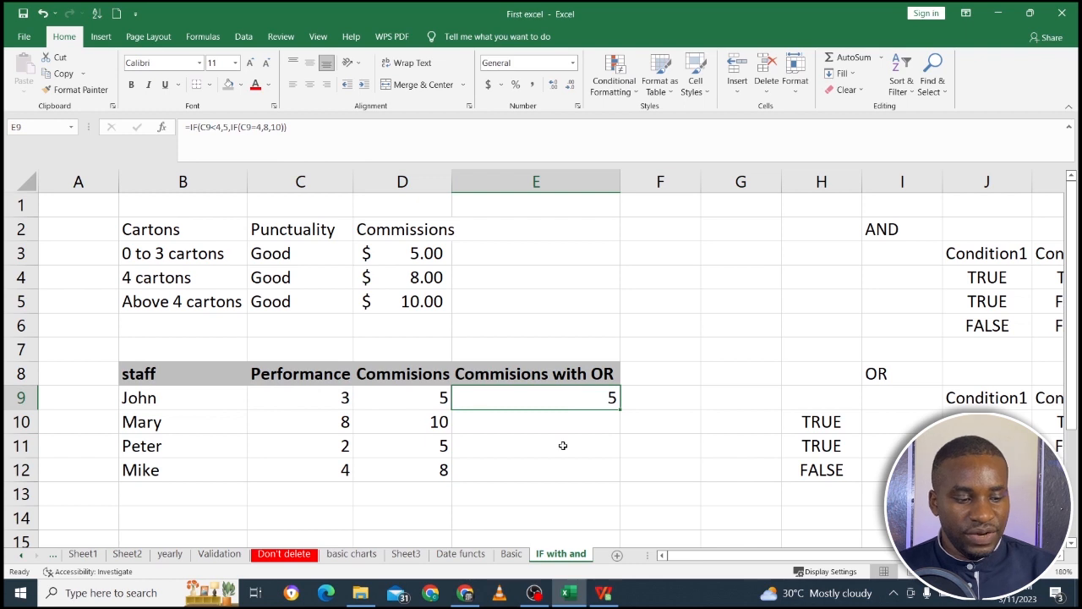
Copy the formula text =IF(C9<4,5,IF(C9=4,8,10)) from D9 into E9 and check its reference.
{"action": "left_click", "coordinate": [442, 397]}
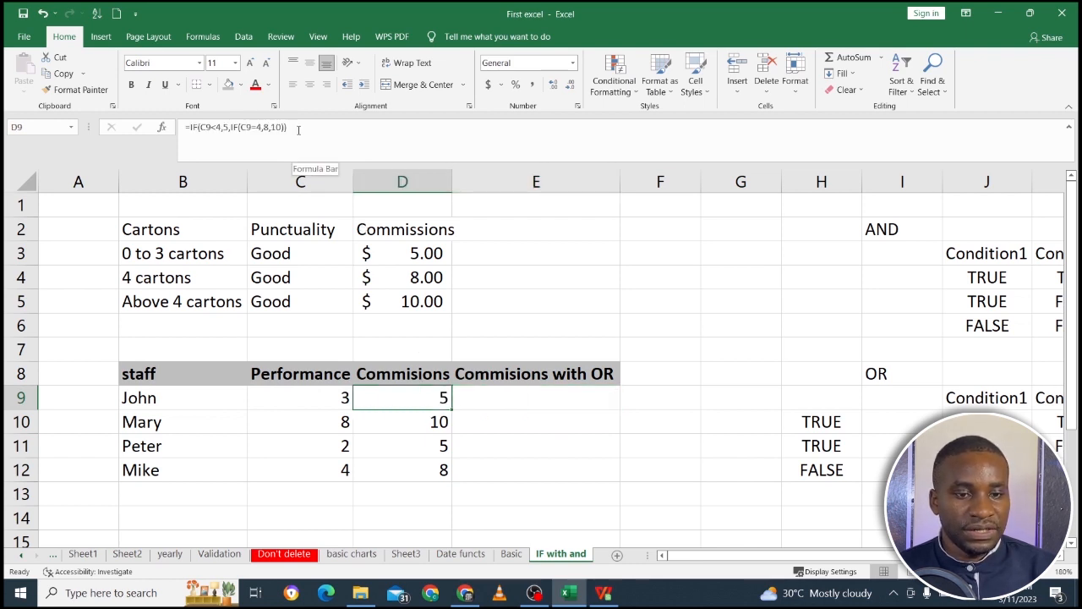
{"action": "left_click_drag", "start_coordinate": [298, 130], "coordinate": [176, 118]}
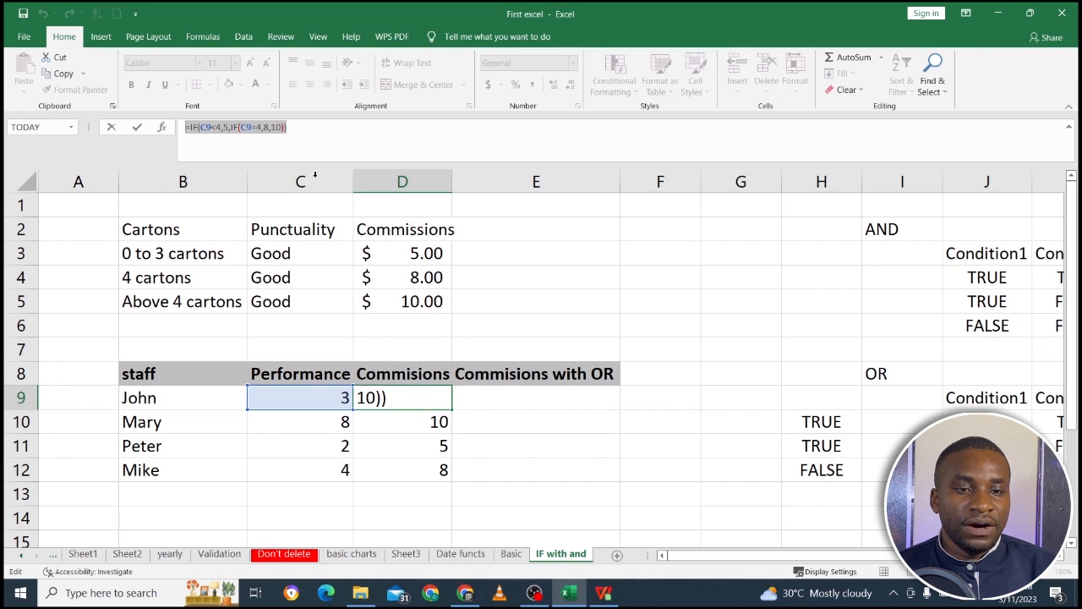
{"action": "left_click", "coordinate": [295, 129]}
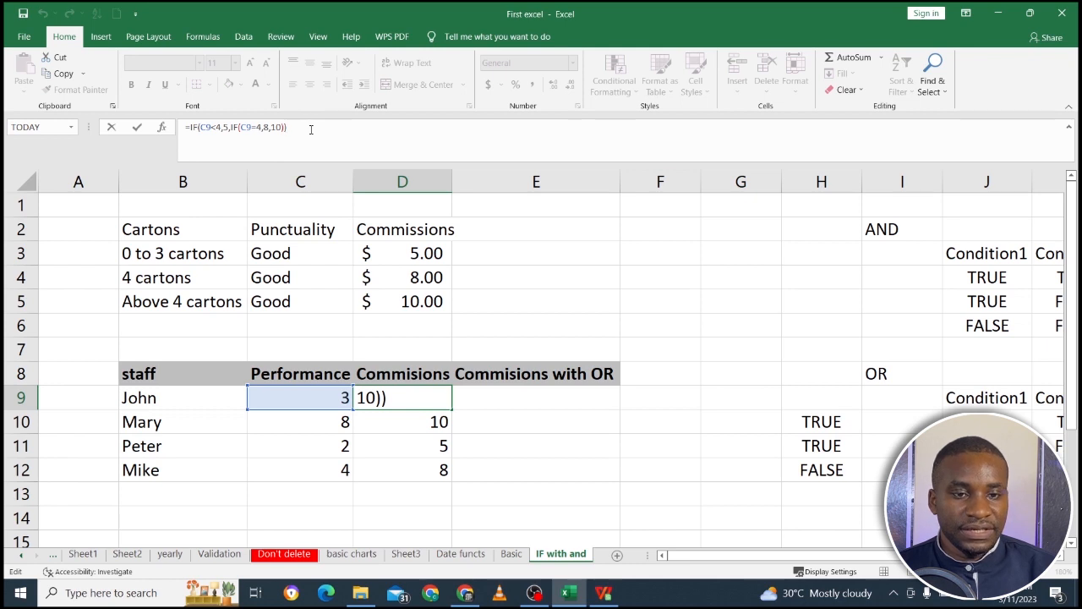
{"action": "left_click_drag", "start_coordinate": [310, 130], "coordinate": [175, 124]}
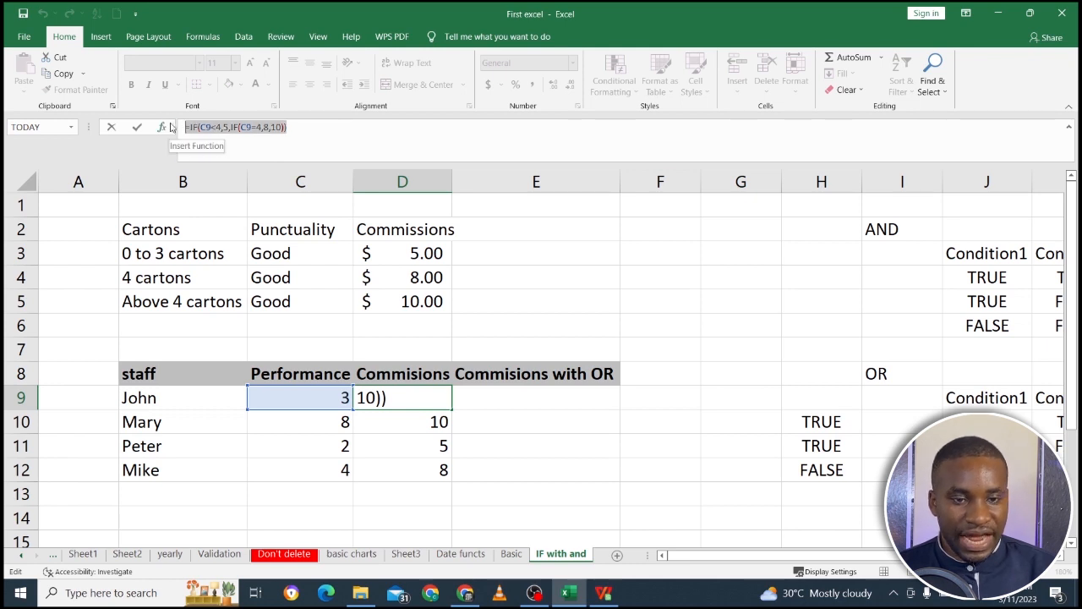
{"action": "key", "text": "ctrl+c"}
{"action": "key", "text": "Return"}
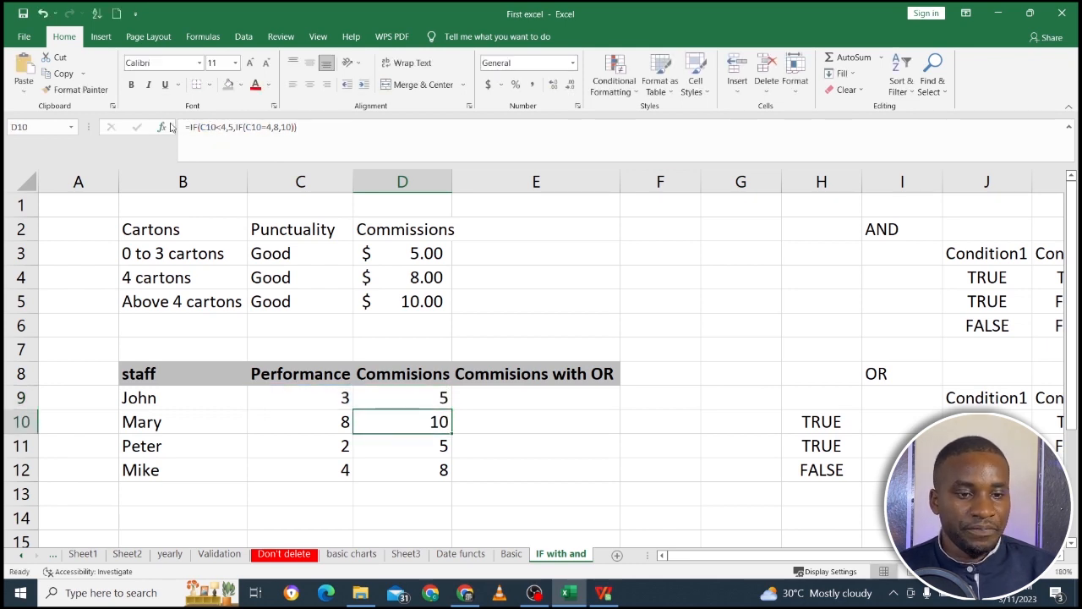
{"action": "left_click", "coordinate": [573, 398]}
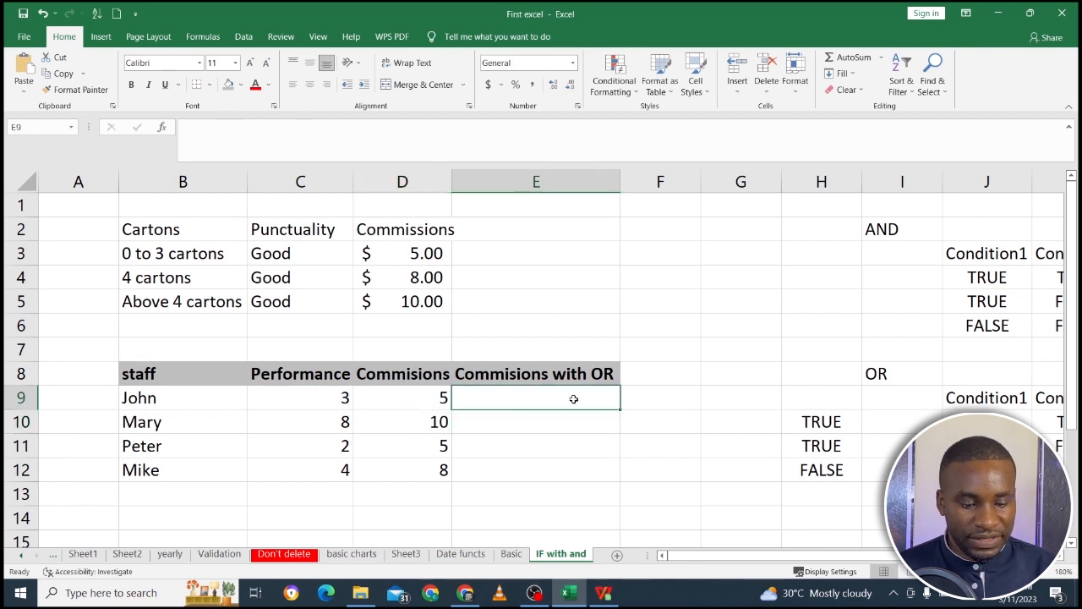
{"action": "key", "text": "ctrl+v"}
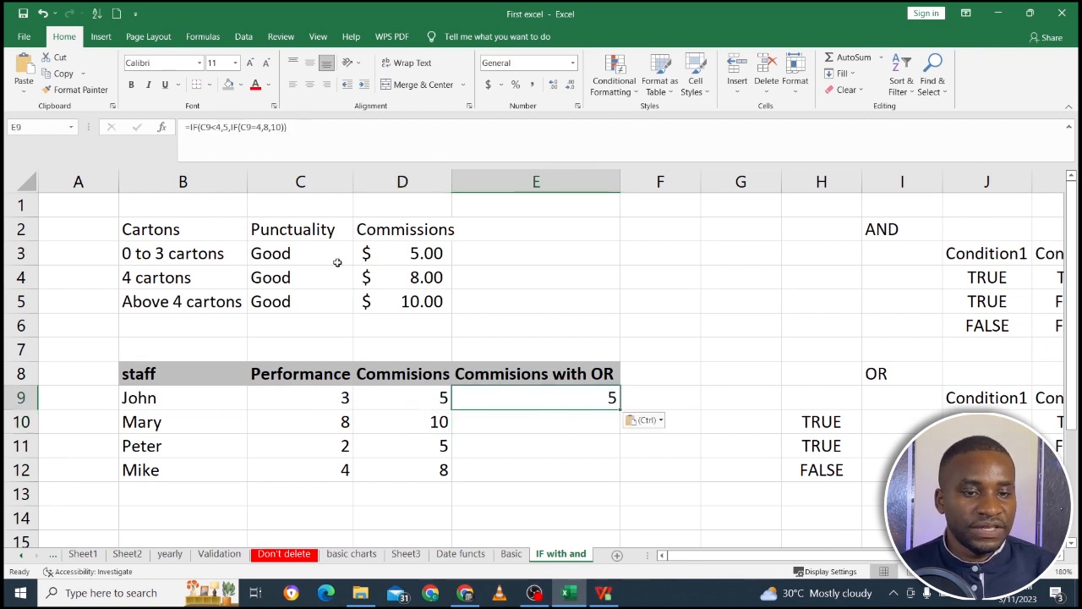
{"action": "left_click", "coordinate": [294, 127]}
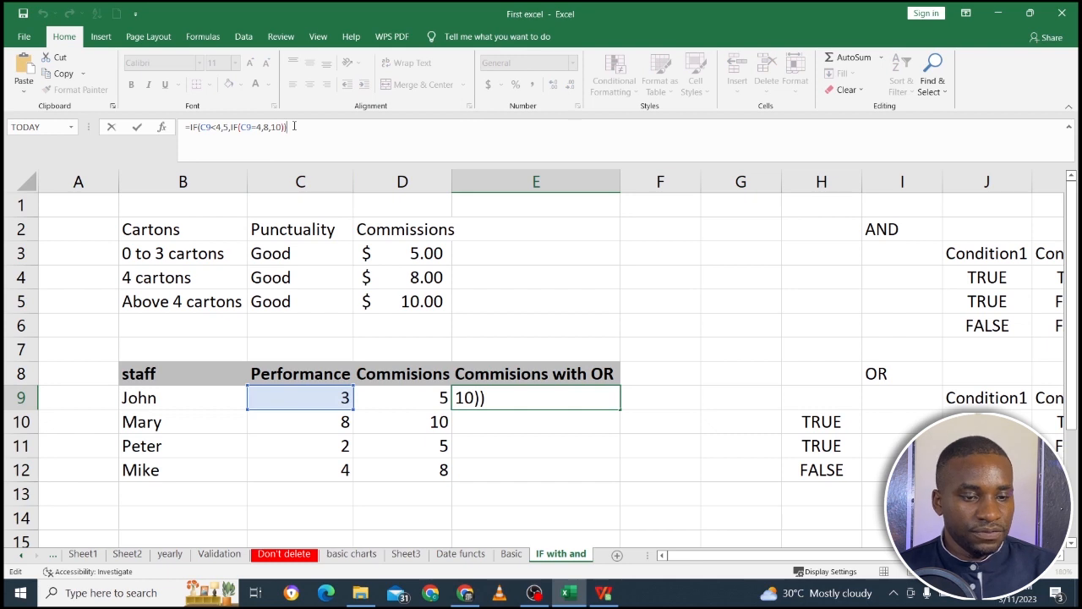
{"action": "key", "text": "Return"}
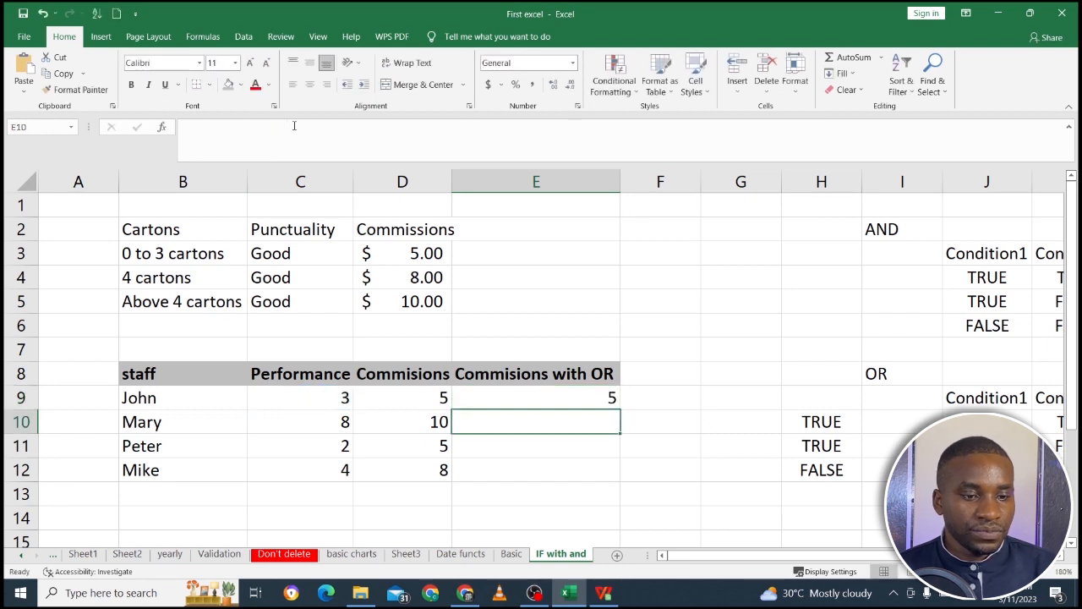
Compare the nested IF formula in E9 with the OR formula in H10.
{"action": "left_click", "coordinate": [535, 405]}
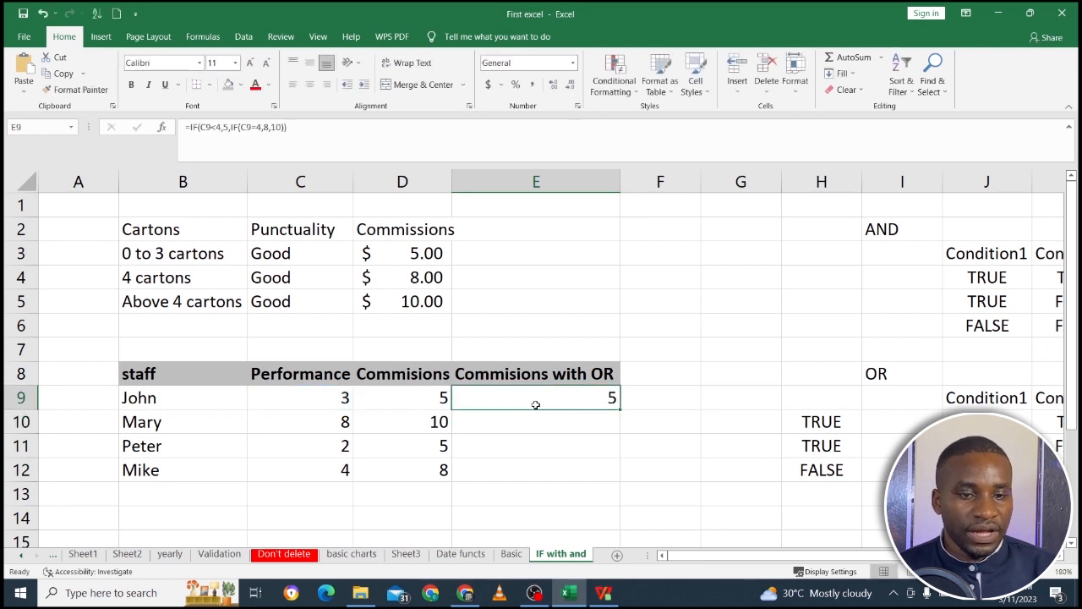
{"action": "left_click", "coordinate": [828, 406]}
{"action": "left_click", "coordinate": [828, 420]}
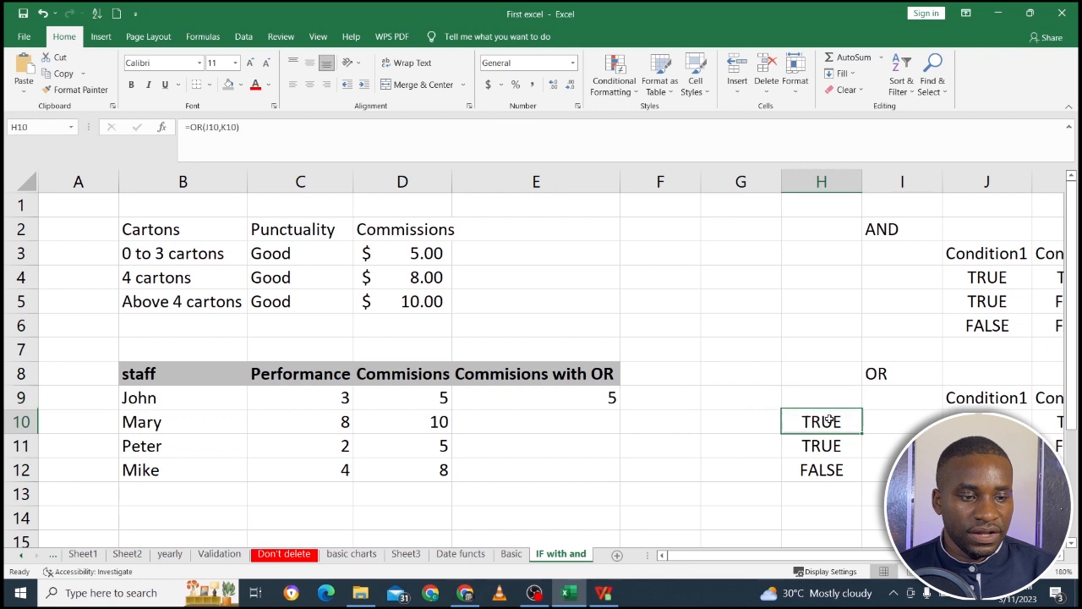
Examine the logical test C9<4 and the value-if-true argument in the nested IF formula in E9.
{"action": "left_click", "coordinate": [587, 397]}
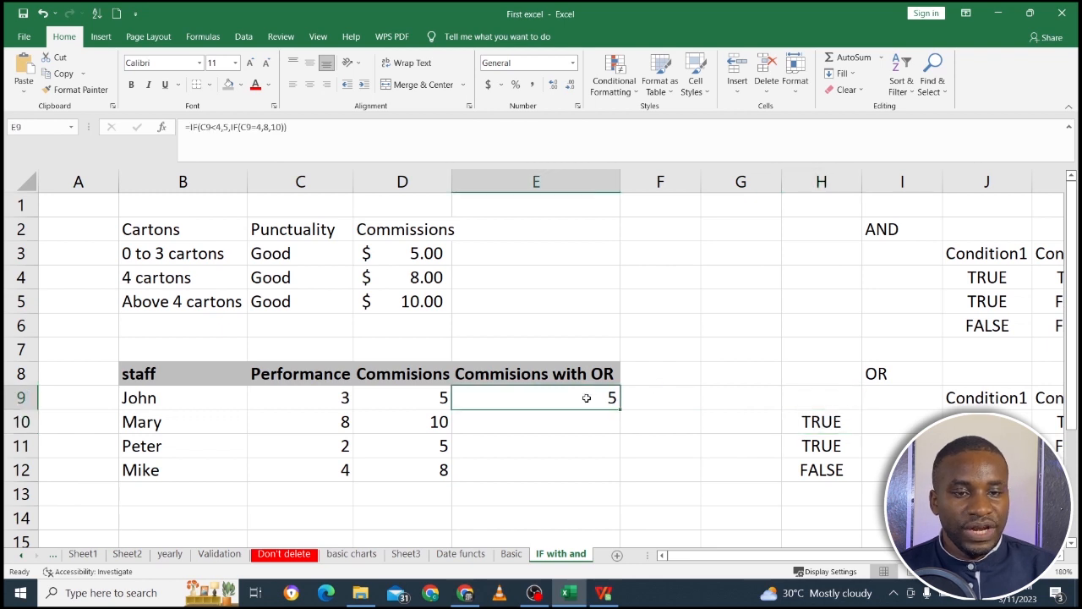
{"action": "left_click", "coordinate": [219, 127]}
{"action": "left_click_drag", "start_coordinate": [219, 127], "coordinate": [199, 127]}
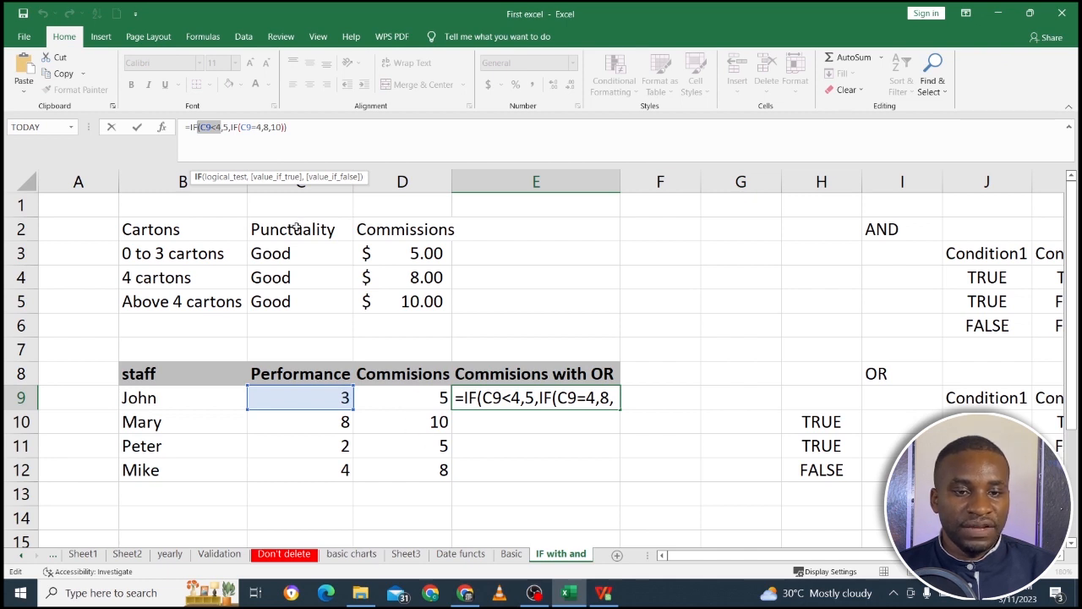
{"action": "left_click", "coordinate": [224, 128]}
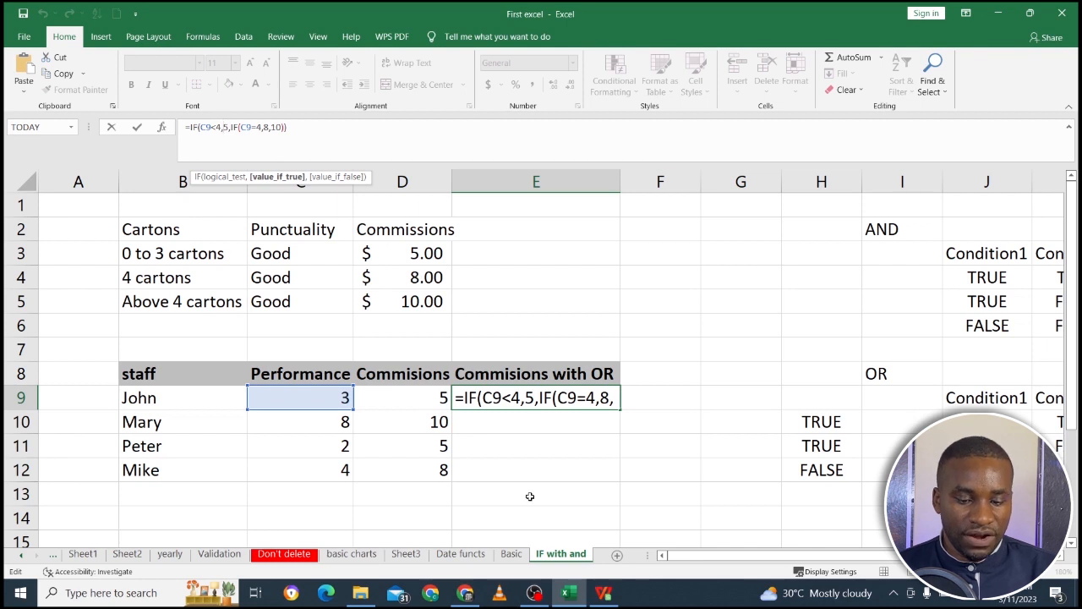
{"action": "key", "text": "ctrl+Return"}
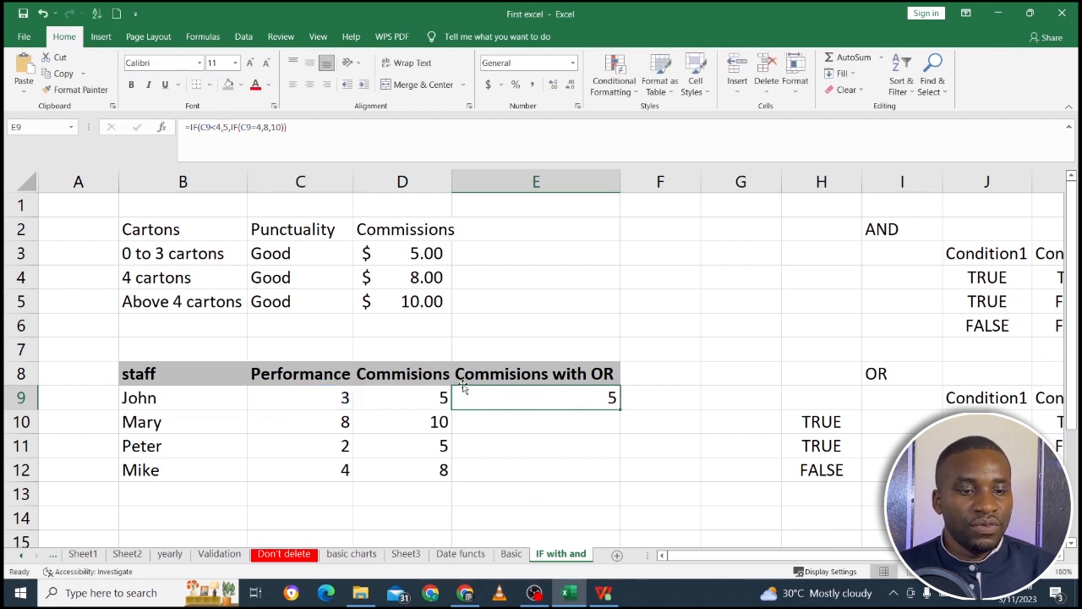
Move the Commisions and Commisions with OR block D8:E12 to E8:F12 and enter the header Punctuality in D8.
{"action": "left_click_drag", "start_coordinate": [427, 373], "coordinate": [538, 469]}
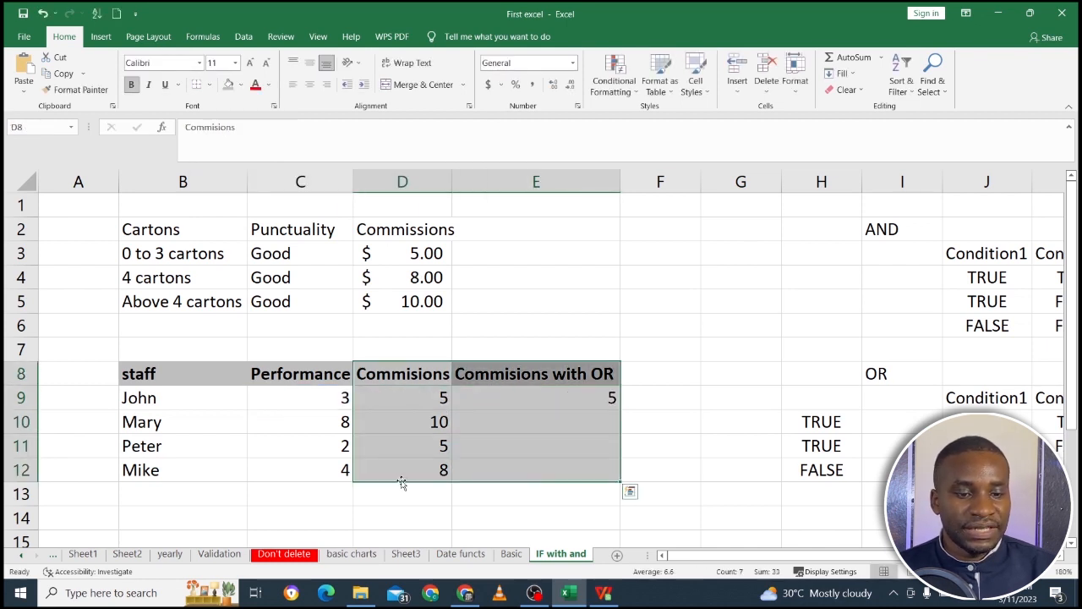
{"action": "left_click_drag", "start_coordinate": [400, 483], "coordinate": [477, 478]}
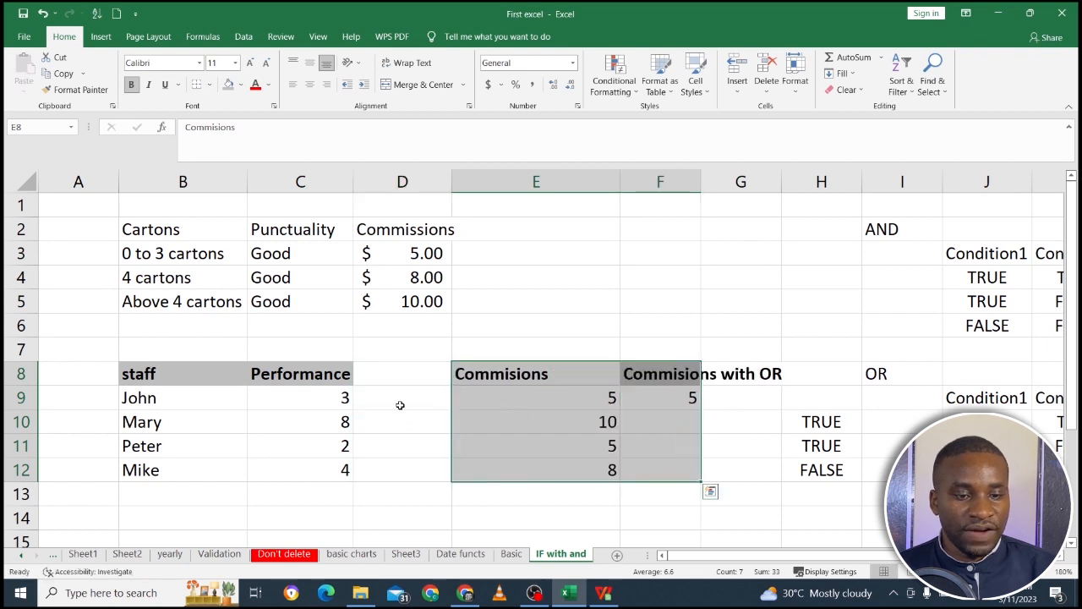
{"action": "left_click", "coordinate": [389, 380]}
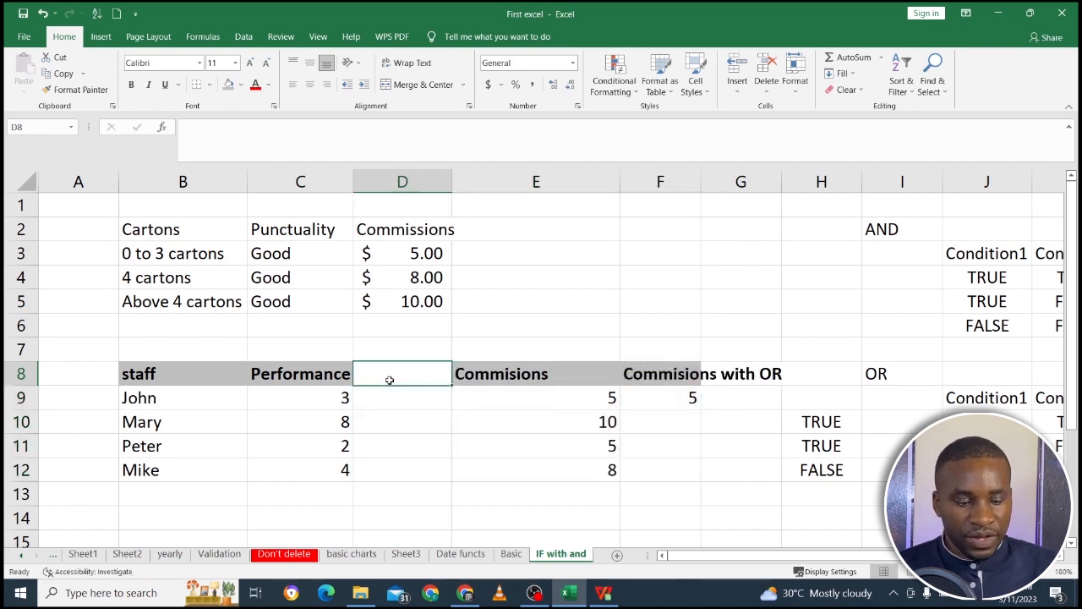
{"action": "type", "text": "Punct"}
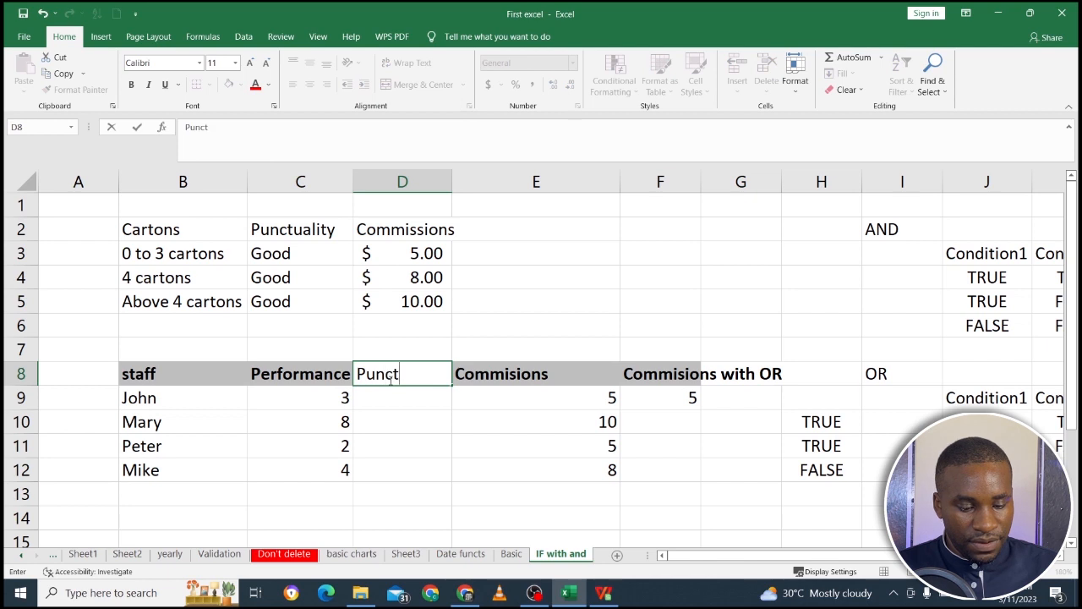
{"action": "type", "text": "ual"}
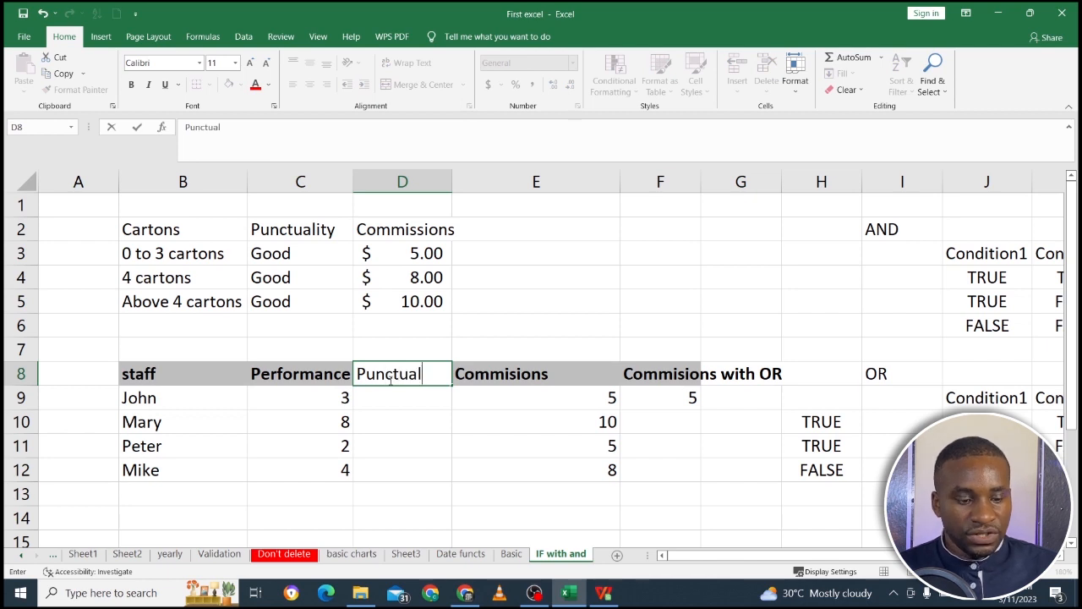
{"action": "type", "text": "ity"}
{"action": "key", "text": "Return"}
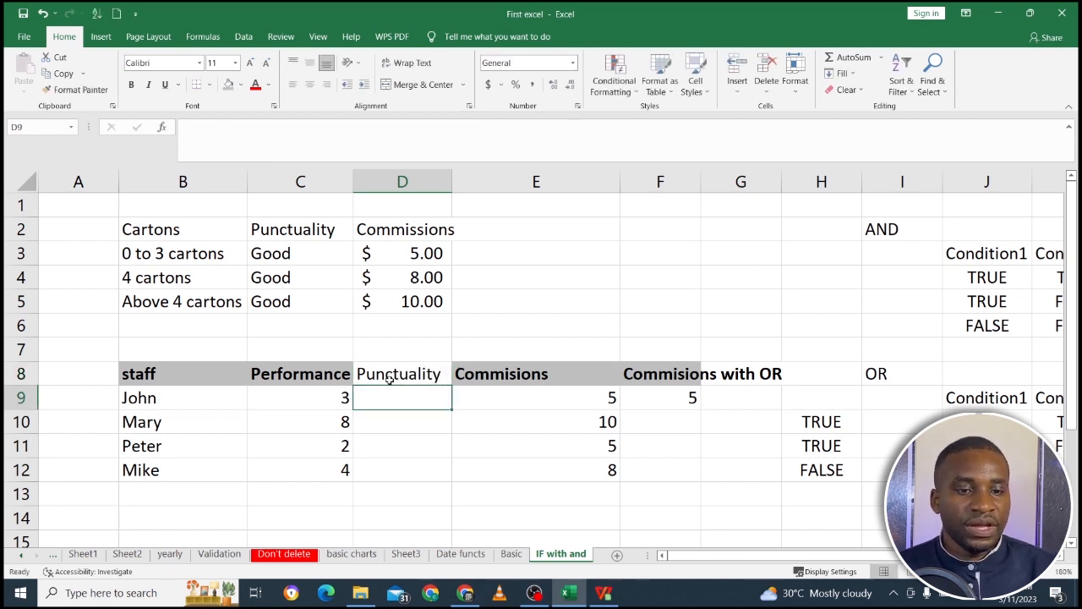
Copy the Performance header's formatting onto the Punctuality header in D8.
{"action": "left_click", "coordinate": [331, 377]}
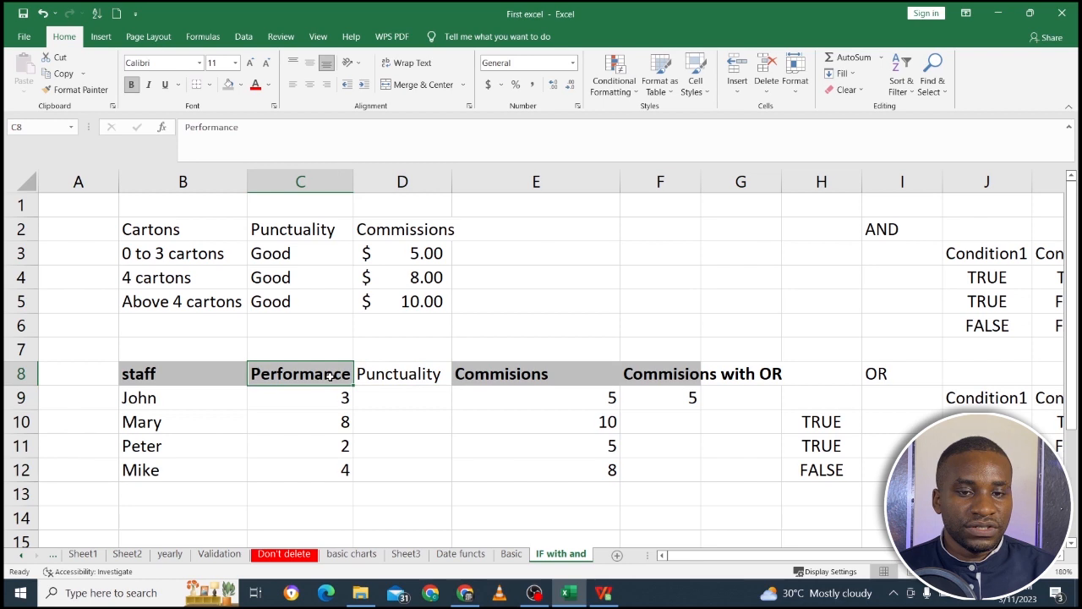
{"action": "left_click", "coordinate": [107, 96]}
{"action": "left_click", "coordinate": [423, 373]}
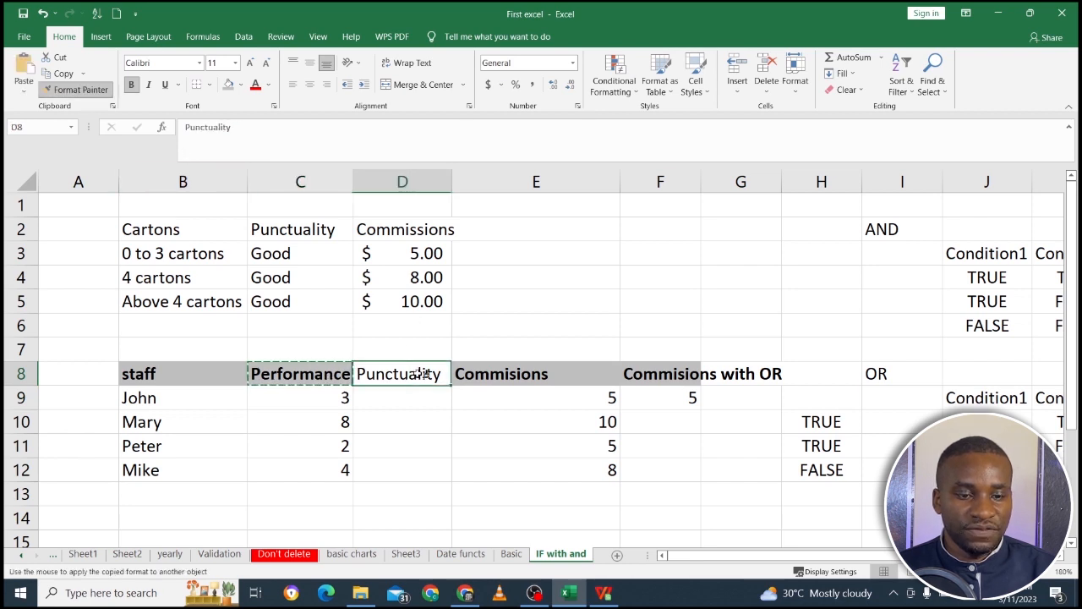
Fill the Punctuality cells D9 to D12 with Good, Bad, Good and Bad.
{"action": "left_click", "coordinate": [415, 394]}
{"action": "type", "text": "G"}
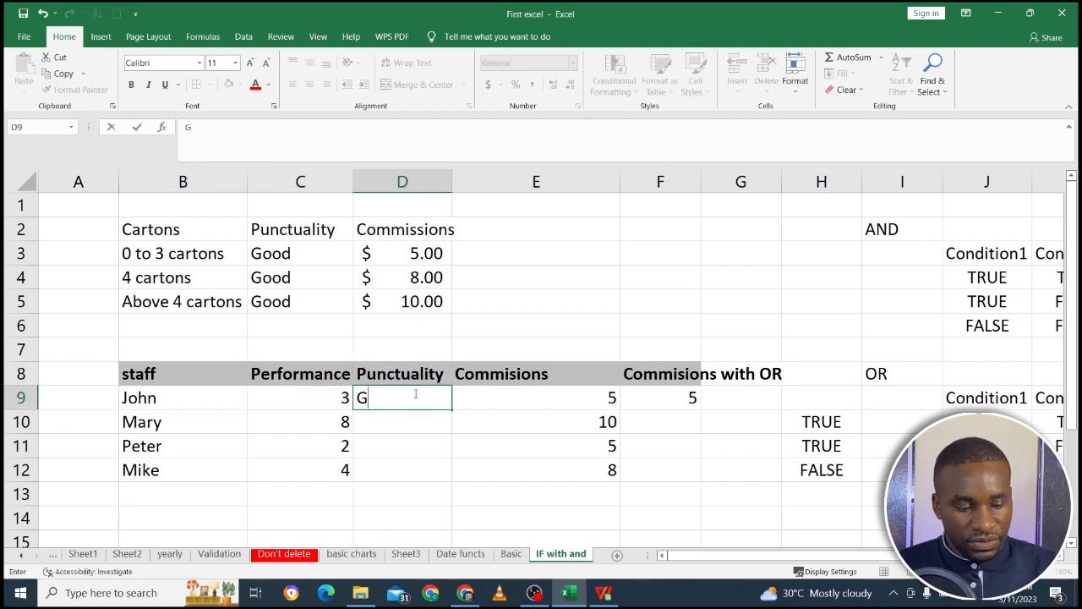
{"action": "type", "text": "OOD"}
{"action": "key", "text": "BackSpace"}
{"action": "key", "text": "BackSpace"}
{"action": "key", "text": "BackSpace"}
{"action": "key", "text": "BackSpace"}
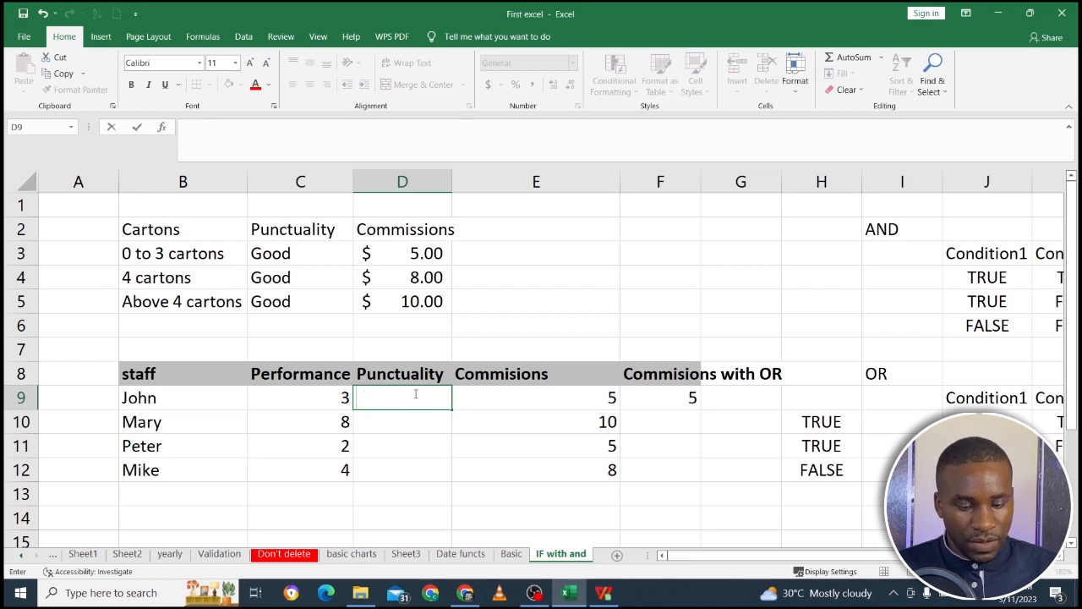
{"action": "type", "text": "GOOD"}
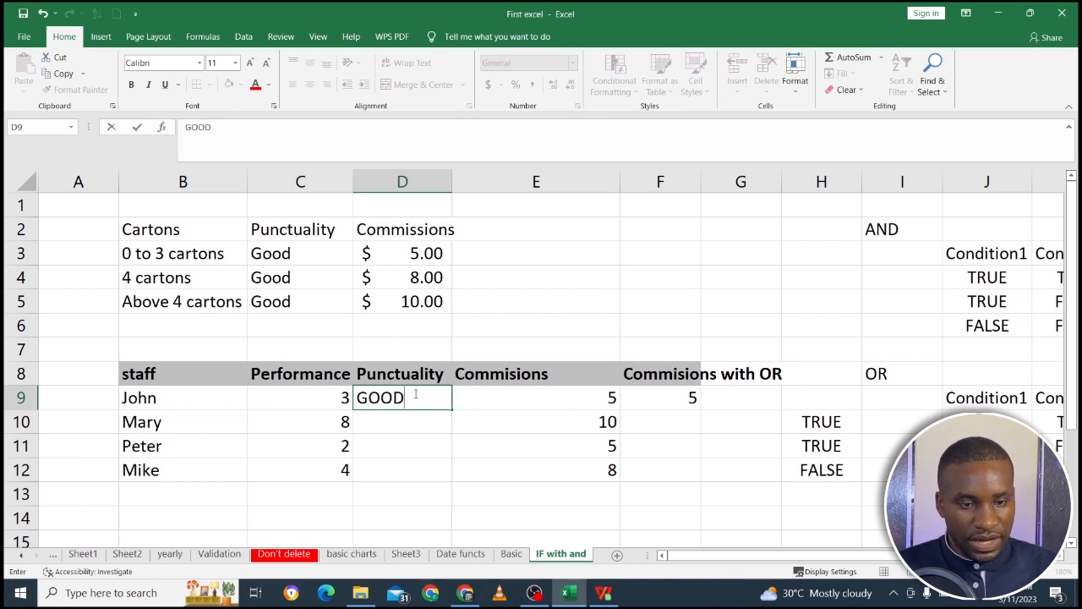
{"action": "key", "text": "BackSpace"}
{"action": "key", "text": "BackSpace"}
{"action": "key", "text": "BackSpace"}
{"action": "type", "text": "ood"}
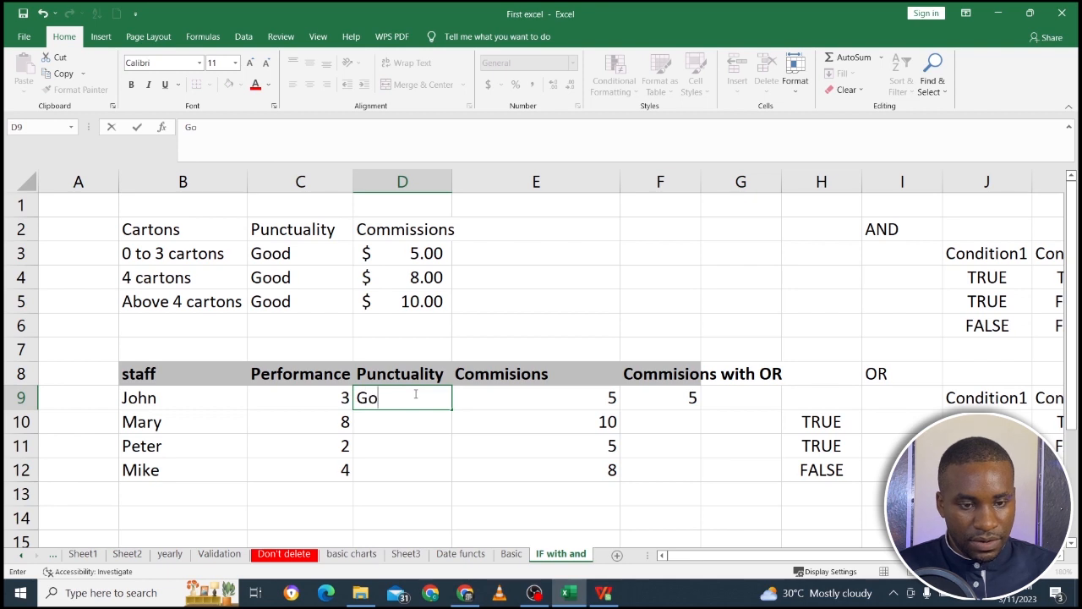
{"action": "key", "text": "Return"}
{"action": "type", "text": "Bad"}
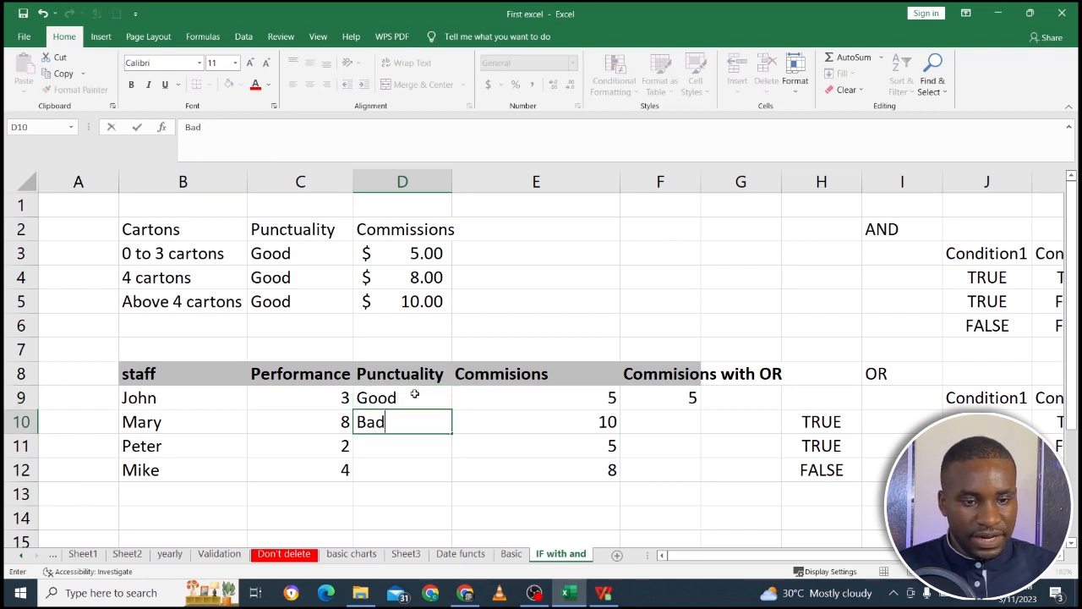
{"action": "key", "text": "Return"}
{"action": "type", "text": "Good"}
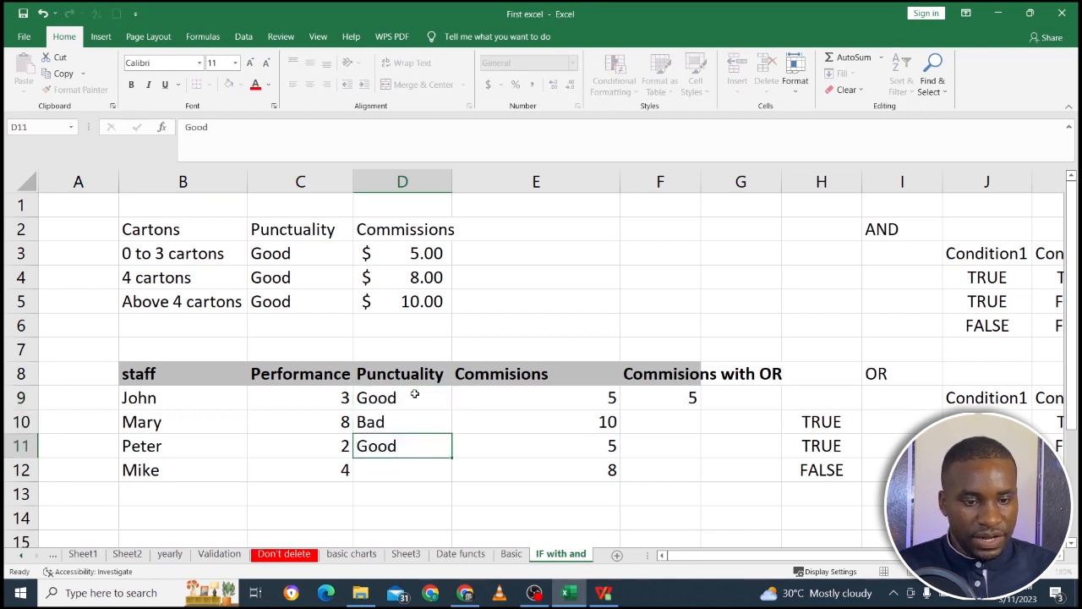
{"action": "key", "text": "Return"}
{"action": "type", "text": "Bad"}
{"action": "key", "text": "Return"}
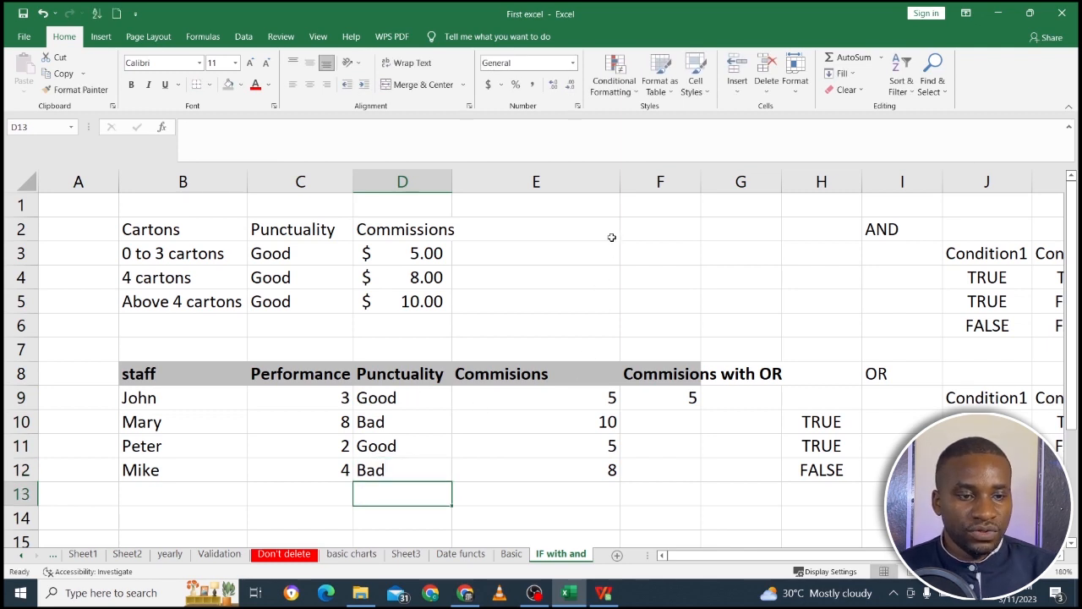
Narrow column E slightly and review the performance and punctuality entries in rows 9 and 10.
{"action": "left_click_drag", "start_coordinate": [620, 181], "coordinate": [585, 180]}
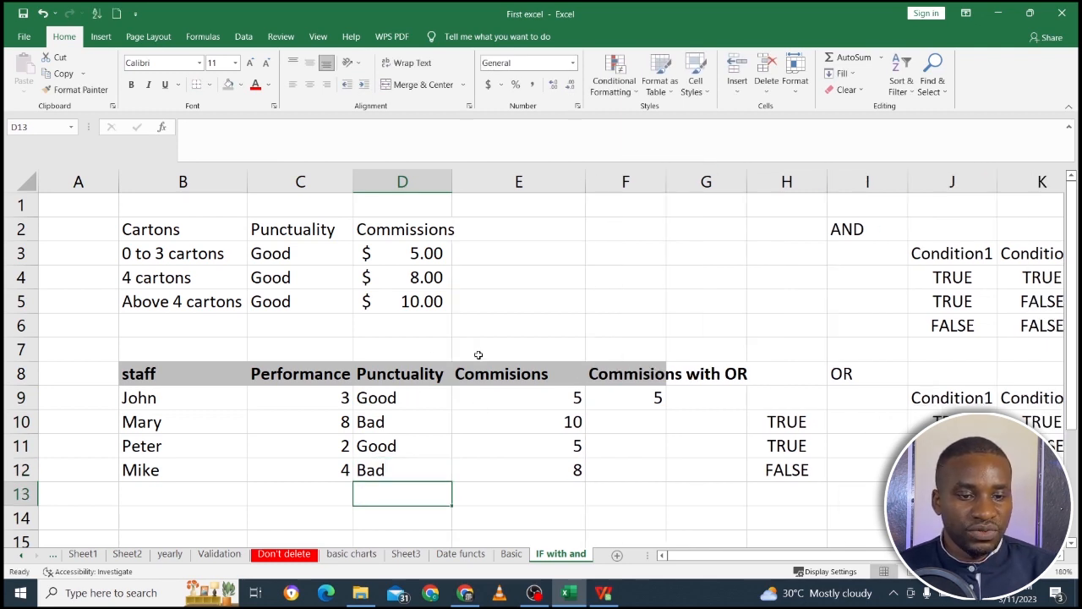
{"action": "left_click", "coordinate": [314, 394]}
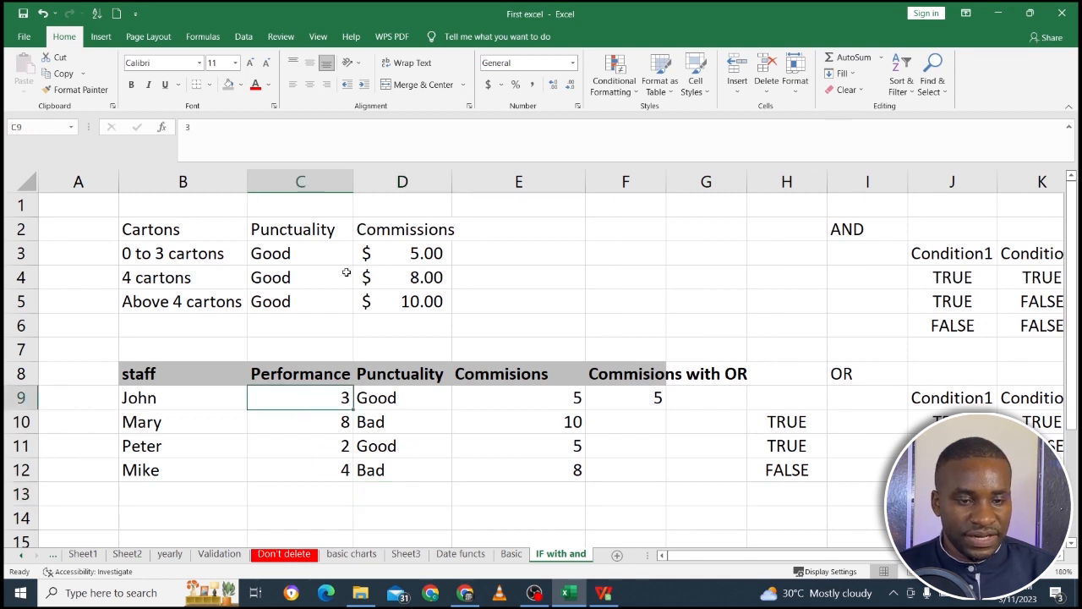
{"action": "left_click", "coordinate": [412, 395]}
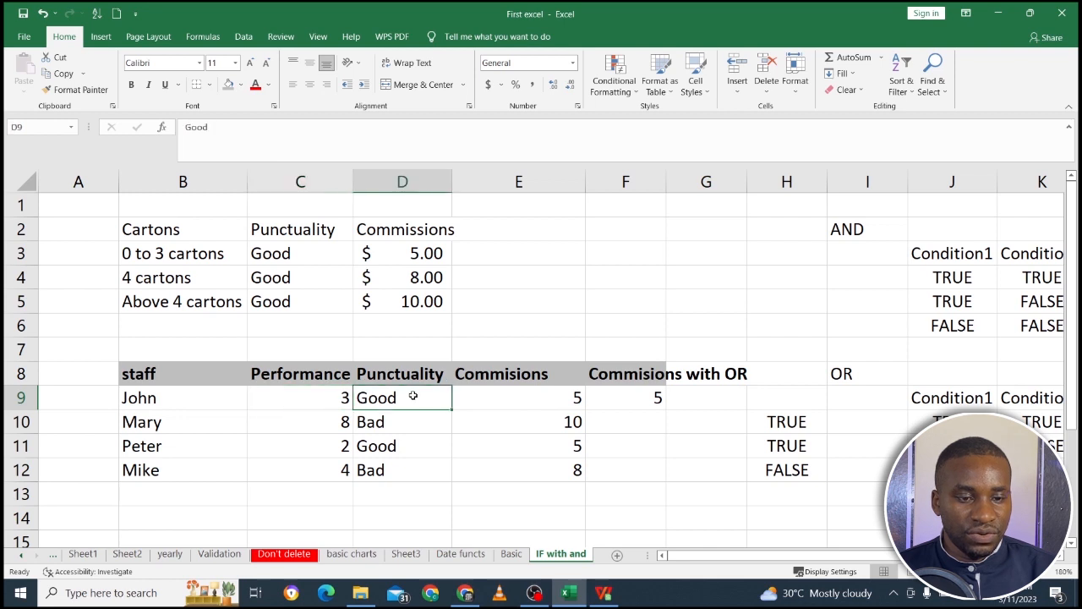
{"action": "left_click", "coordinate": [636, 407]}
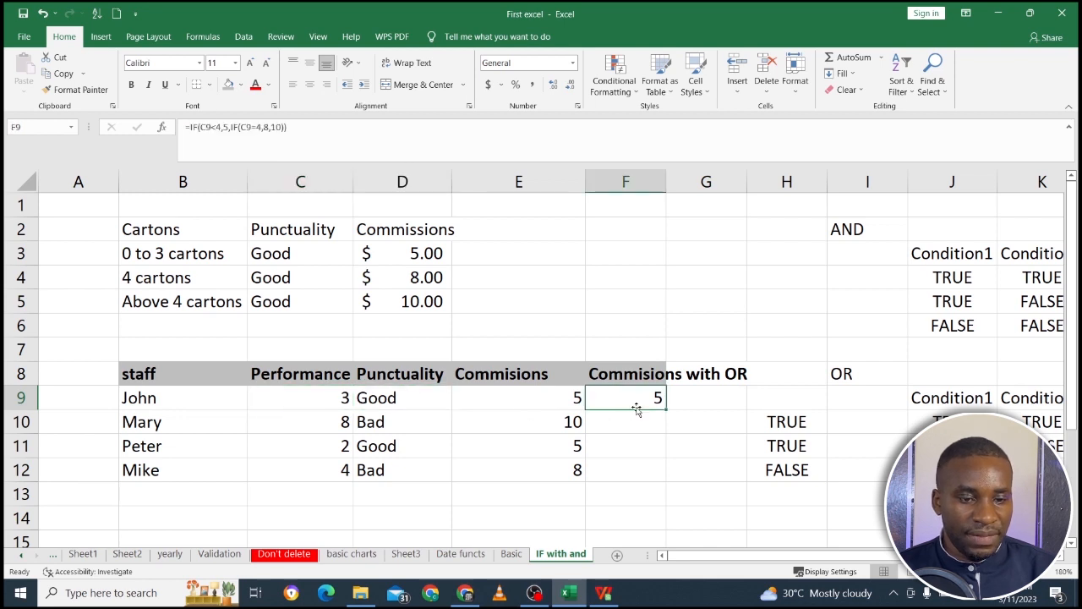
{"action": "left_click", "coordinate": [323, 418]}
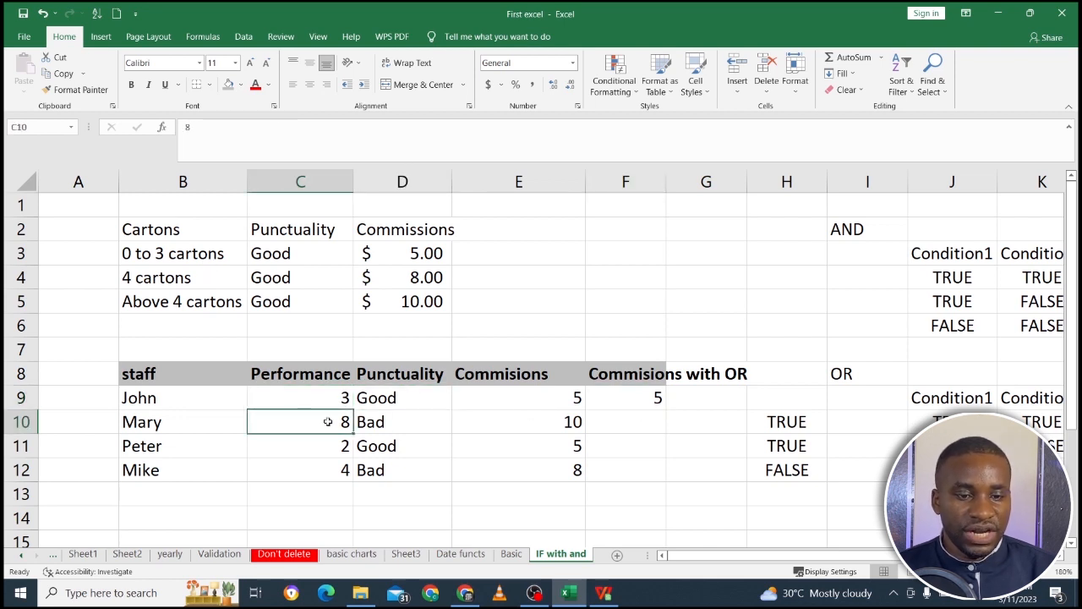
{"action": "left_click", "coordinate": [390, 420]}
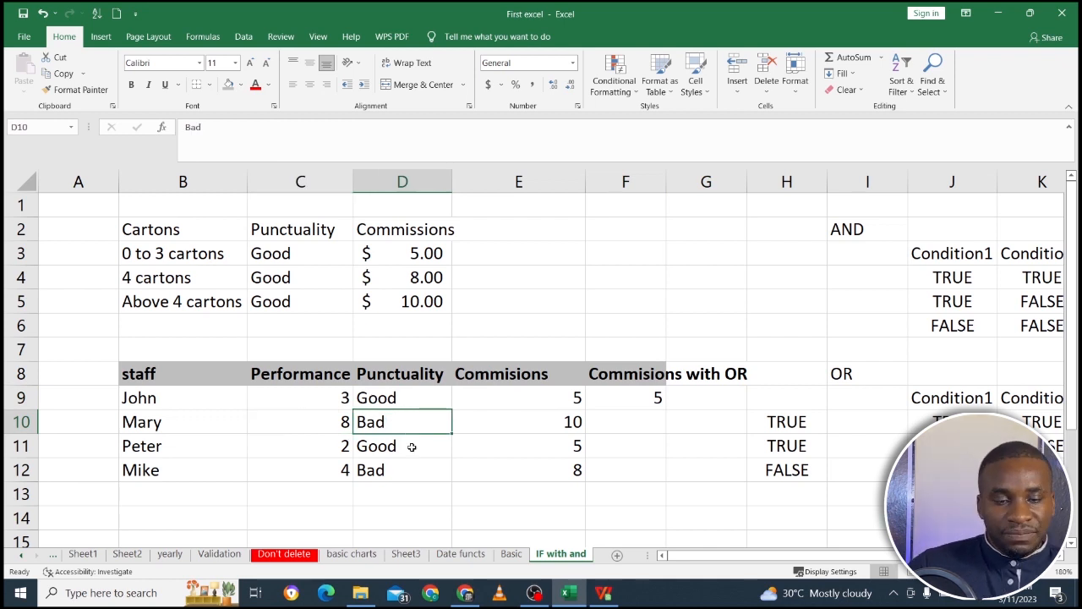
{"action": "left_click", "coordinate": [335, 416]}
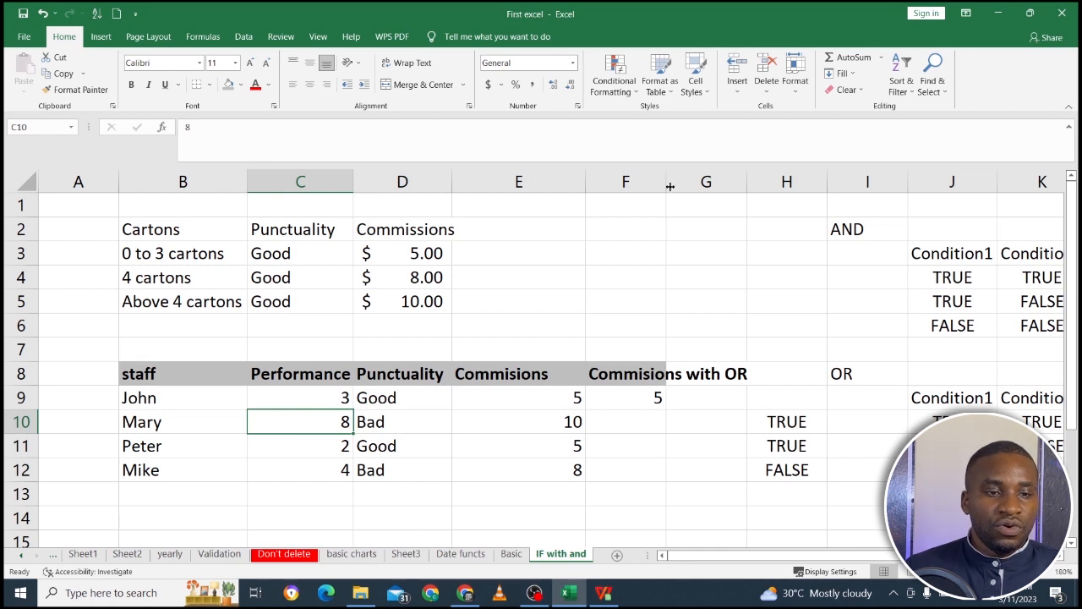
Widen column F to fit the Commisions with OR header and check the formula in F9.
{"action": "left_click_drag", "start_coordinate": [666, 182], "coordinate": [780, 218]}
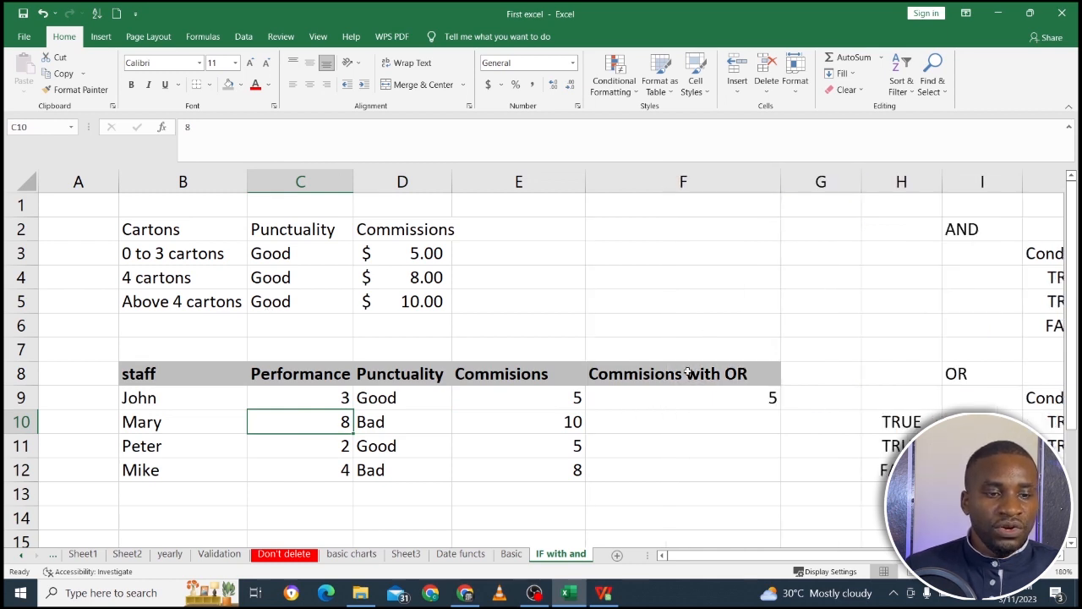
{"action": "left_click", "coordinate": [676, 419]}
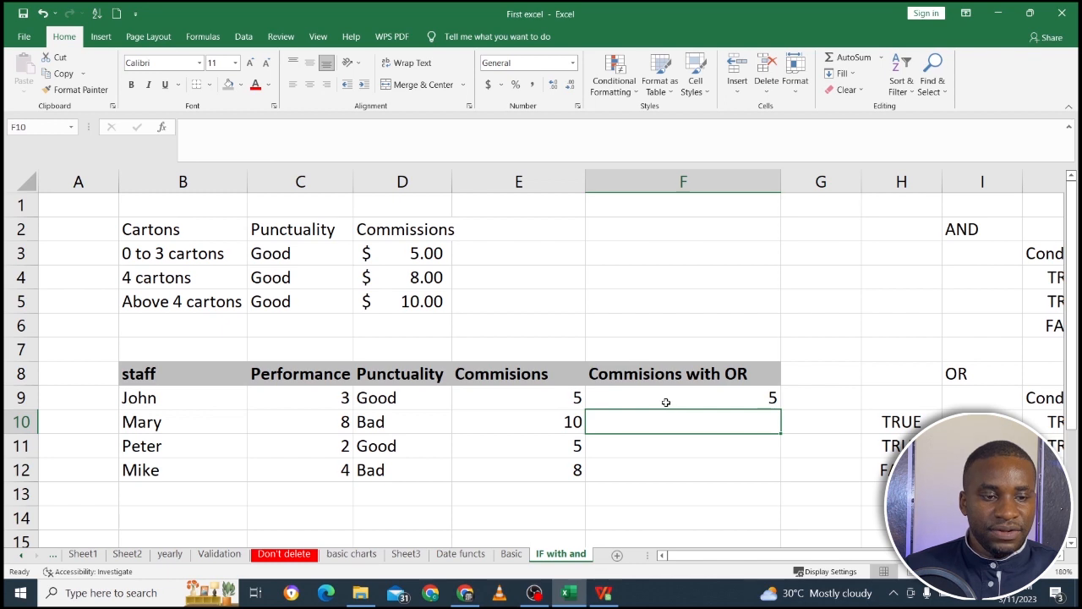
{"action": "left_click", "coordinate": [666, 401]}
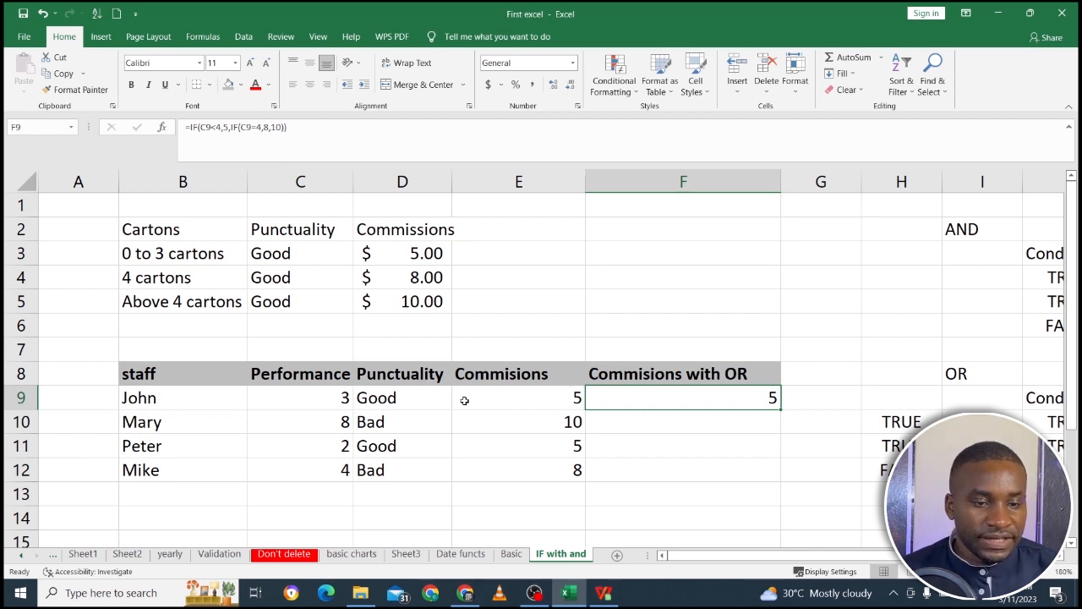
Compare the Punctuality and Performance columns across rows 8 to 12 as the two conditions for OR.
{"action": "left_click_drag", "start_coordinate": [421, 376], "coordinate": [424, 465]}
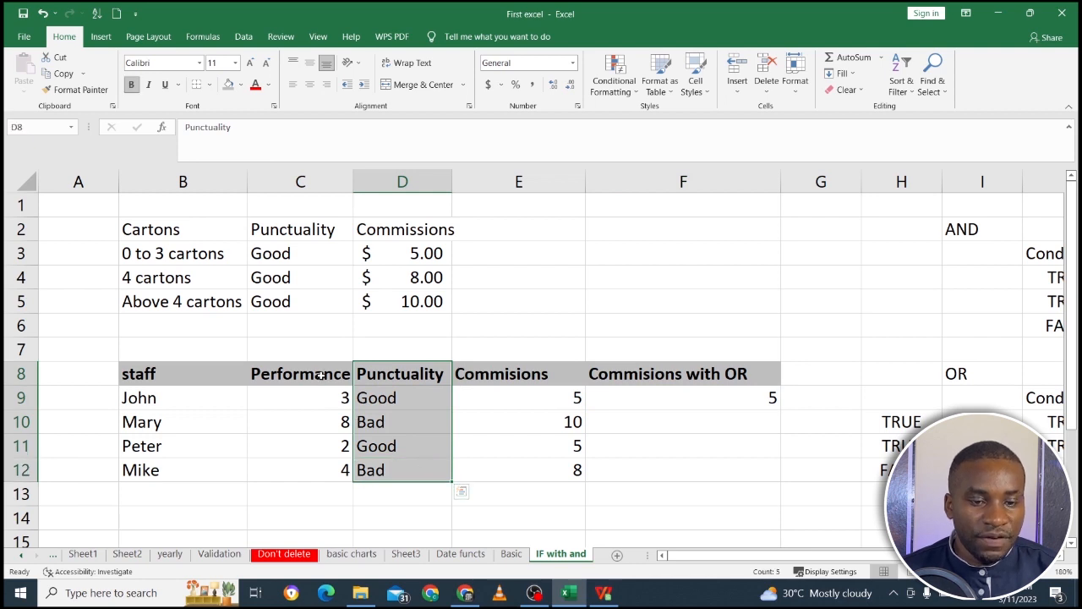
{"action": "left_click_drag", "start_coordinate": [318, 380], "coordinate": [341, 469]}
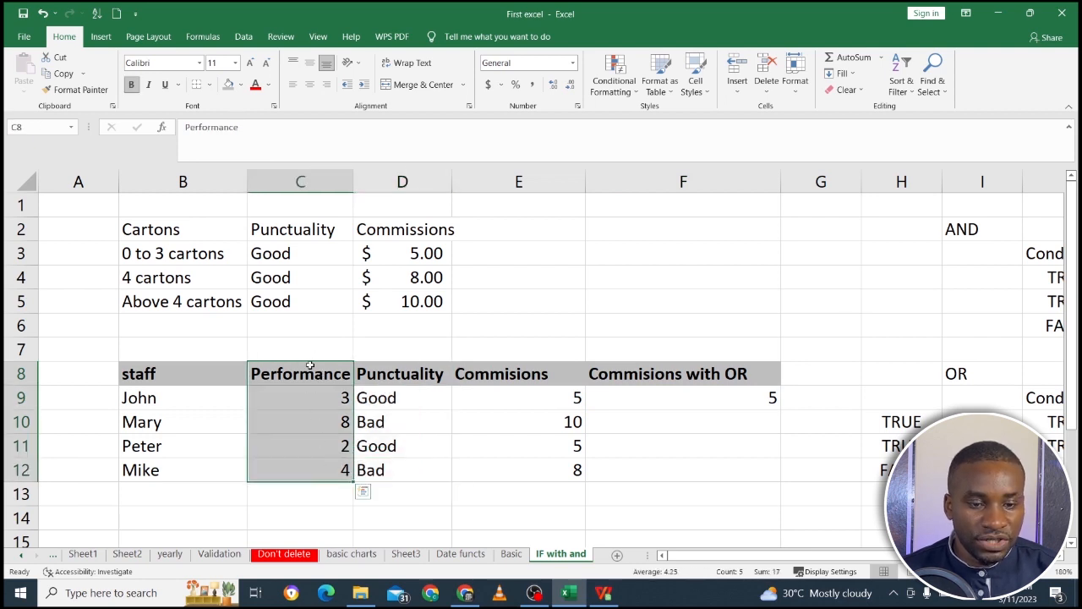
{"action": "left_click_drag", "start_coordinate": [309, 367], "coordinate": [316, 462]}
{"action": "left_click_drag", "start_coordinate": [393, 382], "coordinate": [389, 466]}
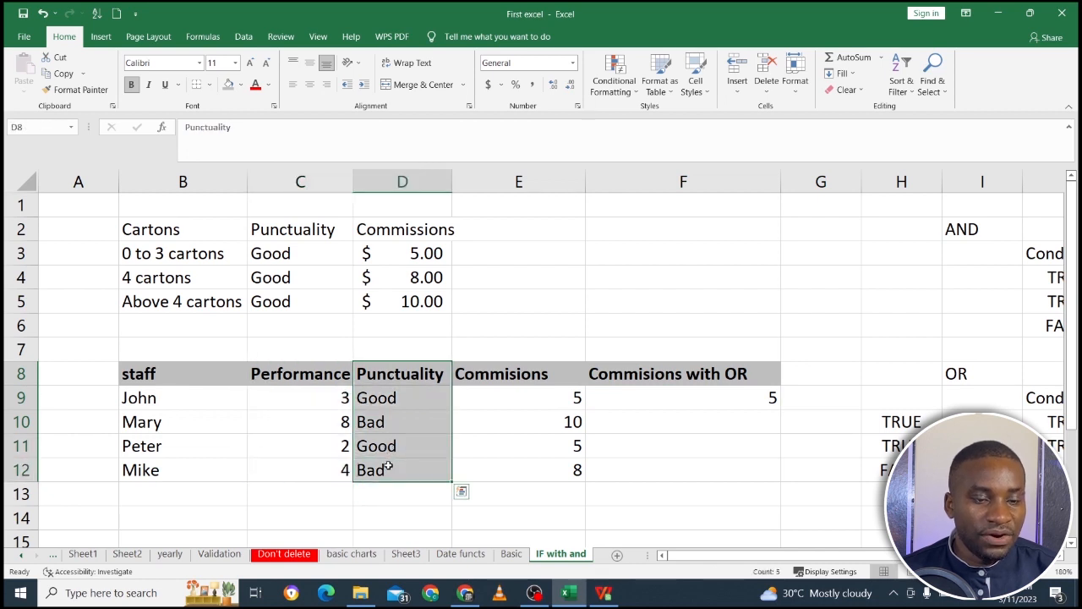
Edit the formula in F9 and open an OR function in front of the C9<4 test of the first IF.
{"action": "left_click", "coordinate": [647, 404]}
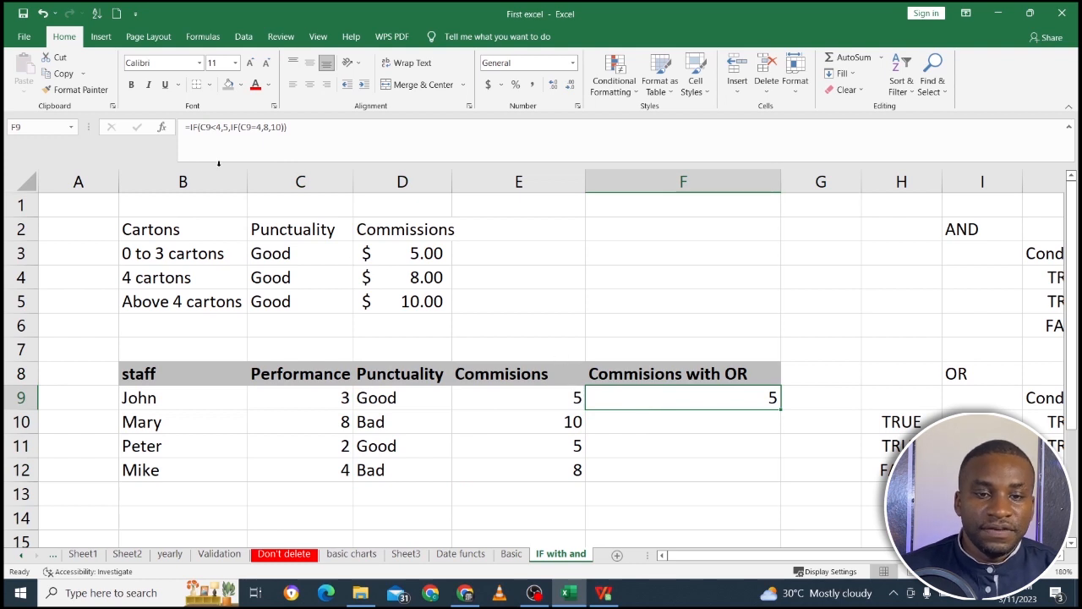
{"action": "left_click", "coordinate": [221, 127]}
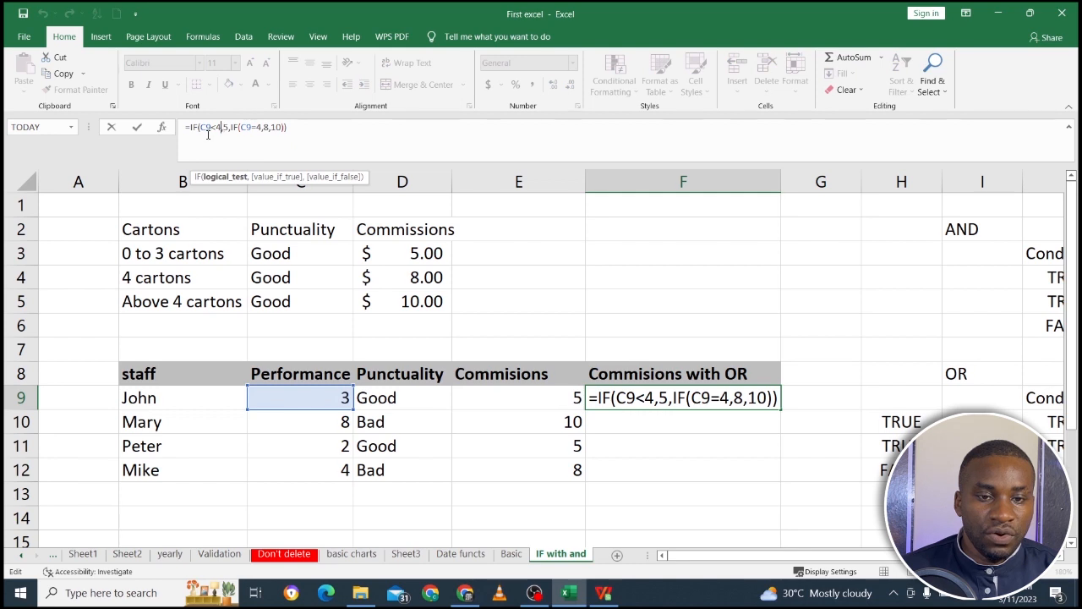
{"action": "left_click", "coordinate": [200, 131]}
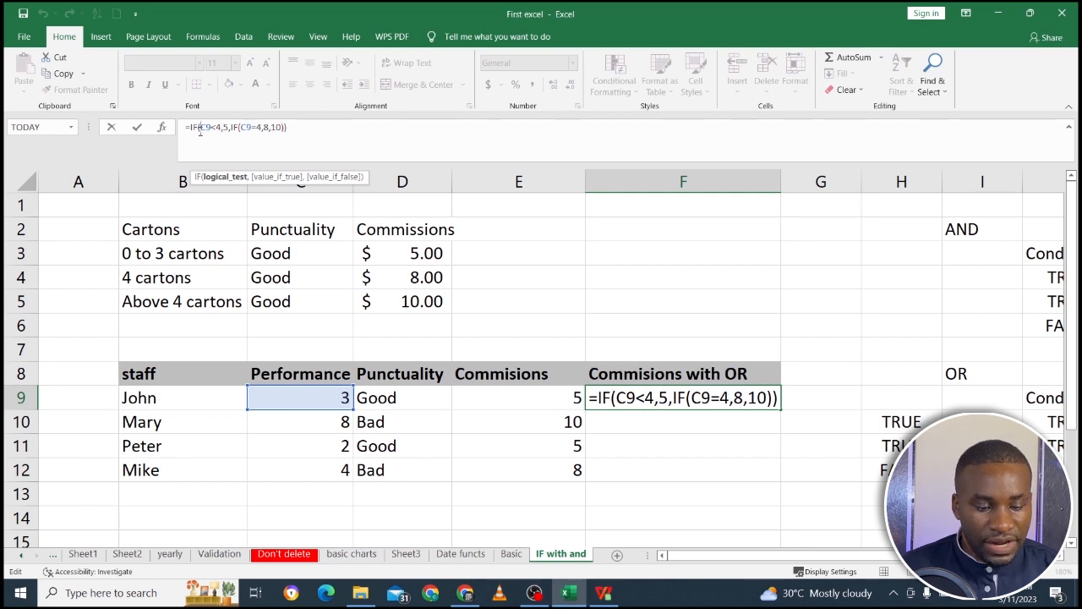
{"action": "type", "text": "or"}
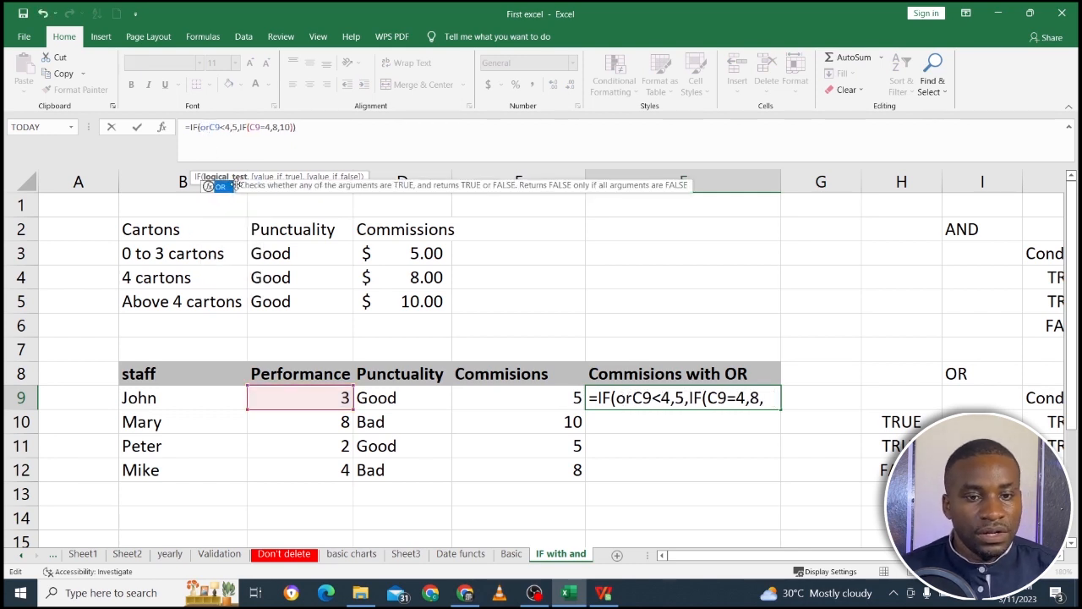
{"action": "double_click", "coordinate": [220, 186]}
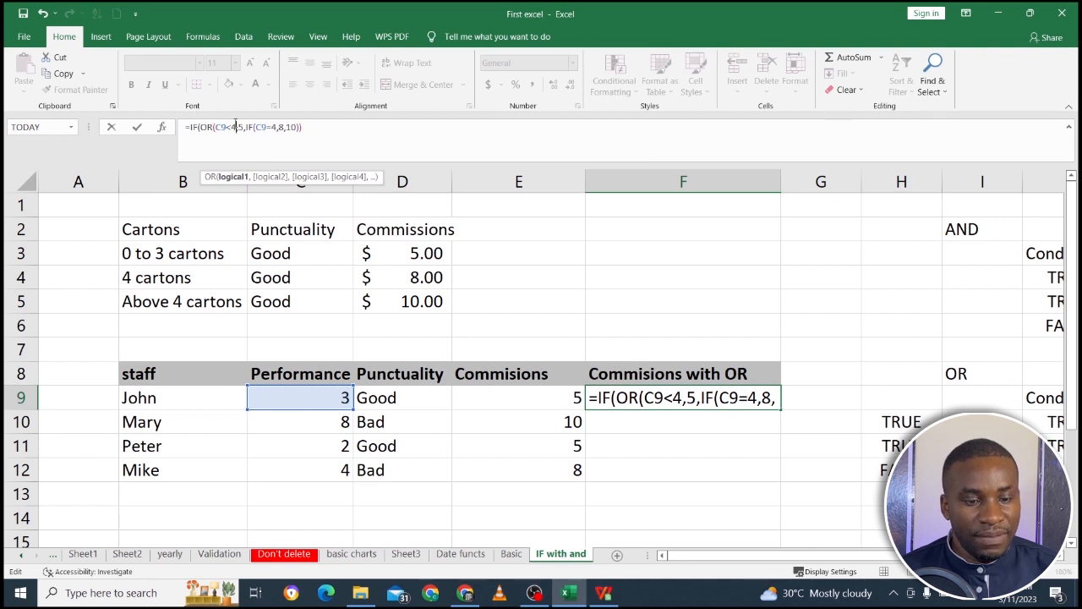
Add D9="Good" as the second condition after C9<4, close the first OR, and review both conditions and the value 5.
{"action": "type", "text": ","}
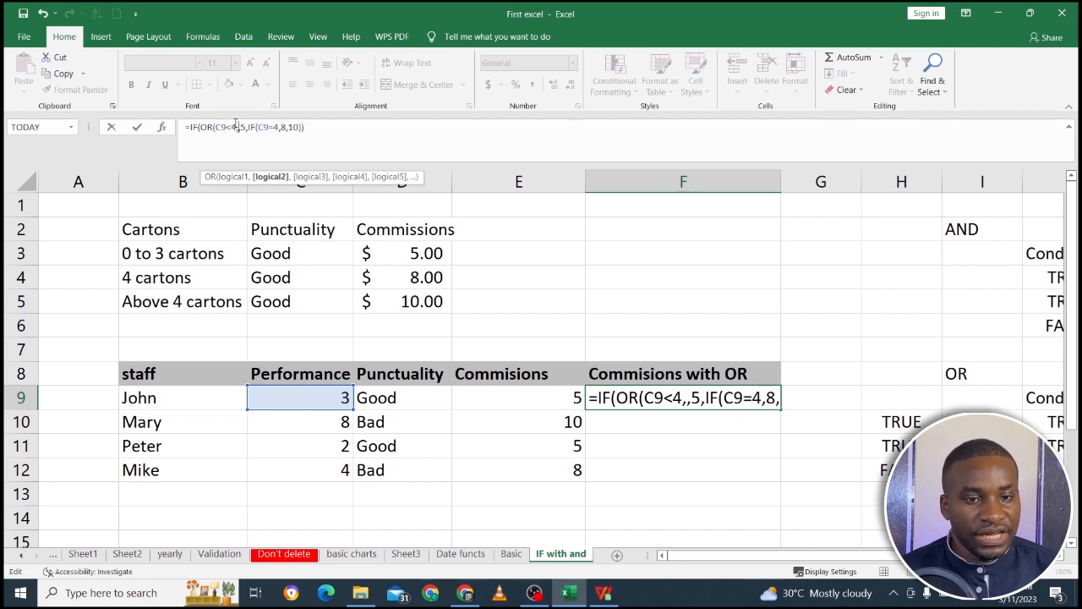
{"action": "left_click", "coordinate": [393, 397]}
{"action": "type", "text": "="}
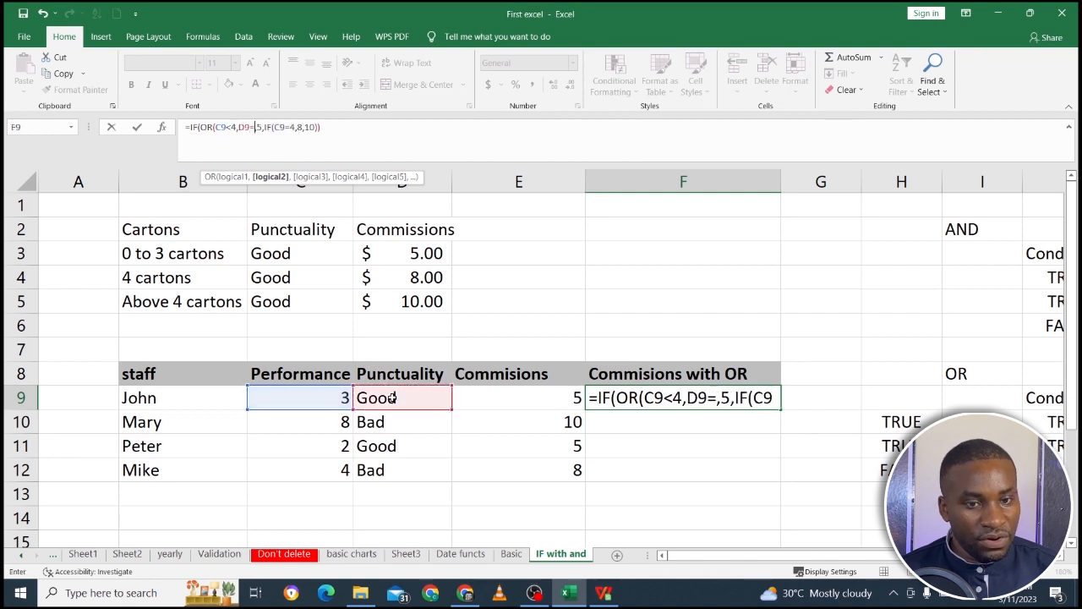
{"action": "type", "text": "\""}
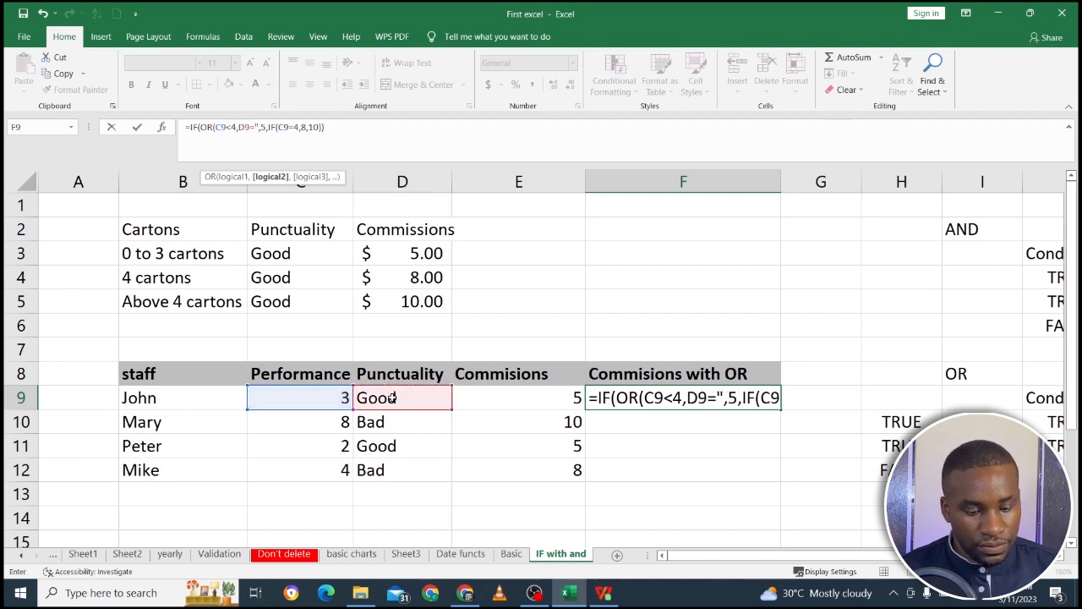
{"action": "type", "text": "Goo"}
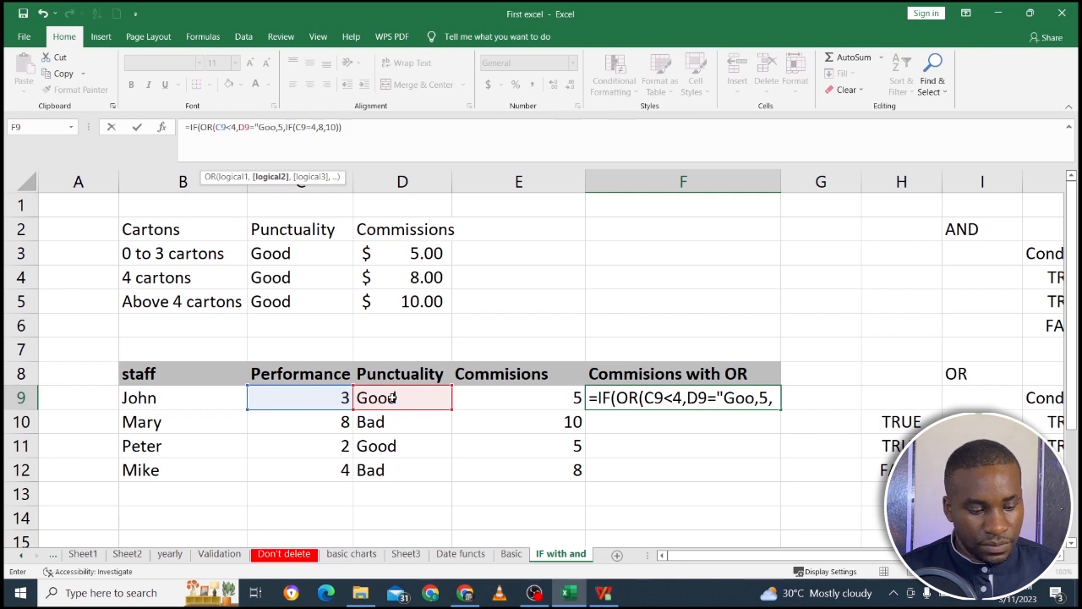
{"action": "type", "text": "d\""}
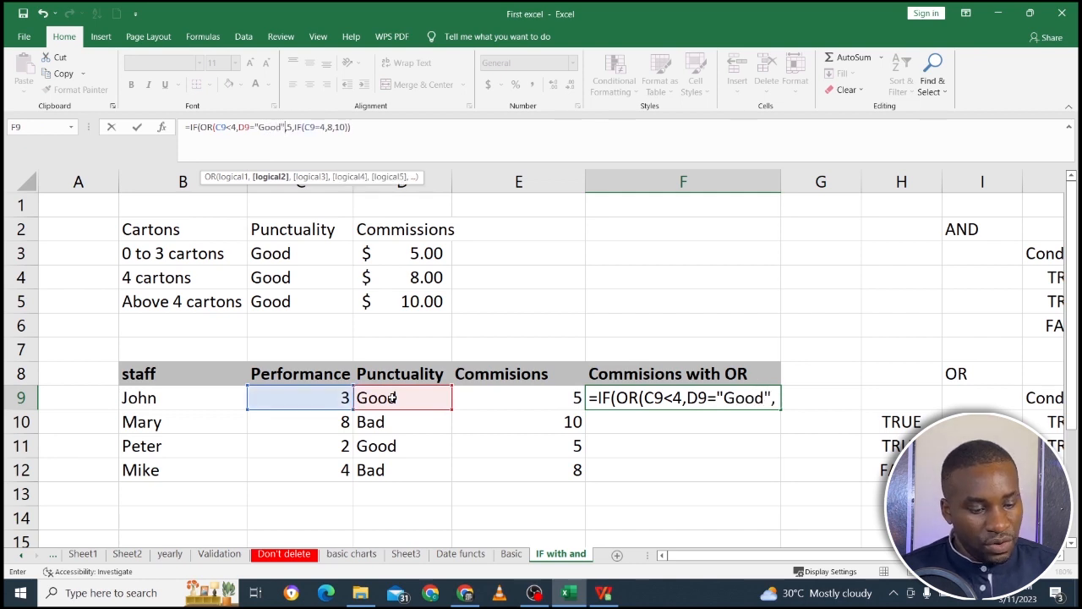
{"action": "type", "text": ")"}
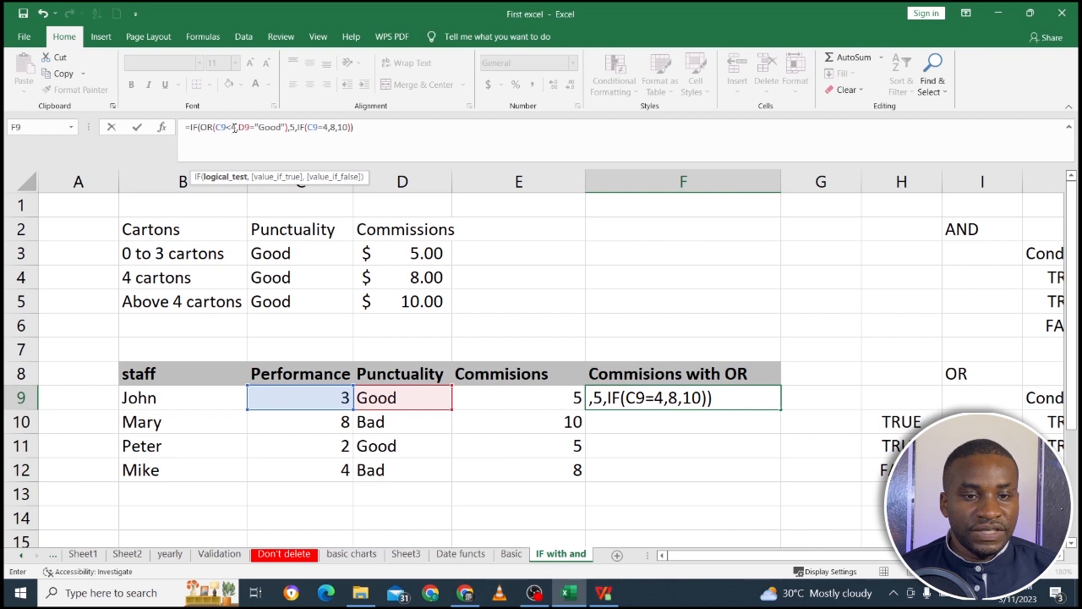
{"action": "left_click_drag", "start_coordinate": [236, 126], "coordinate": [214, 127]}
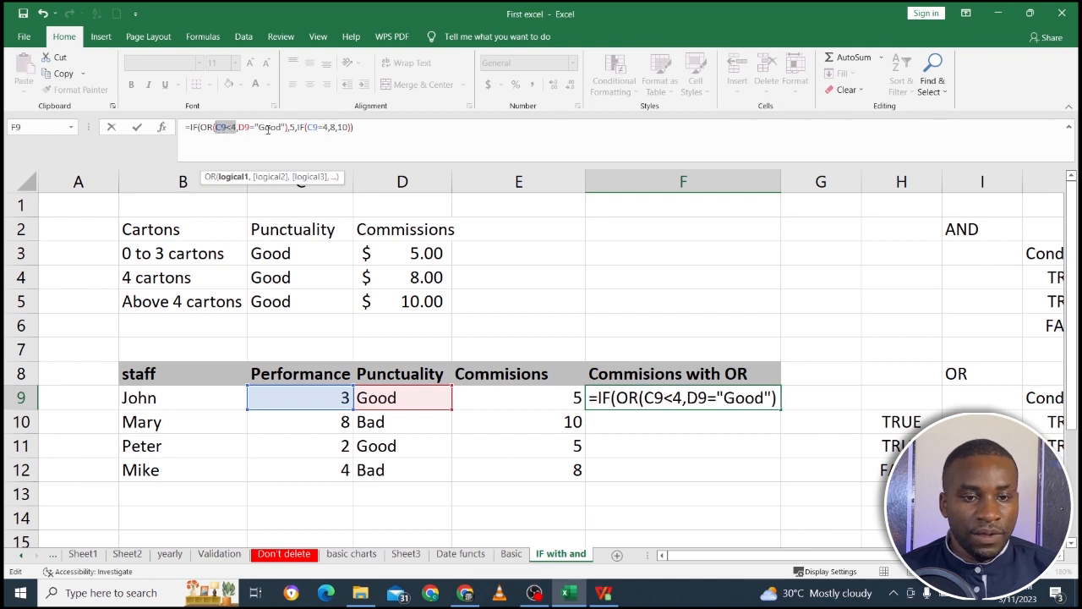
{"action": "left_click_drag", "start_coordinate": [286, 127], "coordinate": [240, 127]}
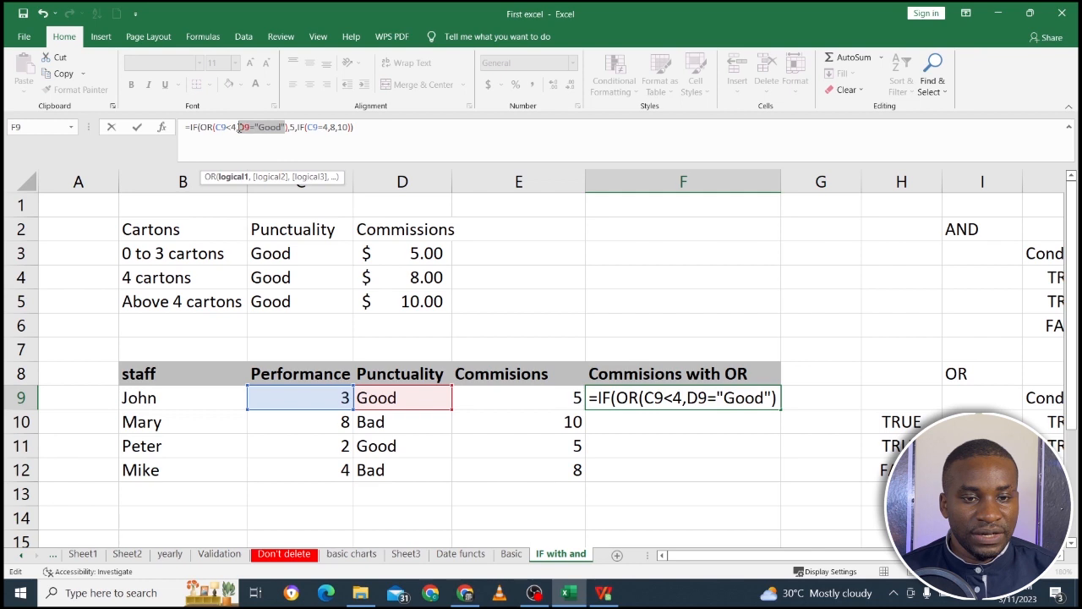
{"action": "left_click", "coordinate": [295, 127]}
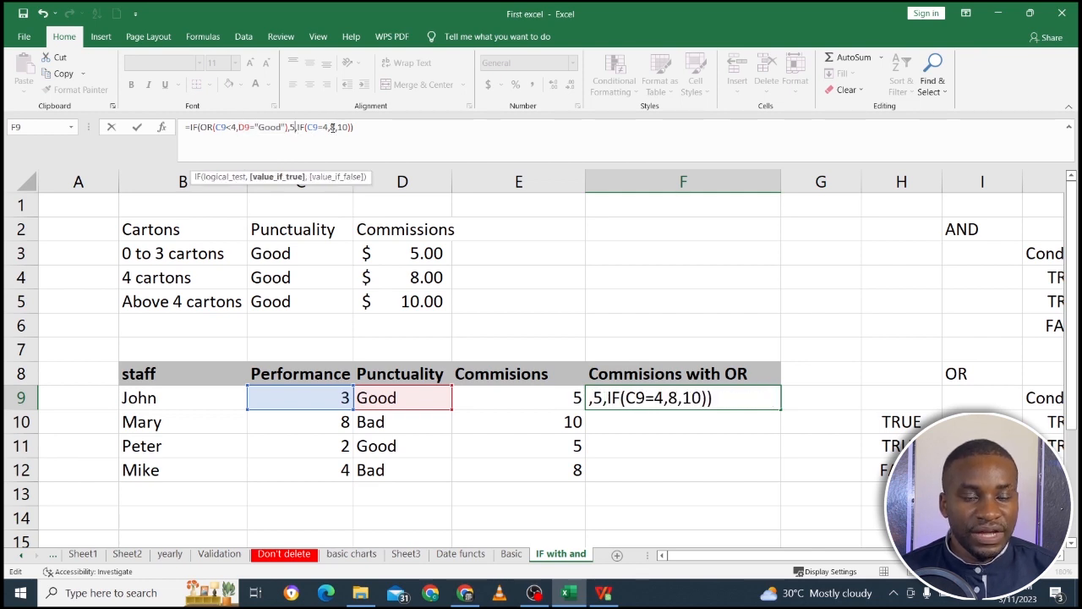
Open an OR function in front of the C9=4 test of the nested IF in F9.
{"action": "left_click", "coordinate": [307, 126]}
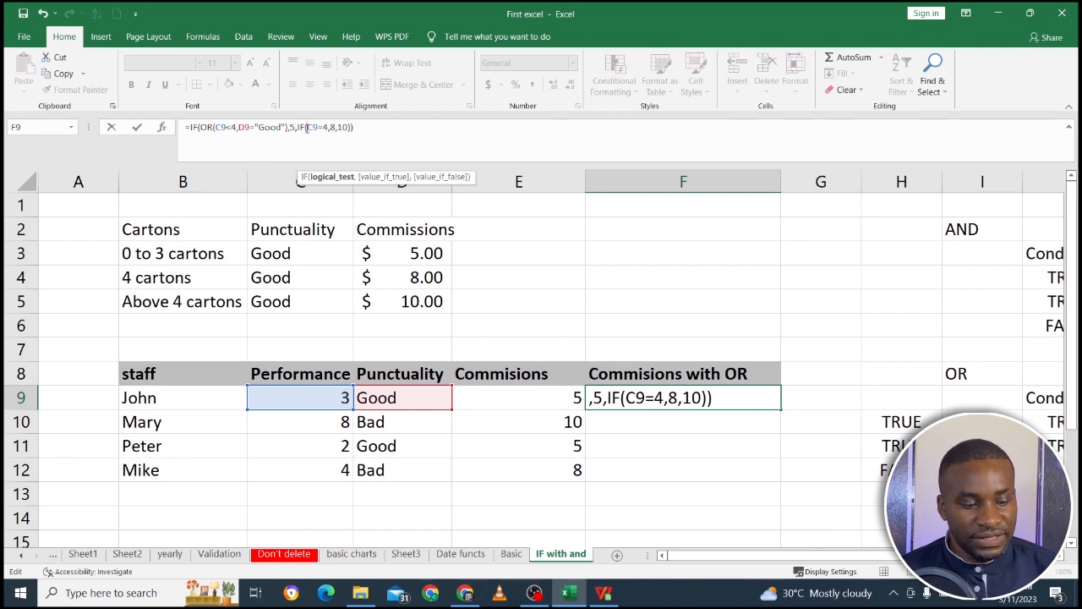
{"action": "type", "text": "or"}
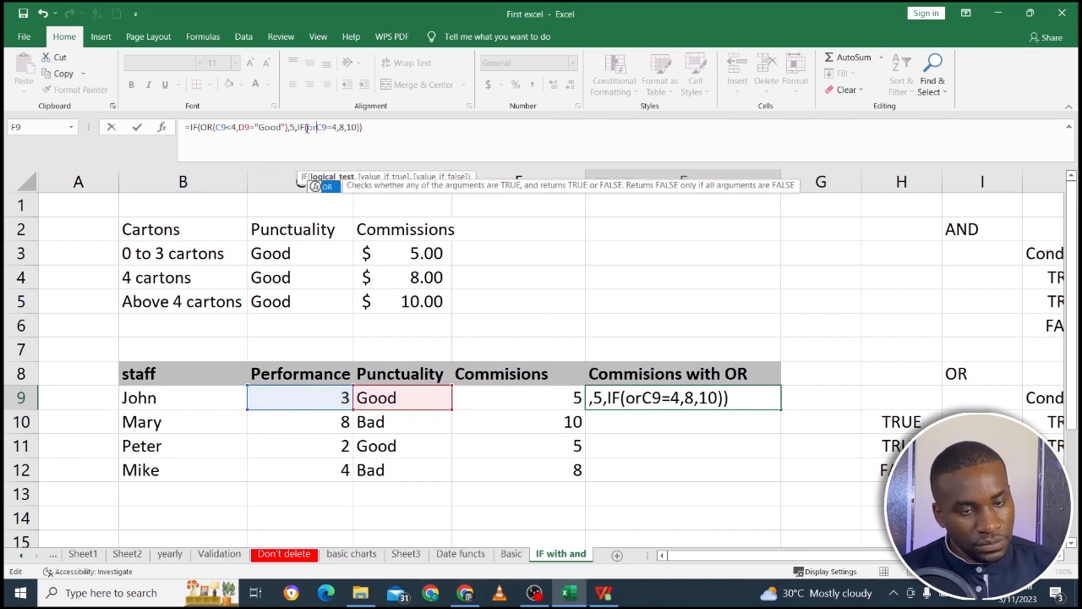
{"action": "type", "text": "("}
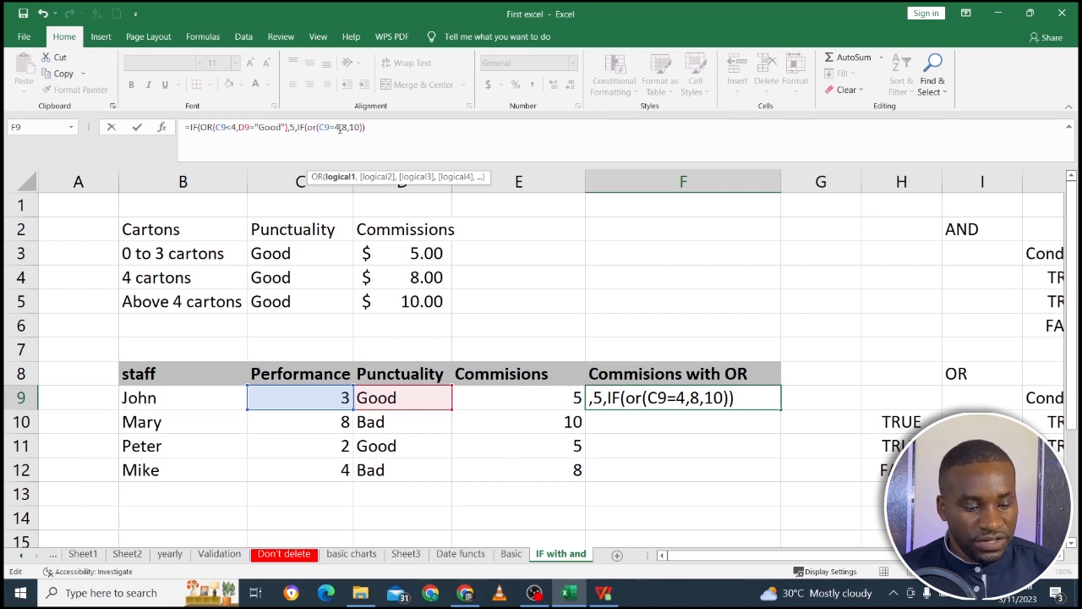
Add D9="Good" as the second condition after C9=4, close the nested OR, and review its conditions and the value 8.
{"action": "left_click", "coordinate": [339, 126]}
{"action": "type", "text": ","}
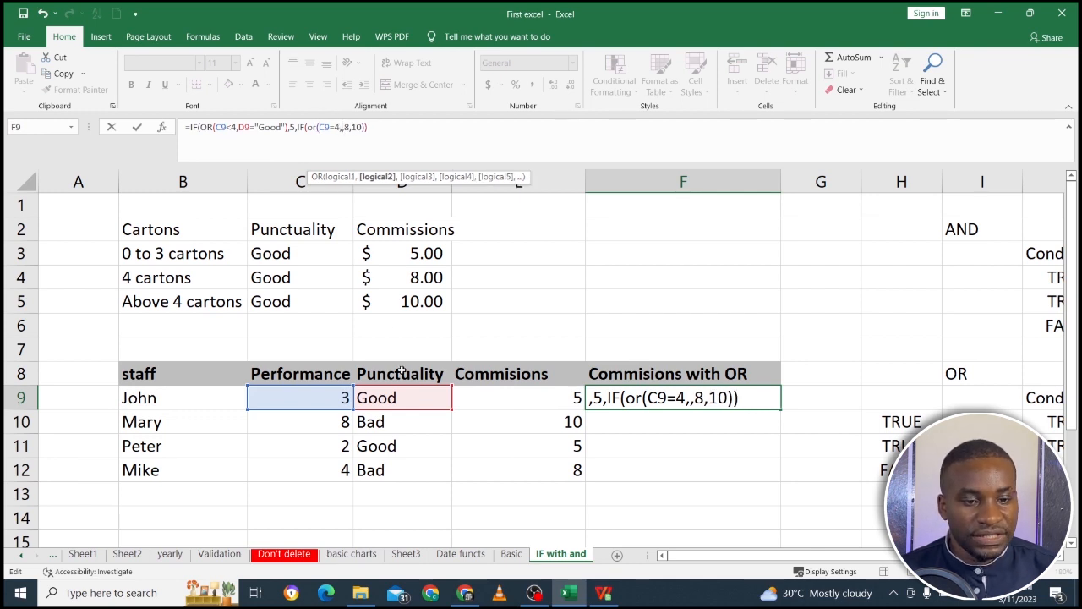
{"action": "left_click", "coordinate": [405, 395]}
{"action": "type", "text": "="}
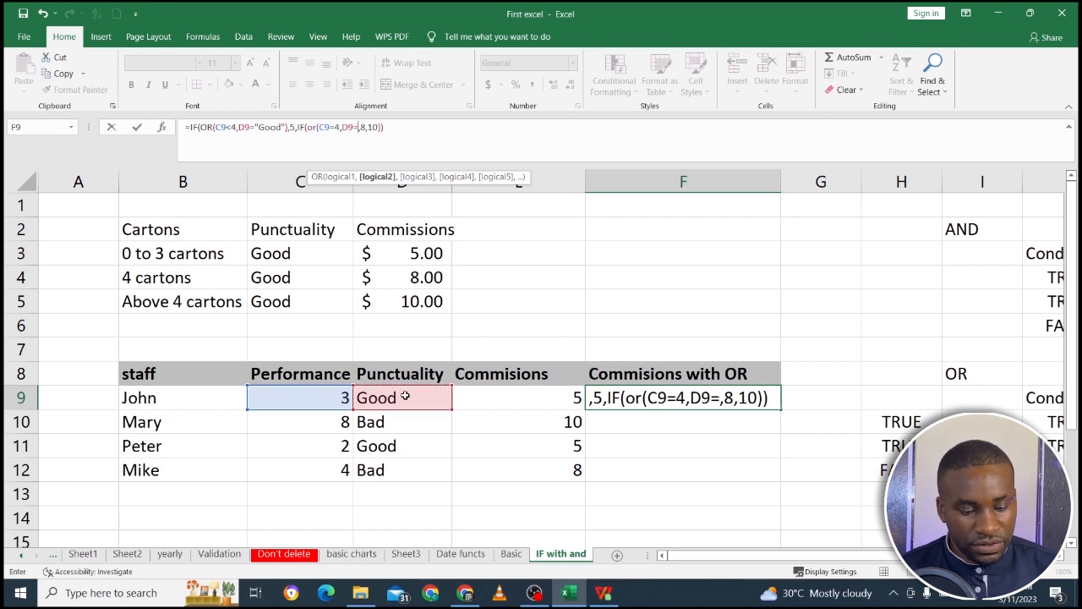
{"action": "type", "text": "\"Good"}
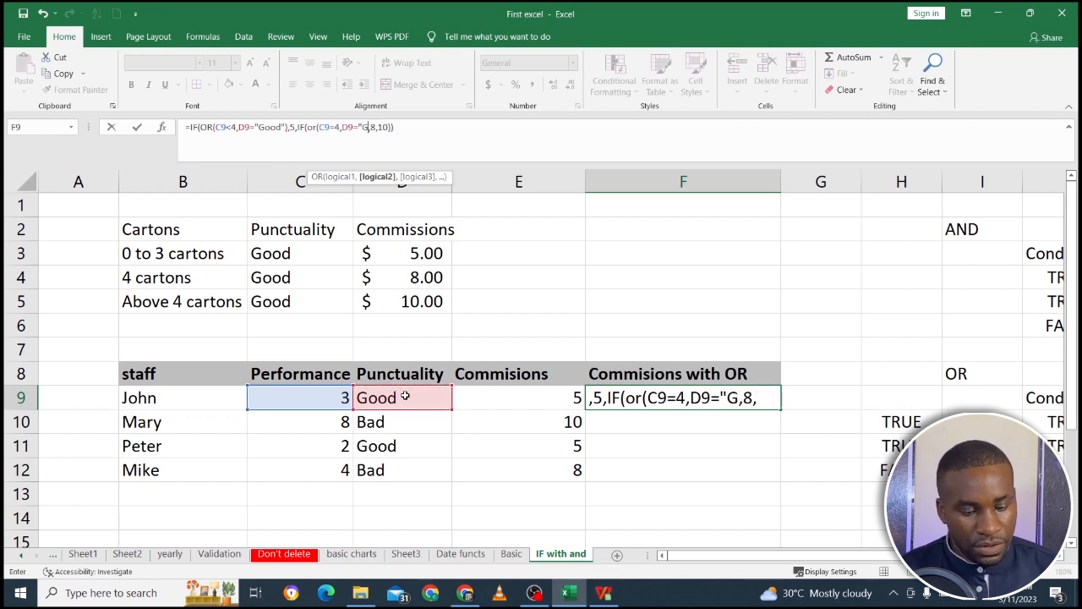
{"action": "type", "text": "\""}
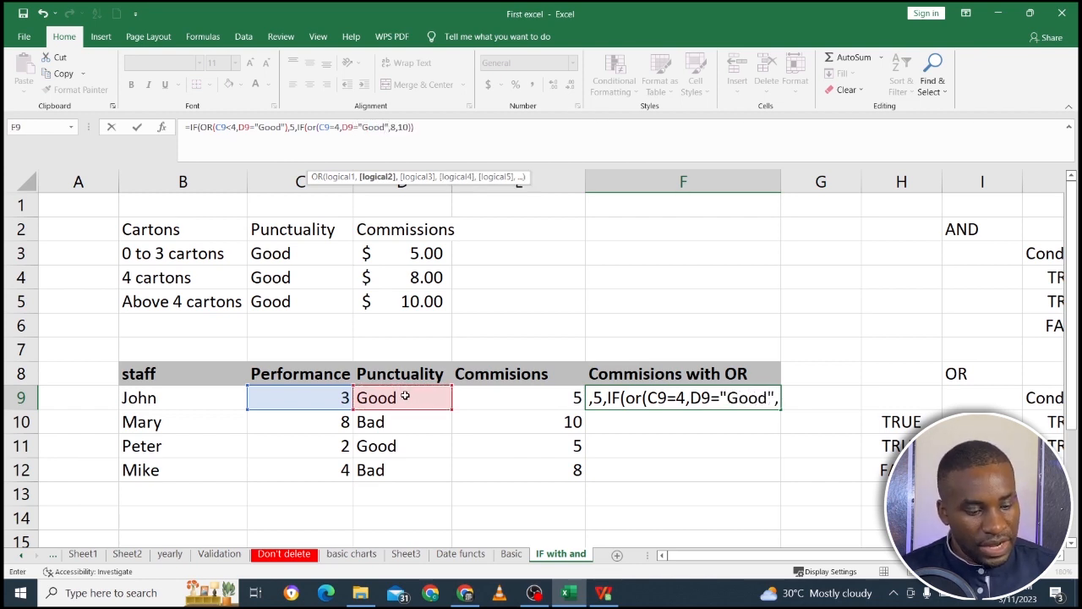
{"action": "type", "text": ")"}
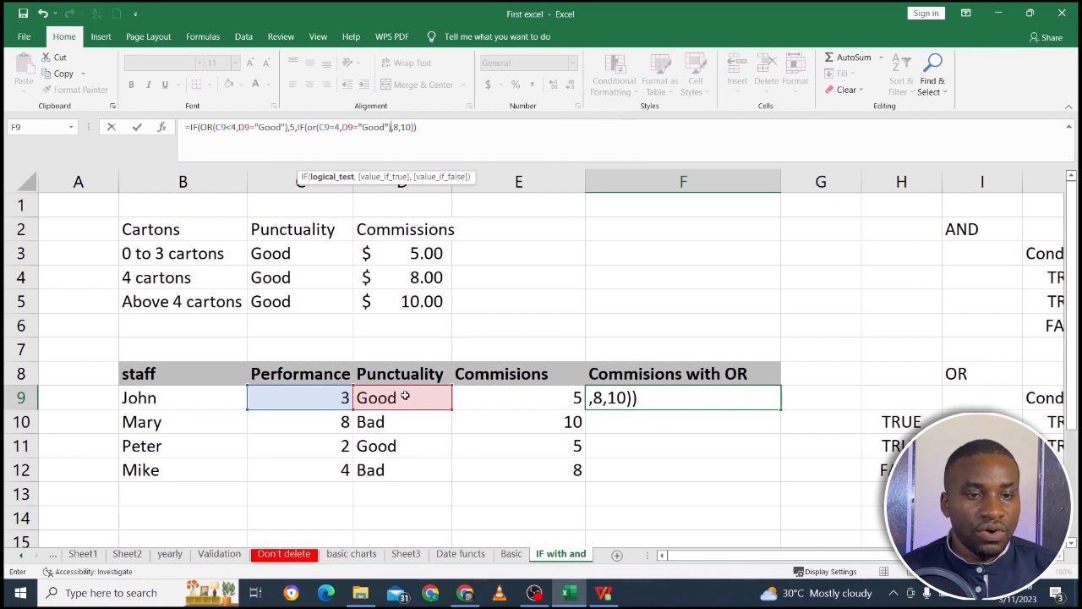
{"action": "left_click", "coordinate": [338, 127]}
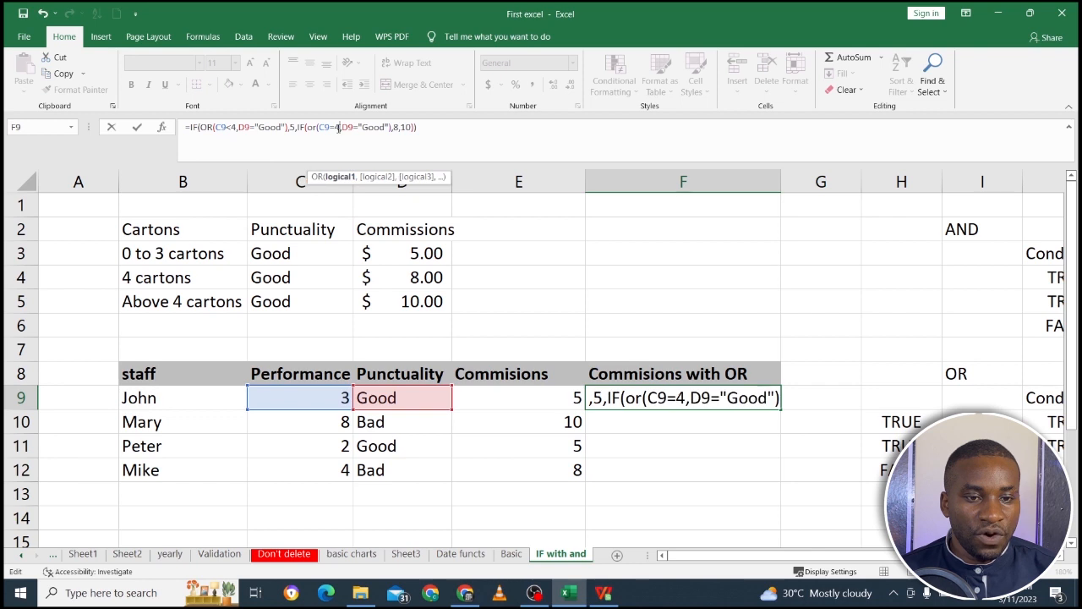
{"action": "left_click", "coordinate": [379, 127]}
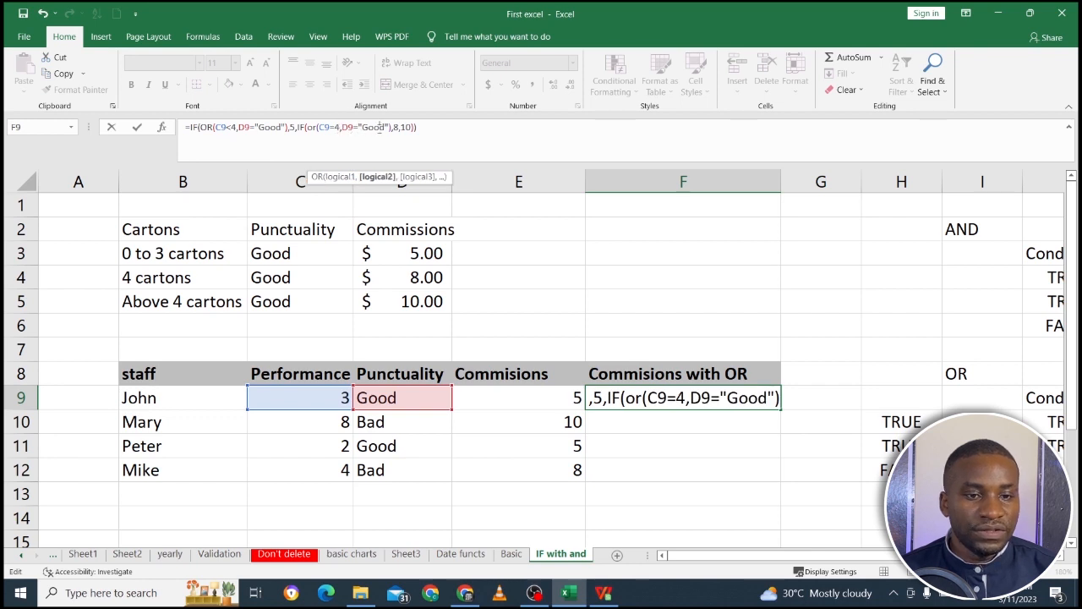
{"action": "left_click", "coordinate": [394, 127]}
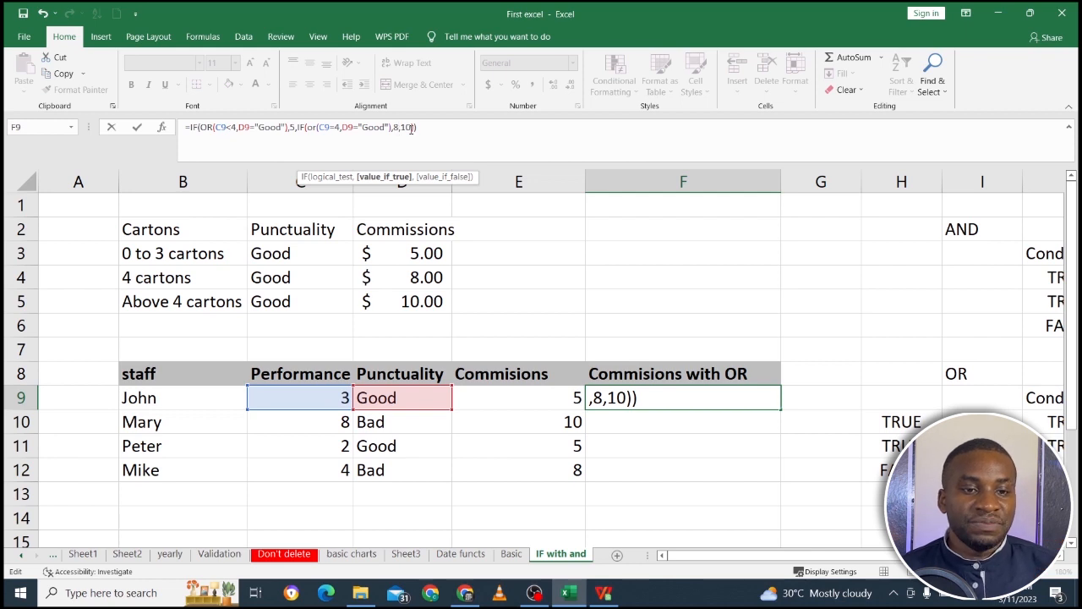
Insert a third IF with an open OR function before the value 10 in the F9 formula.
{"action": "left_click", "coordinate": [410, 128]}
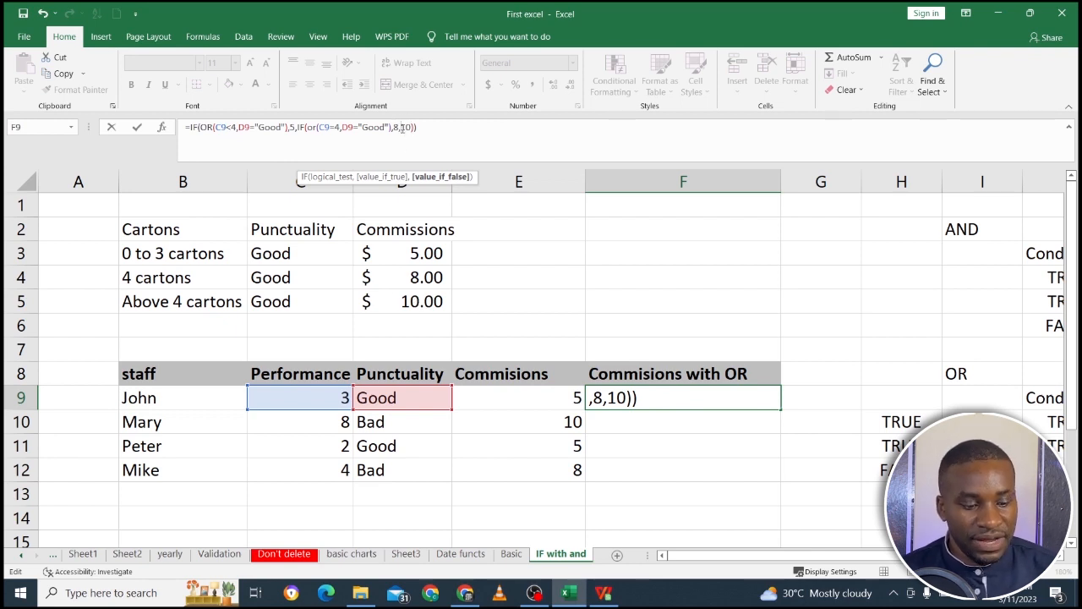
{"action": "type", "text": "if"}
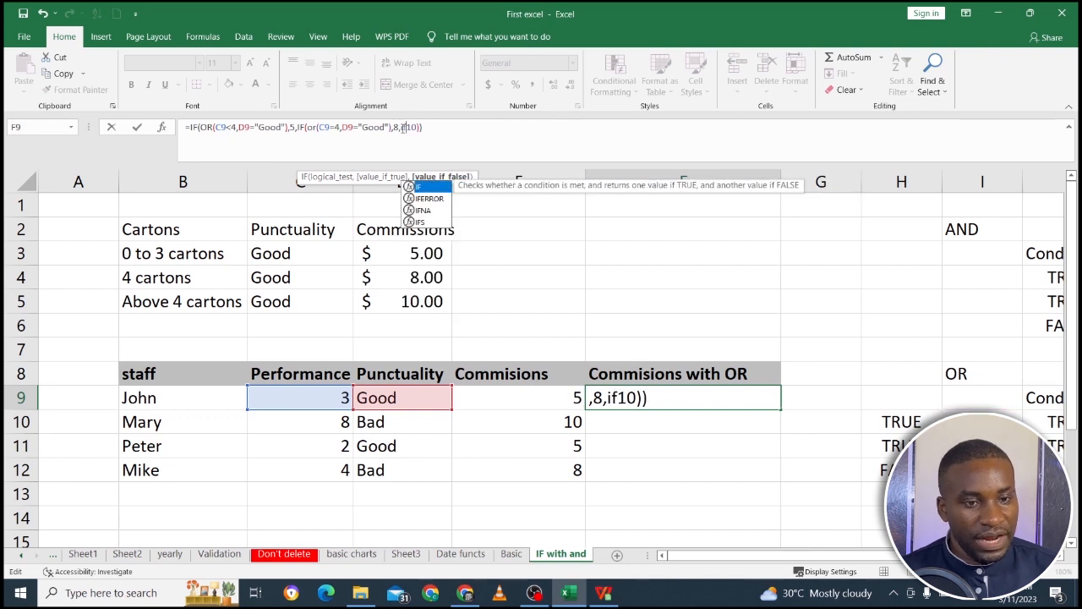
{"action": "type", "text": "("}
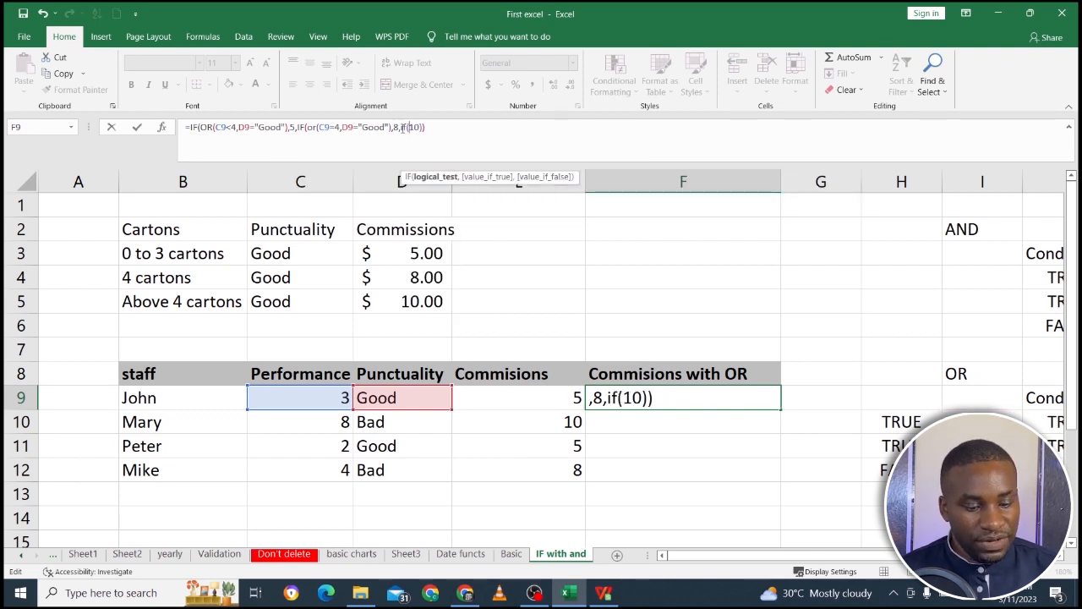
{"action": "type", "text": "or"}
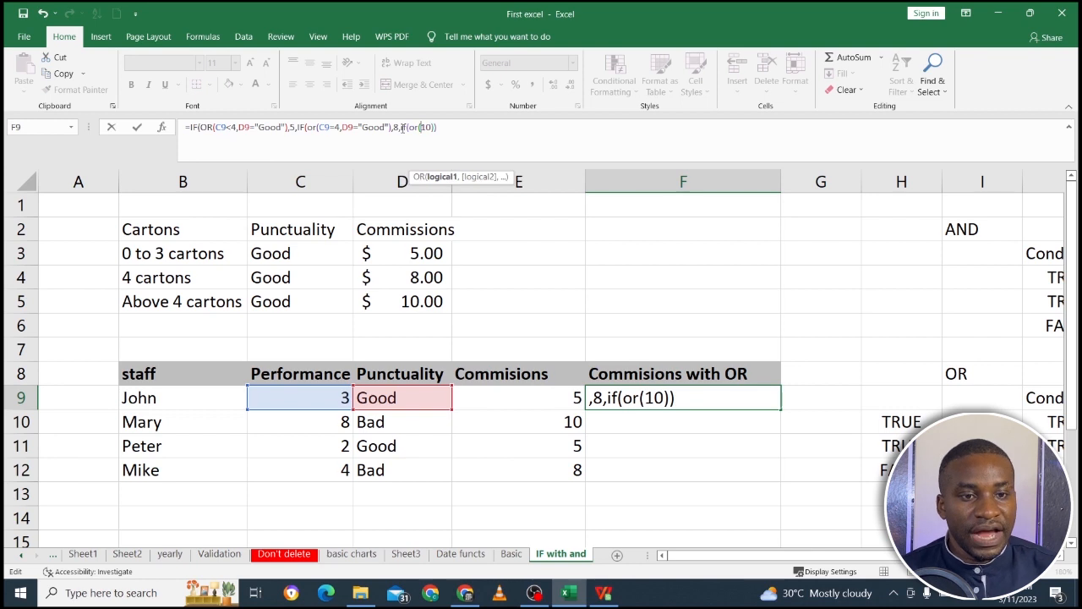
{"action": "type", "text": "("}
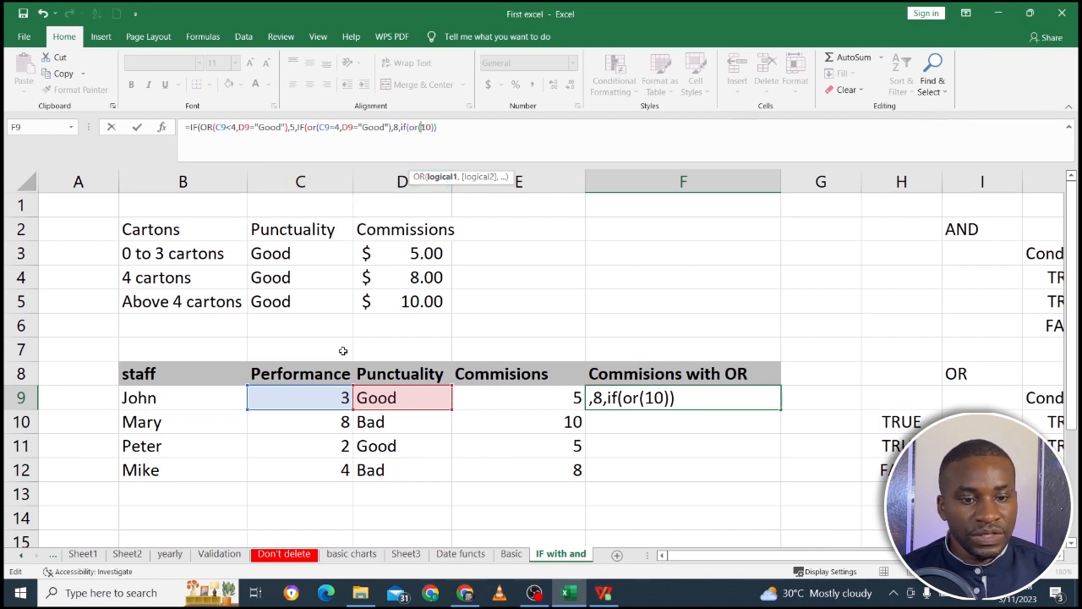
Enter C9>4 as the first condition of the third OR in the F9 formula.
{"action": "left_click", "coordinate": [331, 392]}
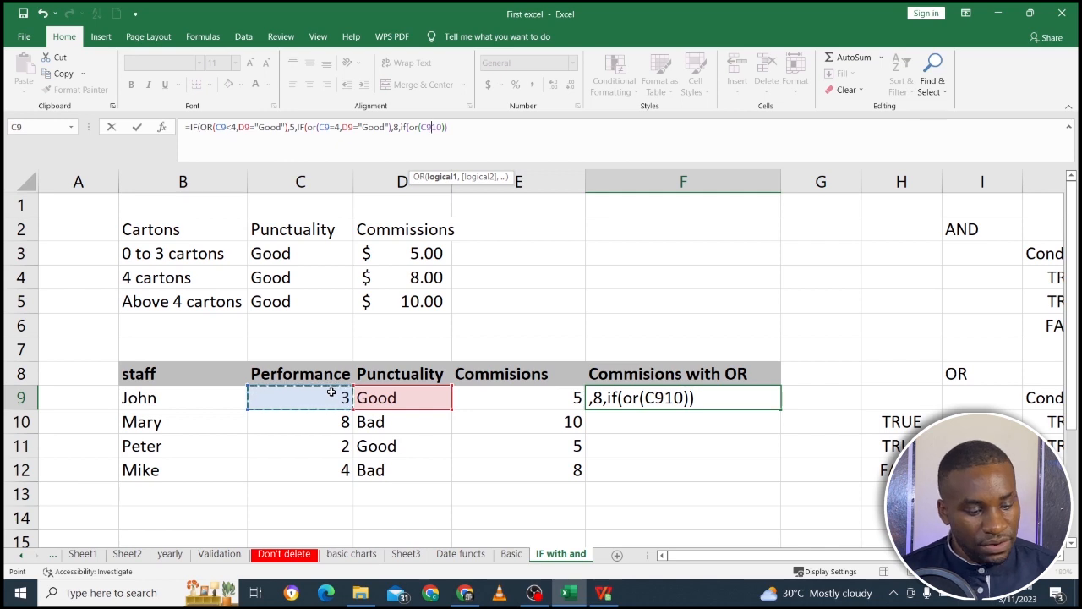
{"action": "type", "text": ">"}
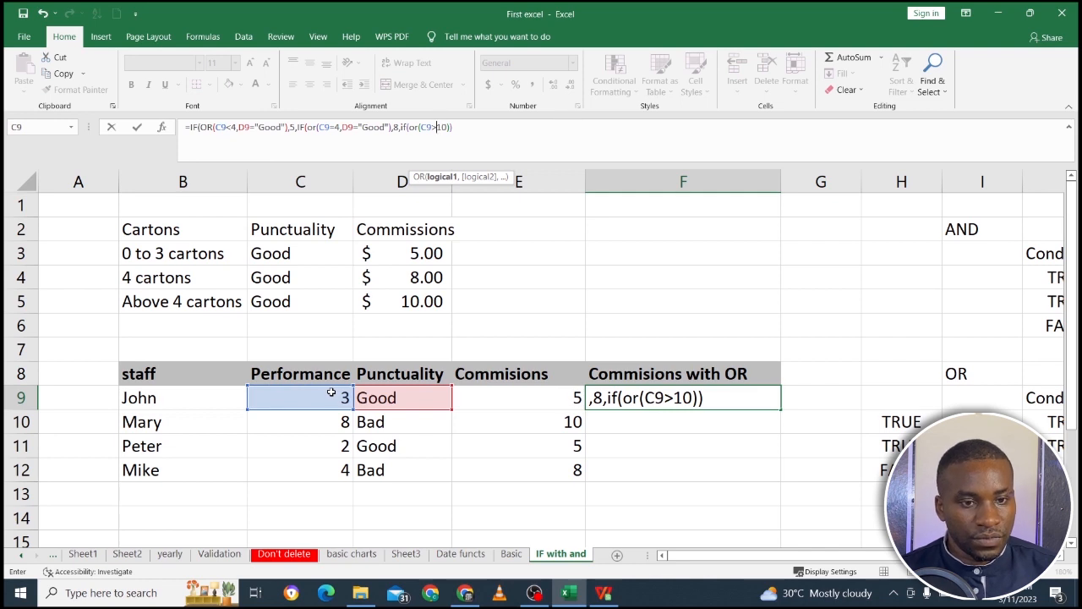
{"action": "type", "text": "4"}
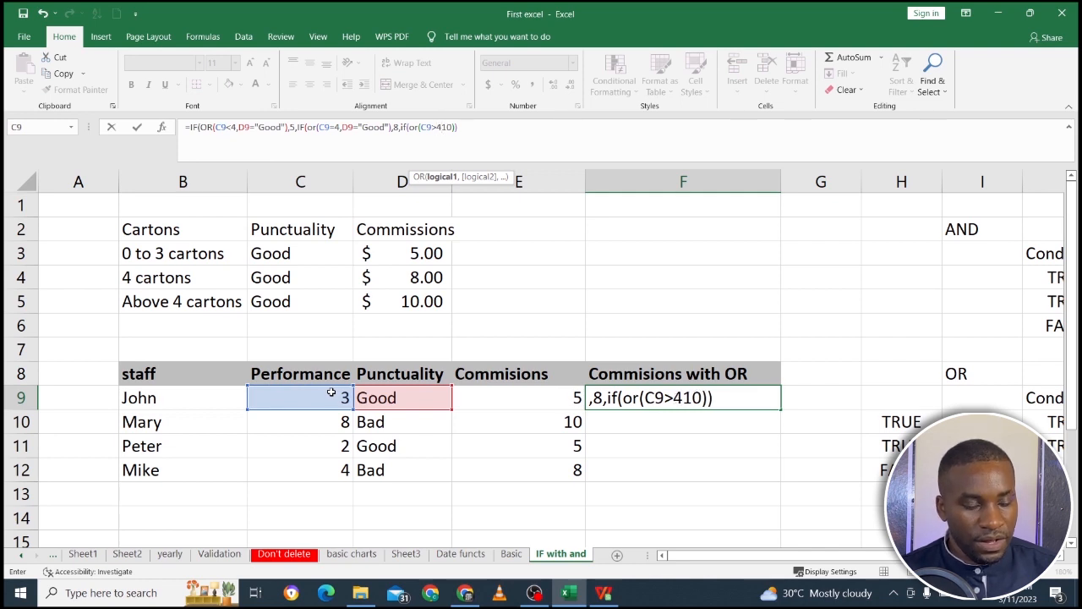
{"action": "type", "text": ","}
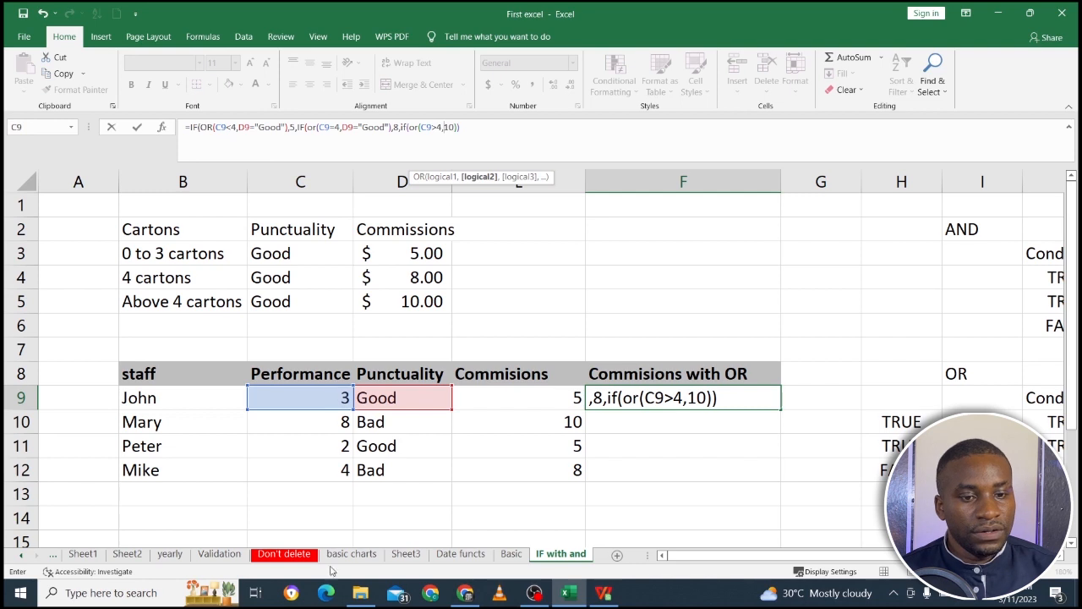
Add D9="Good" as the second condition after C9>4, replacing the 10 that follows the equals sign.
{"action": "left_click", "coordinate": [421, 402]}
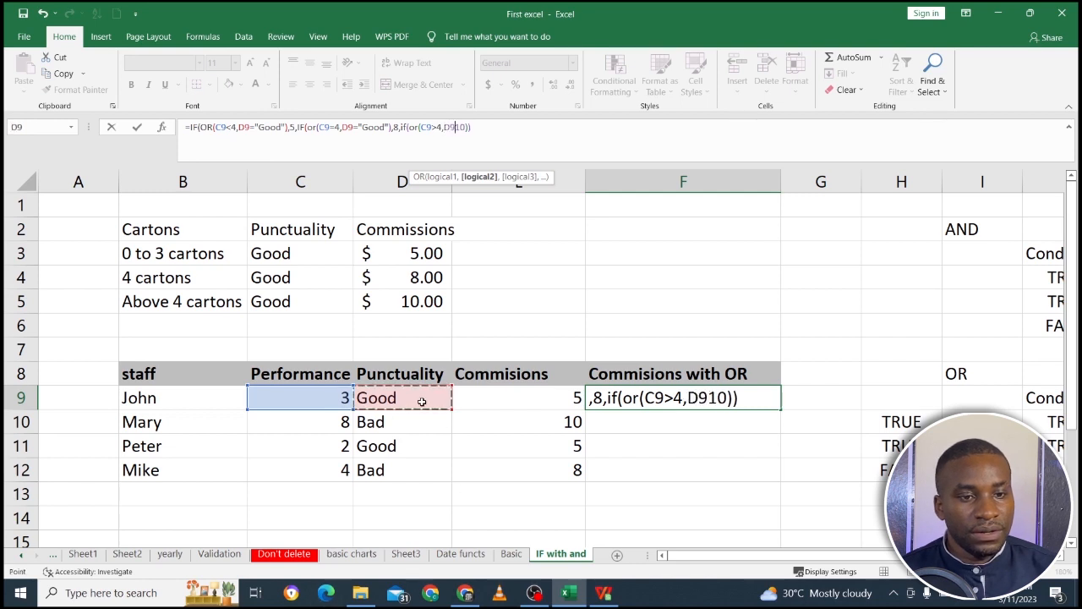
{"action": "type", "text": "="}
{"action": "key", "text": "Return"}
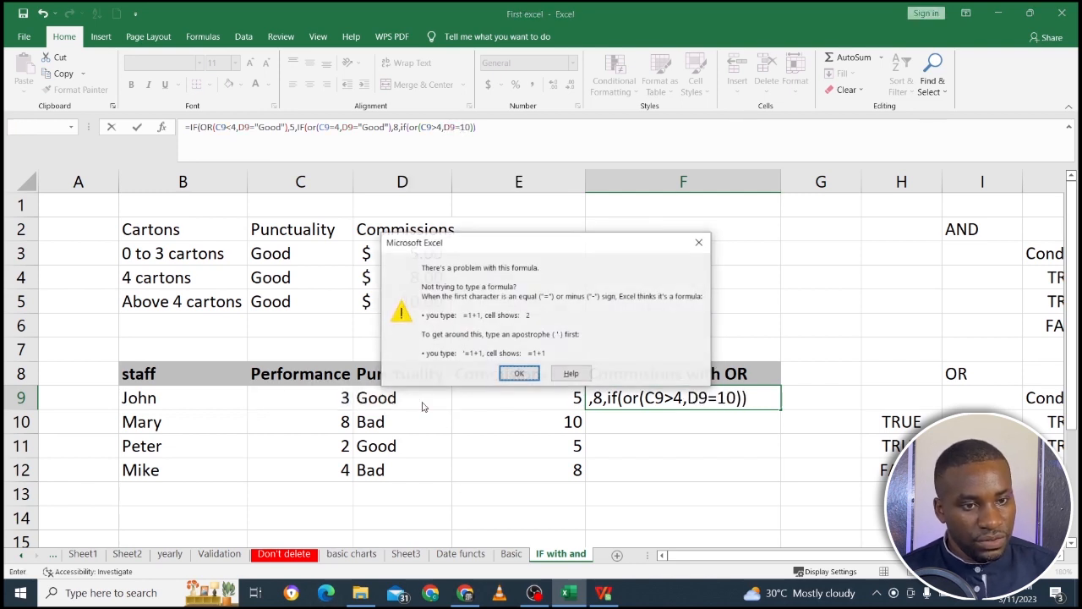
{"action": "key", "text": "Return"}
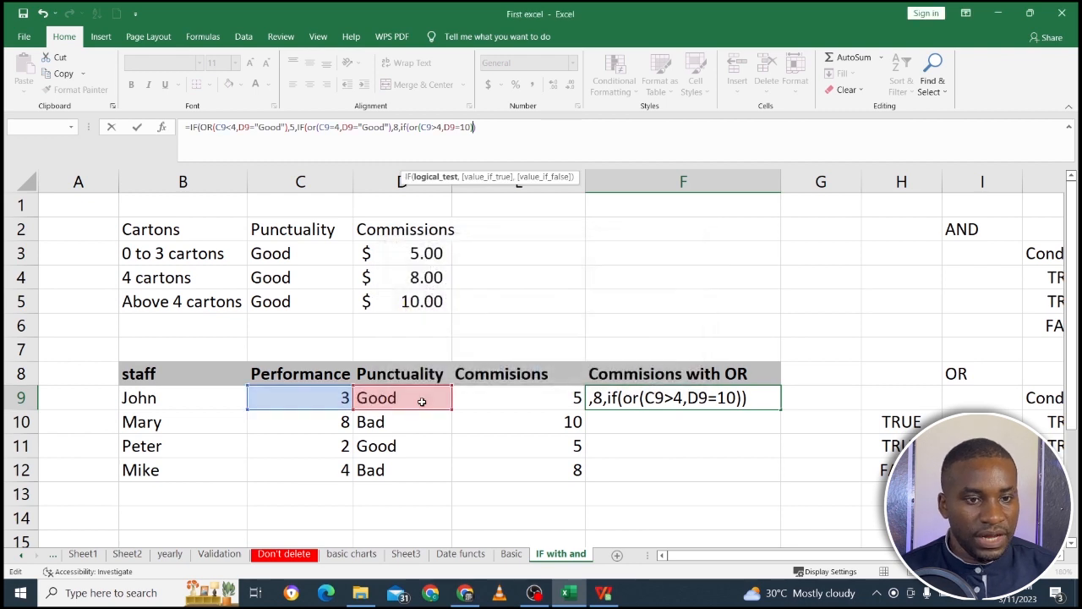
{"action": "left_click", "coordinate": [446, 127]}
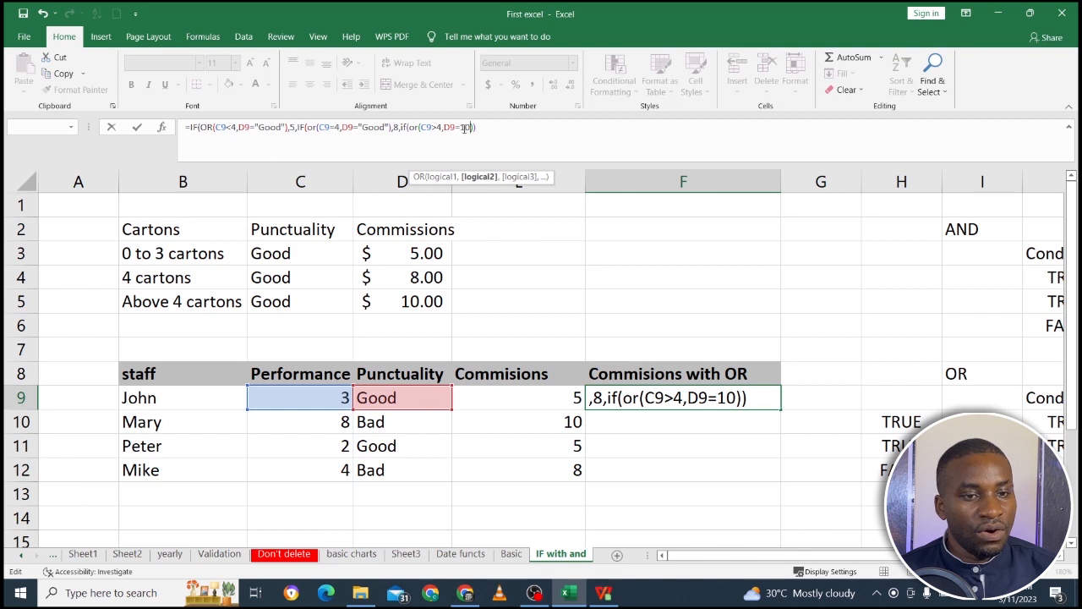
{"action": "key", "text": "BackSpace"}
{"action": "key", "text": "BackSpace"}
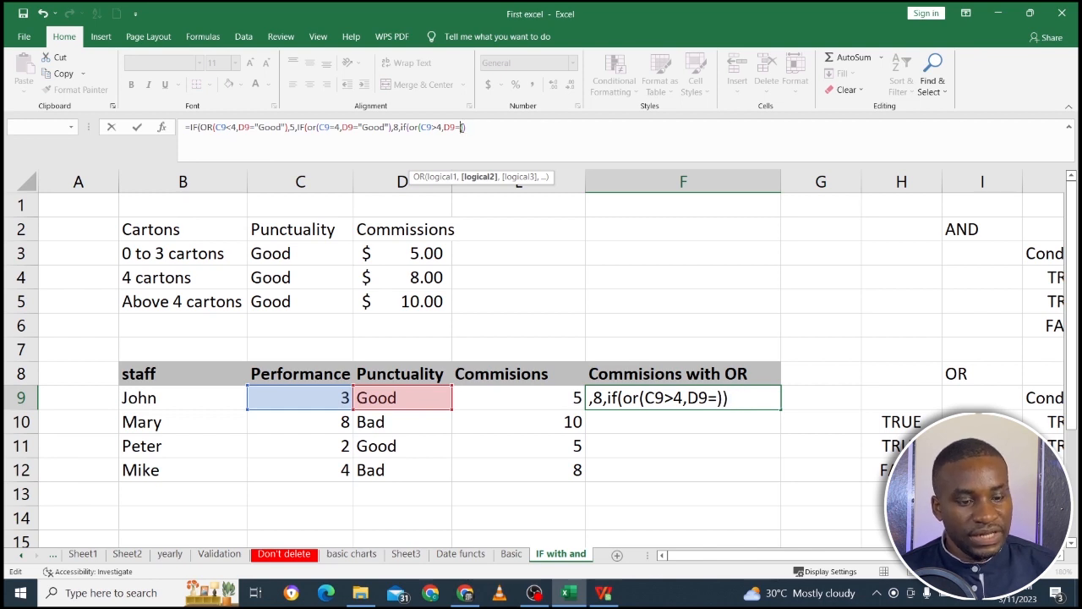
{"action": "type", "text": "\"Gi"}
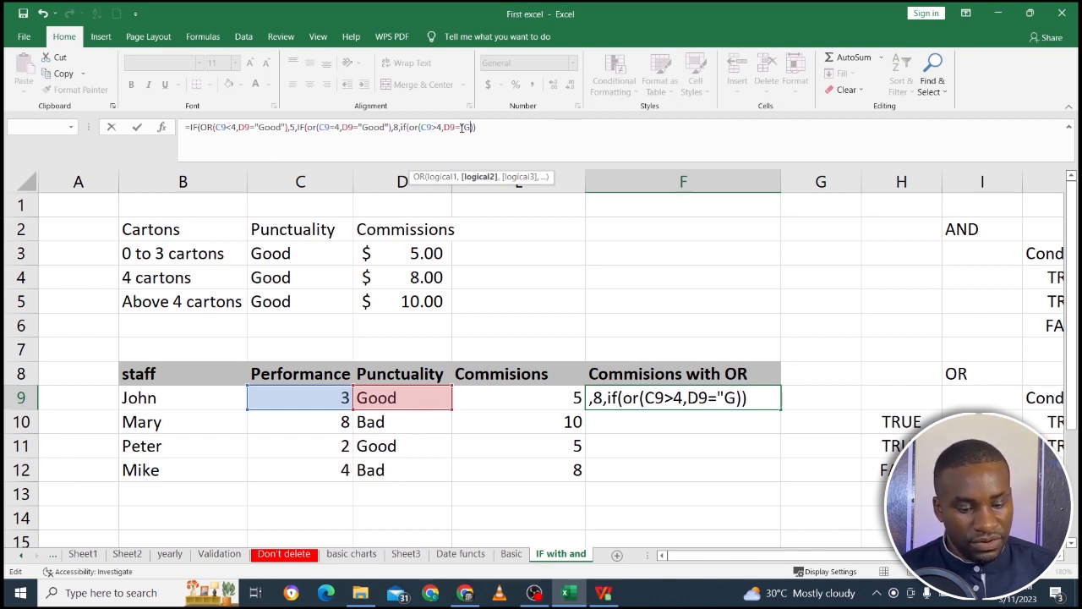
{"action": "key", "text": "BackSpace"}
{"action": "type", "text": "ood\""}
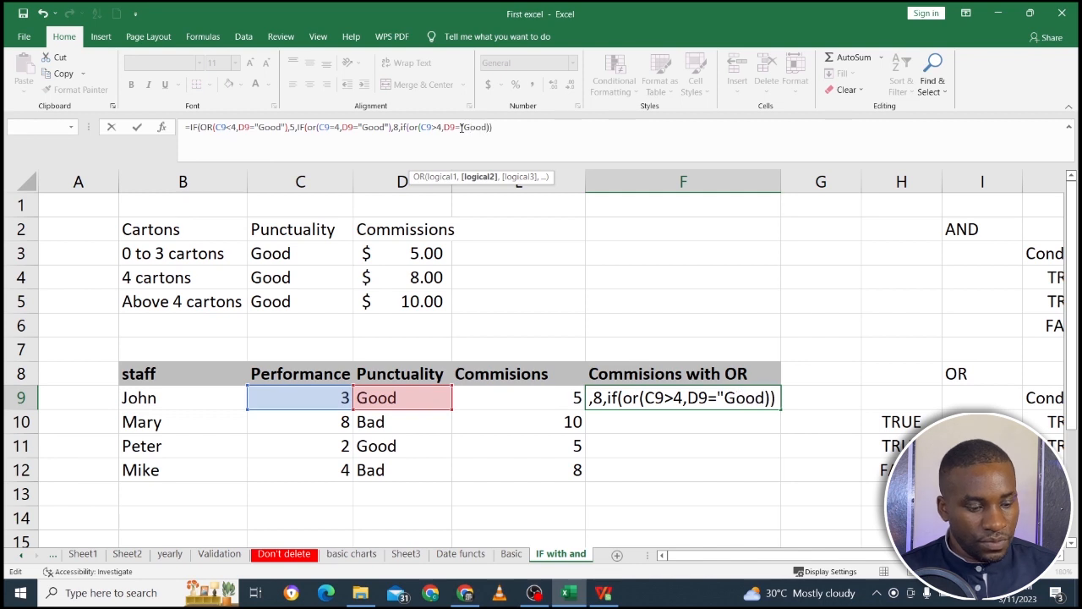
{"action": "type", "text": "\","}
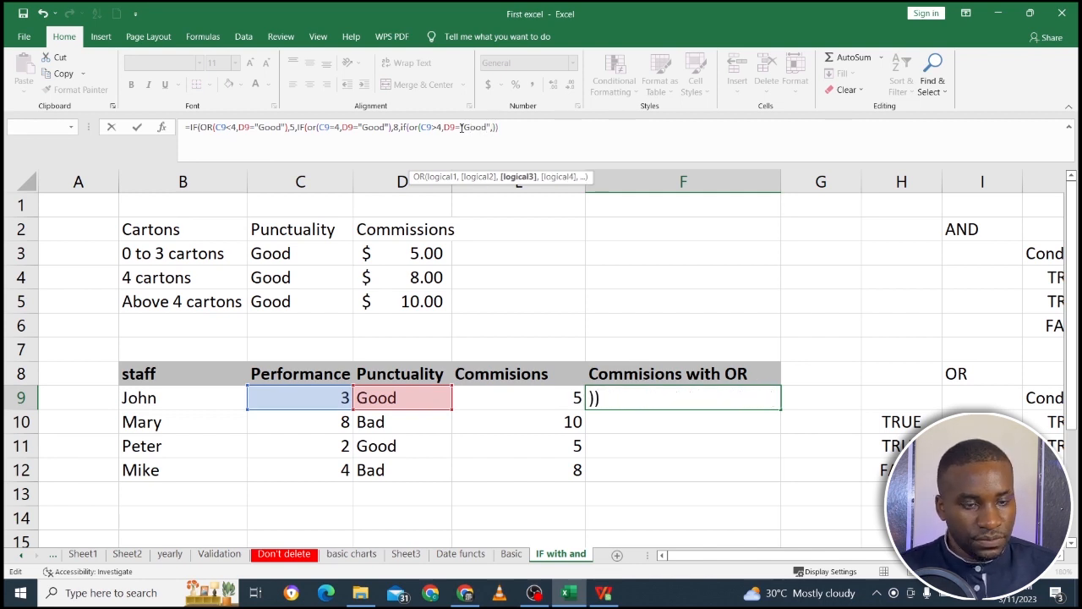
{"action": "type", "text": "10"}
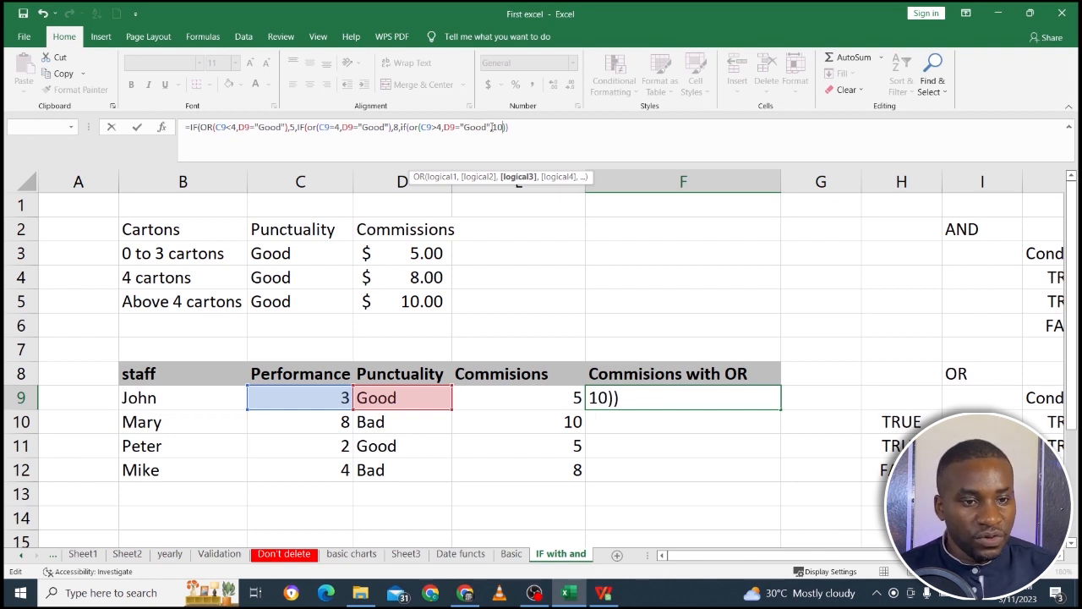
Add 10 as the third IF's value if true and close the OR before it.
{"action": "left_click", "coordinate": [489, 128]}
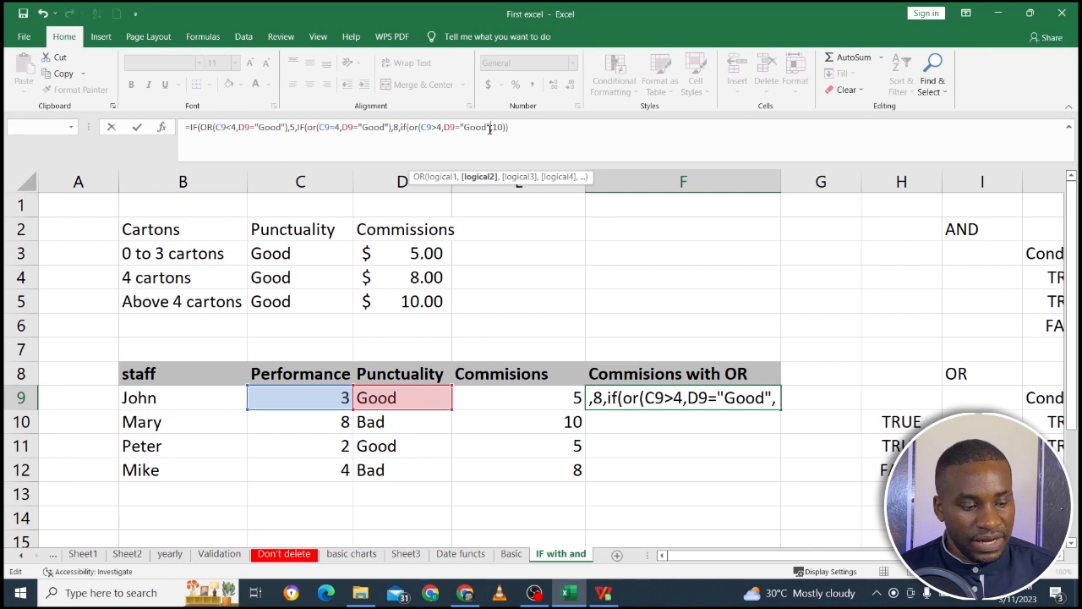
{"action": "type", "text": ")"}
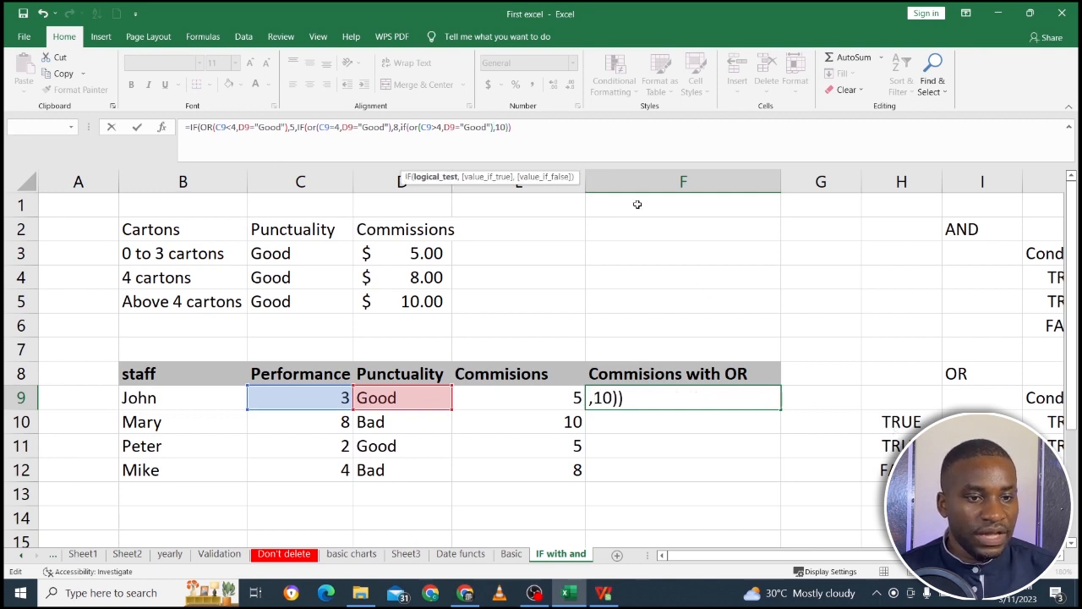
Add 0 after the 10 as the third IF's value if false.
{"action": "left_click", "coordinate": [501, 127]}
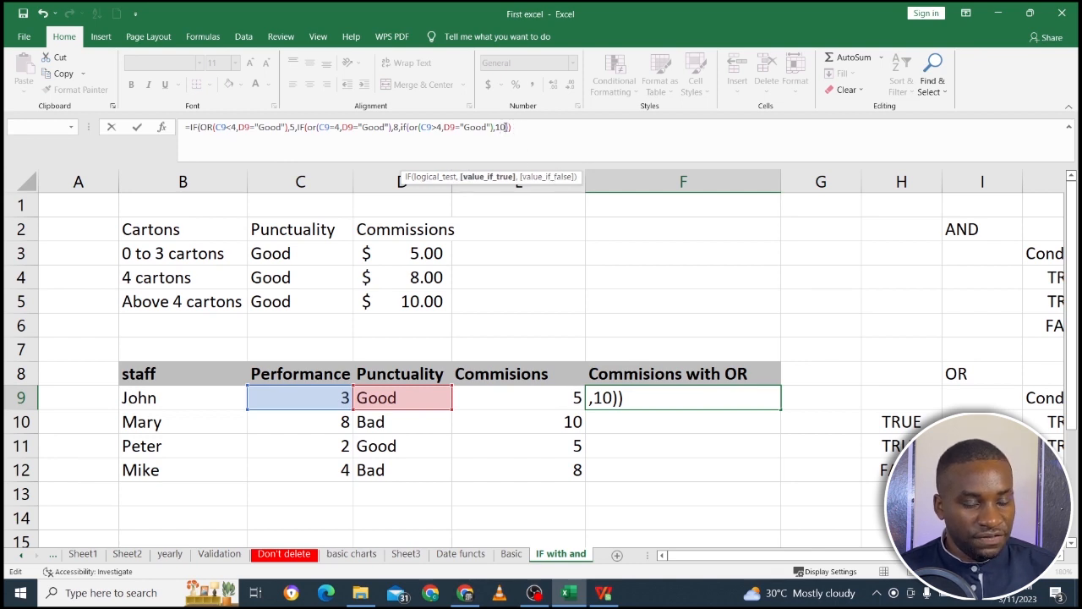
{"action": "type", "text": ",)0"}
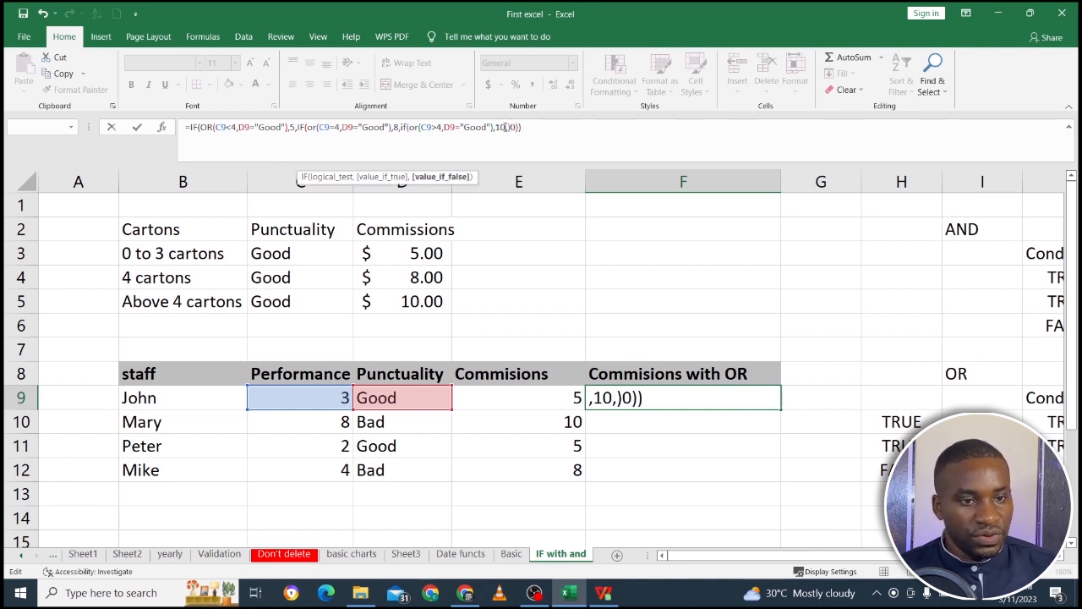
{"action": "key", "text": "BackSpace"}
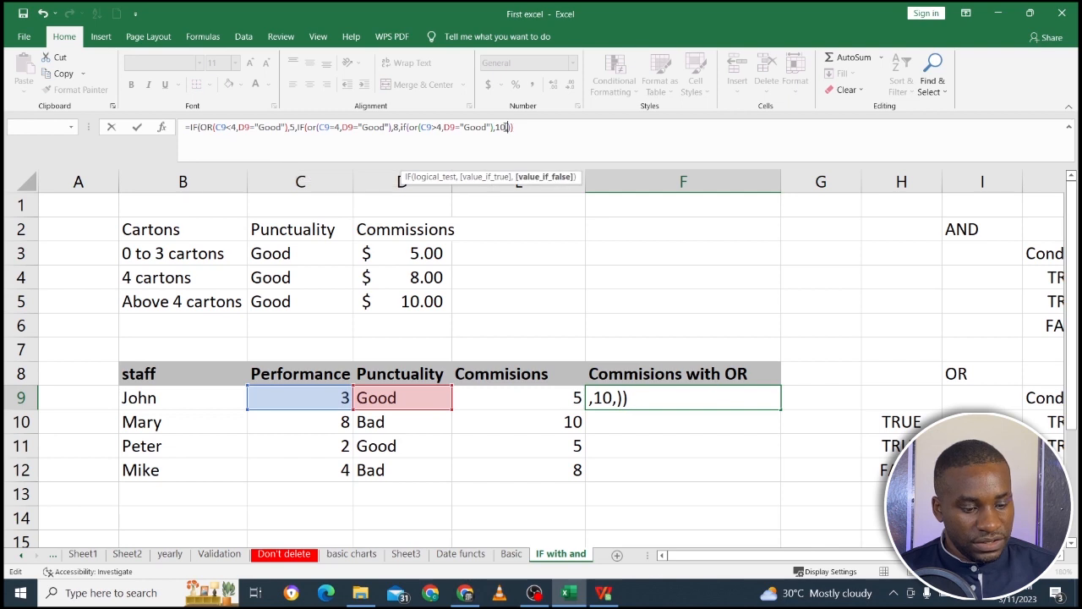
{"action": "left_click", "coordinate": [531, 127]}
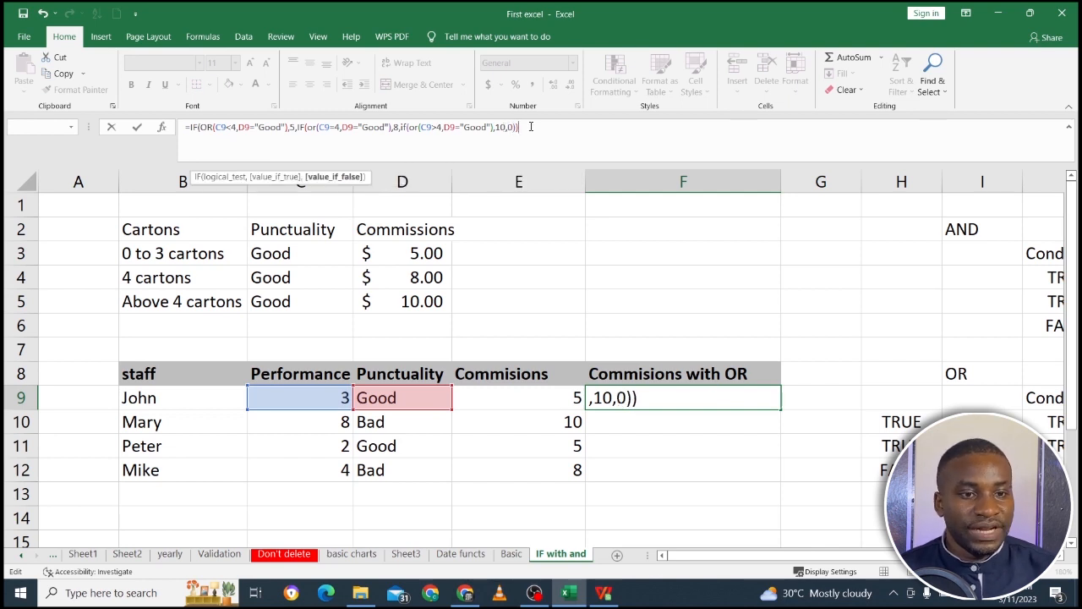
Review the OR conditions and the values 5, 8, 10 and 0 of each nested IF in the F9 formula.
{"action": "left_click", "coordinate": [236, 127]}
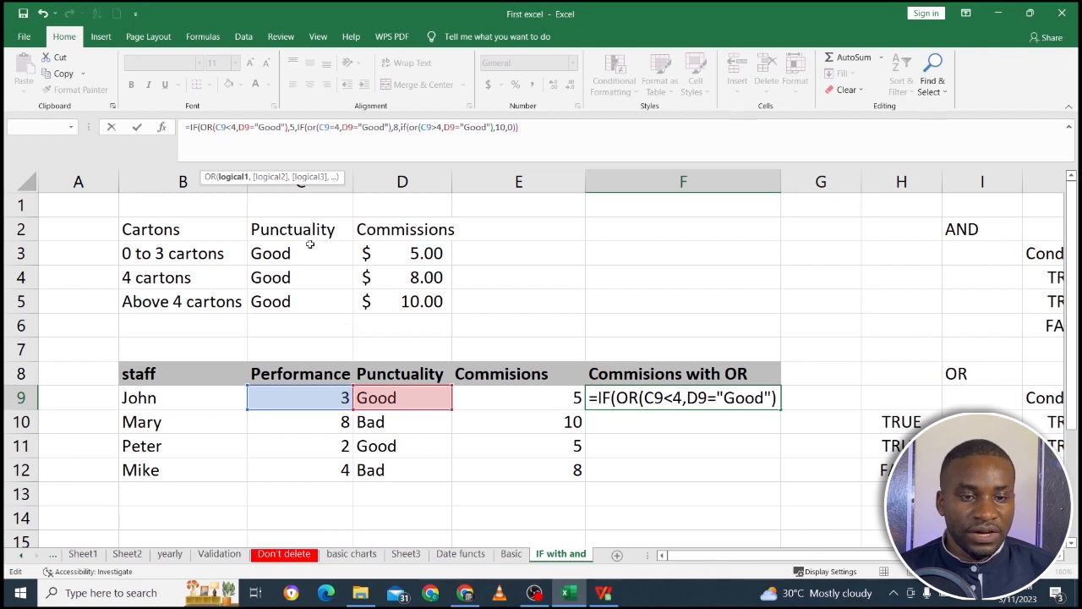
{"action": "left_click_drag", "start_coordinate": [288, 126], "coordinate": [201, 127]}
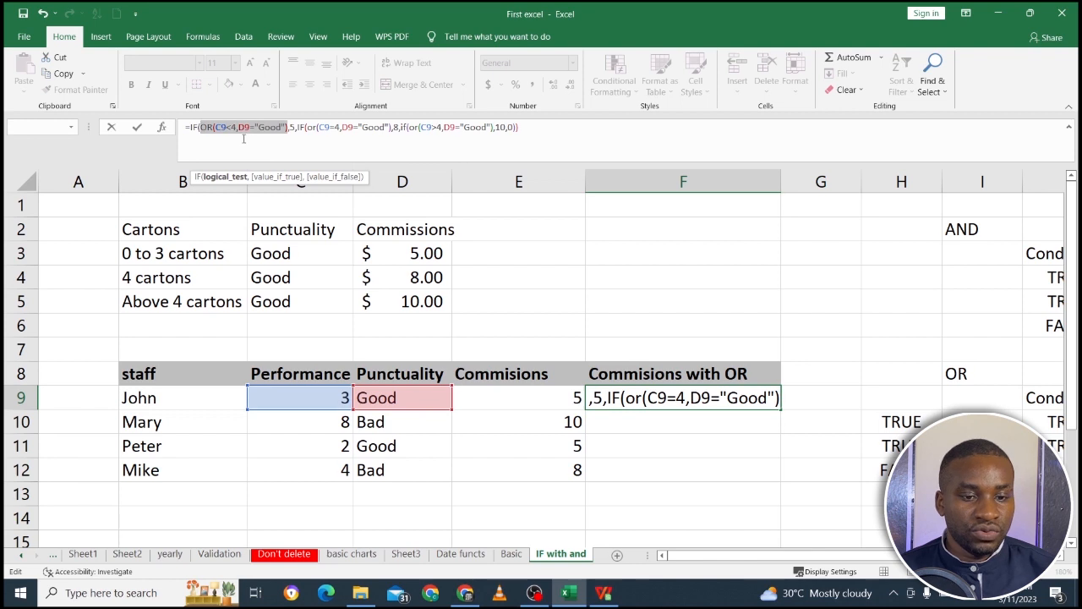
{"action": "left_click", "coordinate": [294, 126]}
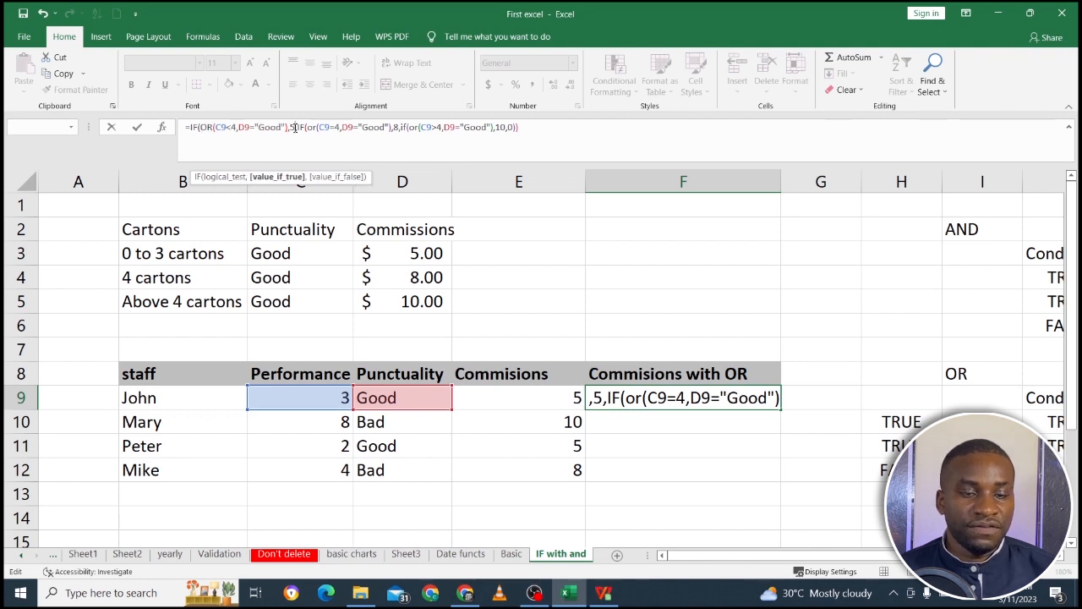
{"action": "left_click", "coordinate": [314, 127]}
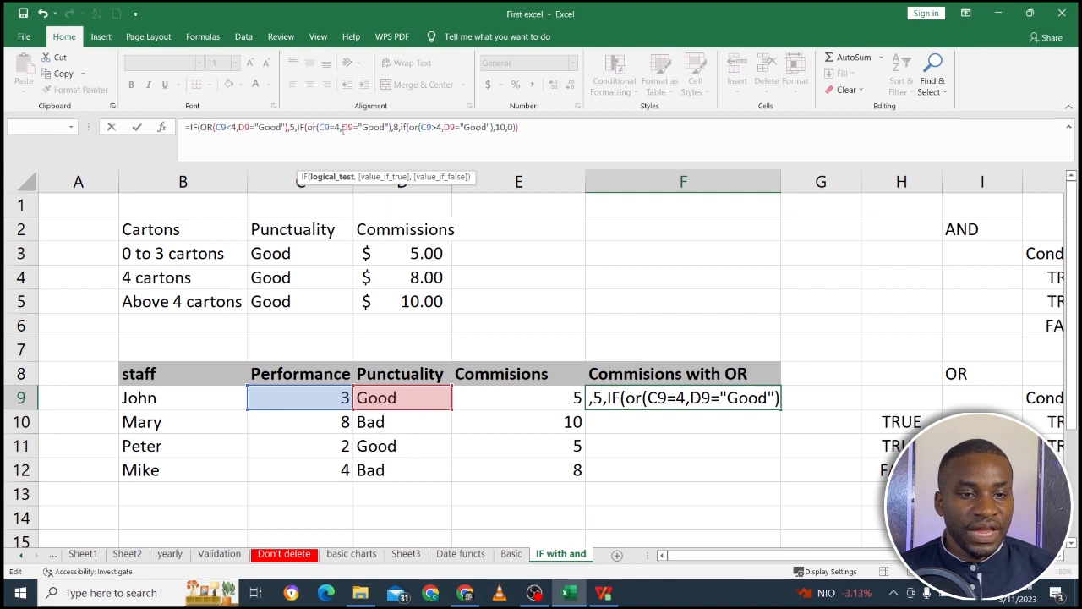
{"action": "left_click", "coordinate": [345, 127]}
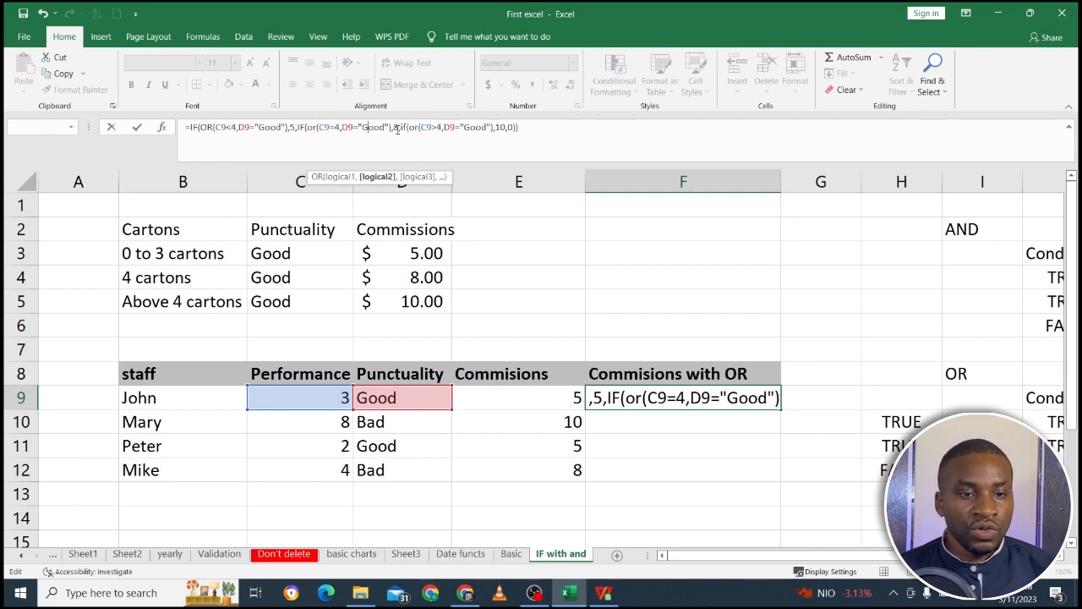
{"action": "left_click", "coordinate": [395, 127]}
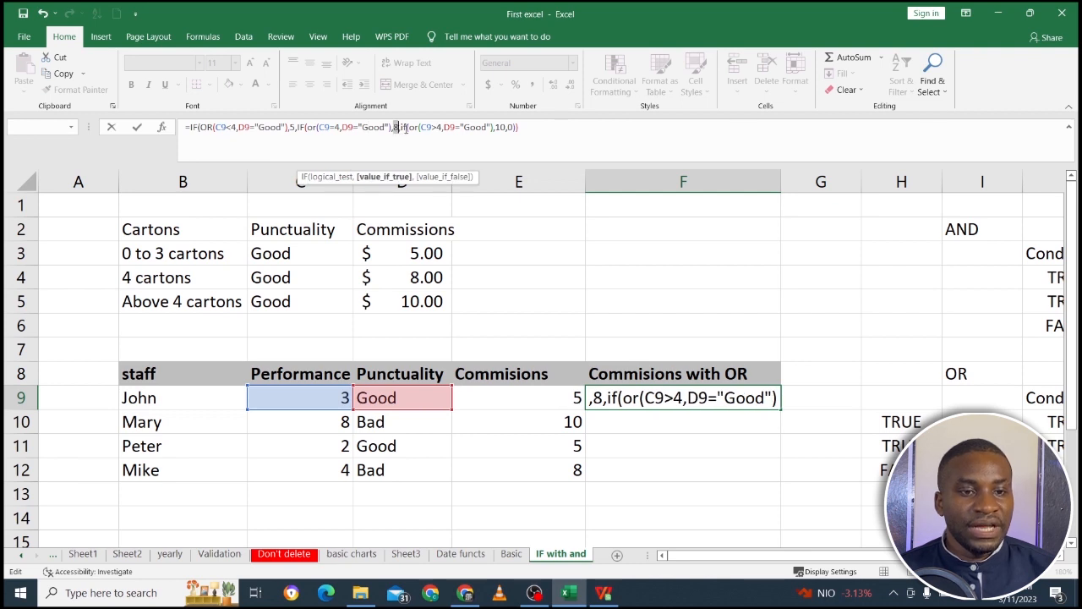
{"action": "left_click", "coordinate": [405, 128]}
{"action": "left_click", "coordinate": [415, 128]}
{"action": "left_click", "coordinate": [432, 128]}
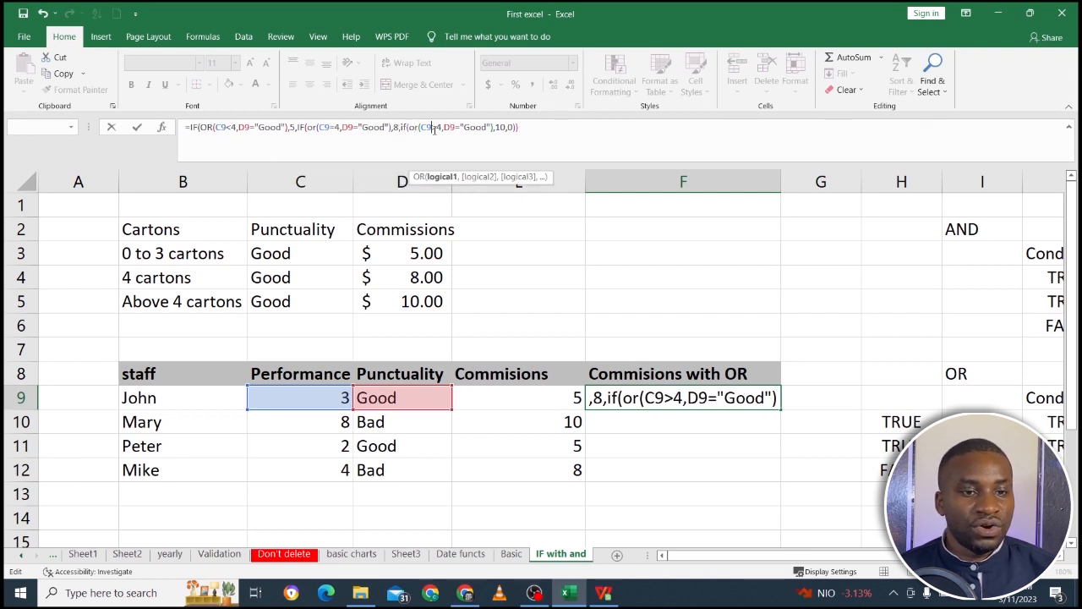
{"action": "left_click", "coordinate": [452, 129]}
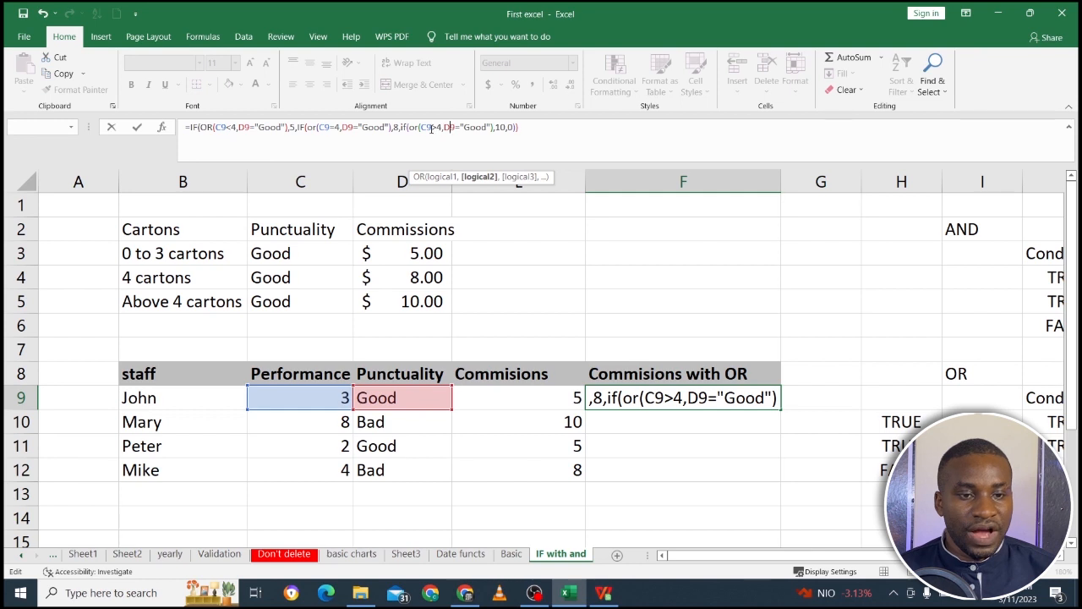
{"action": "left_click", "coordinate": [502, 128]}
{"action": "left_click", "coordinate": [512, 128]}
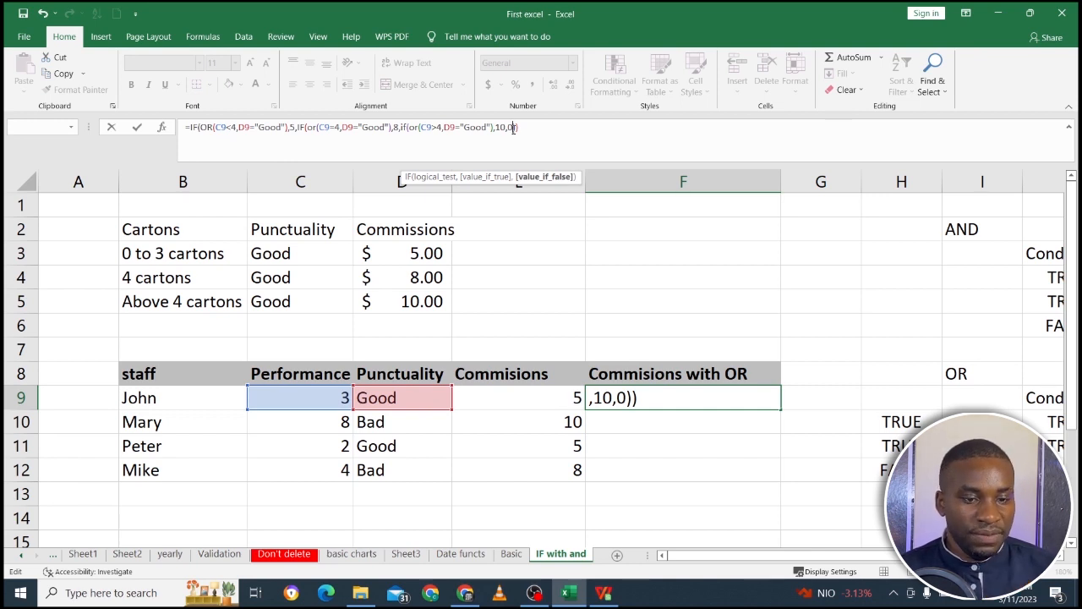
Commit the F9 formula, accept the proposed parenthesis correction, and inspect the closing parentheses of the corrected formula.
{"action": "key", "text": "Return"}
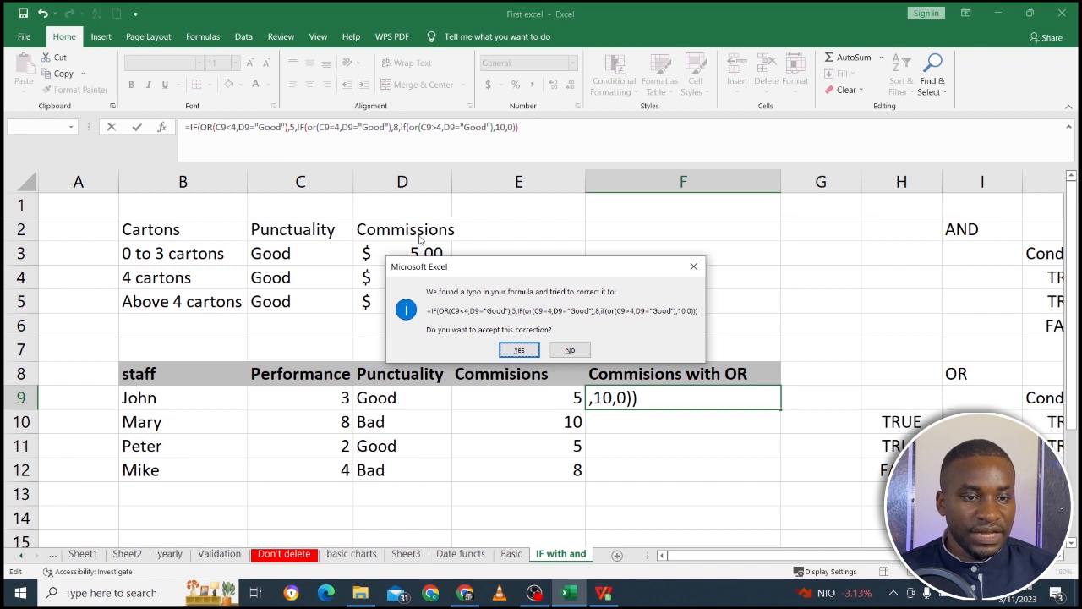
{"action": "left_click", "coordinate": [517, 350]}
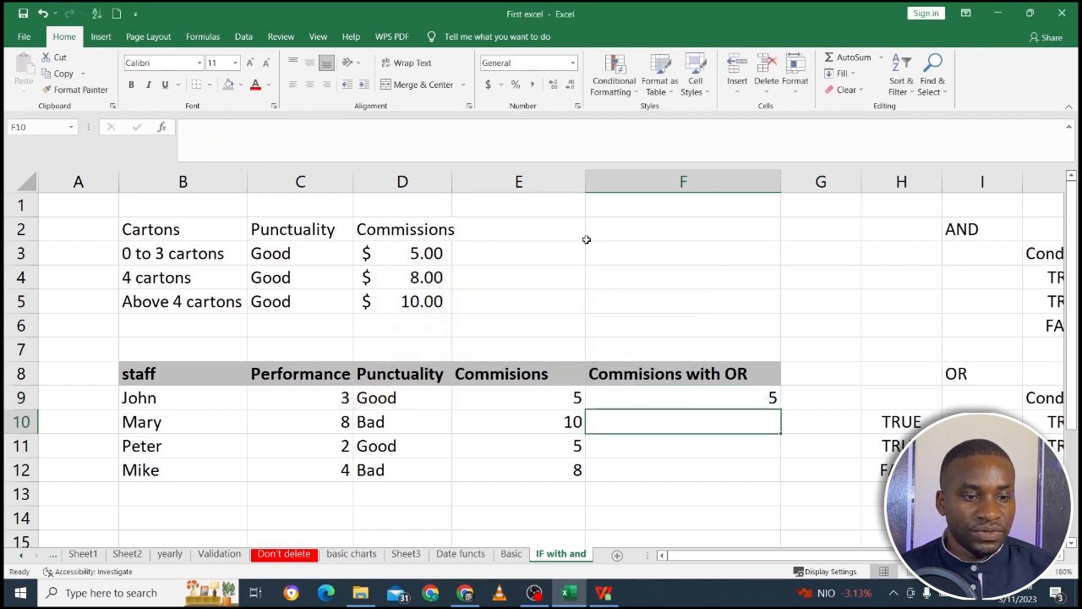
{"action": "left_click", "coordinate": [642, 395]}
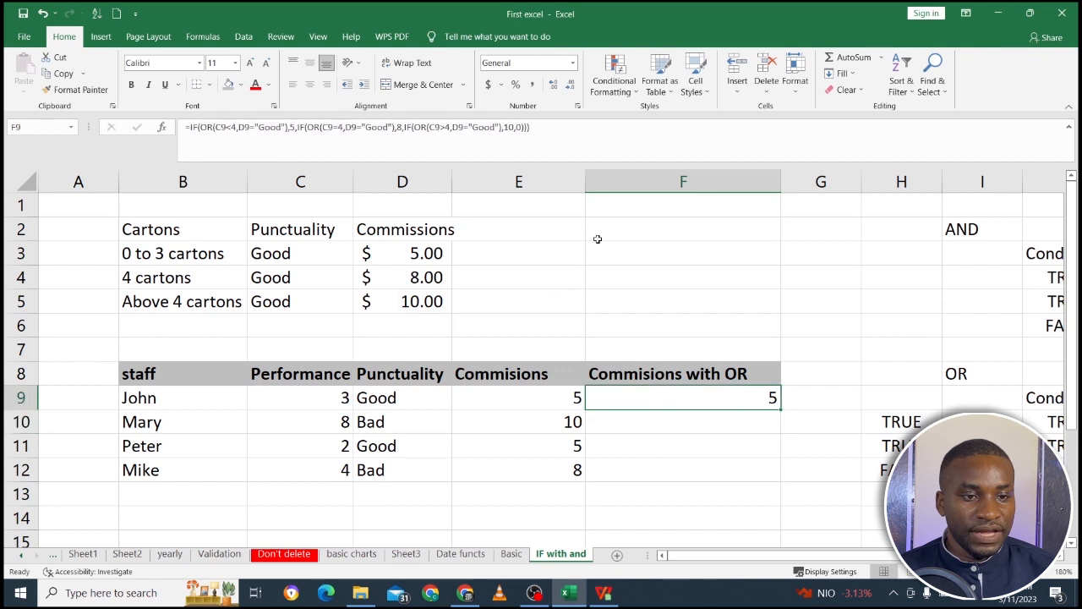
{"action": "left_click", "coordinate": [544, 138]}
{"action": "left_click_drag", "start_coordinate": [538, 135], "coordinate": [521, 130]}
{"action": "key", "text": "Return"}
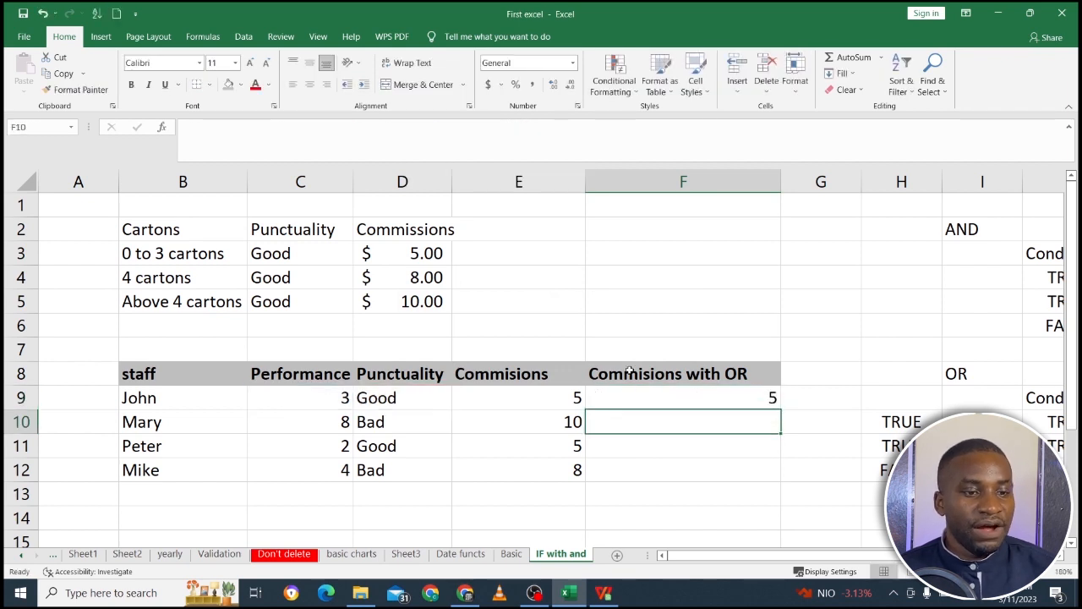
Fill the F9 formula down through F12 and select F9 again.
{"action": "left_click", "coordinate": [727, 403]}
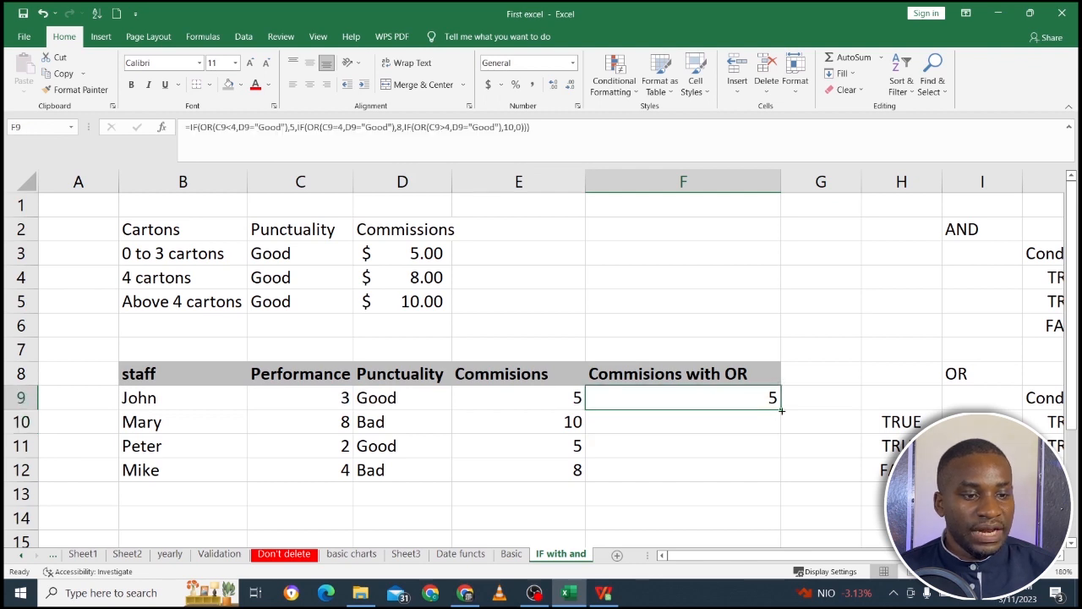
{"action": "left_click_drag", "start_coordinate": [780, 409], "coordinate": [779, 480]}
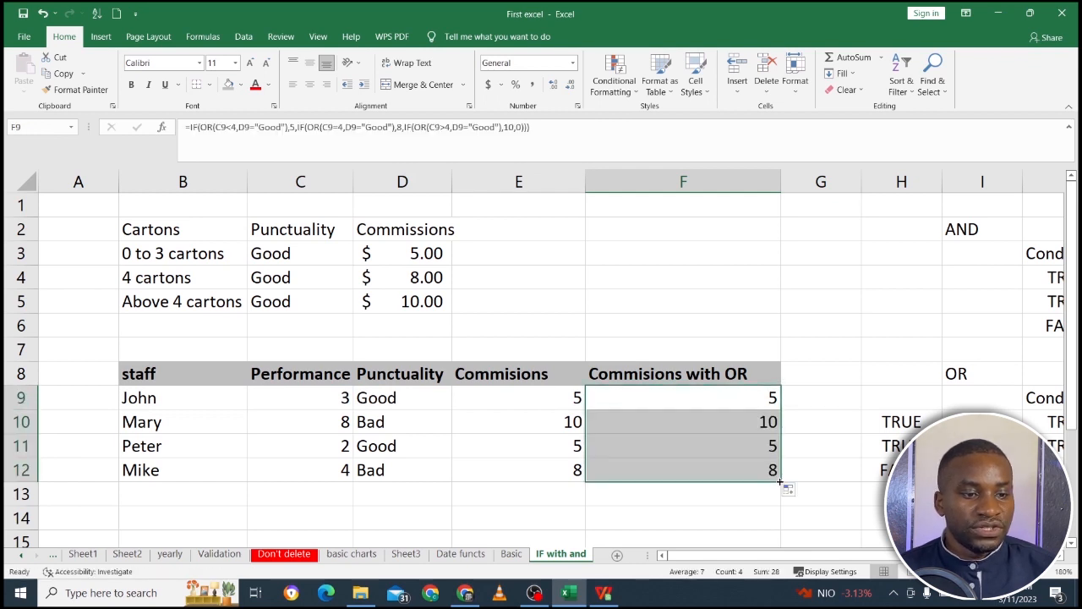
{"action": "left_click", "coordinate": [675, 397]}
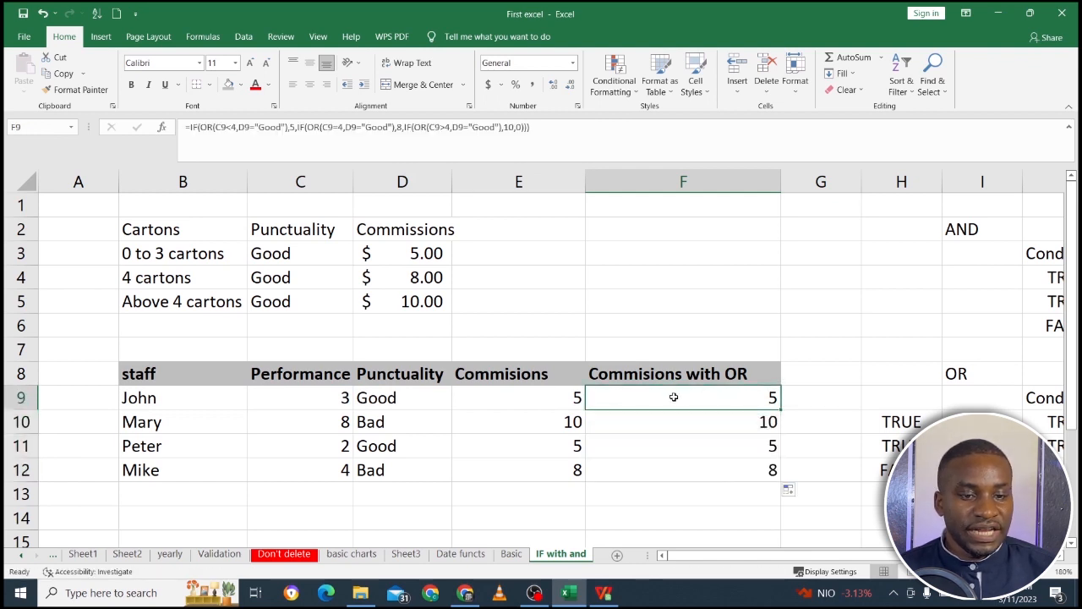
Check the row 9 OR commission in F9 against its performance, punctuality and the 0 to 3 cartons row of the commission table.
{"action": "left_click", "coordinate": [213, 397]}
{"action": "left_click", "coordinate": [288, 400]}
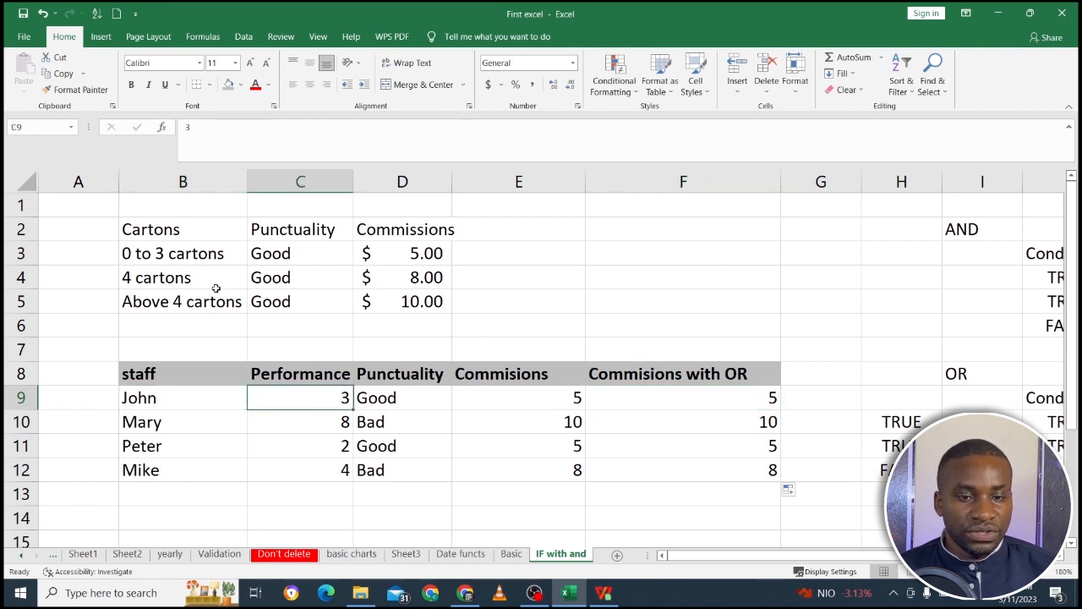
{"action": "left_click", "coordinate": [283, 258]}
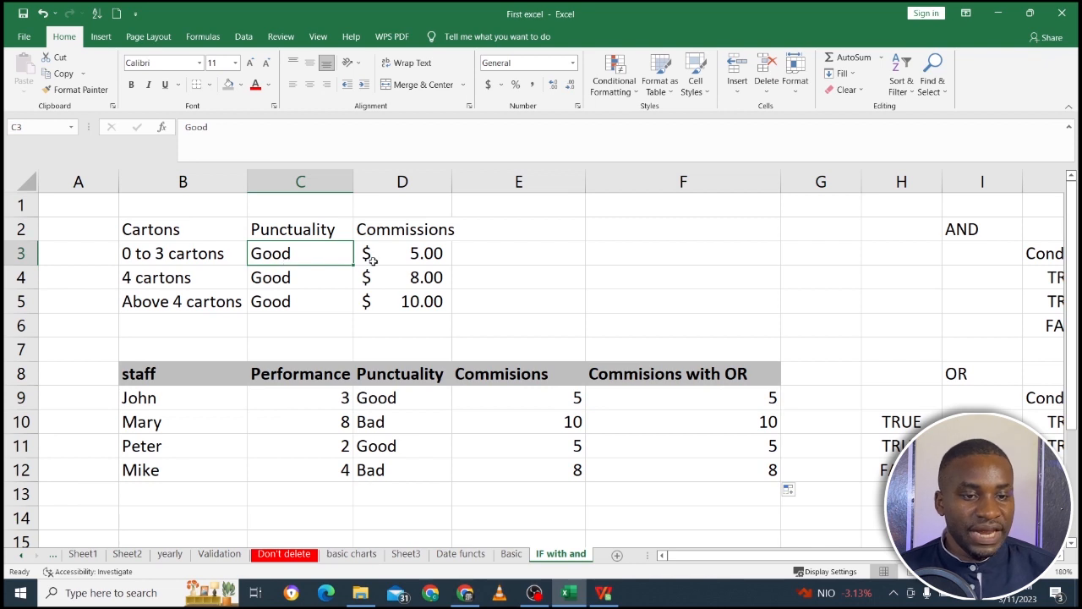
{"action": "left_click", "coordinate": [412, 257]}
{"action": "left_click", "coordinate": [705, 401]}
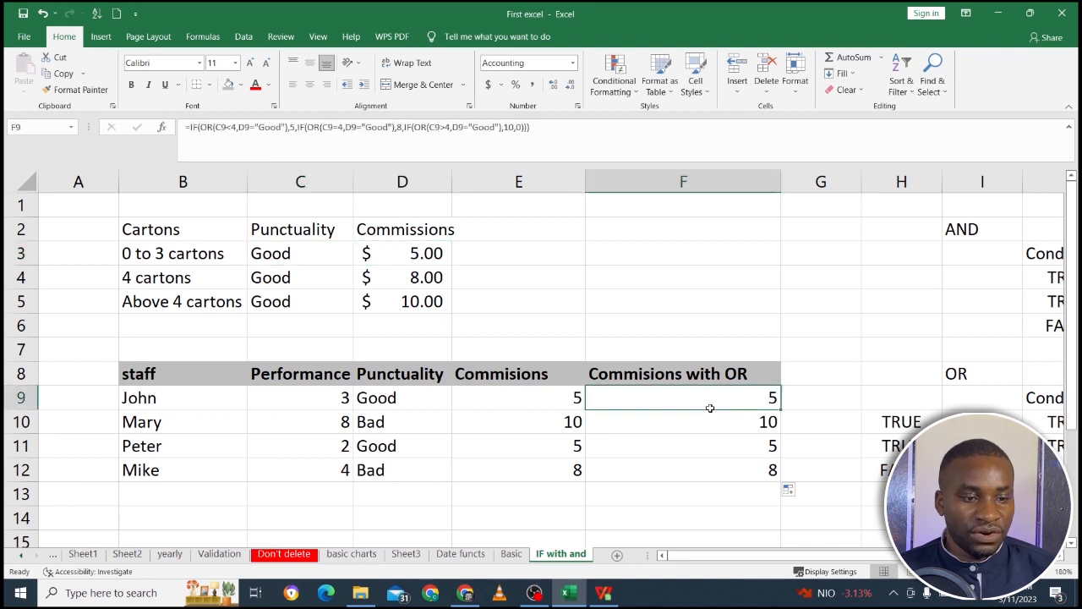
Check the row 10 OR commission in F10 against its performance, punctuality and the Above 4 cartons rate in D5.
{"action": "left_click", "coordinate": [320, 423]}
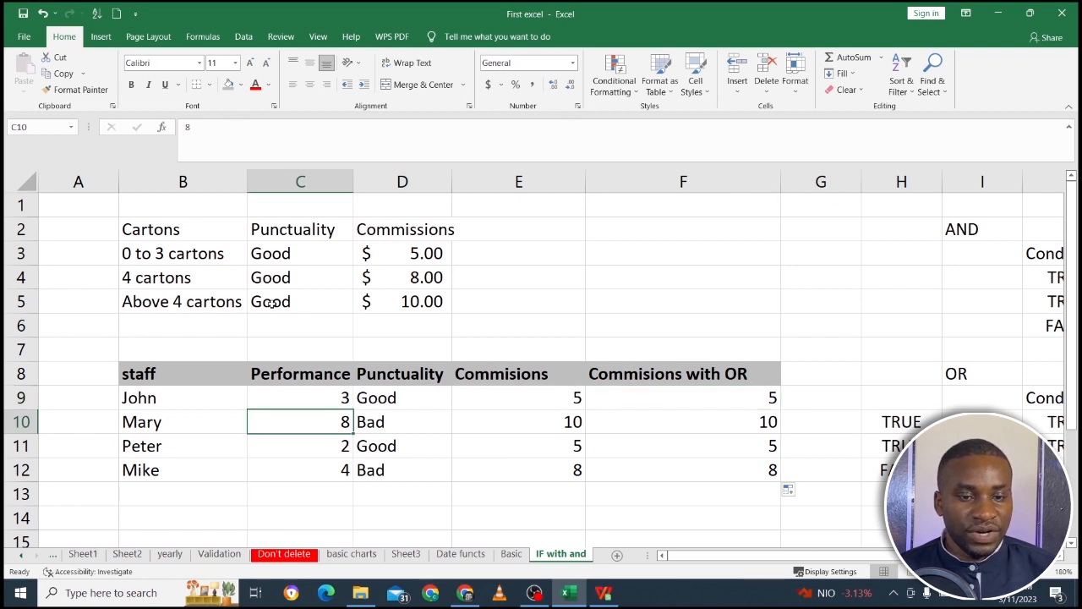
{"action": "left_click", "coordinate": [386, 420]}
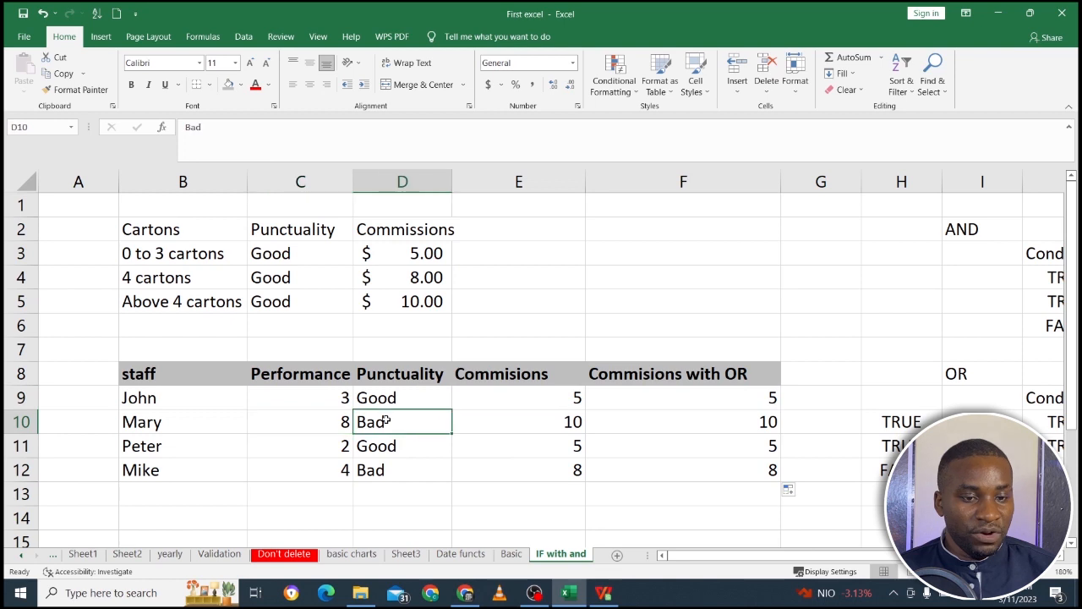
{"action": "left_click", "coordinate": [318, 424]}
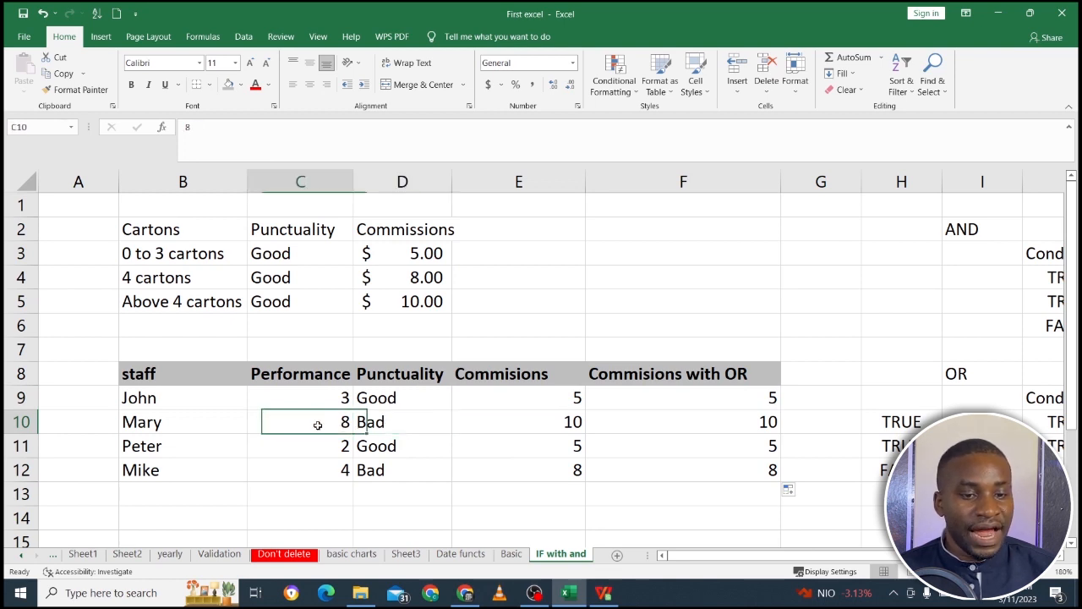
{"action": "left_click", "coordinate": [378, 424]}
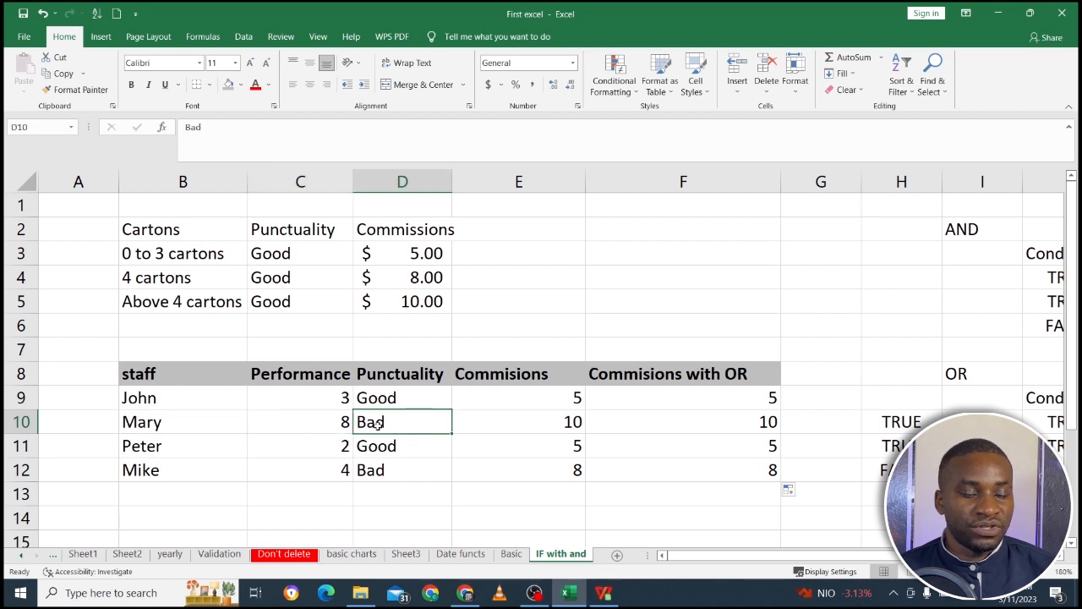
{"action": "left_click", "coordinate": [424, 295]}
{"action": "left_click", "coordinate": [761, 429]}
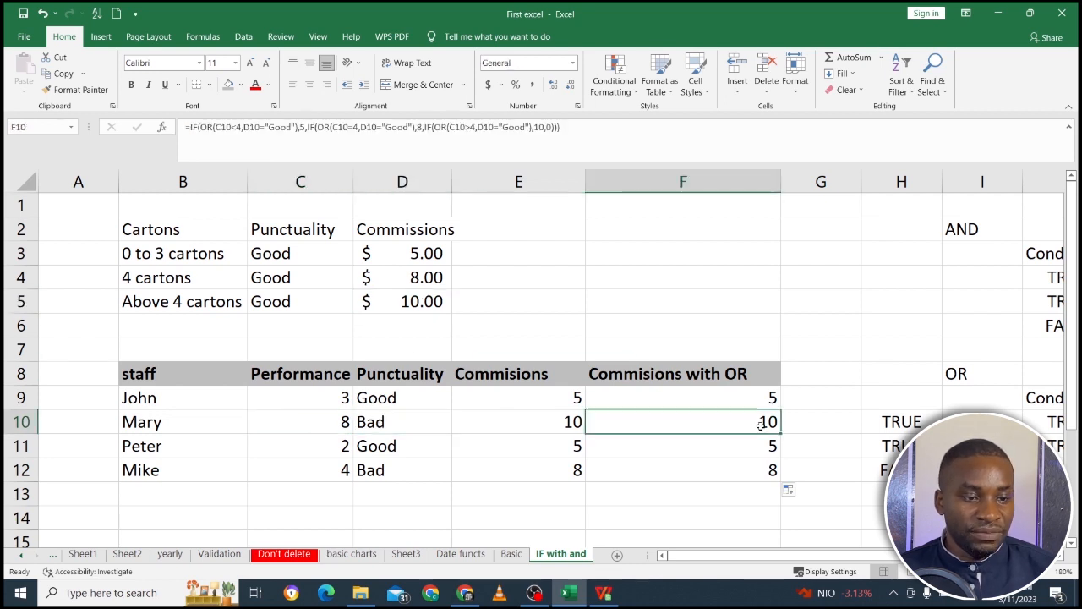
Check the row 11 OR commission in F11 against the performance in C11 and the punctuality in D11.
{"action": "left_click", "coordinate": [331, 455]}
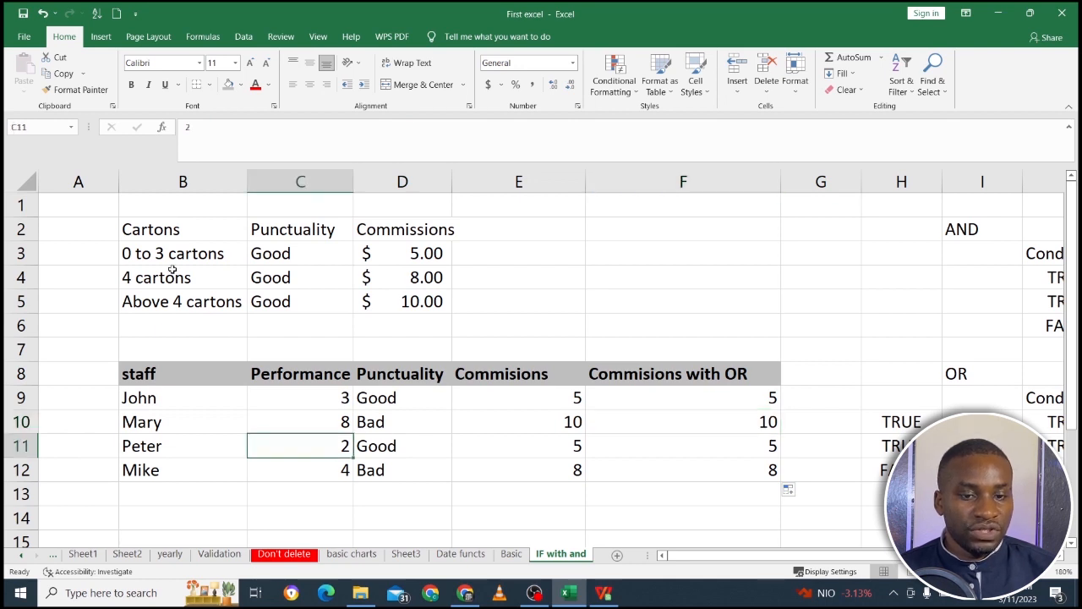
{"action": "left_click", "coordinate": [420, 445]}
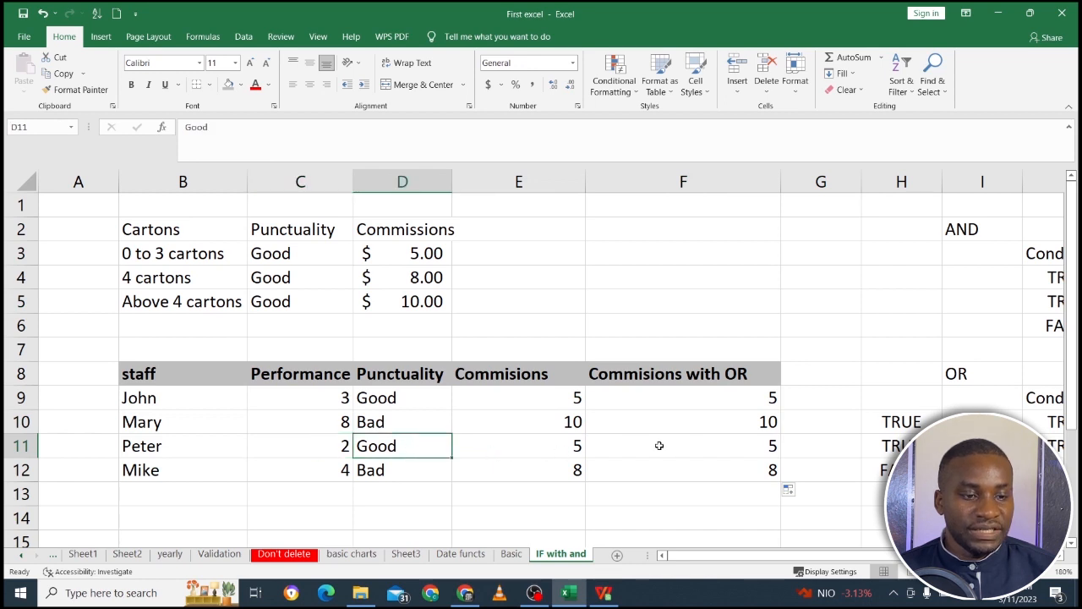
{"action": "left_click", "coordinate": [705, 443]}
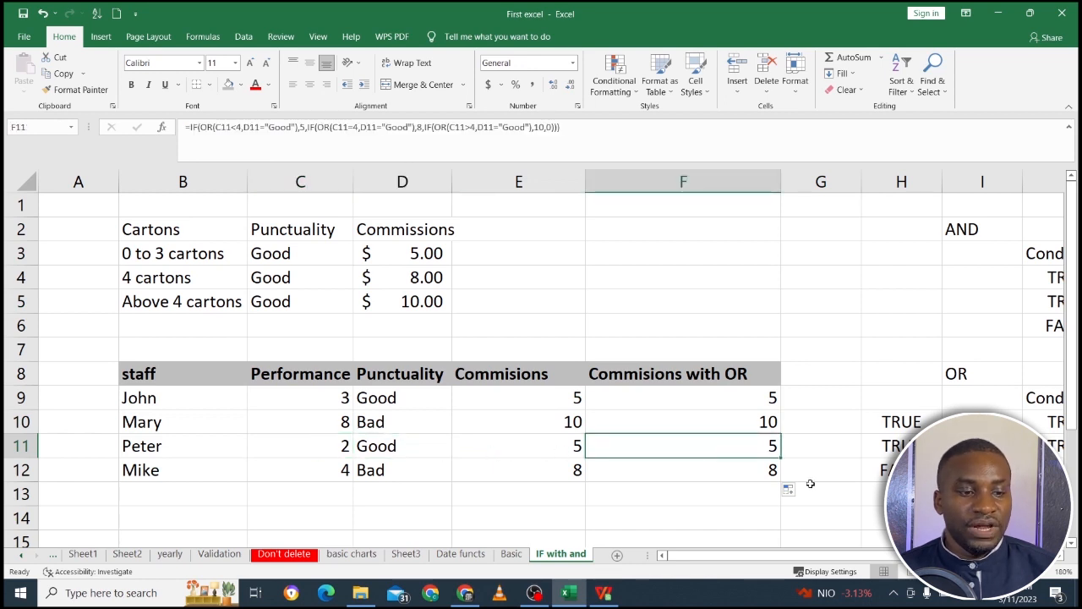
Widen column G and copy the "Commisions with OR" heading from F8 into G8.
{"action": "scroll", "coordinate": [1061, 558], "scroll_direction": "right", "scroll_amount": 3}
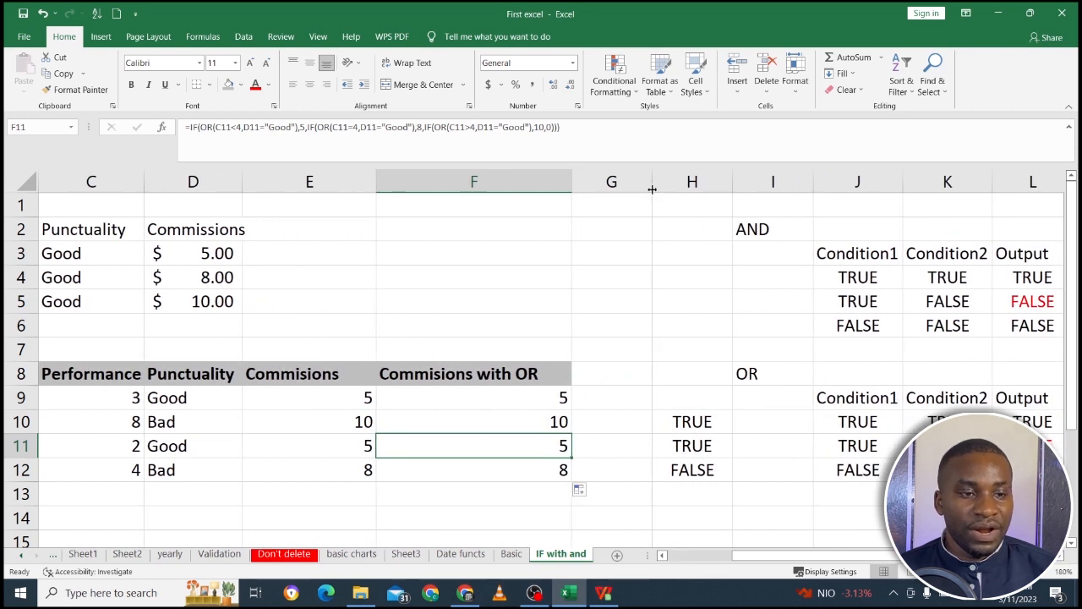
{"action": "left_click_drag", "start_coordinate": [650, 185], "coordinate": [753, 185]}
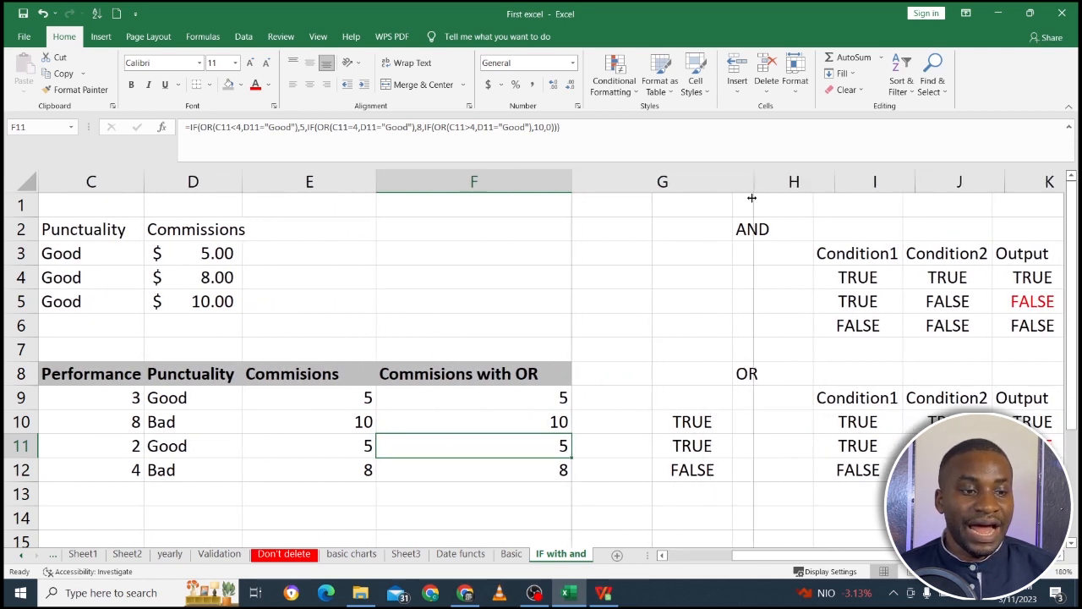
{"action": "left_click", "coordinate": [511, 369]}
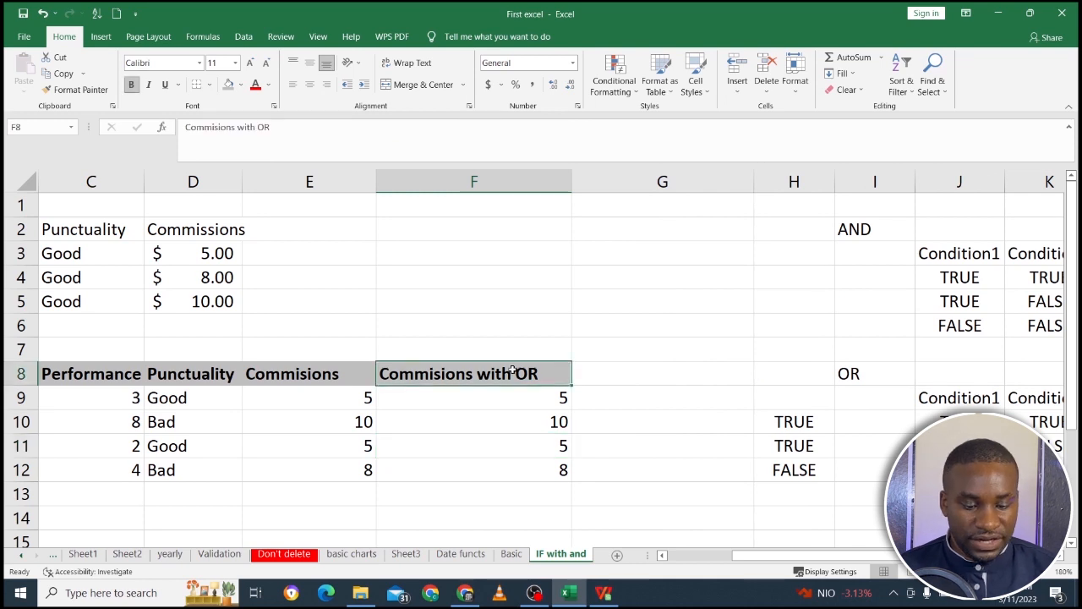
{"action": "key", "text": "ctrl+c"}
{"action": "left_click", "coordinate": [597, 370]}
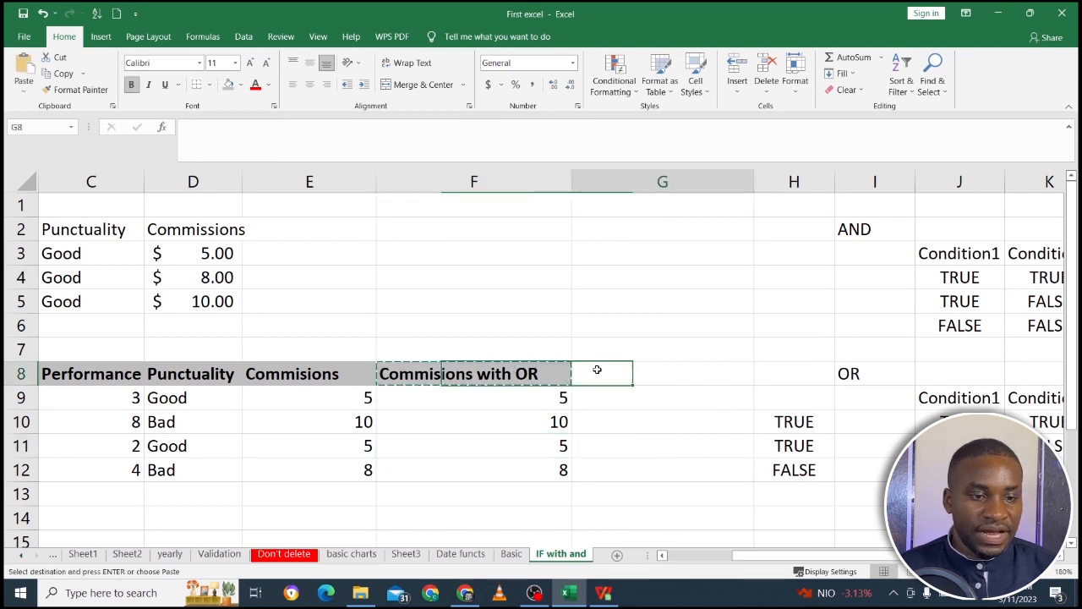
{"action": "key", "text": "ctrl+v"}
{"action": "key", "text": "ctrl"}
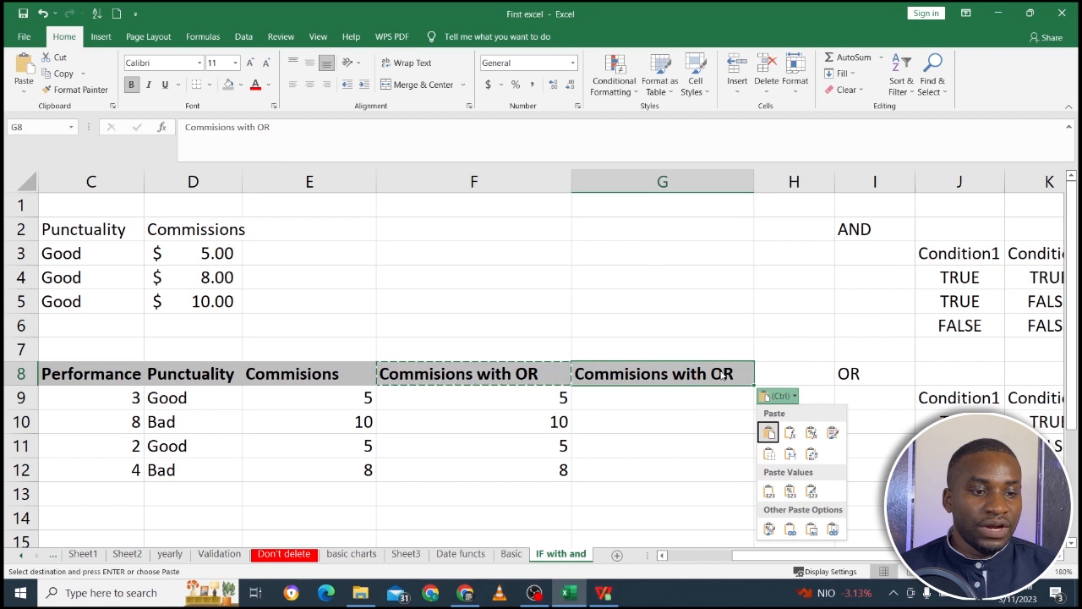
{"action": "key", "text": "Escape"}
Change the copied heading in G8 to "Commisions with AND".
{"action": "double_click", "coordinate": [732, 371]}
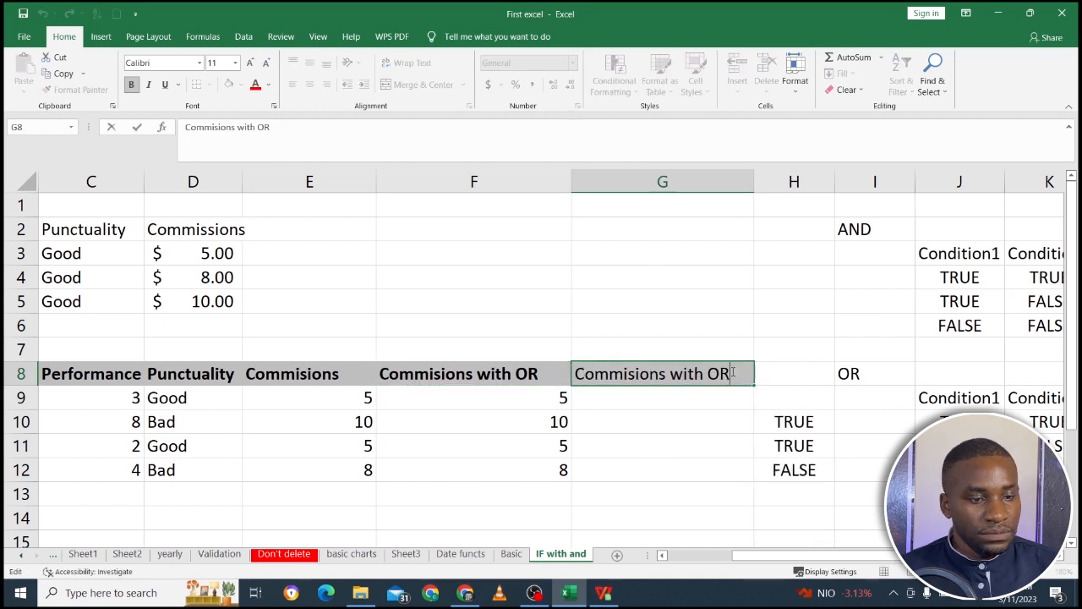
{"action": "key", "text": "BackSpace"}
{"action": "key", "text": "BackSpace"}
{"action": "type", "text": "AND"}
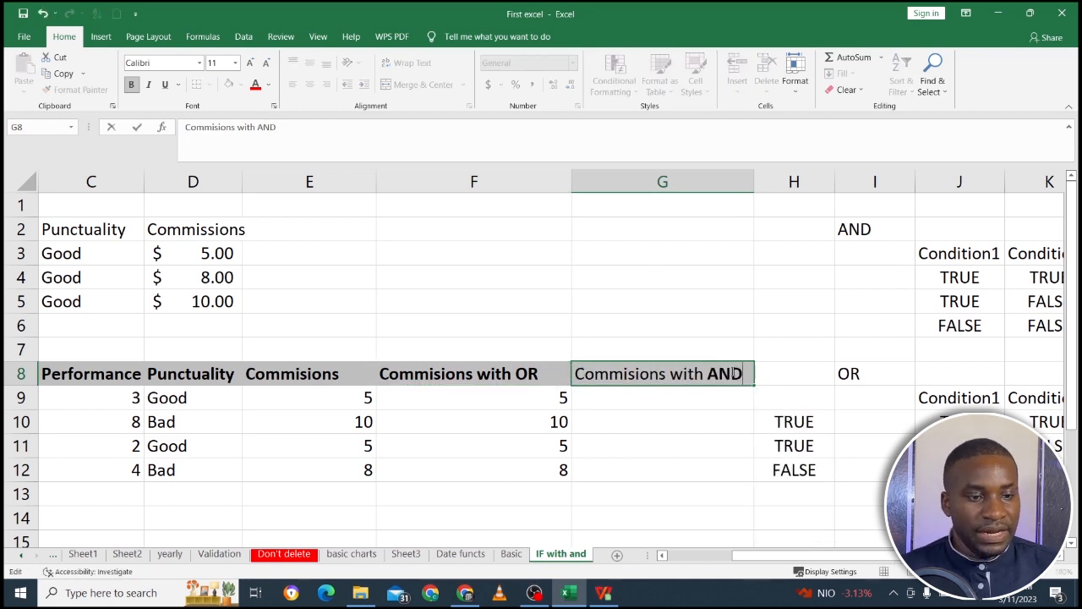
{"action": "left_click", "coordinate": [698, 424]}
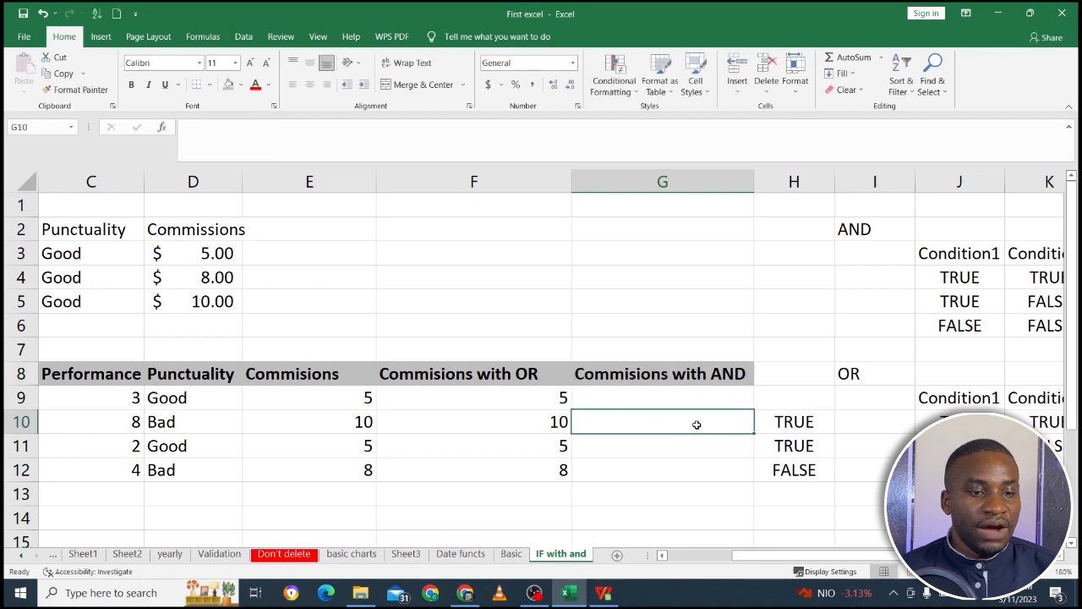
Copy the full formula text of F9 and paste it into G9 so its C9 and D9 references stay the same.
{"action": "left_click", "coordinate": [560, 398]}
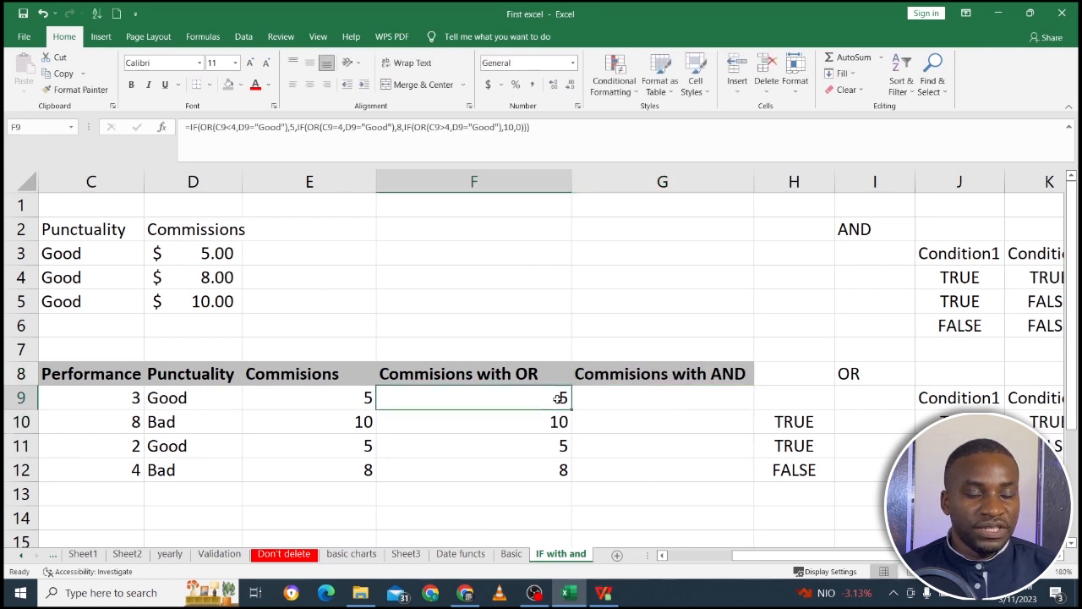
{"action": "left_click", "coordinate": [560, 132]}
{"action": "left_click_drag", "start_coordinate": [560, 132], "coordinate": [173, 123]}
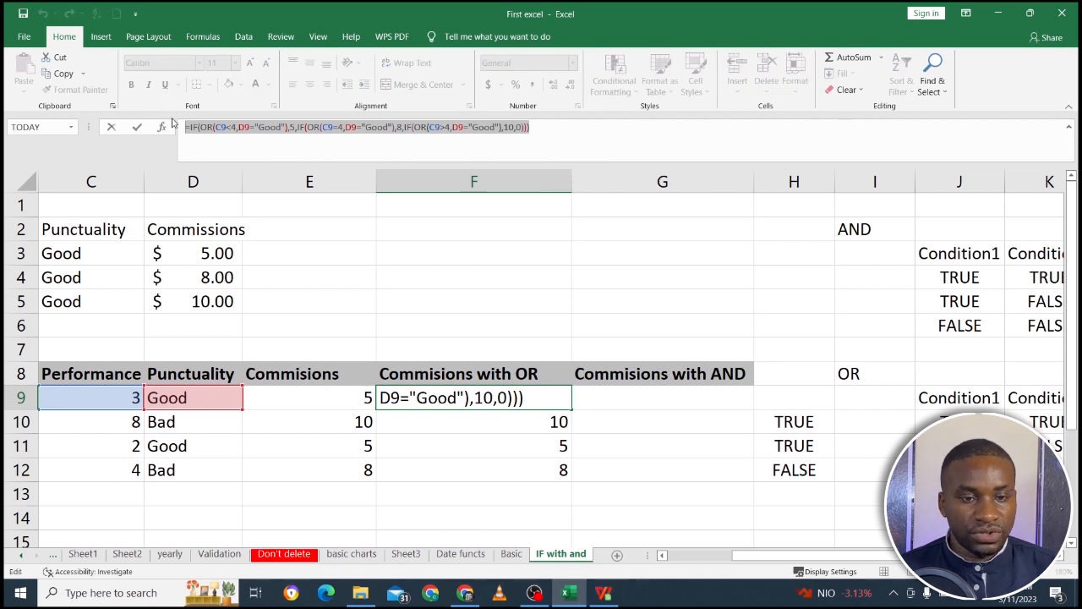
{"action": "key", "text": "ctrl+c"}
{"action": "key", "text": "Return"}
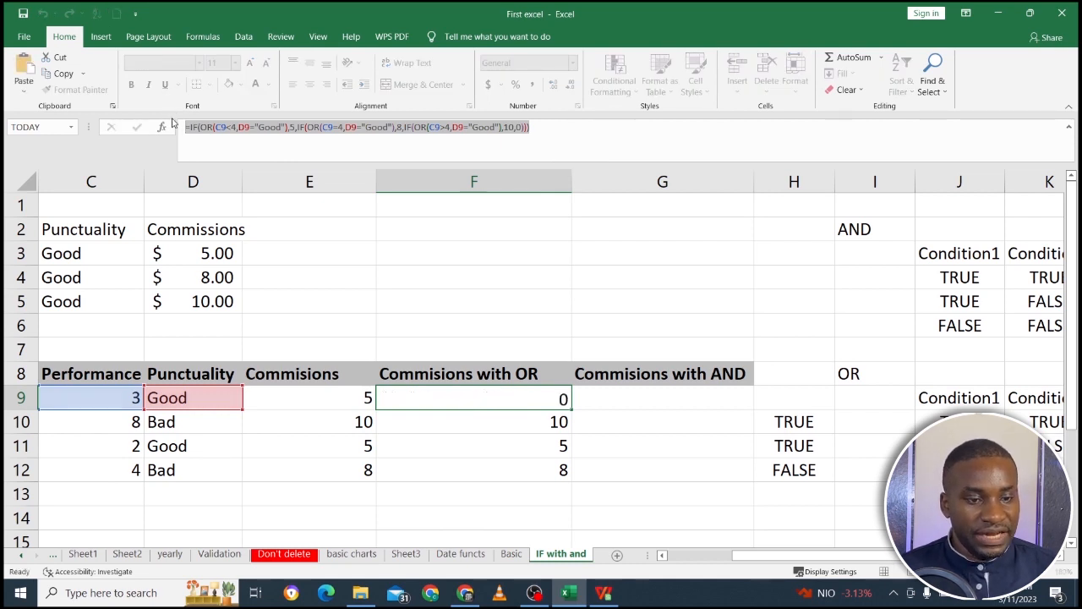
{"action": "left_click", "coordinate": [461, 400]}
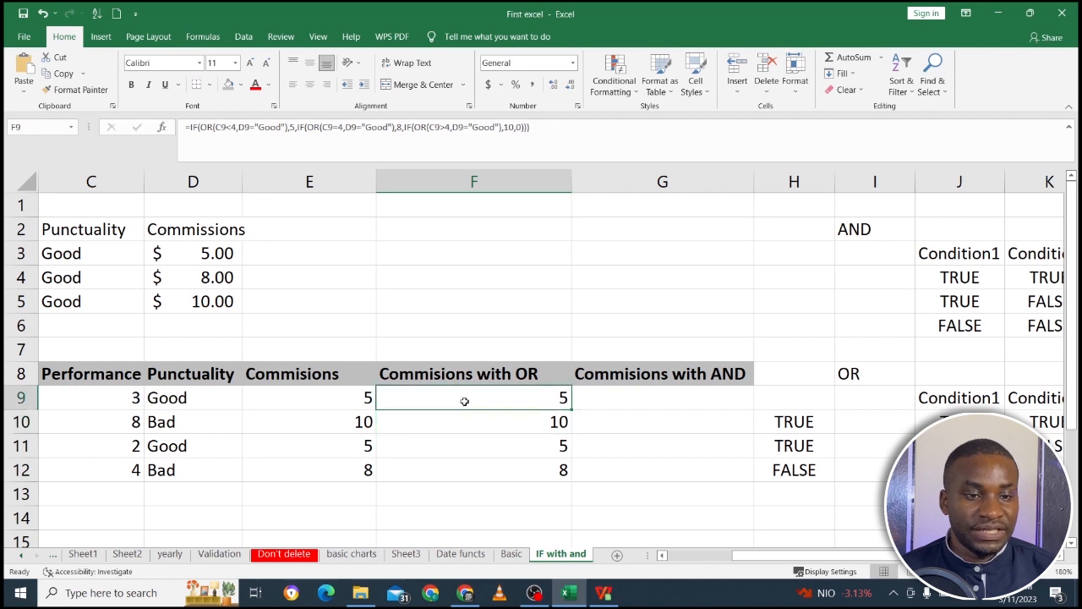
{"action": "left_click", "coordinate": [624, 392]}
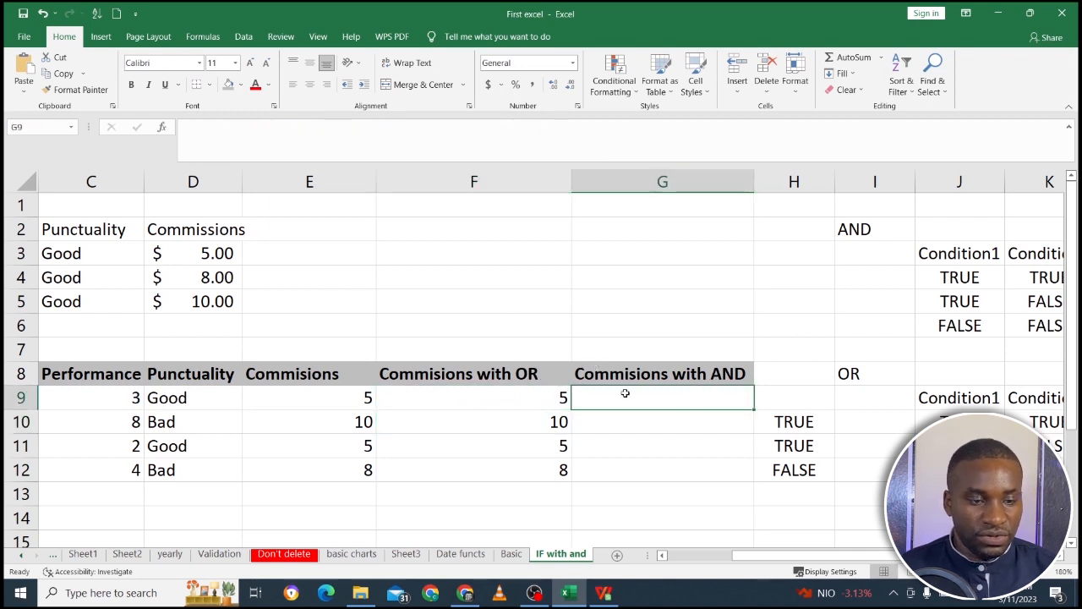
{"action": "key", "text": "ctrl+v"}
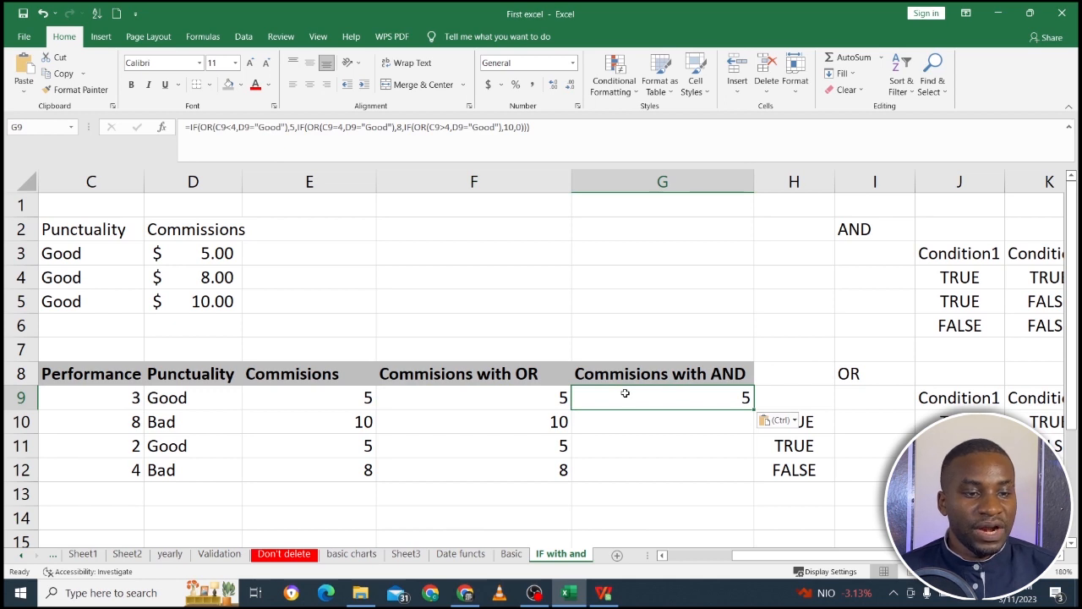
Replace OR with AND in all three nested IF tests of the G9 formula.
{"action": "left_click", "coordinate": [211, 127]}
{"action": "key", "text": "BackSpace"}
{"action": "key", "text": "BackSpace"}
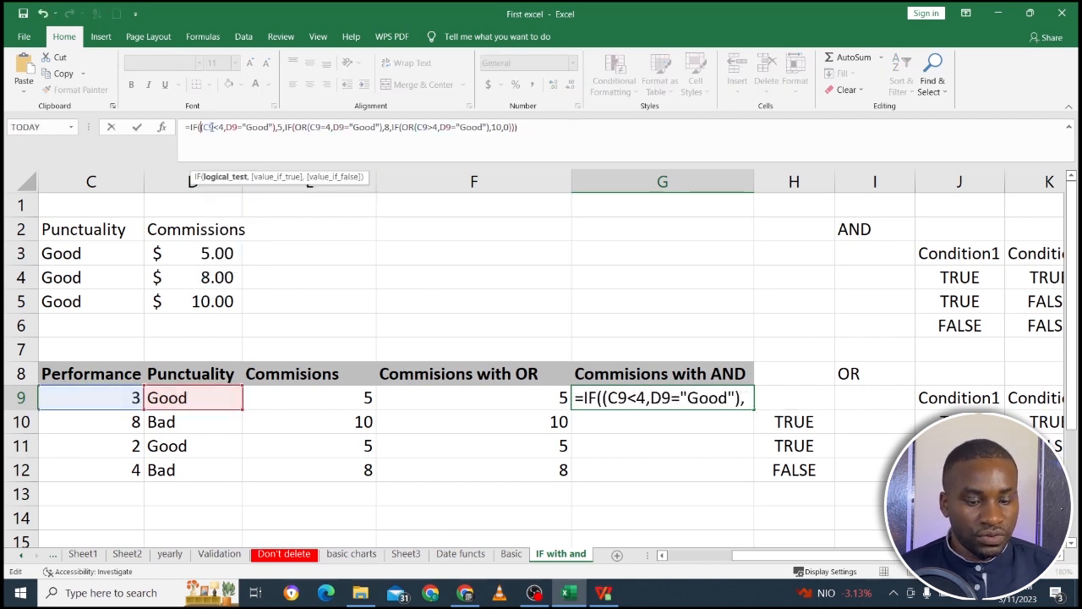
{"action": "type", "text": "AND"}
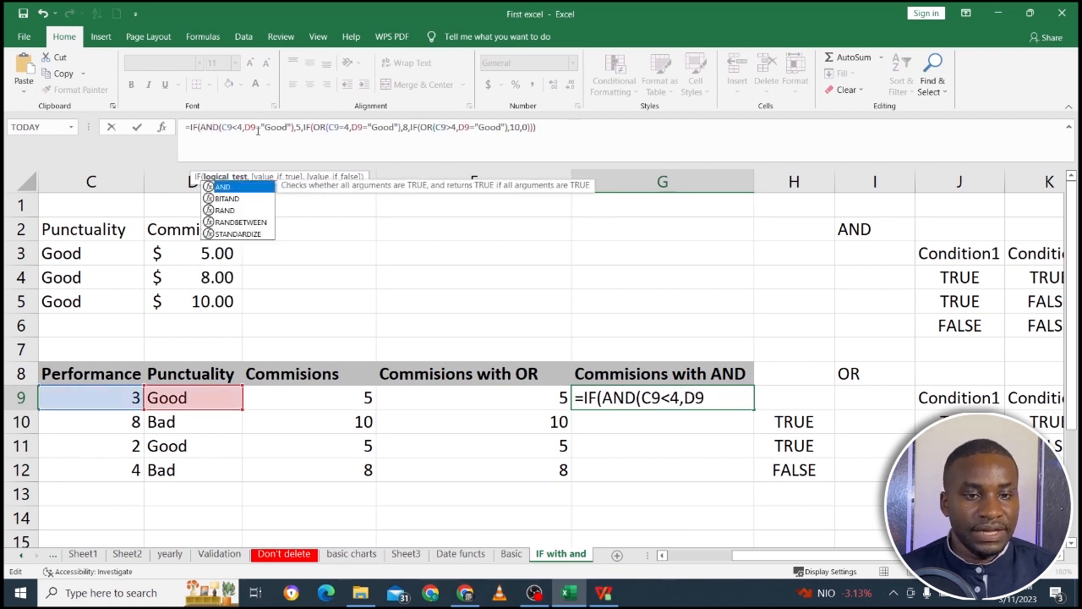
{"action": "left_click", "coordinate": [323, 128]}
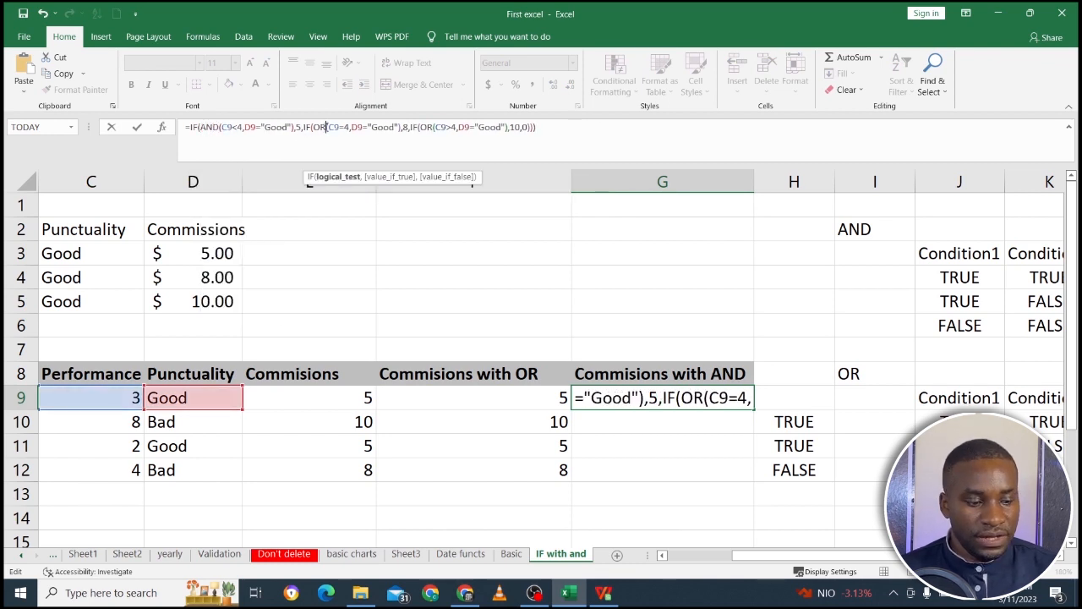
{"action": "key", "text": "BackSpace"}
{"action": "key", "text": "BackSpace"}
{"action": "type", "text": "AND"}
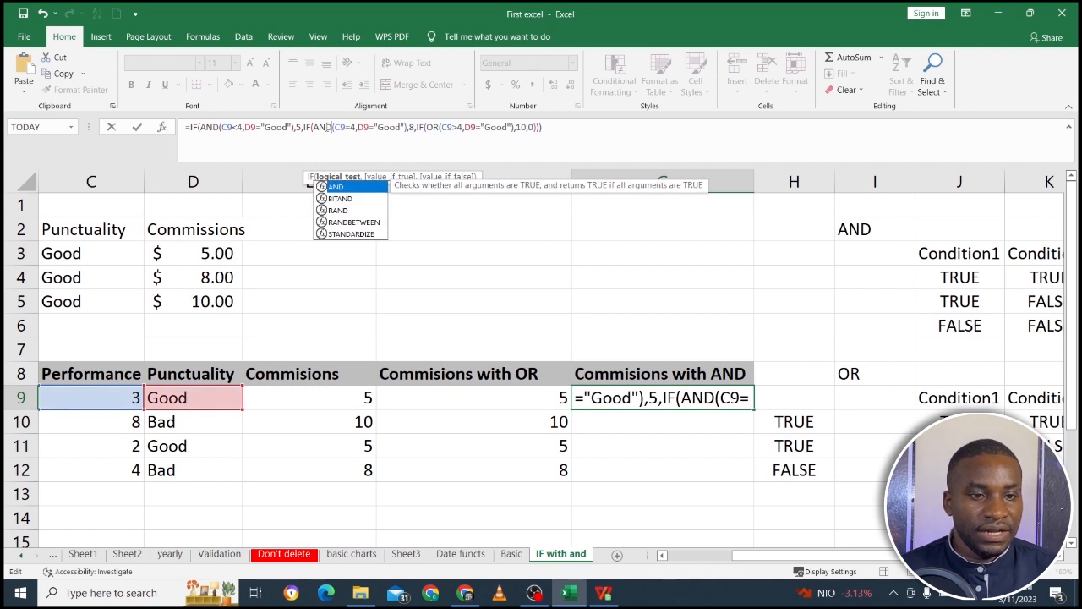
{"action": "left_click", "coordinate": [435, 127]}
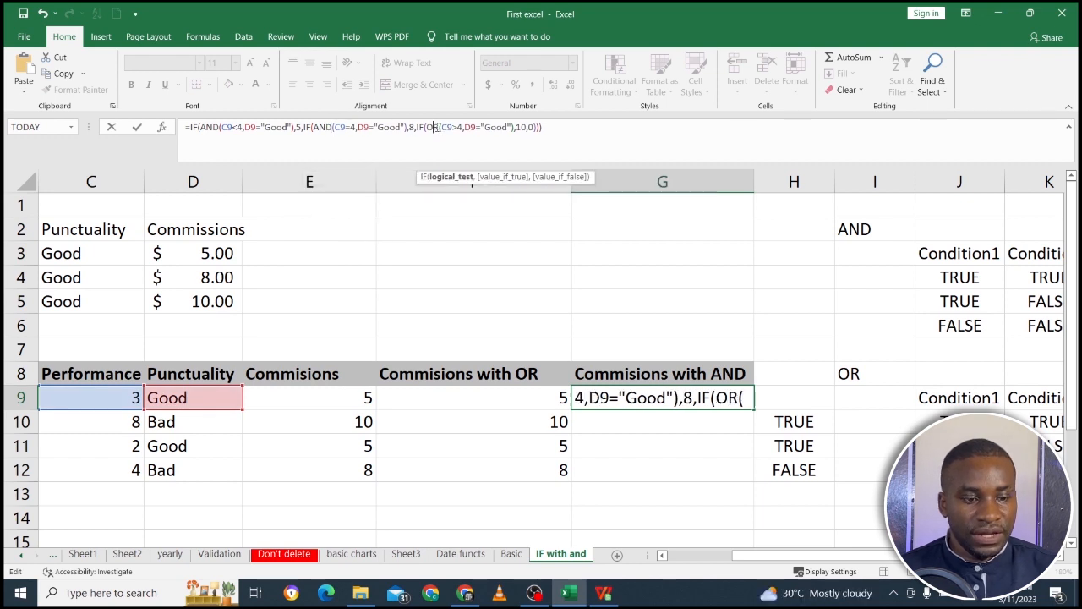
{"action": "key", "text": "BackSpace"}
{"action": "key", "text": "BackSpace"}
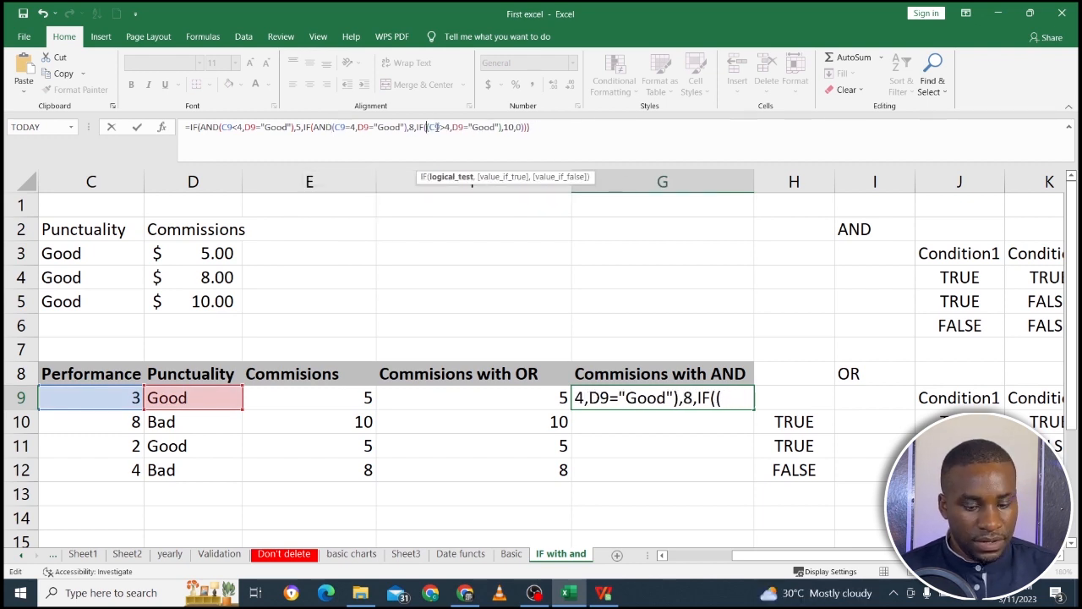
{"action": "type", "text": "AND"}
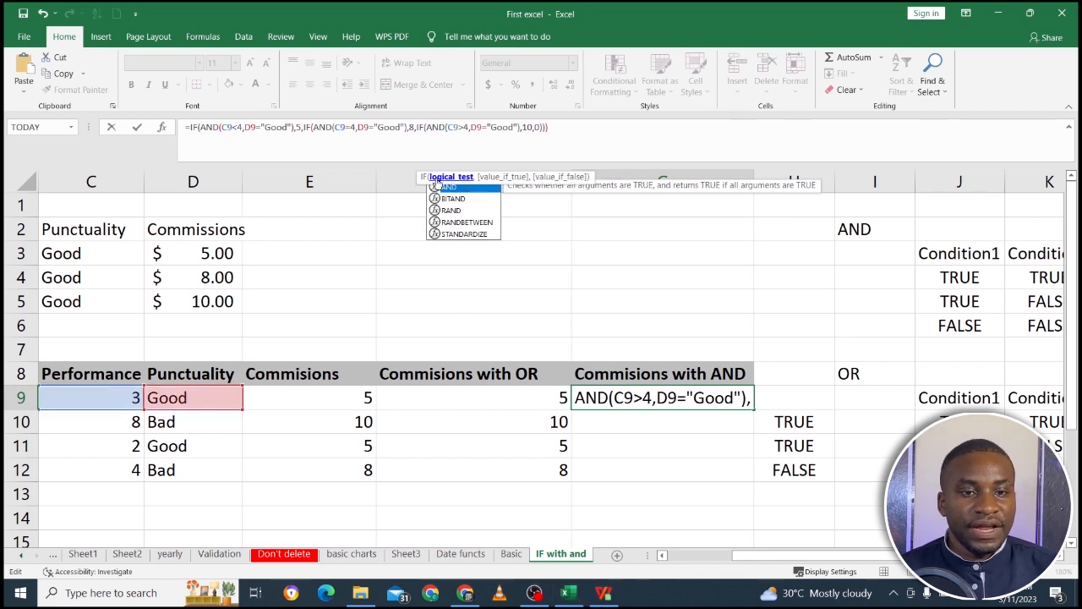
Review the AND conditions and the returned values 5 and 8 in the first two IFs of the G9 formula.
{"action": "left_click", "coordinate": [284, 133]}
{"action": "left_click", "coordinate": [283, 131]}
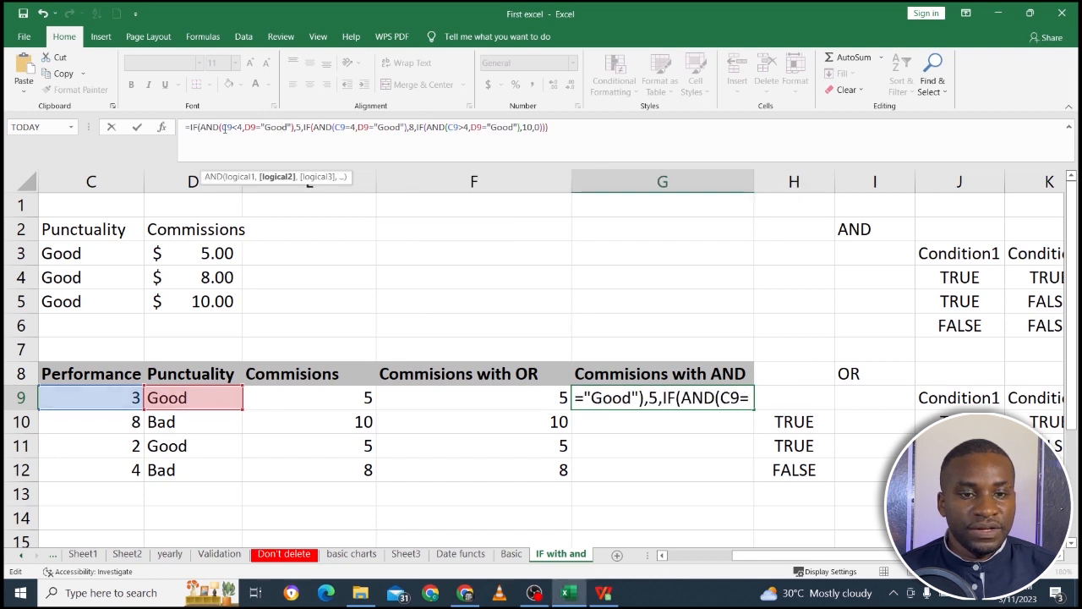
{"action": "left_click", "coordinate": [236, 129]}
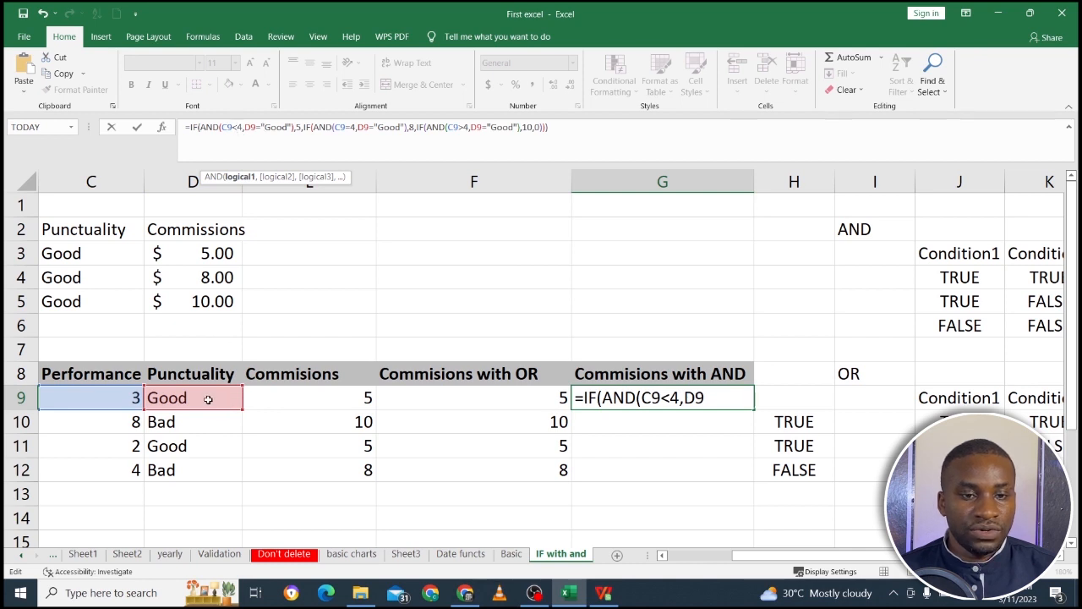
{"action": "left_click", "coordinate": [305, 127]}
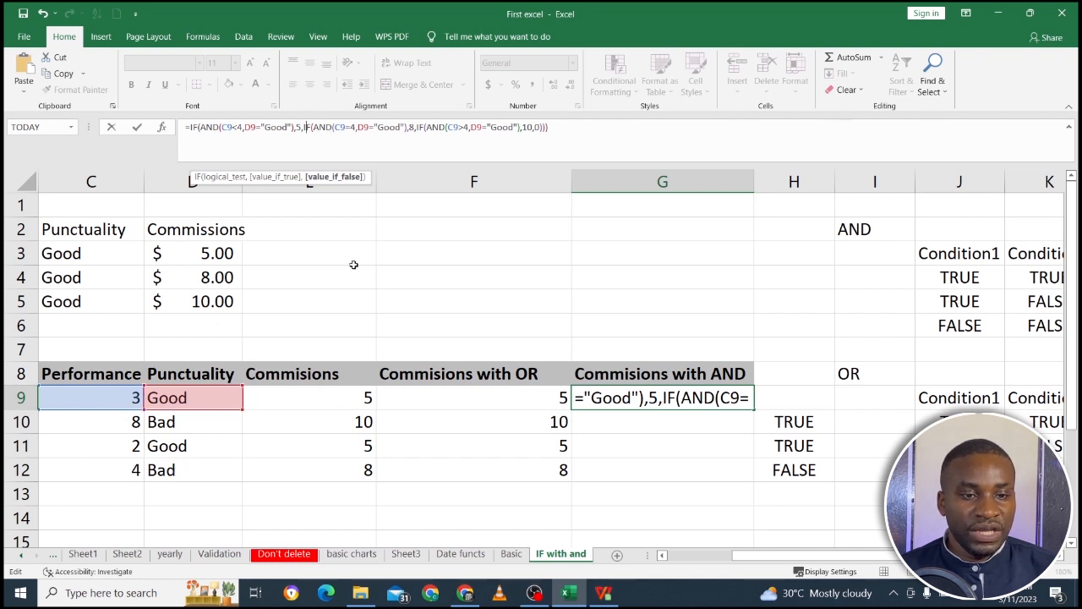
{"action": "left_click", "coordinate": [413, 129]}
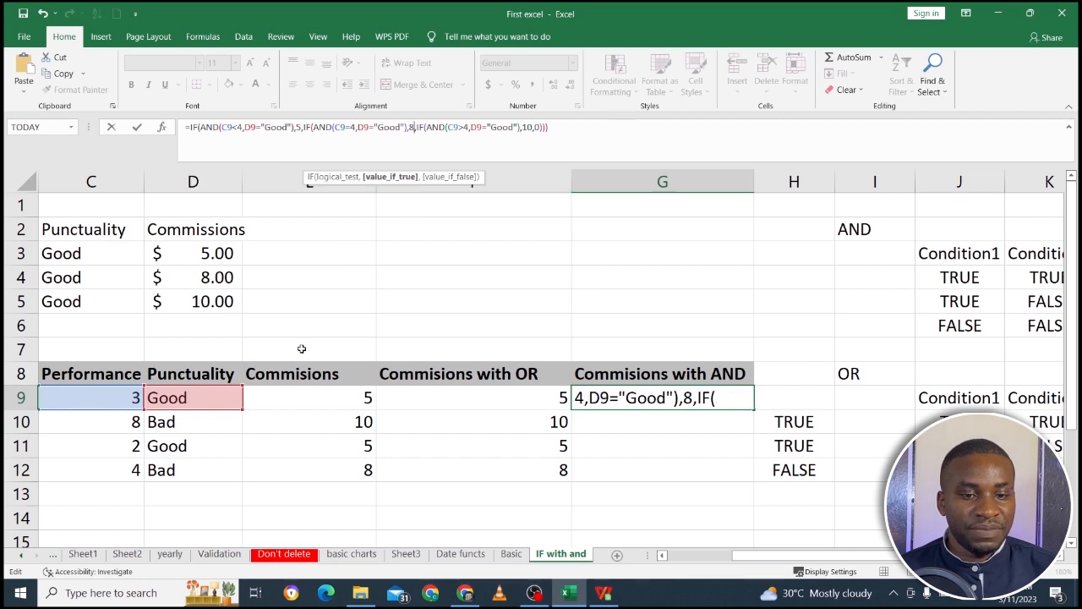
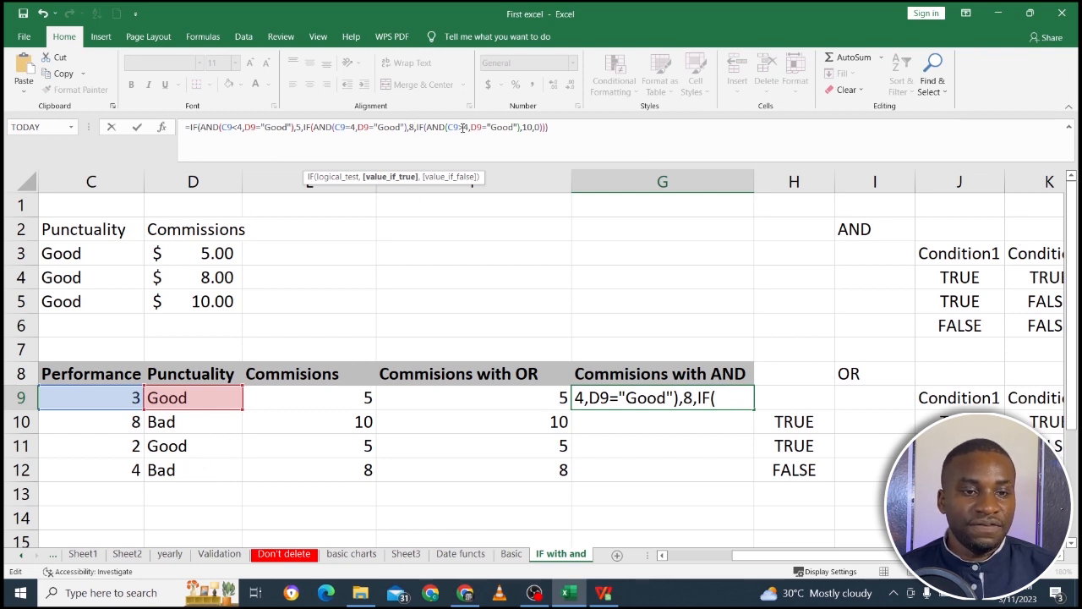
Check the third AND test in the G9 formula, enter it, and fill it down through G12.
{"action": "left_click", "coordinate": [463, 127]}
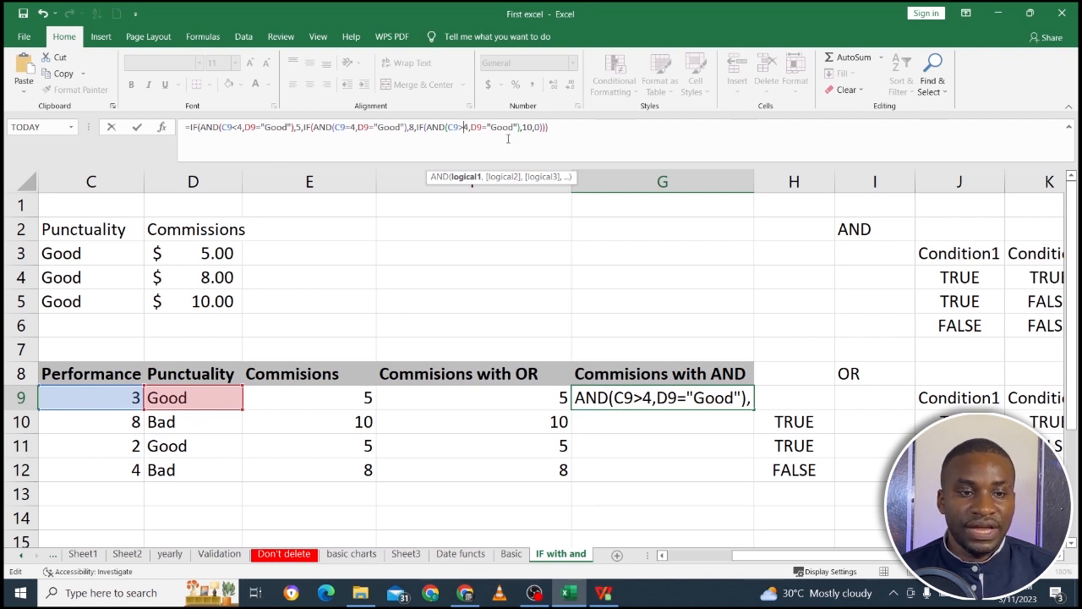
{"action": "left_click", "coordinate": [535, 127]}
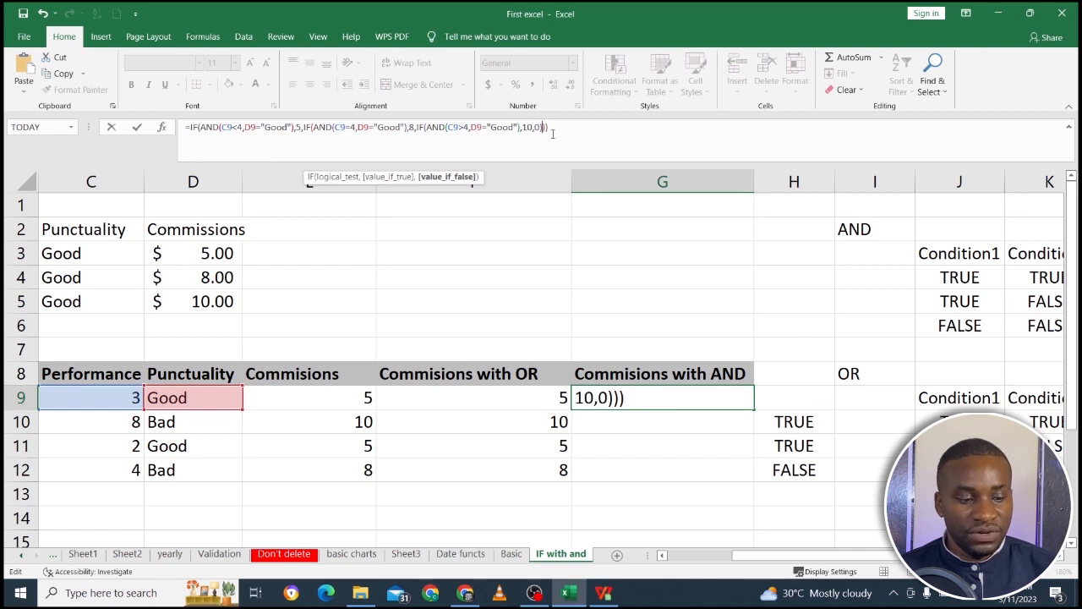
{"action": "key", "text": "Return"}
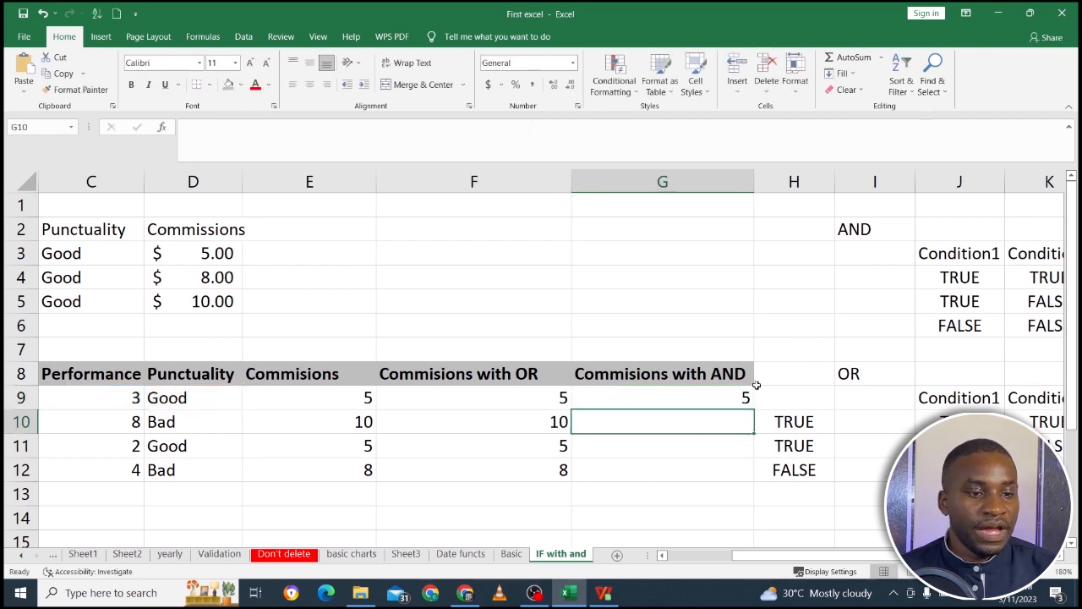
{"action": "left_click", "coordinate": [722, 402]}
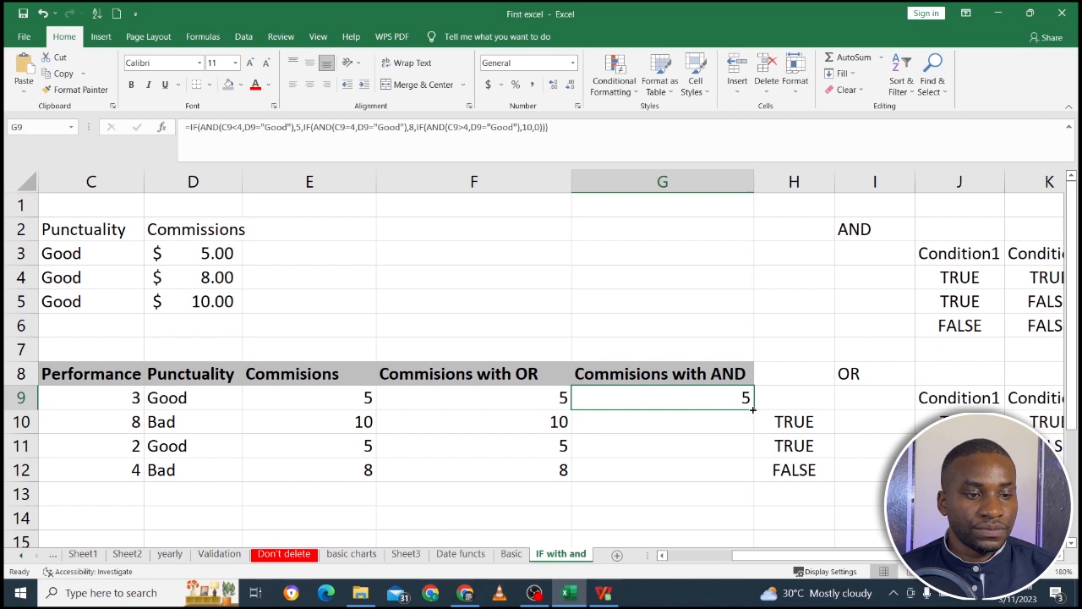
{"action": "left_click_drag", "start_coordinate": [752, 409], "coordinate": [751, 478]}
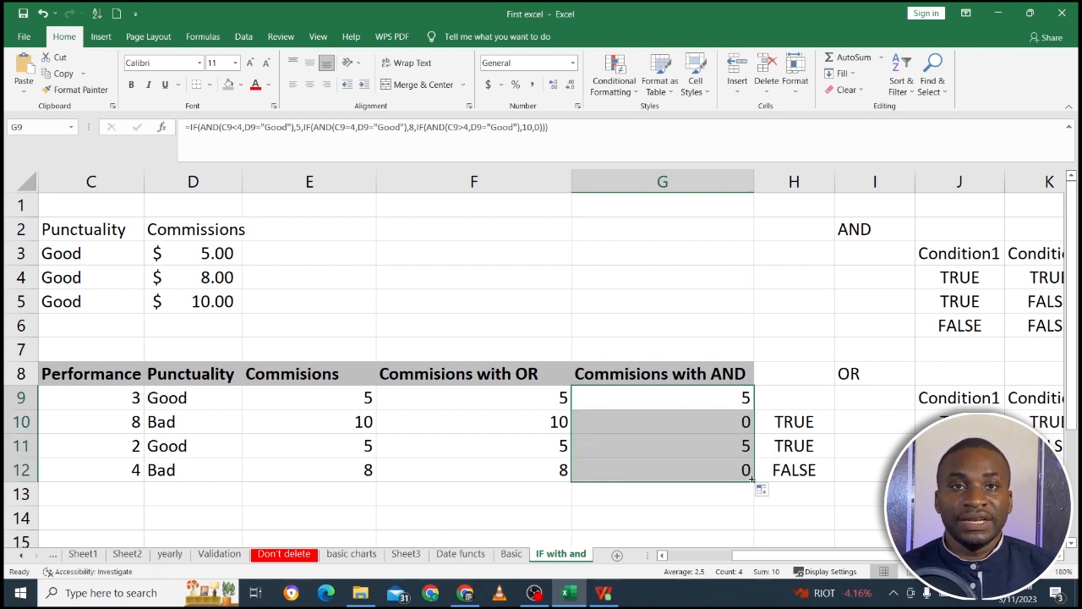
Examine the row 10 AND commission against its performance and punctuality and the Above 4 cartons rule in row 5.
{"action": "left_click", "coordinate": [625, 419]}
{"action": "left_click", "coordinate": [184, 424]}
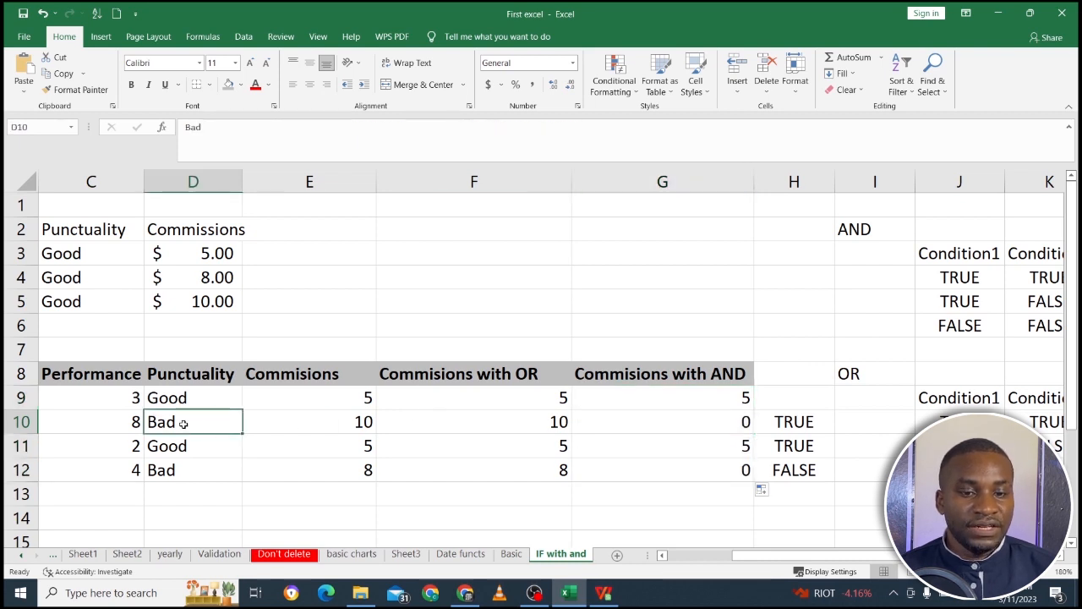
{"action": "left_click", "coordinate": [135, 422]}
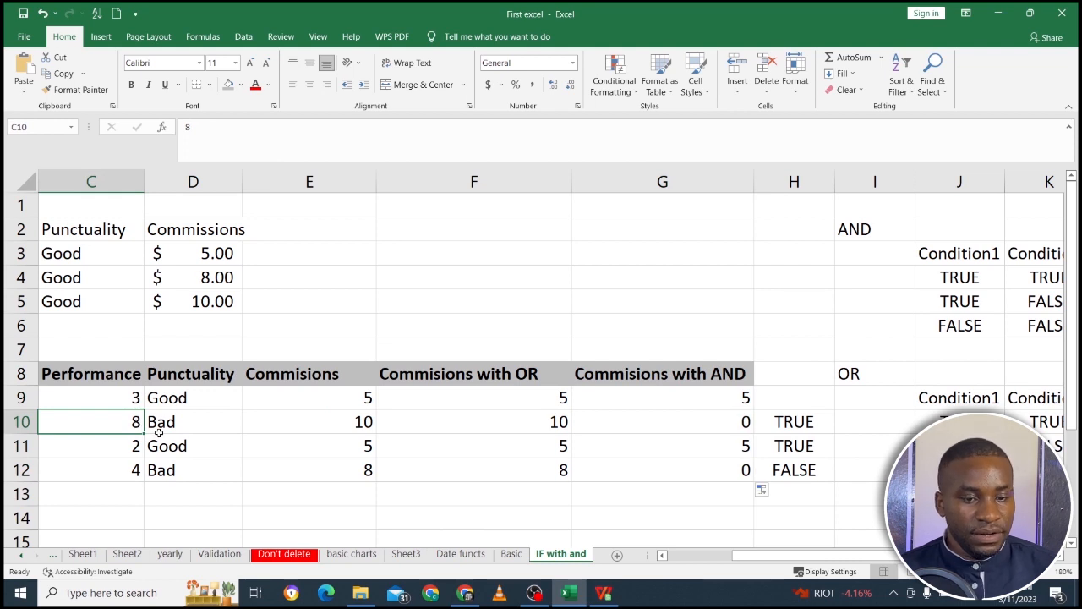
{"action": "key", "text": "Left"}
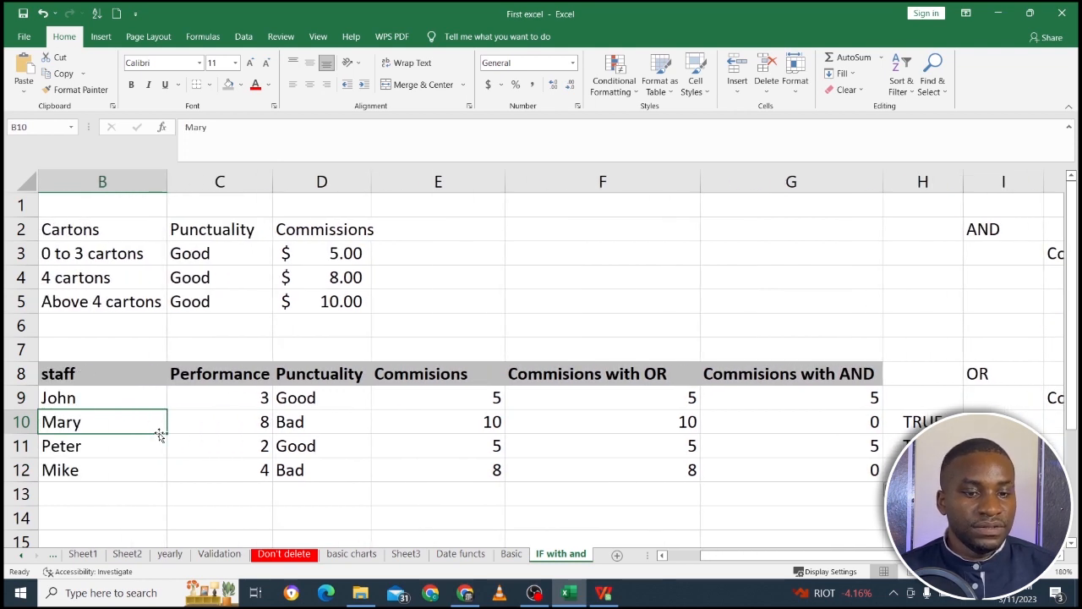
{"action": "left_click", "coordinate": [259, 423]}
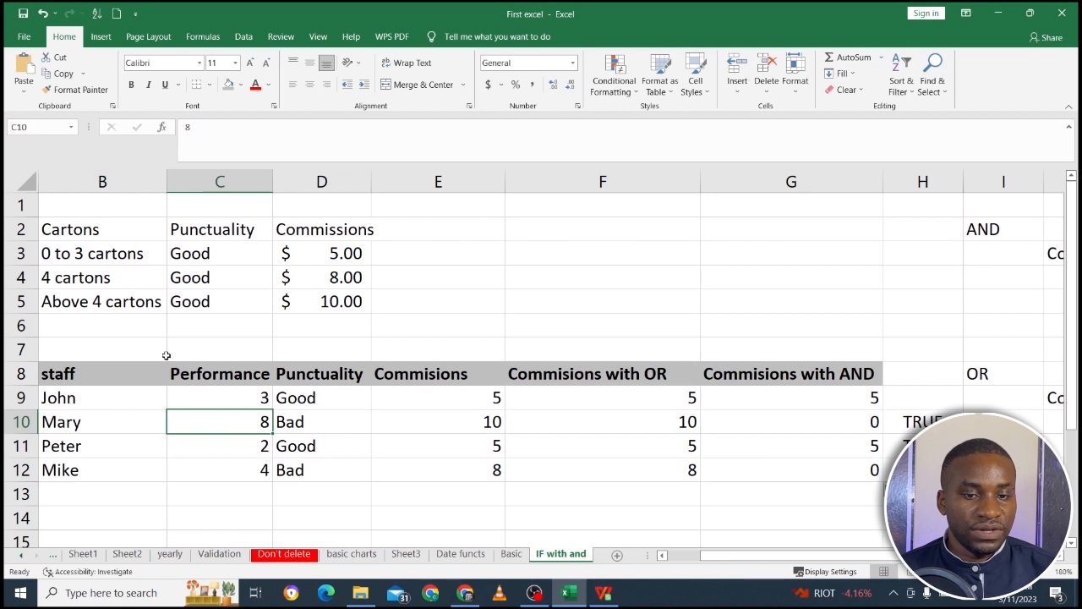
{"action": "left_click", "coordinate": [196, 304]}
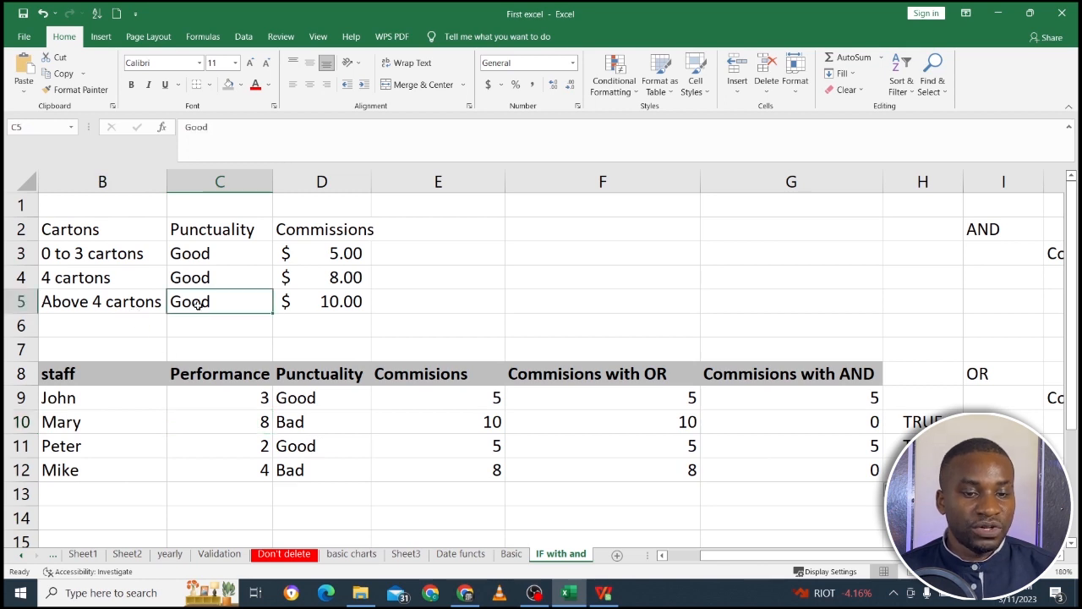
{"action": "left_click", "coordinate": [292, 405]}
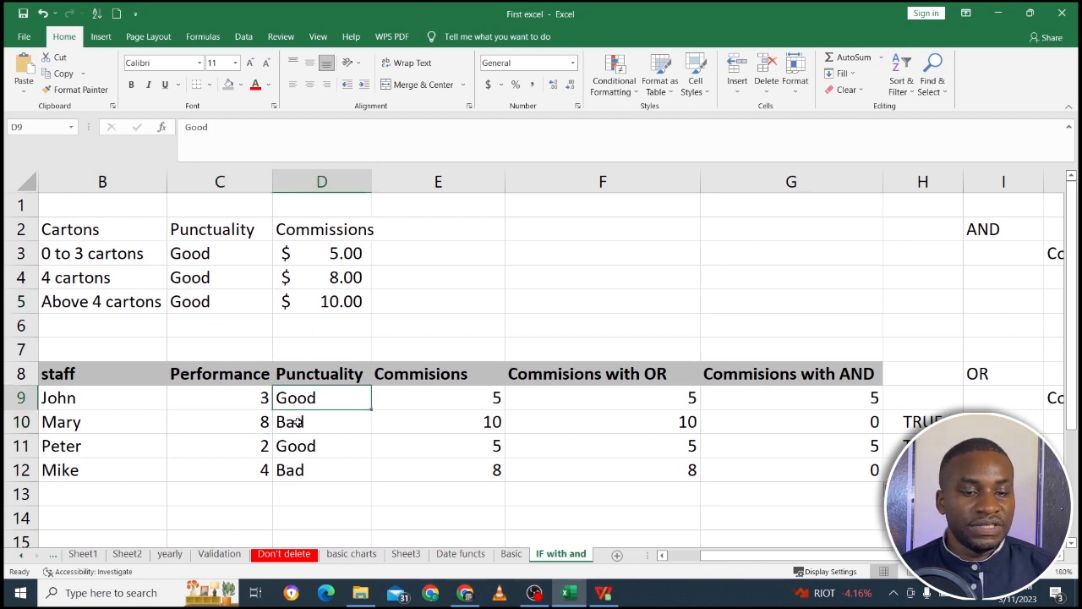
{"action": "left_click", "coordinate": [297, 423]}
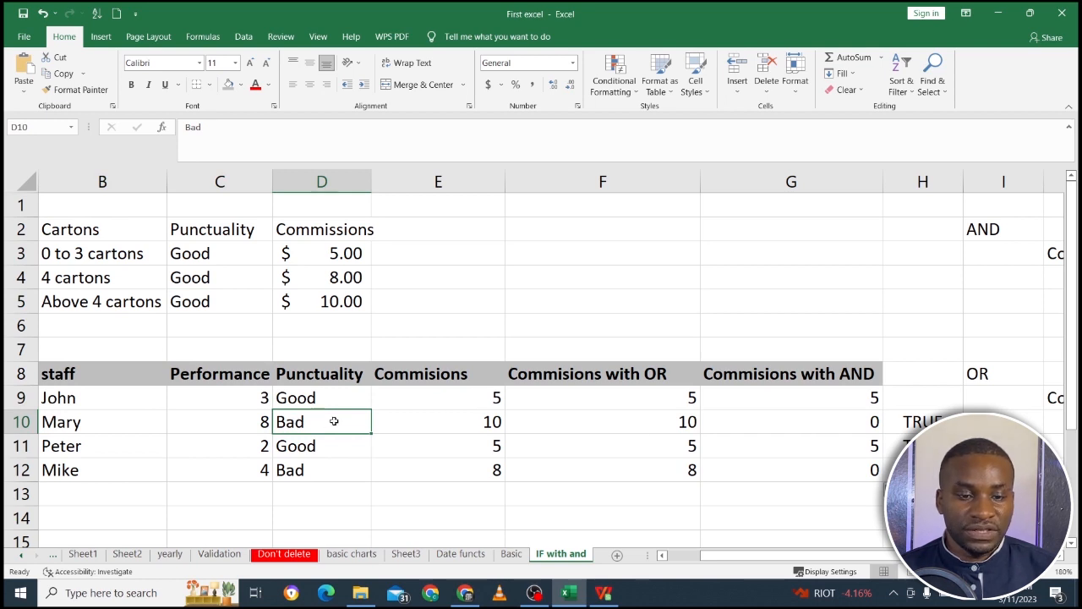
Check the G11 formula and compare row 12's performance and punctuality with the 4 cartons commission rule.
{"action": "left_click", "coordinate": [799, 446]}
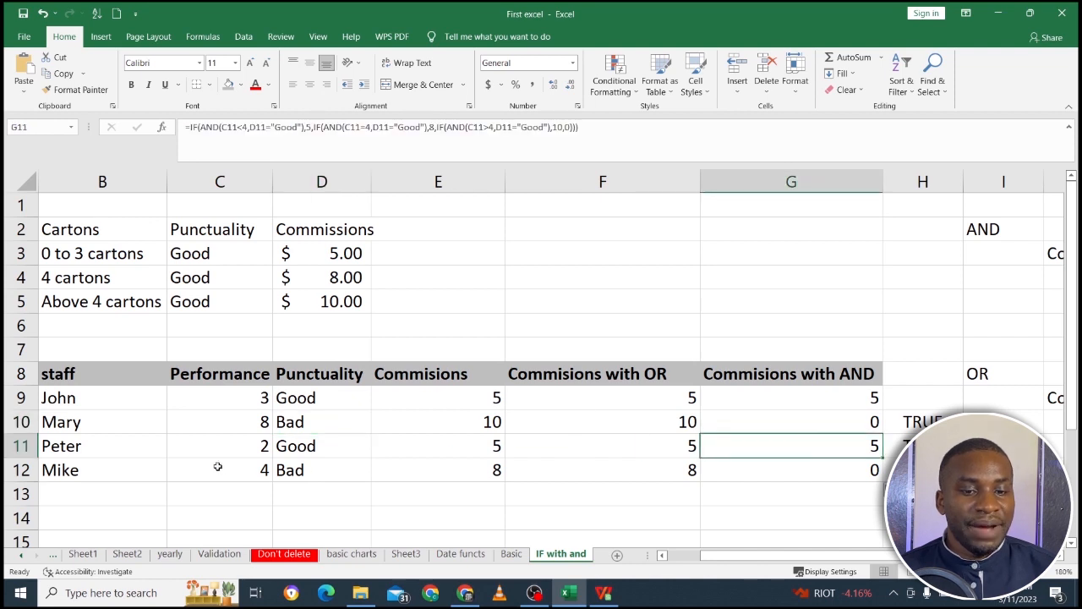
{"action": "left_click", "coordinate": [156, 468]}
{"action": "left_click", "coordinate": [234, 469]}
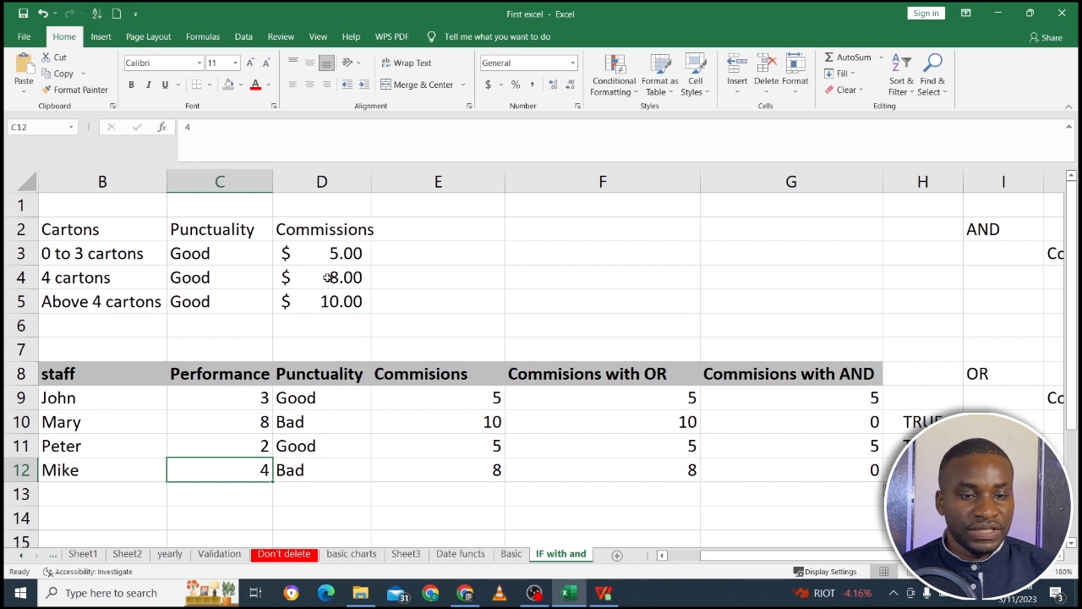
{"action": "left_click_drag", "start_coordinate": [328, 277], "coordinate": [156, 278]}
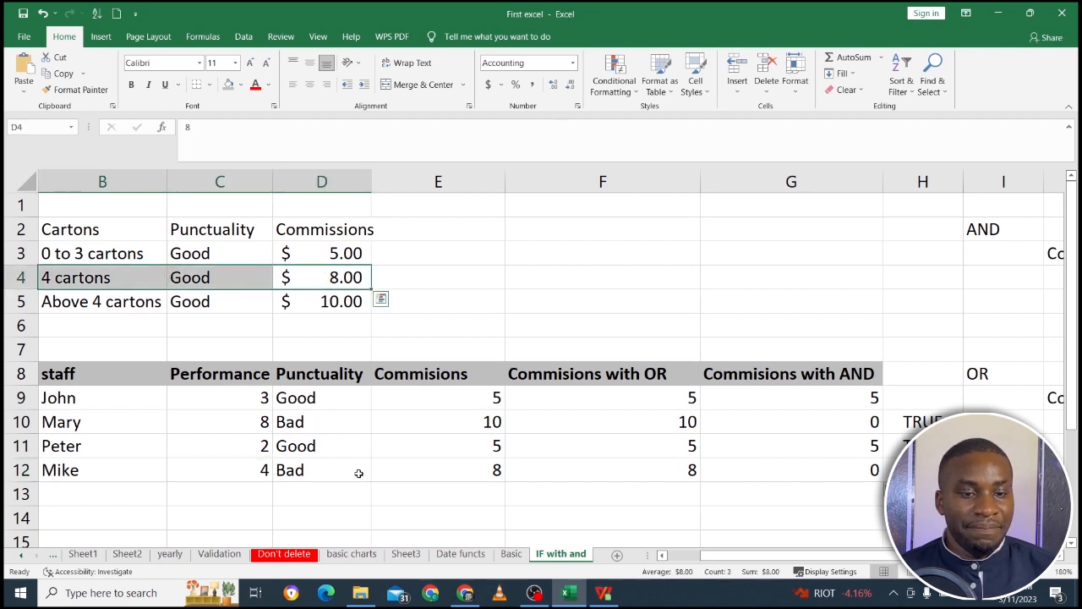
{"action": "left_click", "coordinate": [356, 473]}
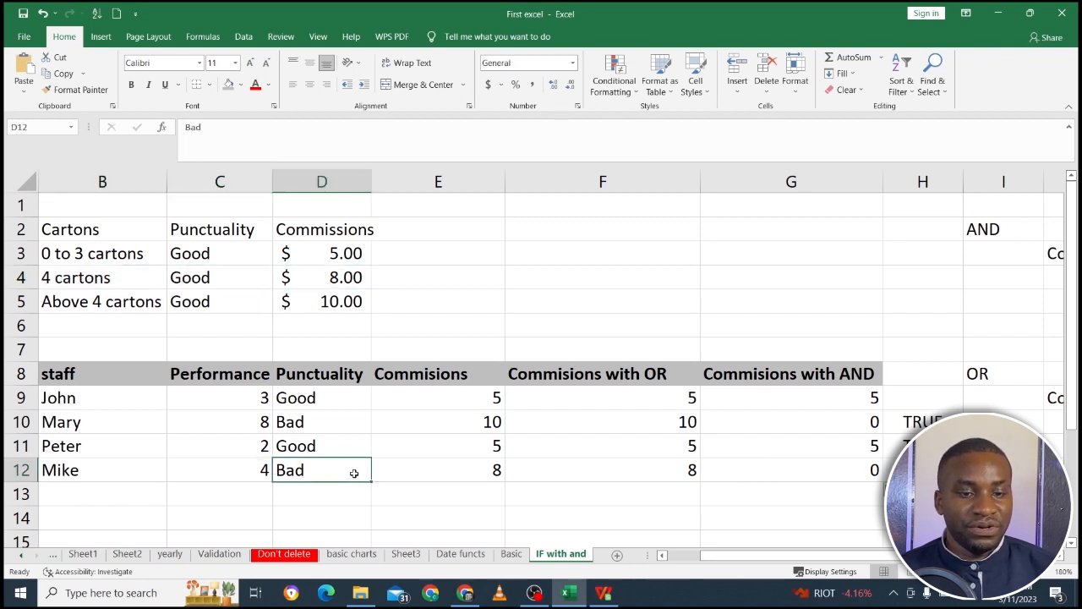
{"action": "left_click", "coordinate": [856, 485]}
{"action": "left_click", "coordinate": [826, 444]}
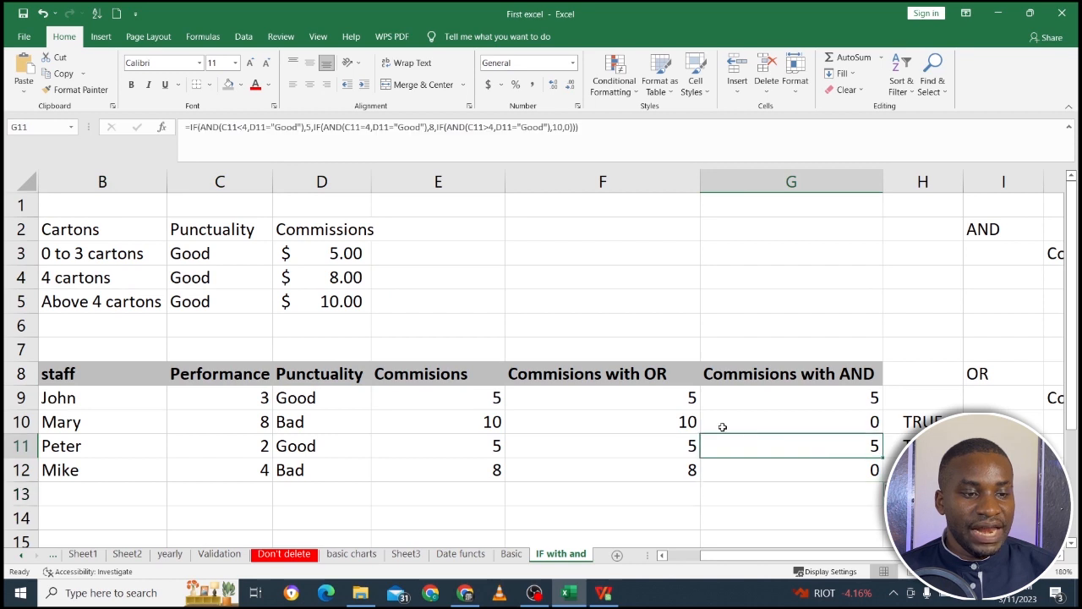
Compare the plain, OR and AND commissions in rows 9 and 11 with the AND results in rows 10 and 12.
{"action": "left_click", "coordinate": [682, 397]}
{"action": "left_click", "coordinate": [786, 399]}
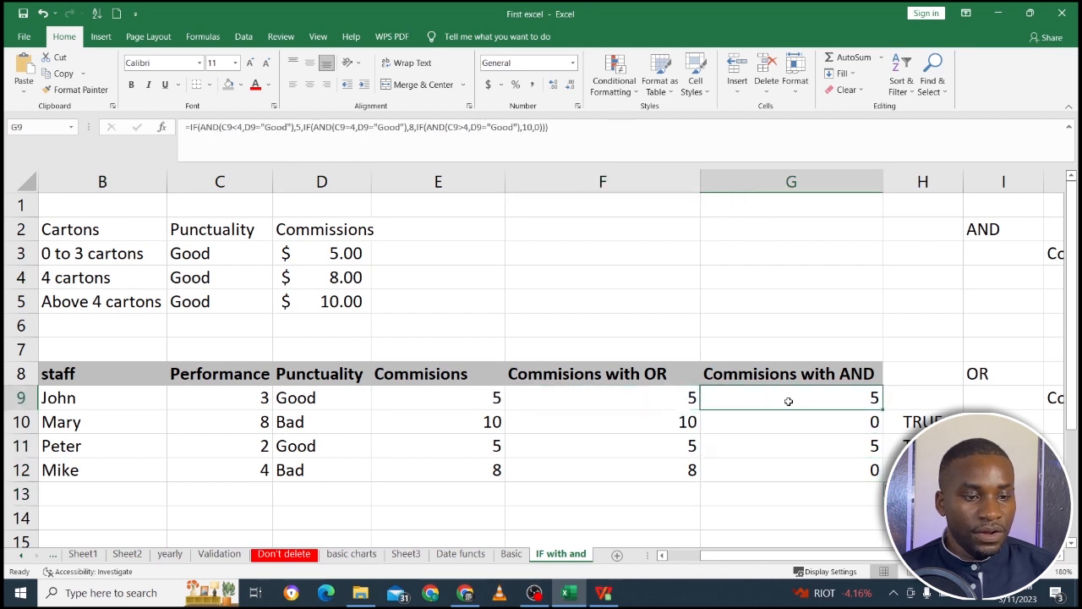
{"action": "left_click", "coordinate": [470, 397]}
{"action": "left_click_drag", "start_coordinate": [470, 397], "coordinate": [792, 404]}
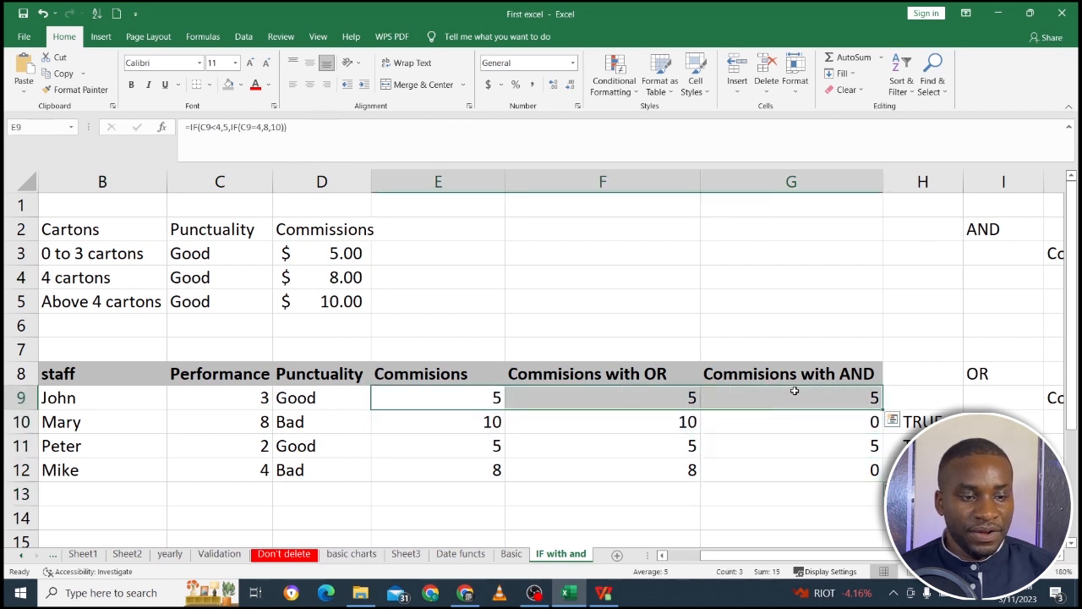
{"action": "left_click", "coordinate": [821, 444]}
{"action": "left_click_drag", "start_coordinate": [821, 444], "coordinate": [563, 447]}
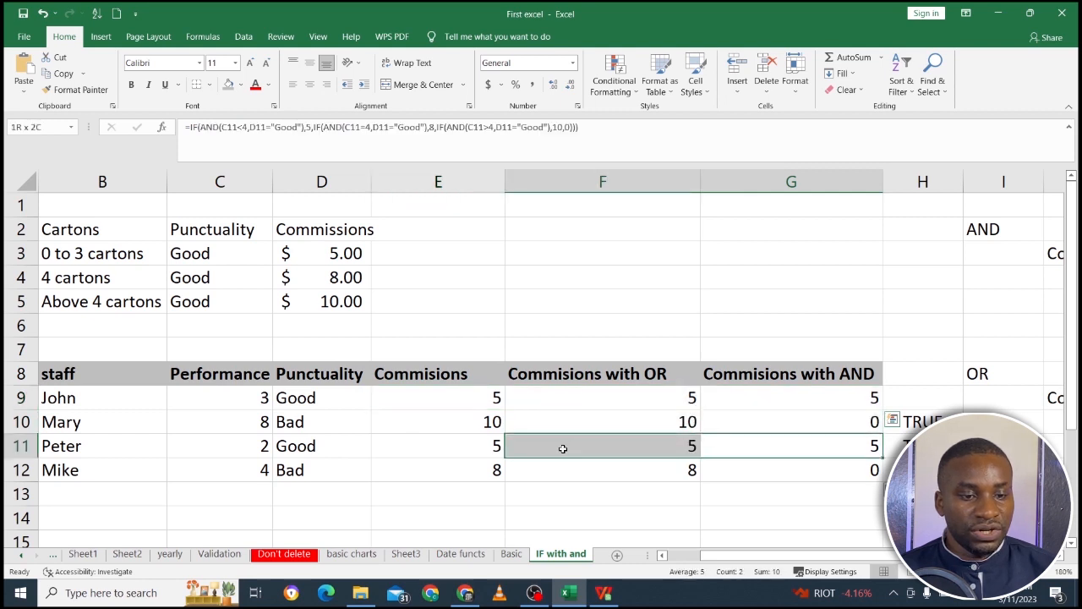
{"action": "left_click", "coordinate": [815, 424]}
{"action": "left_click", "coordinate": [837, 485]}
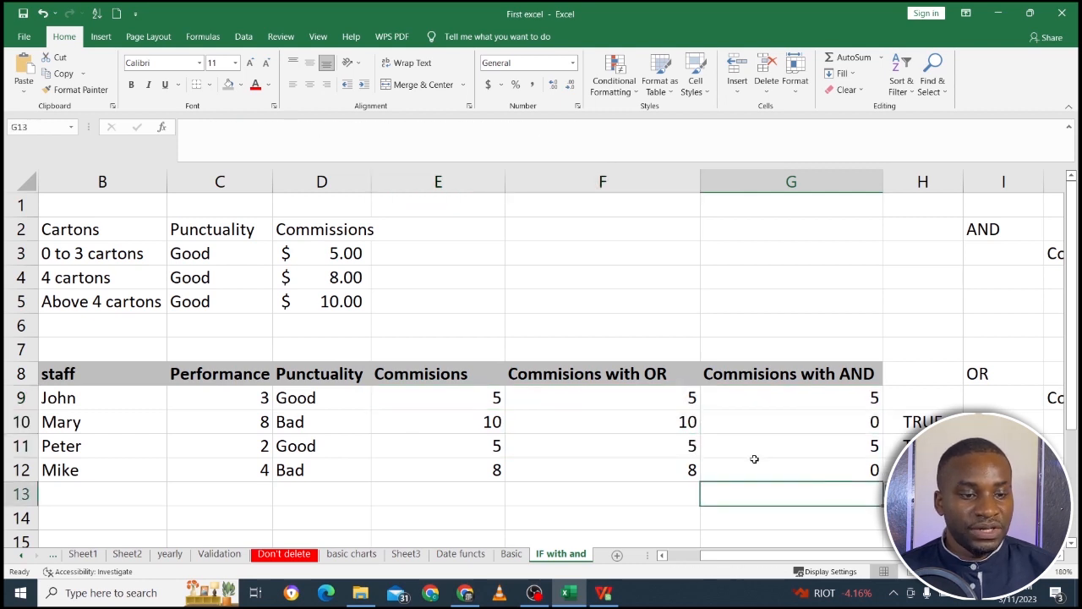
{"action": "left_click", "coordinate": [753, 456]}
Change the punctuality in D10 to "gOOD" and check the AND commission in G10.
{"action": "left_click", "coordinate": [302, 423]}
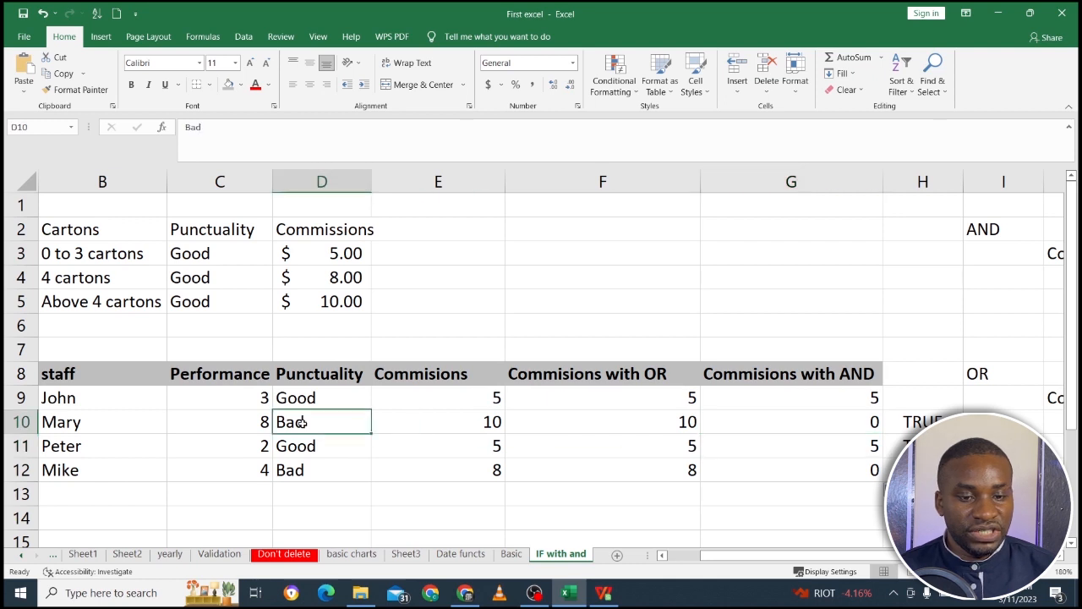
{"action": "type", "text": "good"}
{"action": "key", "text": "BackSpace"}
{"action": "key", "text": "BackSpace"}
{"action": "key", "text": "BackSpace"}
{"action": "type", "text": "OOD"}
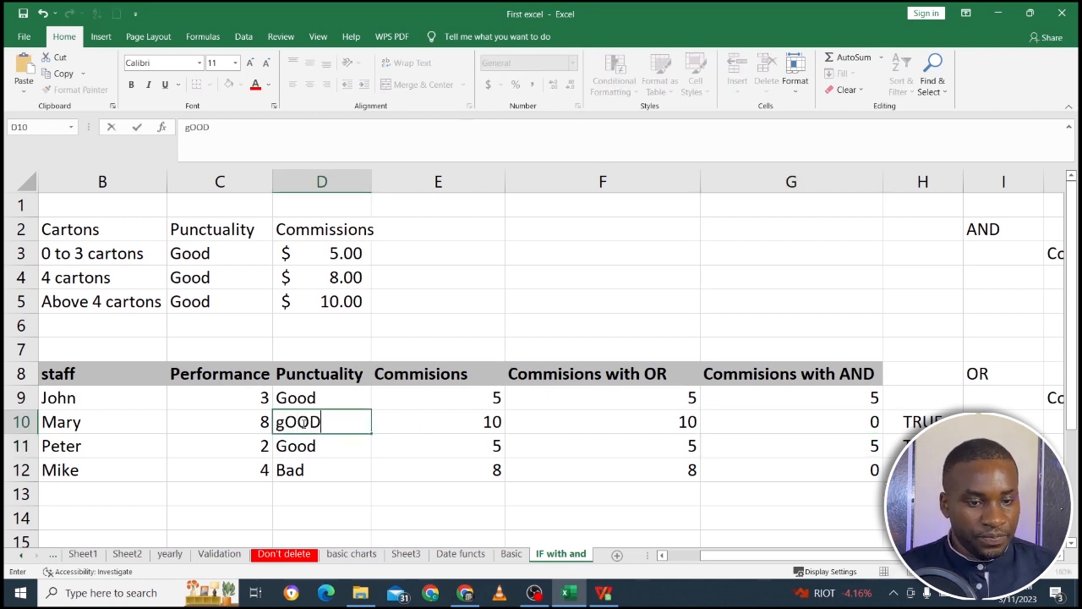
{"action": "key", "text": "Return"}
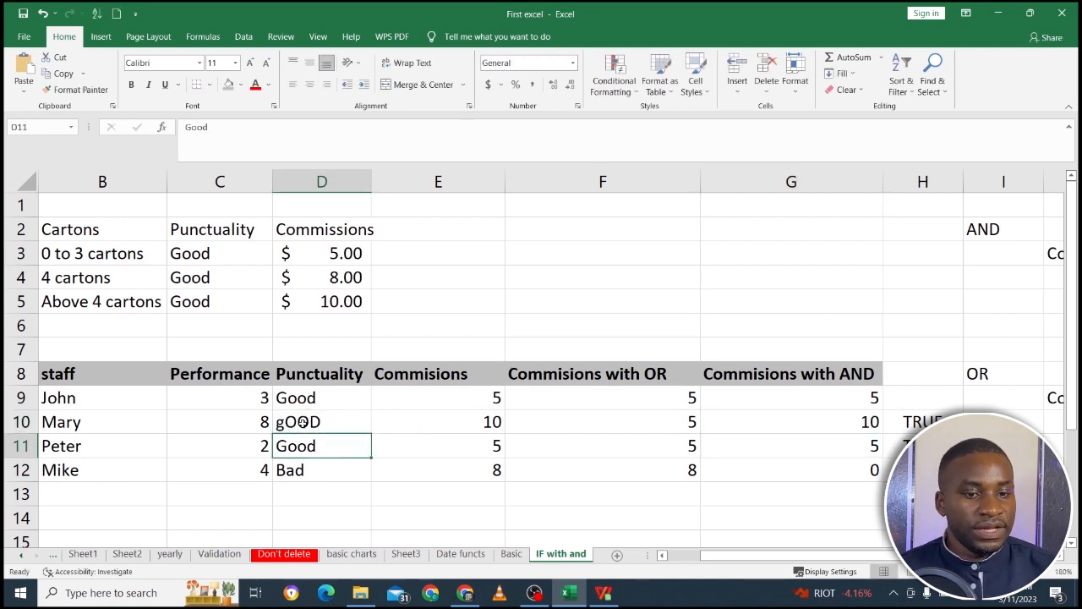
{"action": "left_click", "coordinate": [355, 421]}
{"action": "left_click", "coordinate": [835, 419]}
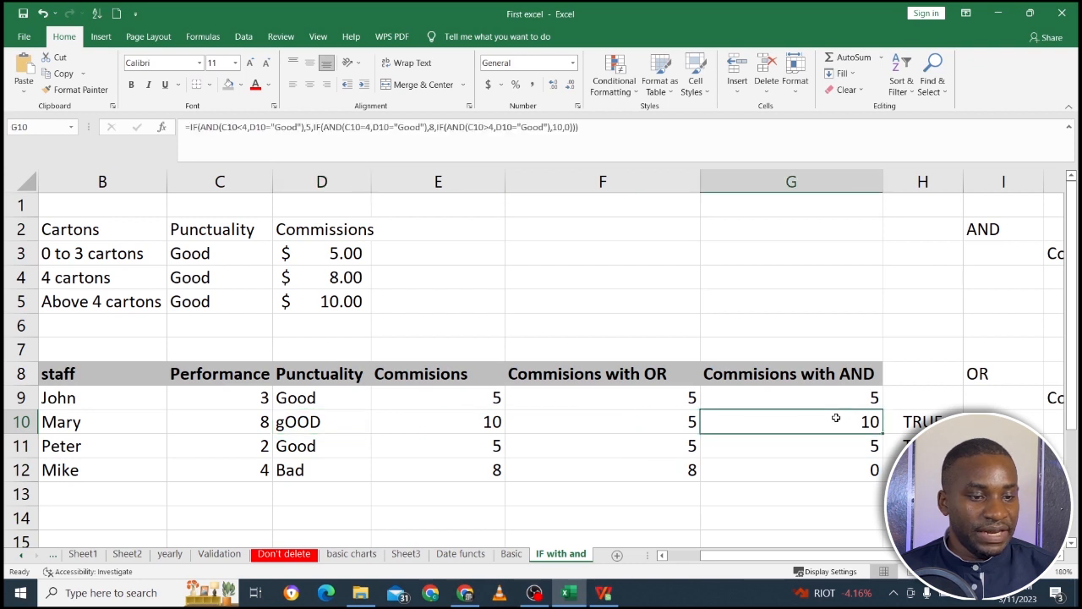
Change the punctuality in D12 to "Good" and check the AND commission in G12.
{"action": "left_click", "coordinate": [317, 471]}
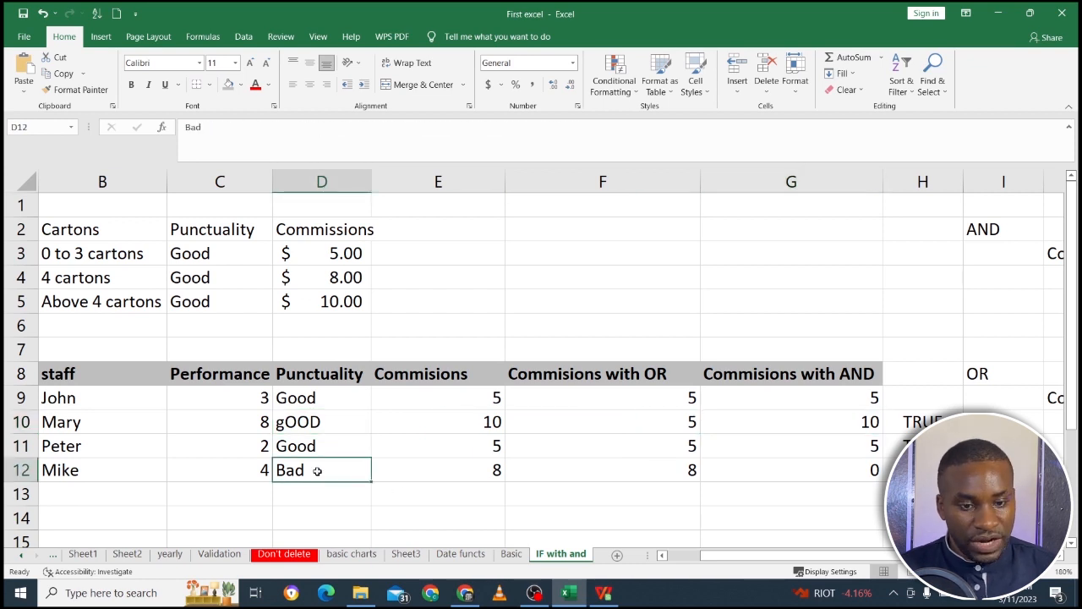
{"action": "type", "text": "g"}
{"action": "key", "text": "Return"}
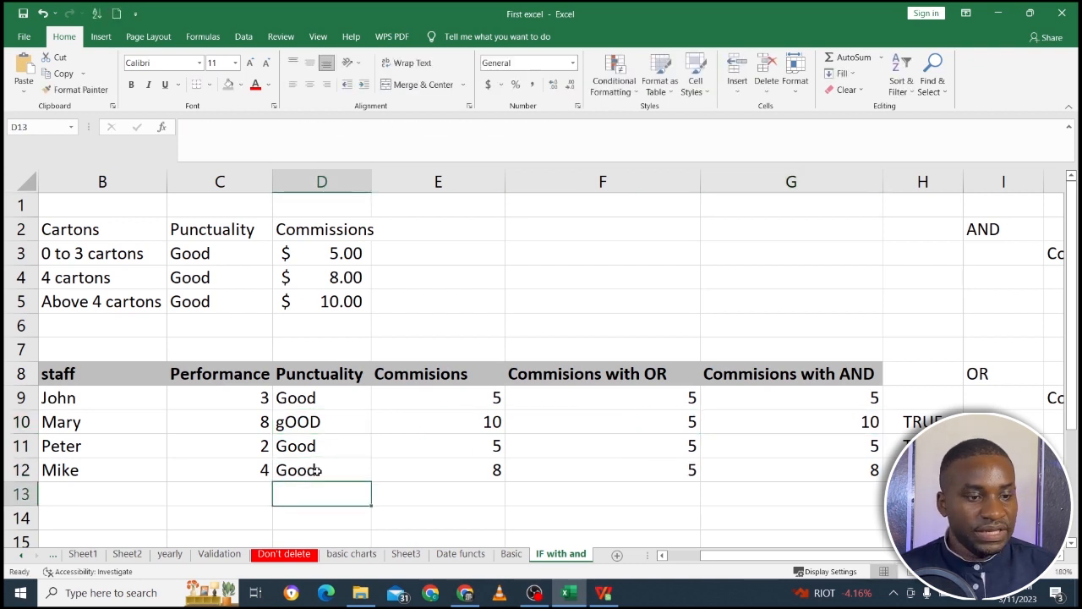
{"action": "left_click", "coordinate": [848, 463]}
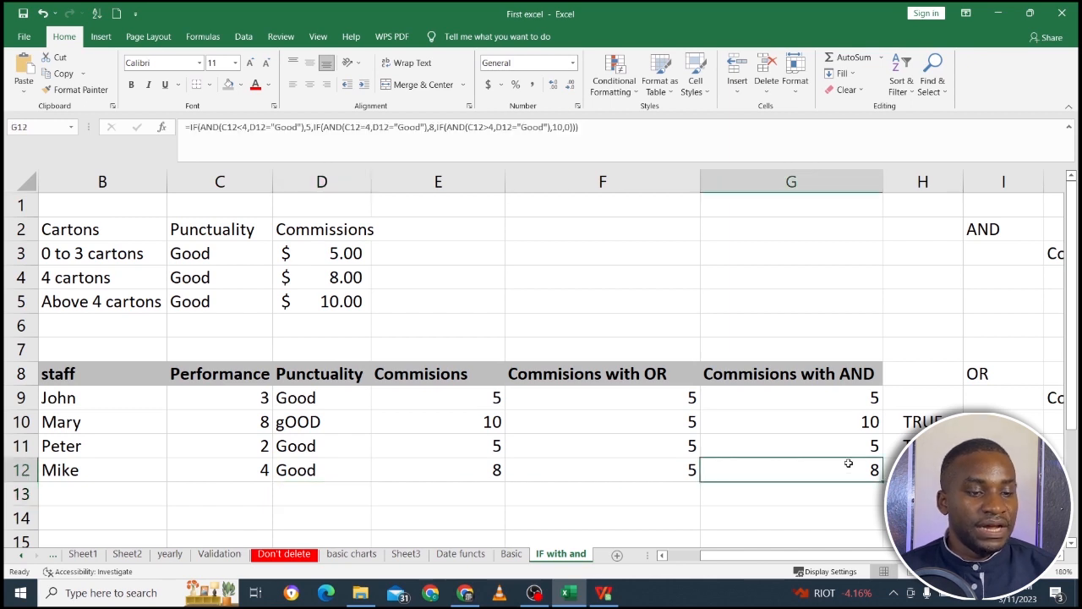